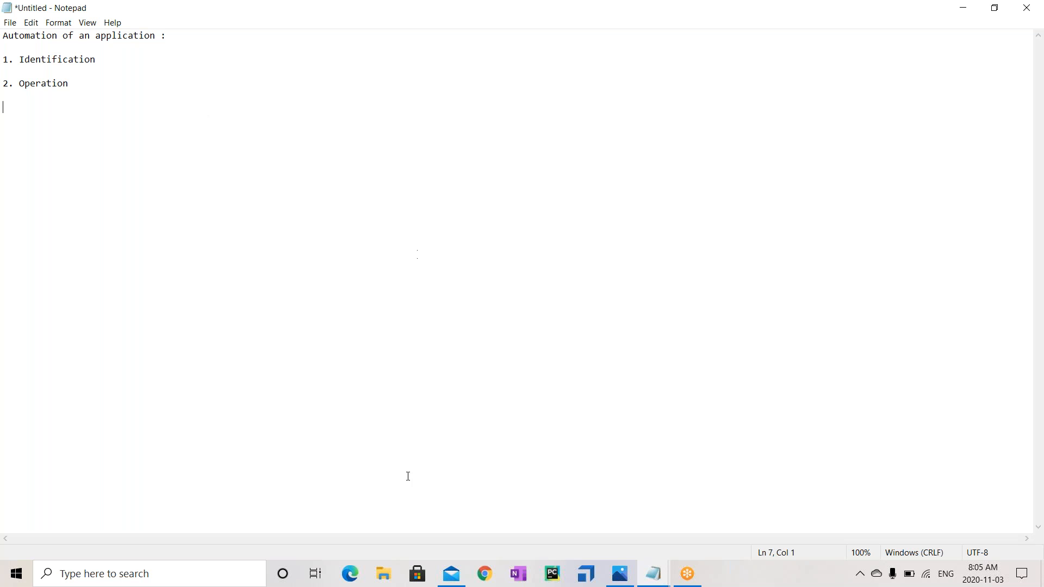
Go to demowebshop.tricentis.com in Chrome to load the Demo Web Shop home page
click(489, 575)
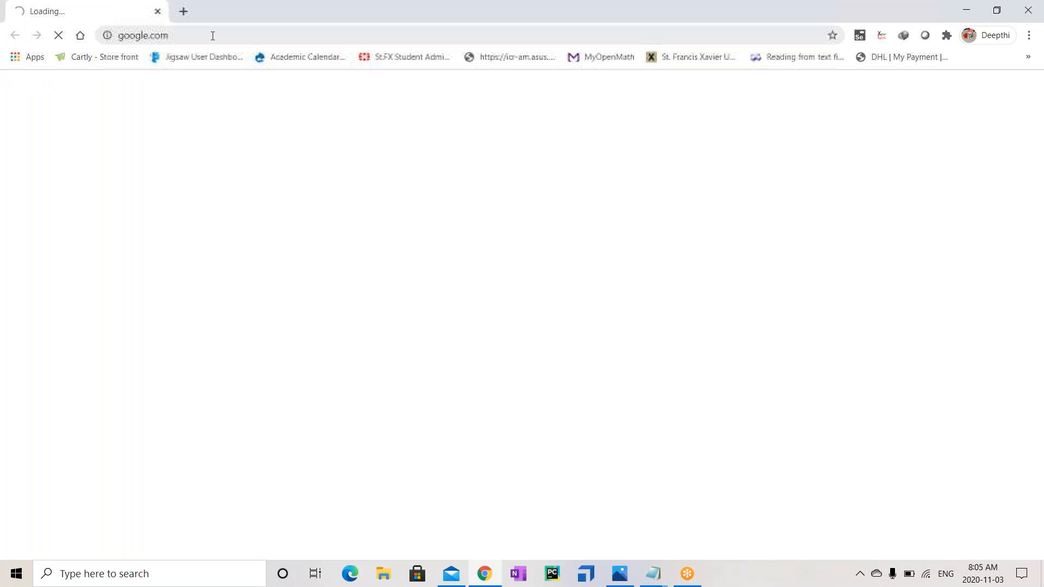
click(207, 35)
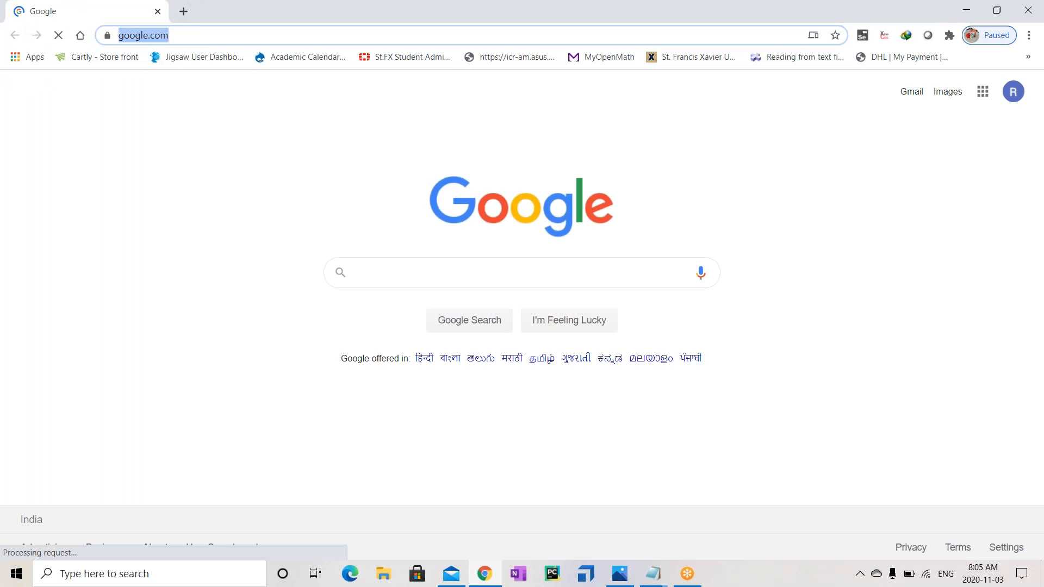
text(we)
key(BackSpace)
key(BackSpace)
key(BackSpace)
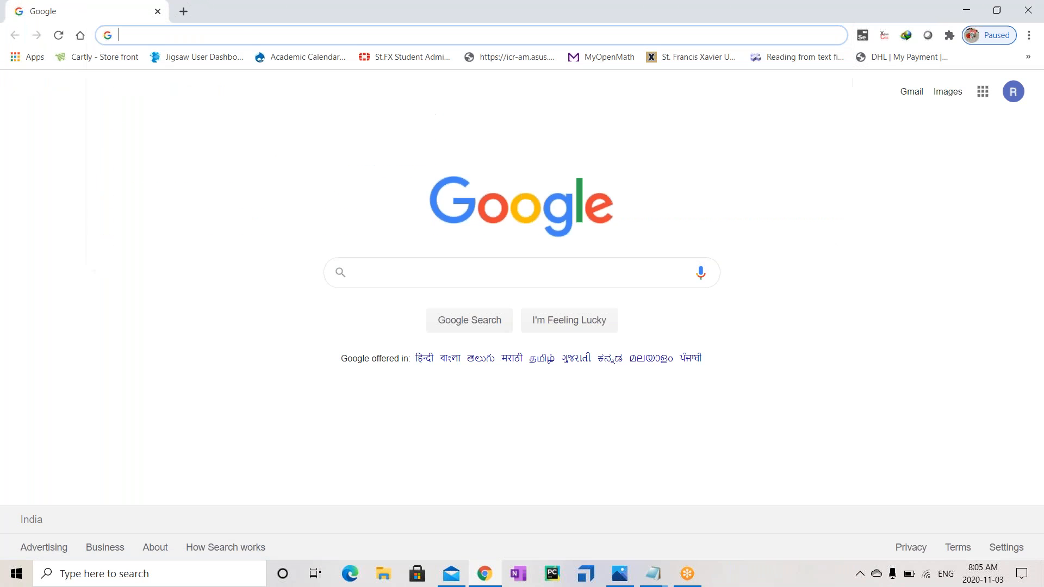
text(de)
key(Return)
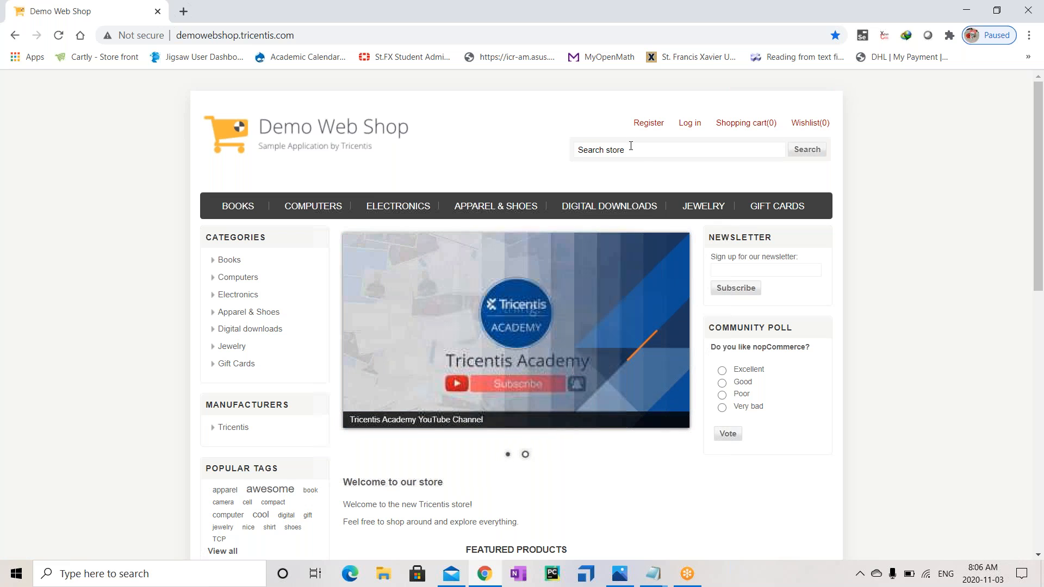
Vote Good in the Demo Web Shop Community Poll
click(722, 384)
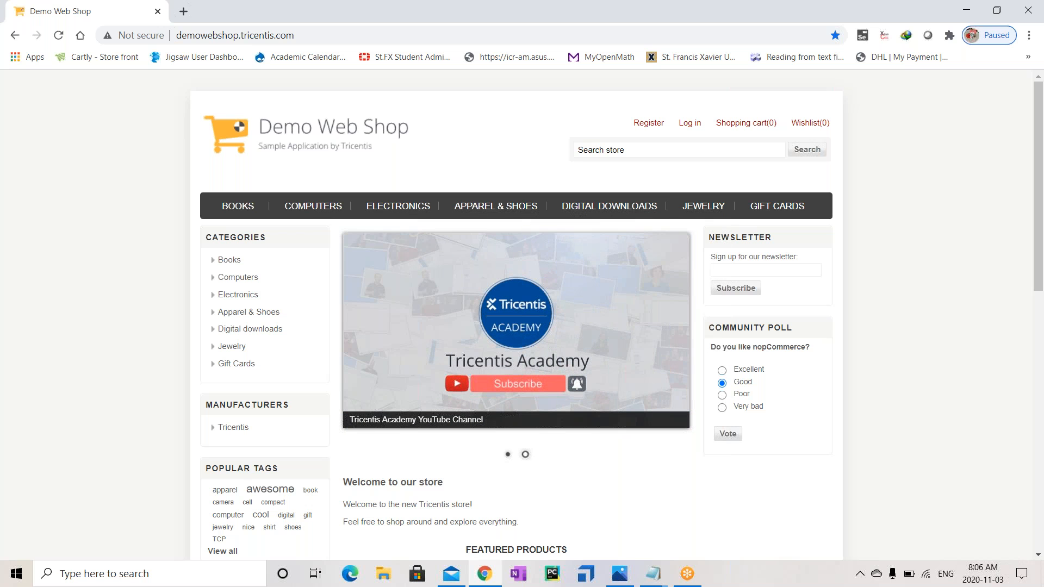
mouse_move(720, 125)
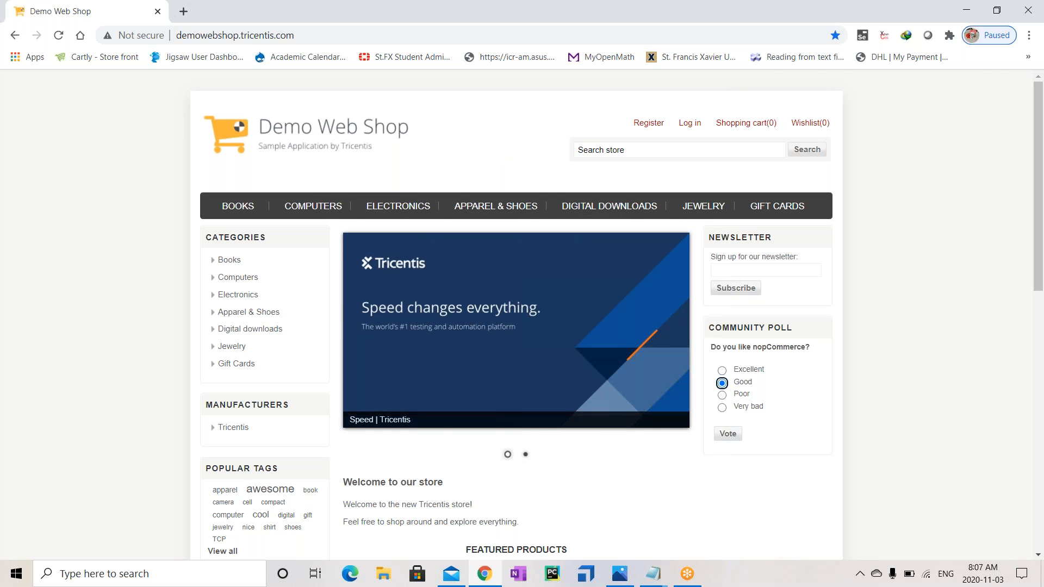
Open Chrome DevTools and expand the page's head and body nodes
key(F12)
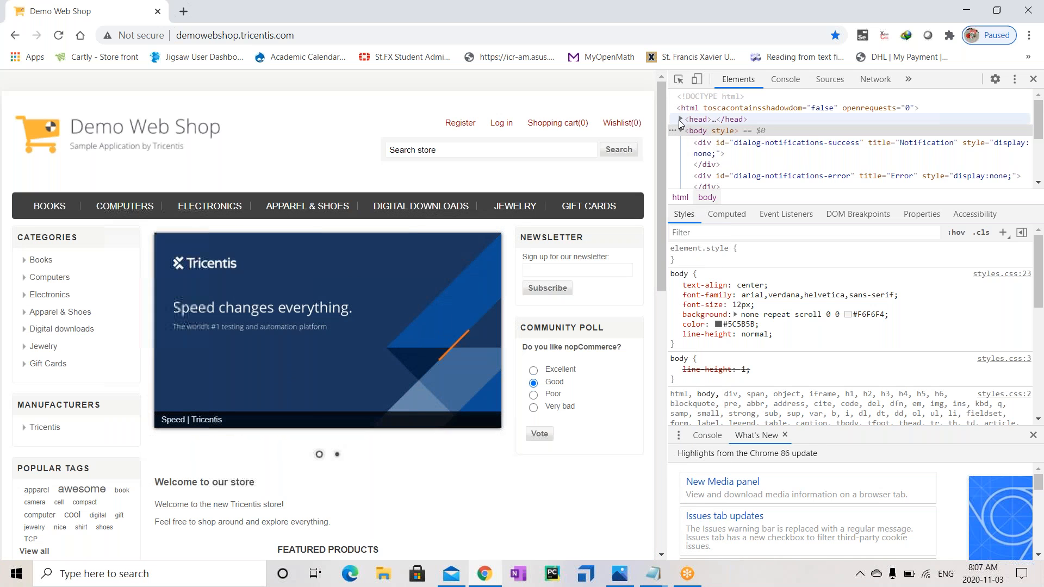
click(680, 120)
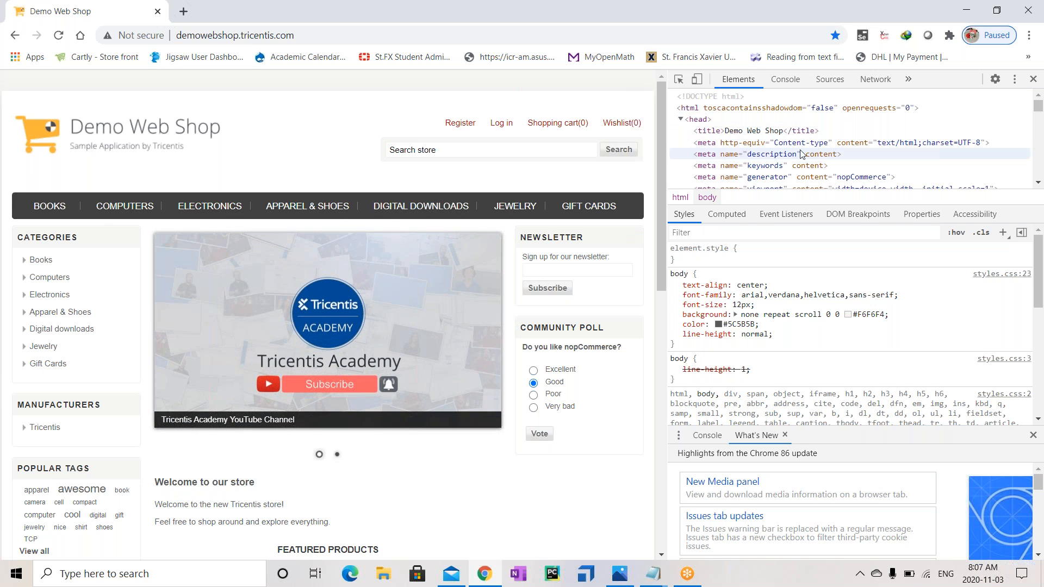
click(680, 119)
click(680, 130)
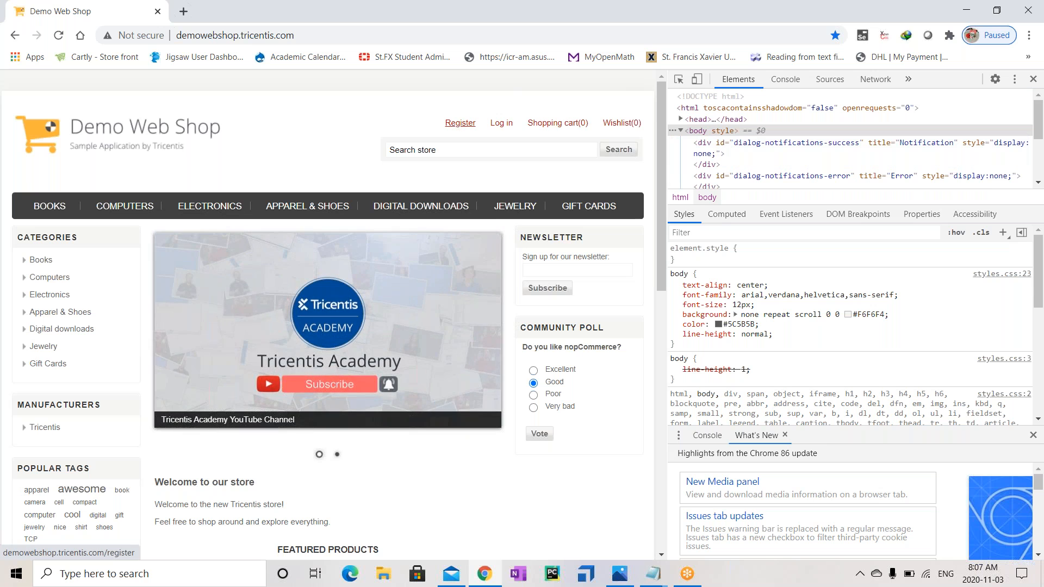
Inspect the header's Register link and expand its li node to reveal the anchor
right_click(454, 126)
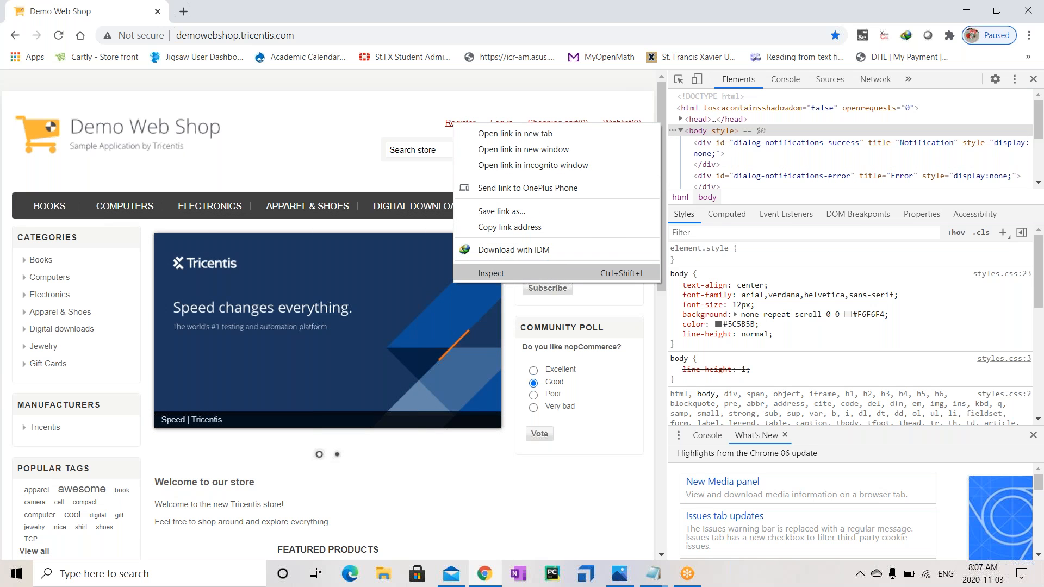
click(490, 273)
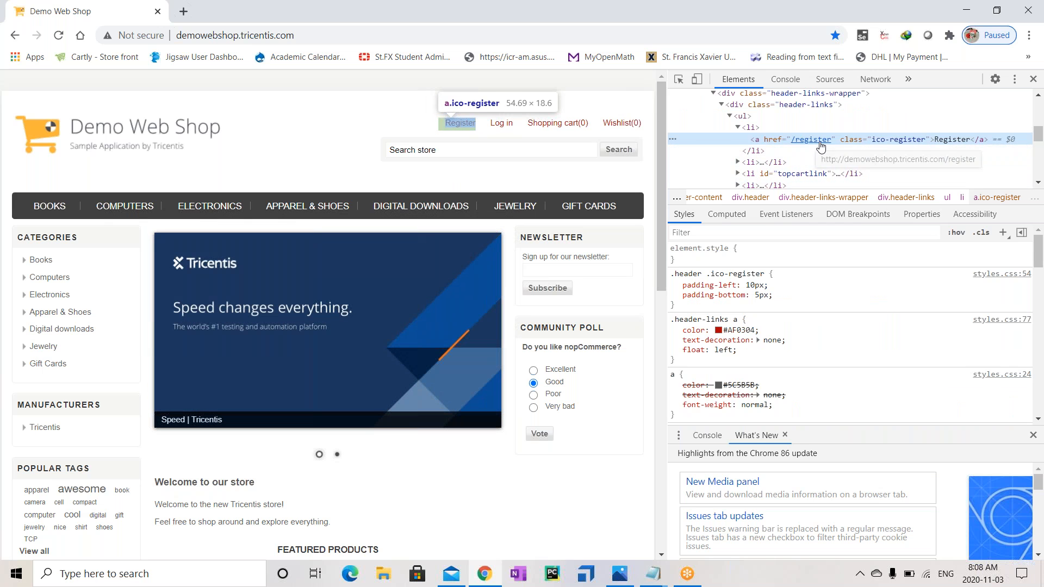
click(737, 128)
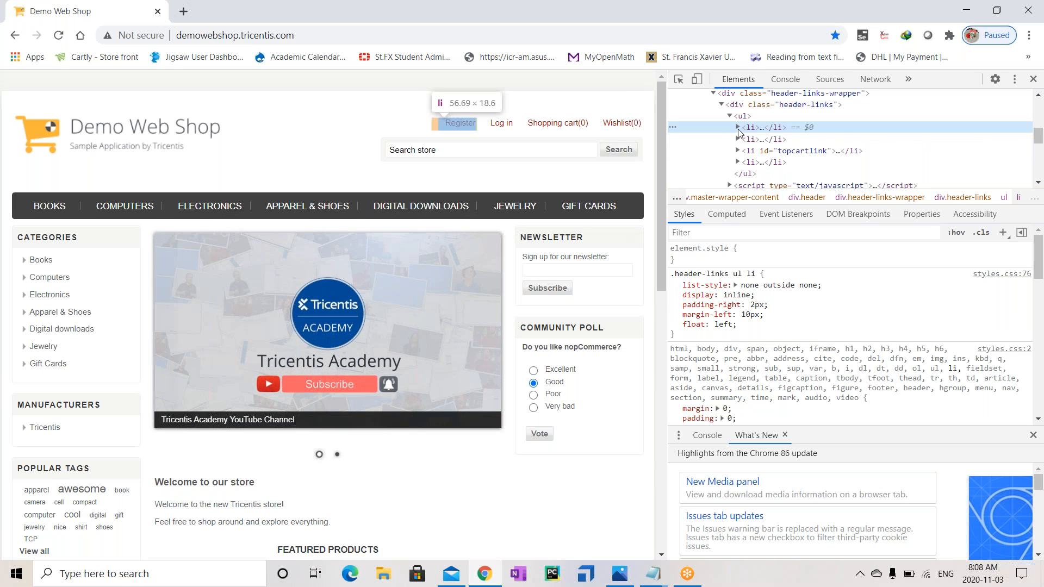
click(738, 128)
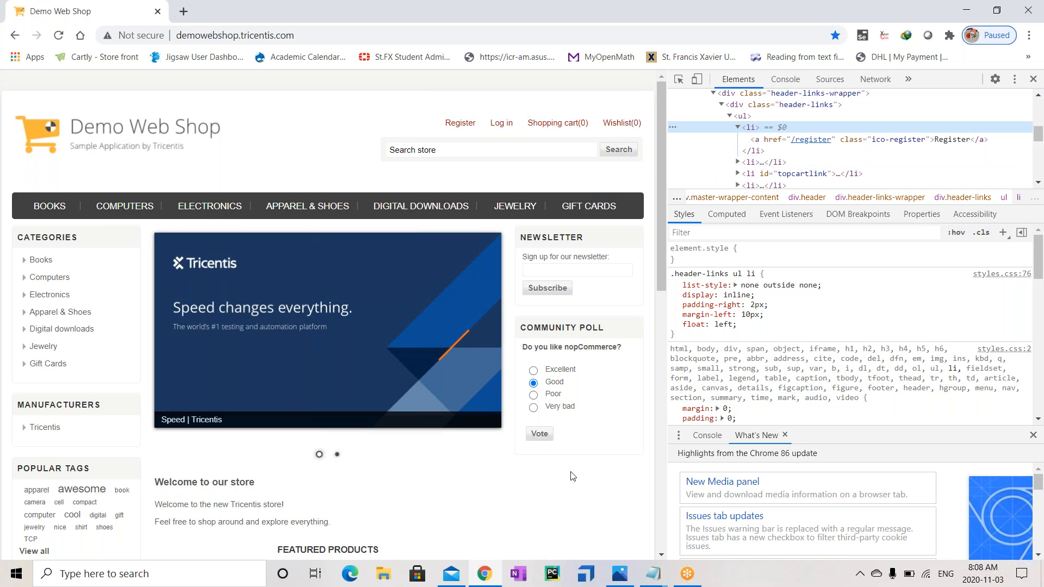
Bring the Notepad notes forward and place the caret on the empty line below Properties
mouse_move(651, 566)
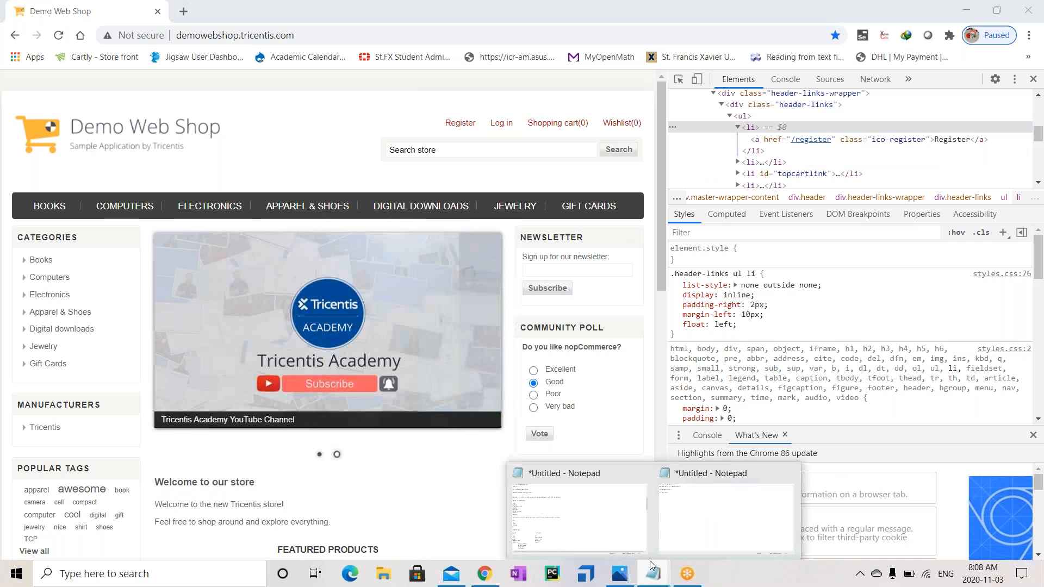
click(711, 522)
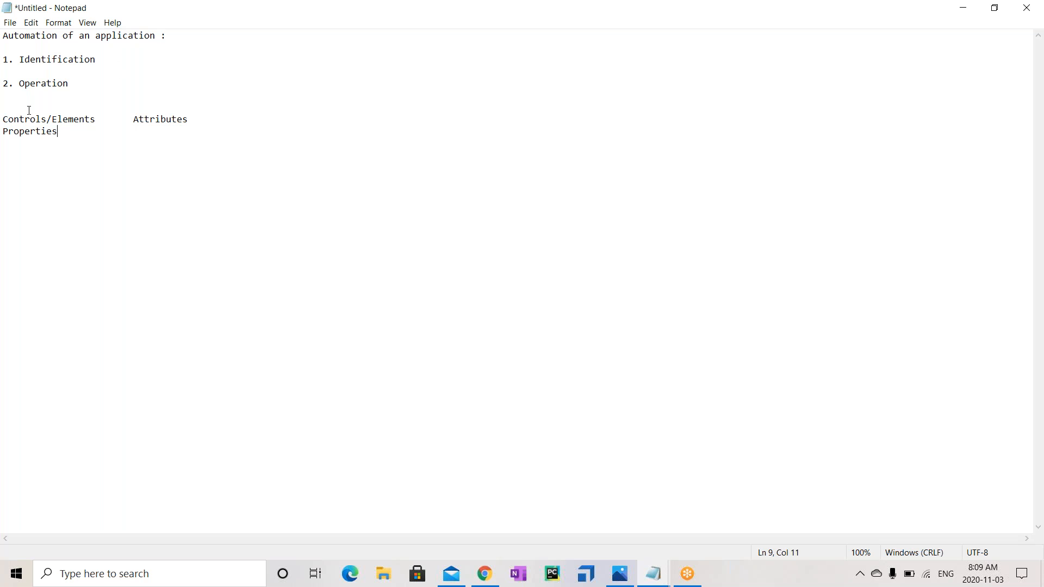
drag(8, 119, 36, 119)
click(79, 138)
click(130, 60)
drag(20, 58, 100, 57)
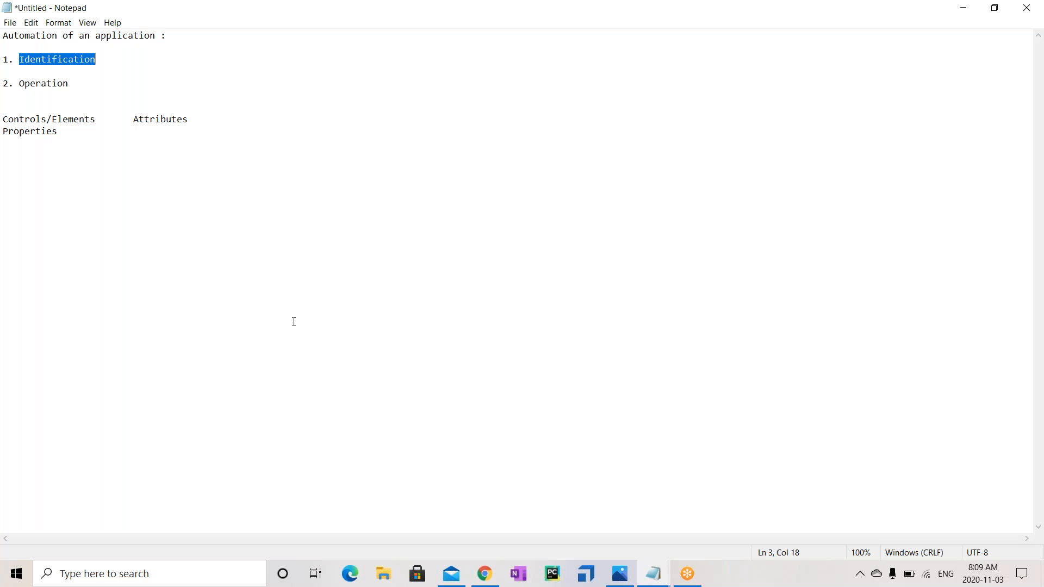
click(73, 189)
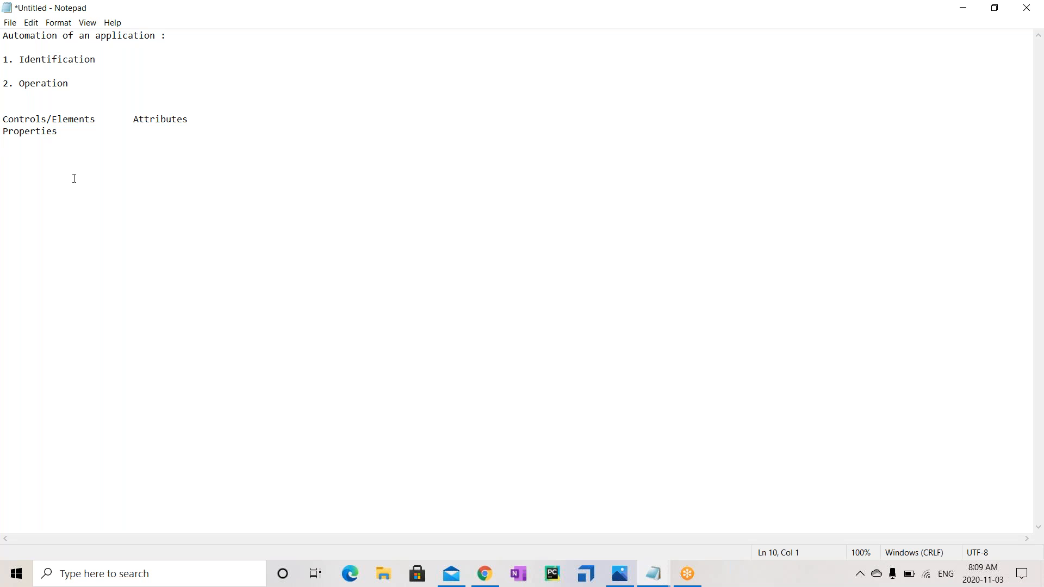
Type Emailid:, Password:, forgot password? and Signin on separate lines
text(Email)
text(id)
text(: )
text(Passwor)
text(d)
text(: )
text(forgot p)
text(ass)
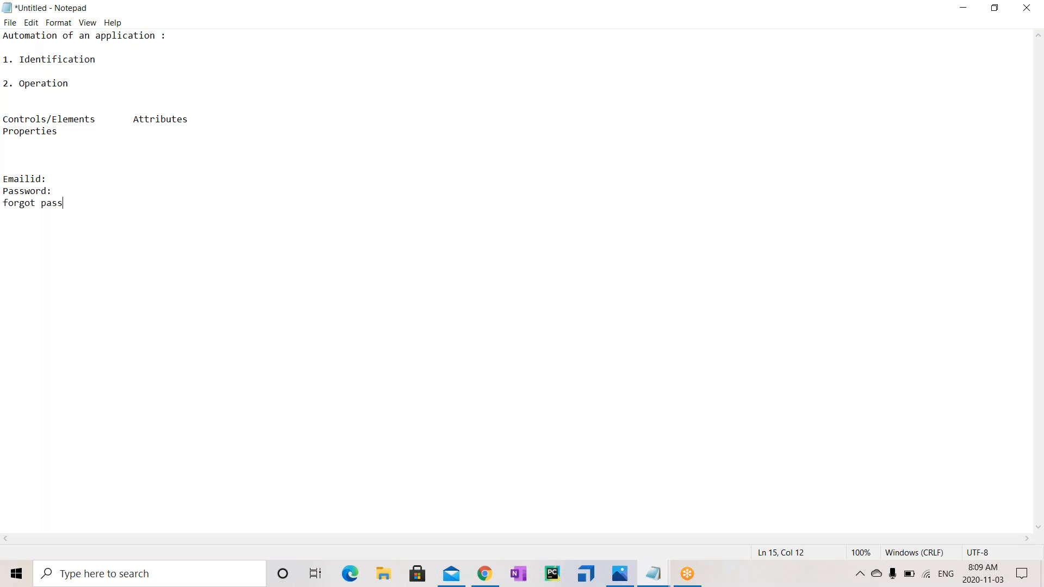
text(word? )
text(Signi)
text(n)
click(65, 191)
click(125, 205)
click(41, 215)
key(shift+Home)
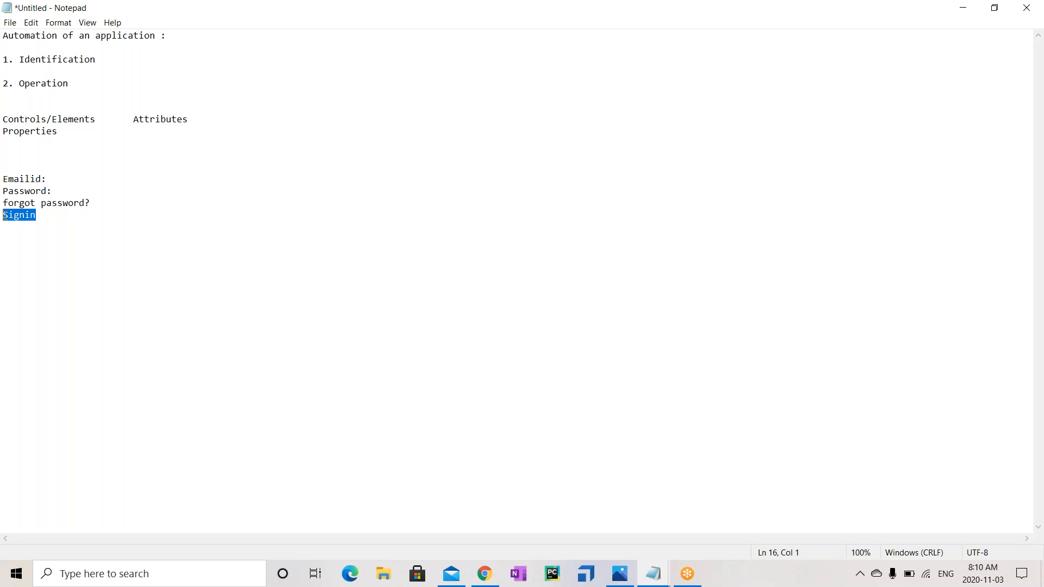
click(99, 219)
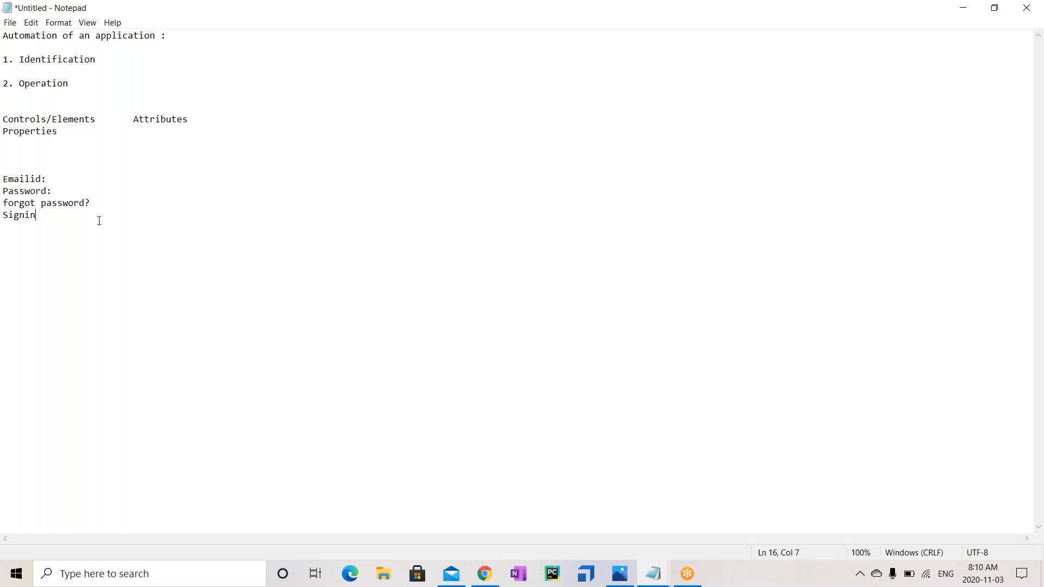
Label Emailid: and Password: each as Textbox, separated by a tab
double_click(58, 189)
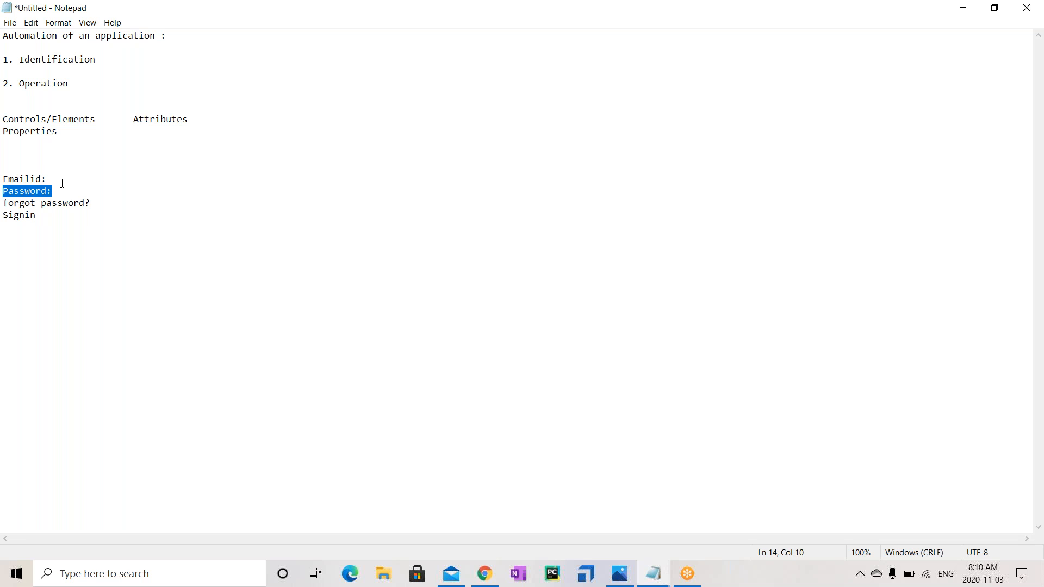
click(62, 180)
key(Tab)
text(Te)
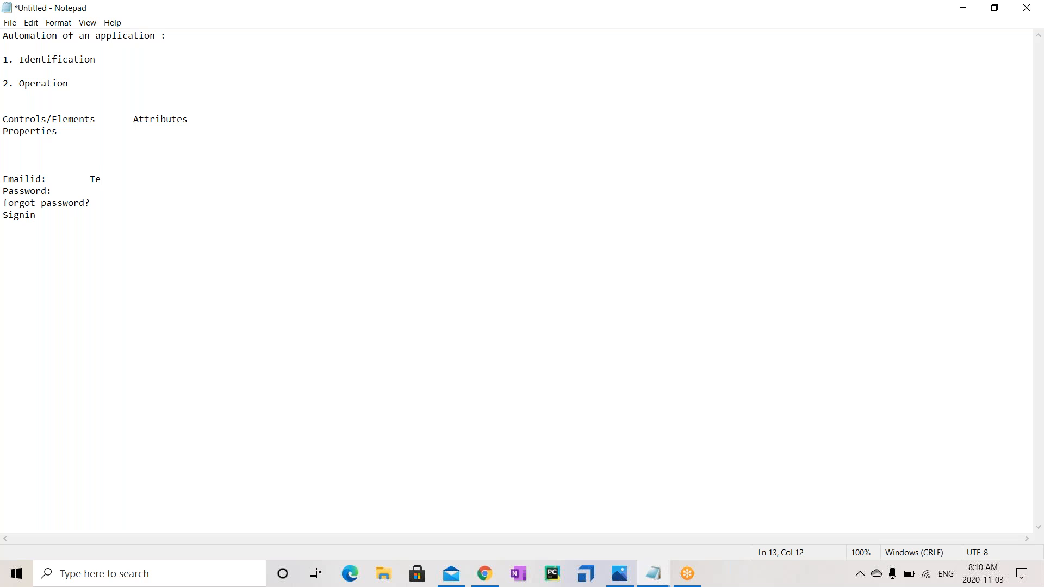
text(xtbox)
click(59, 189)
key(Tab)
text(Textbox)
Add the description 'Uniquely Identification' after Identification, separated by a tab
click(137, 180)
click(137, 193)
drag(38, 55, 90, 68)
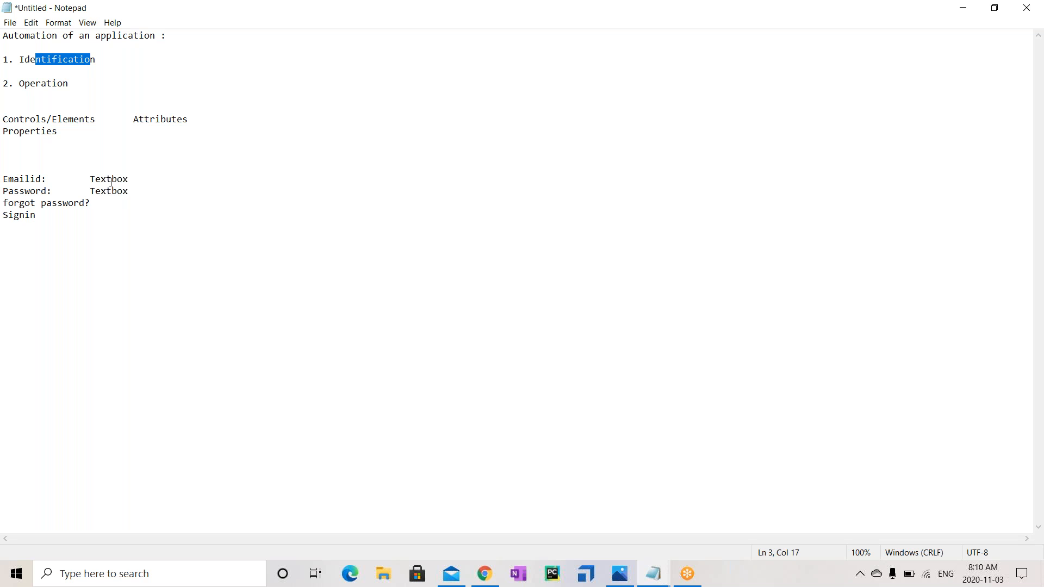
click(119, 61)
key(Tab)
text(U)
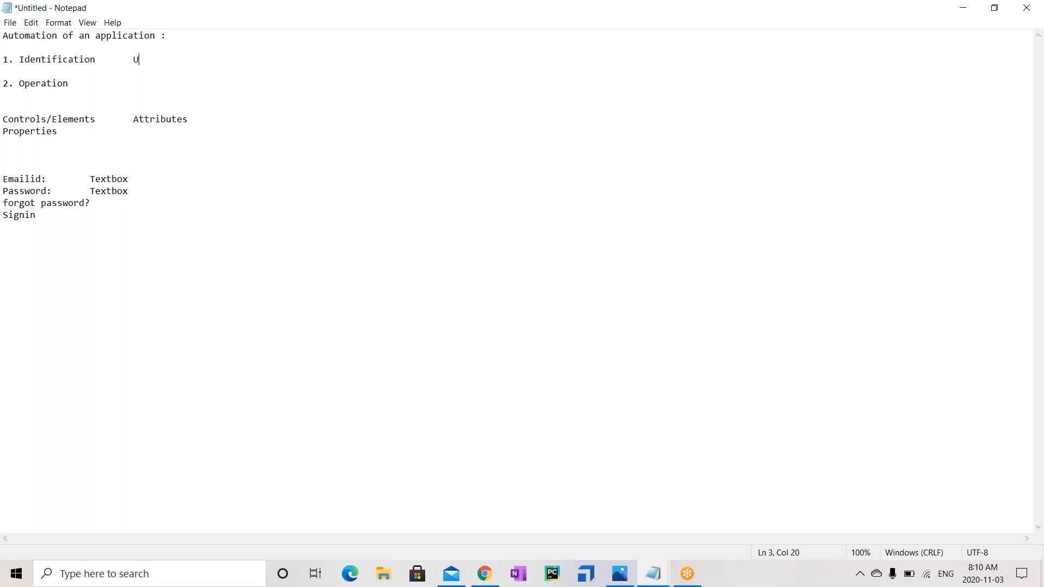
text(niquely Identification)
Describe Operation as 'action that we perform on control' and start a new line under Properties
click(165, 85)
text(action tha)
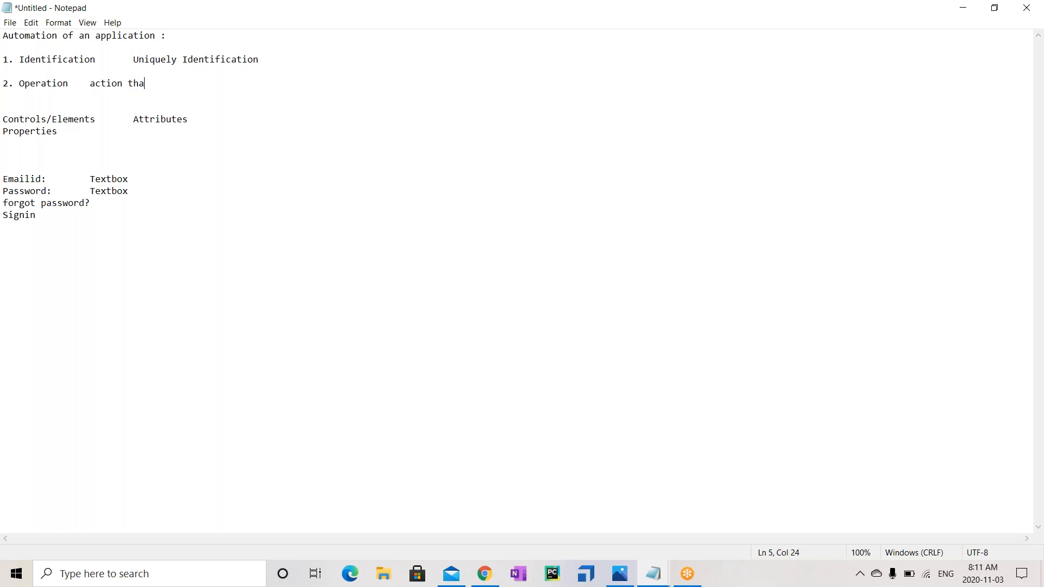
text(t we perform on control)
click(118, 133)
drag(133, 59, 282, 76)
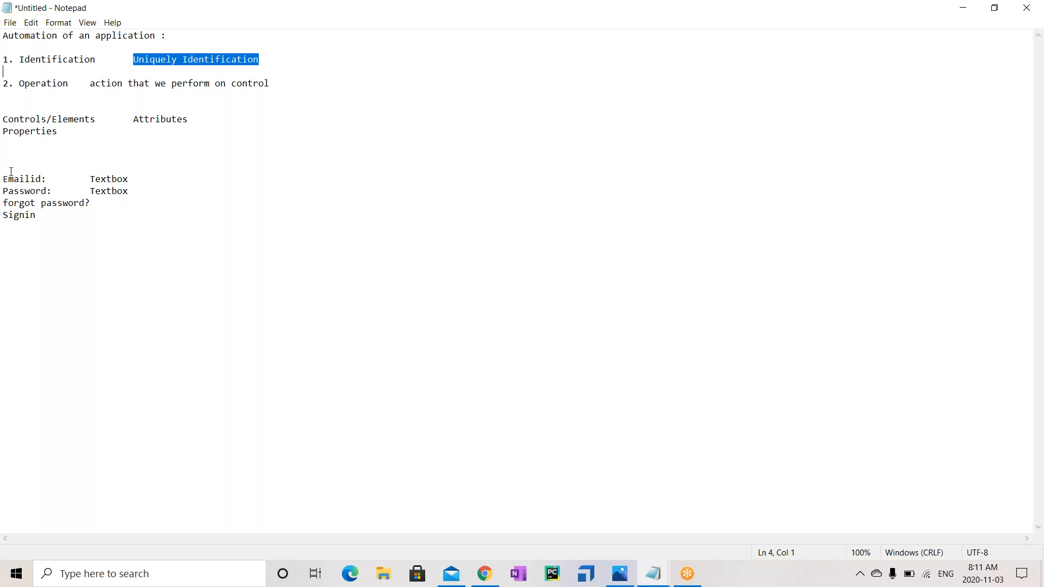
click(88, 136)
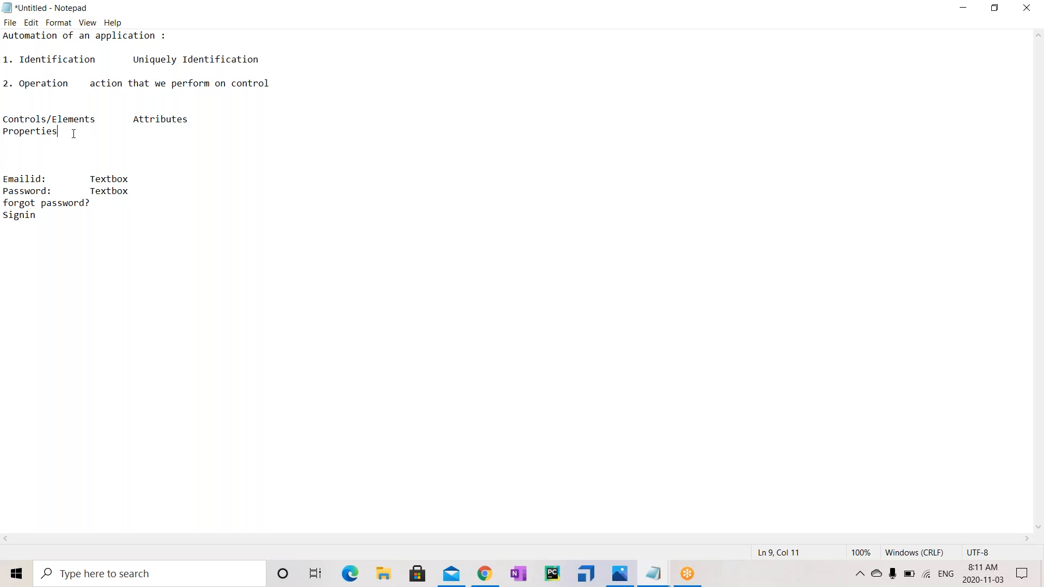
key(Return)
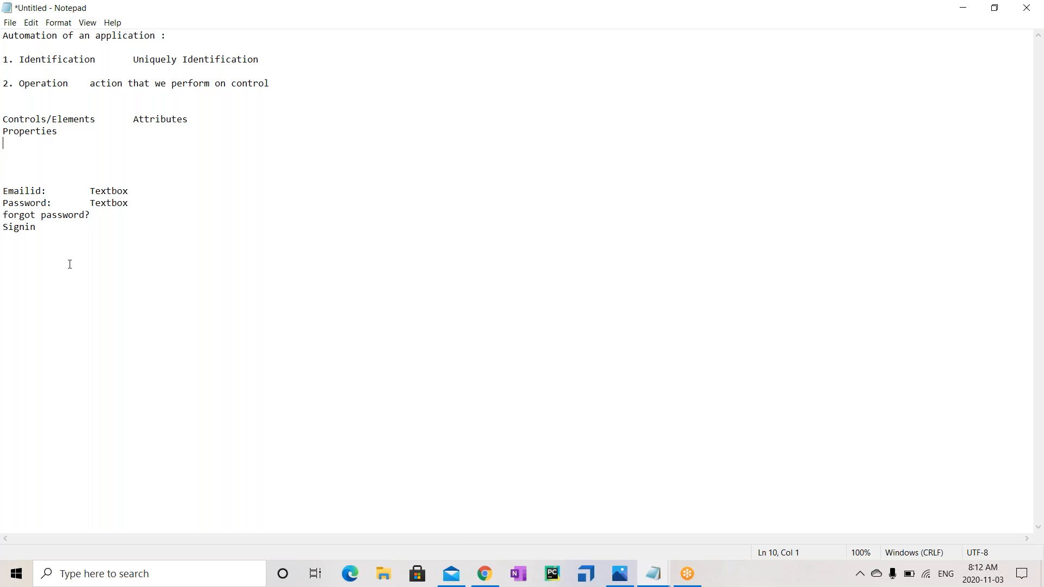
click(485, 573)
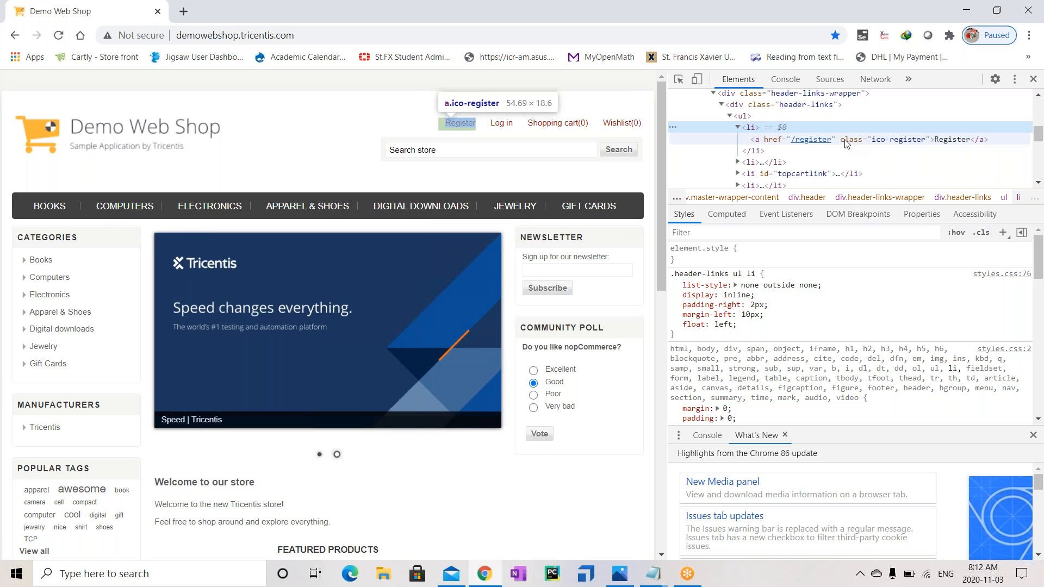
click(860, 139)
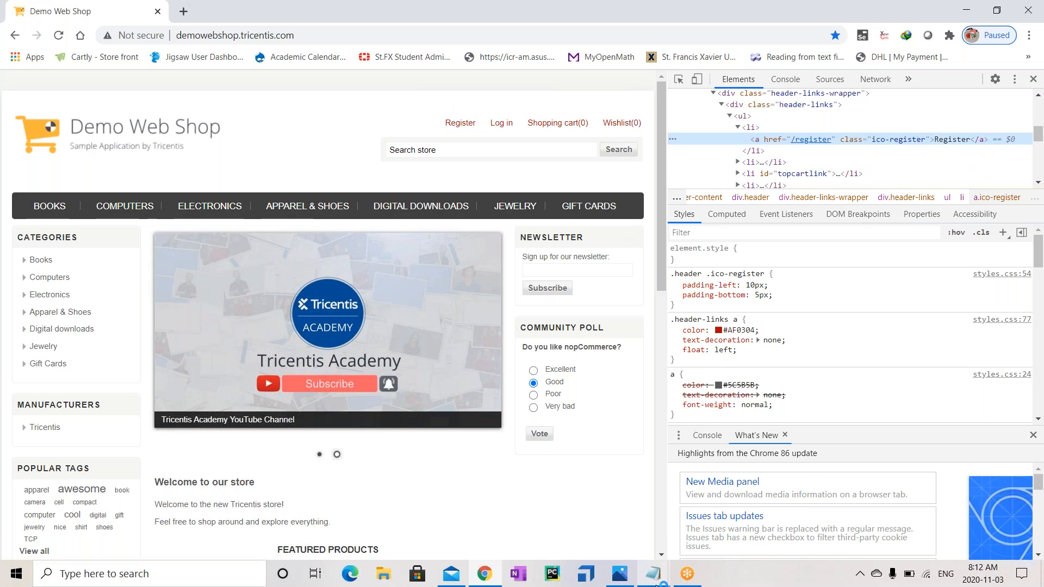
mouse_move(653, 573)
click(685, 501)
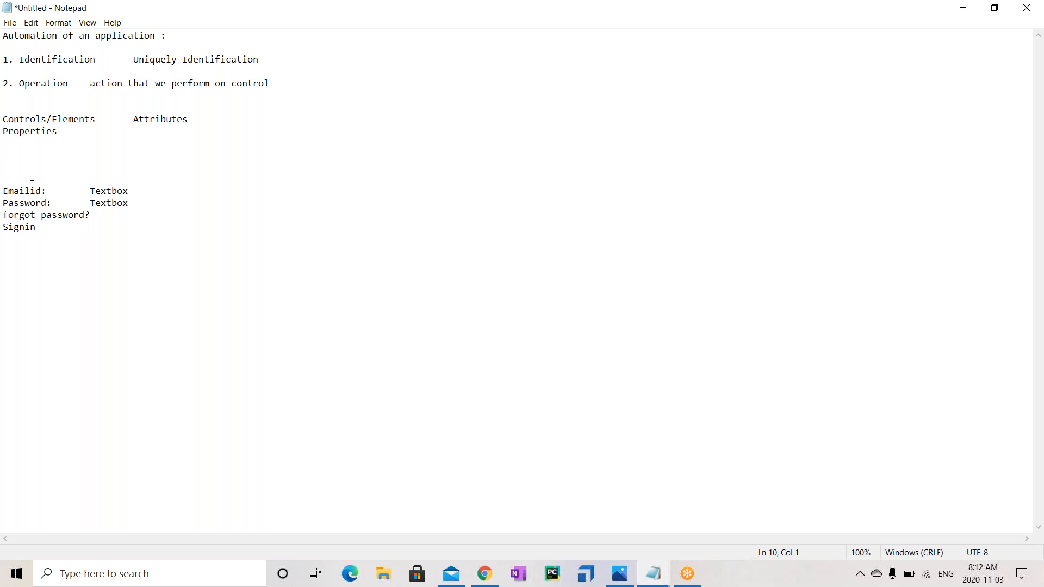
List Id, Inner Text, Class Name, Xpath and Outer Text on separate lines
text(Id)
key(Return)
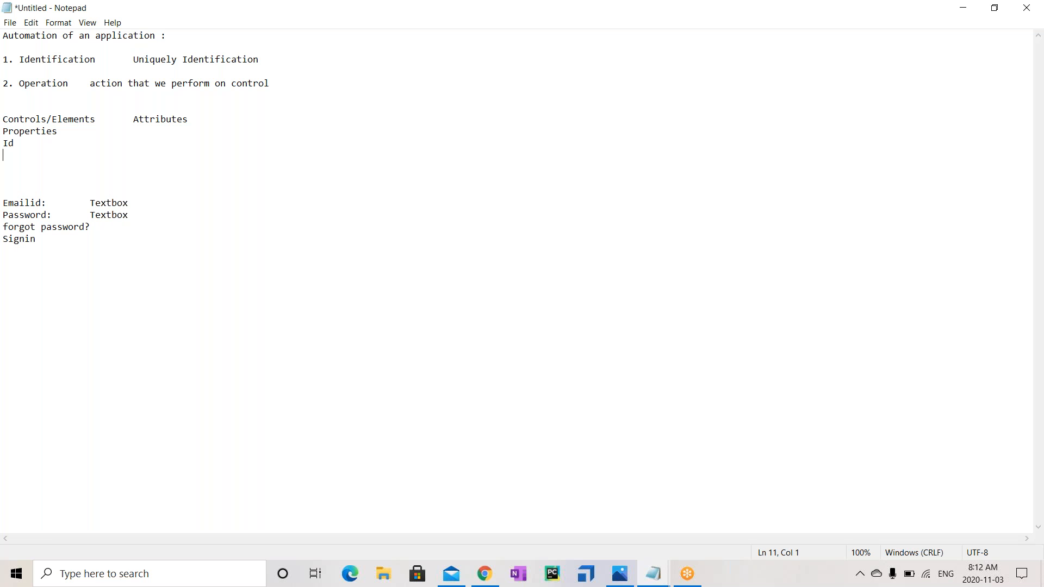
text(Inner Text)
key(Return)
text(Class Name)
key(Return)
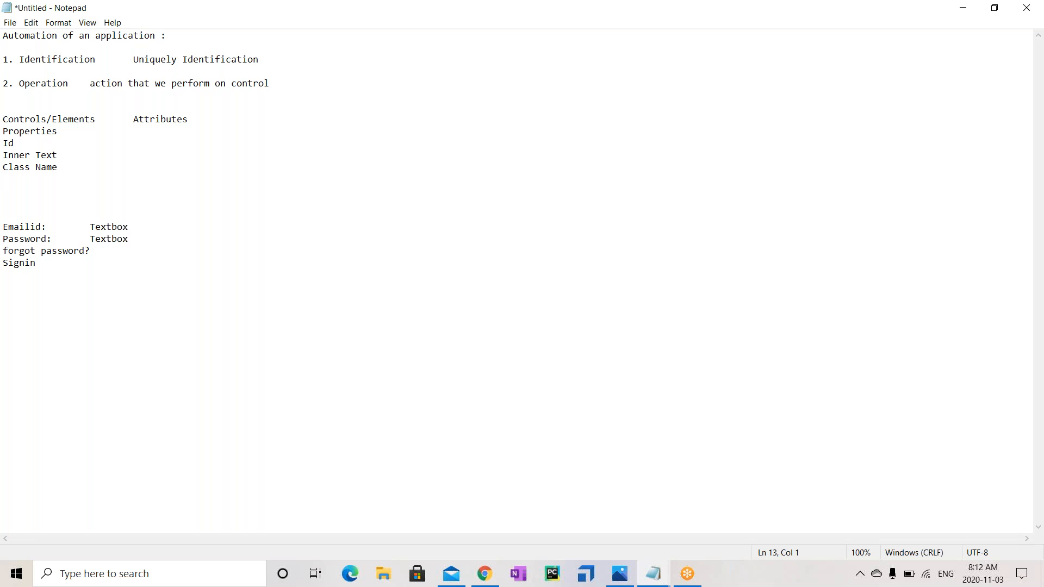
text(Xpath)
key(Return)
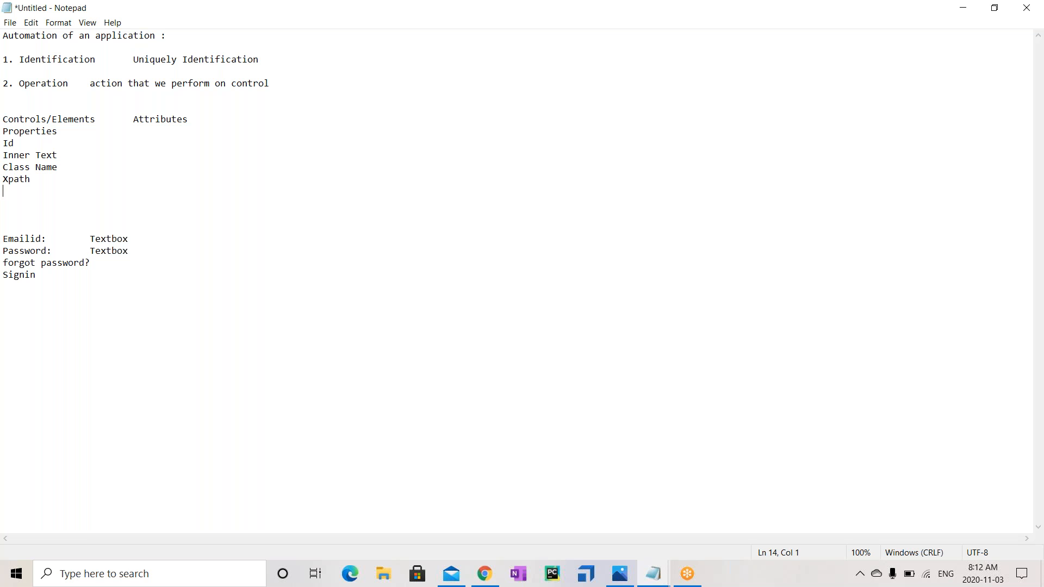
text(Outer Text)
Append ': These properties shouldnt change over time' to the Properties line
click(72, 135)
text(: These properties shouldnt chan)
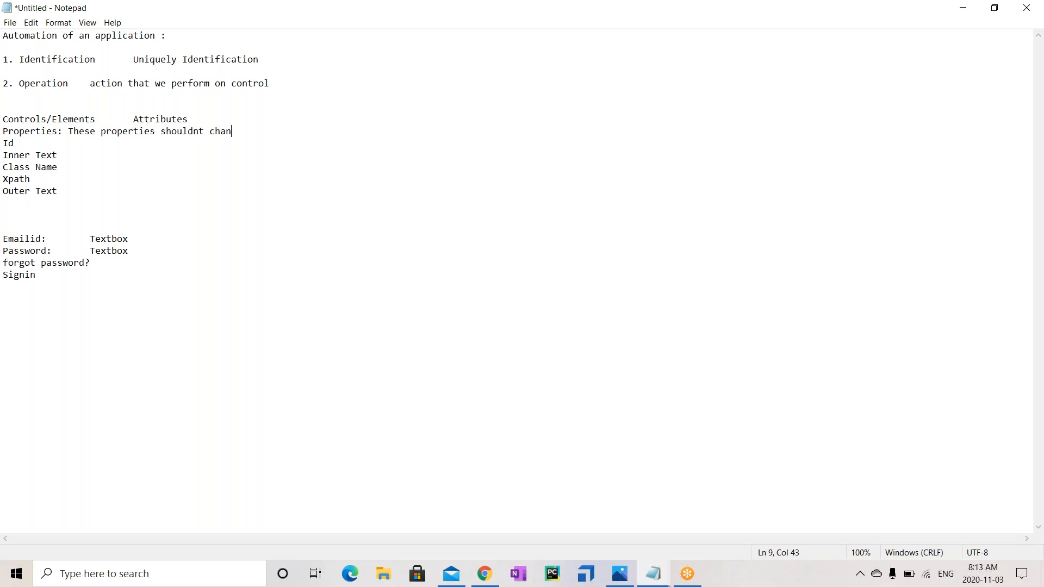
text(ge over time)
click(484, 574)
Open Register, inspect the First name input, then submit the empty form to show required-field errors
click(460, 123)
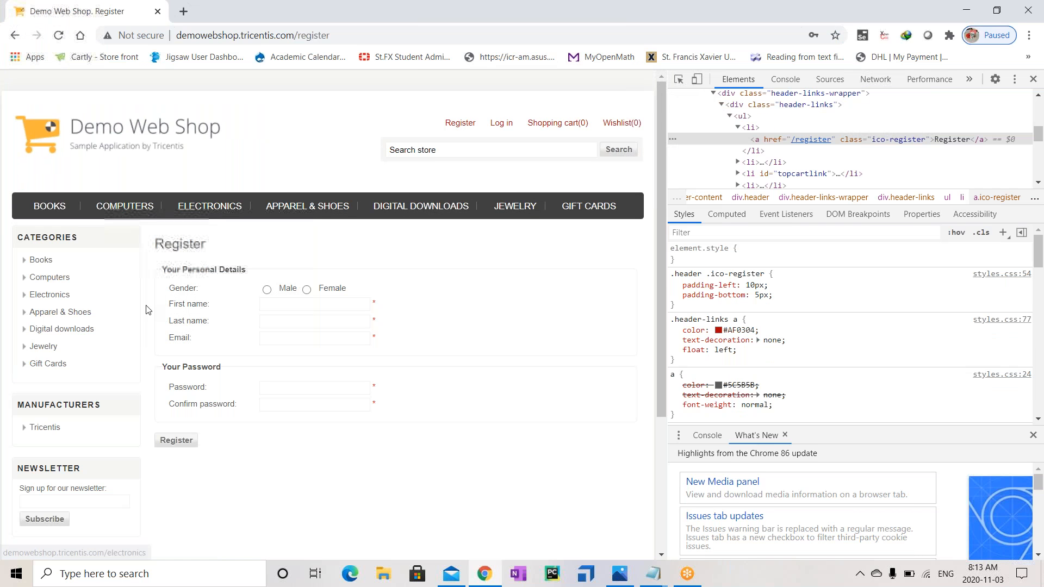
click(288, 304)
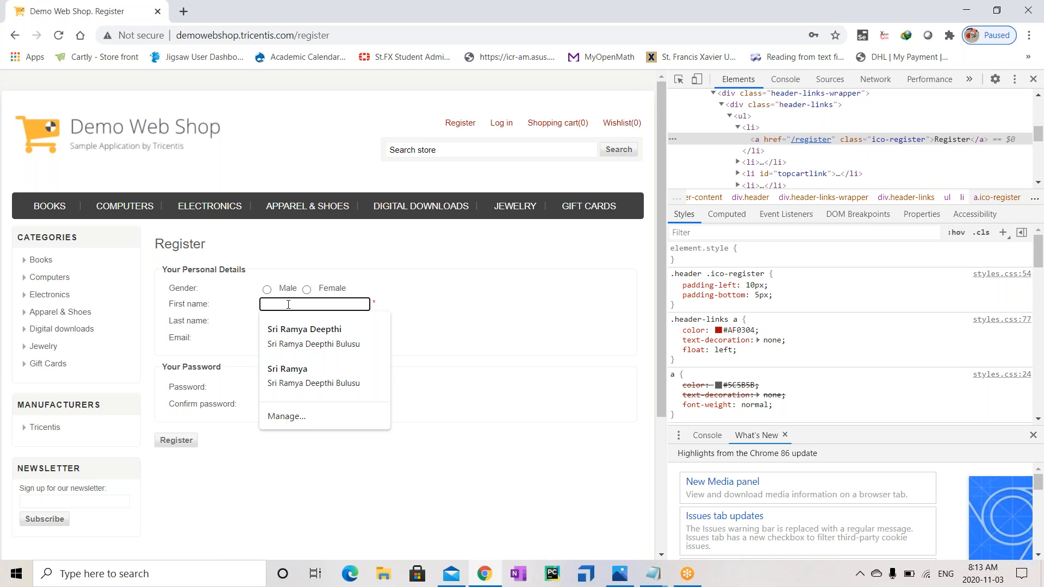
right_click(288, 304)
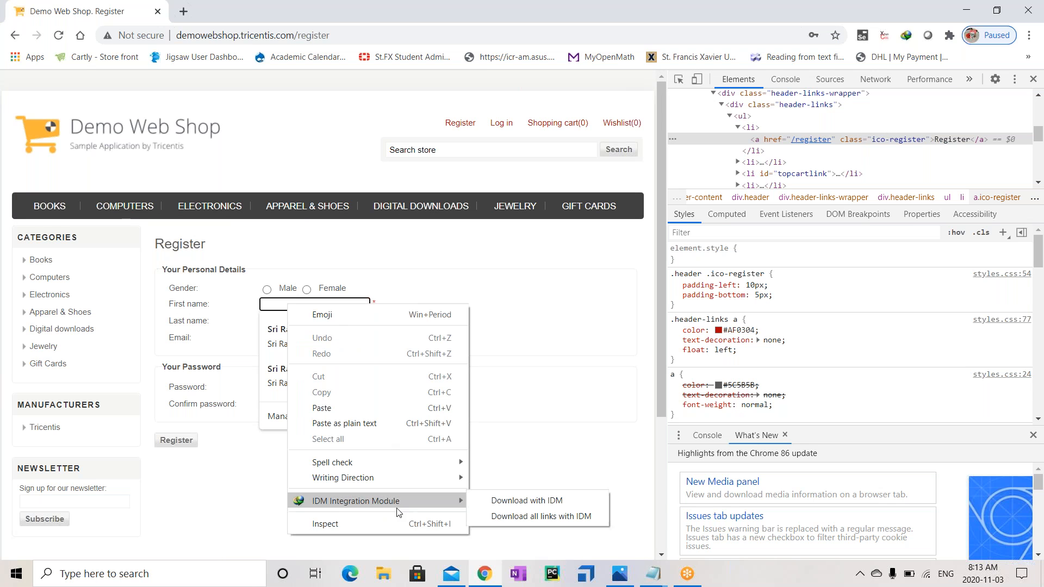
click(402, 524)
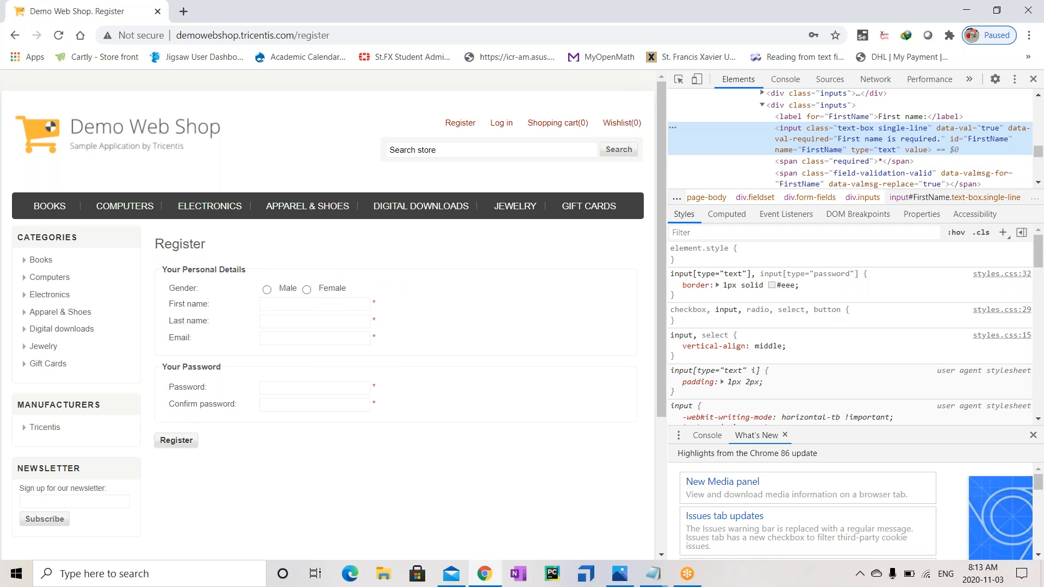
click(185, 440)
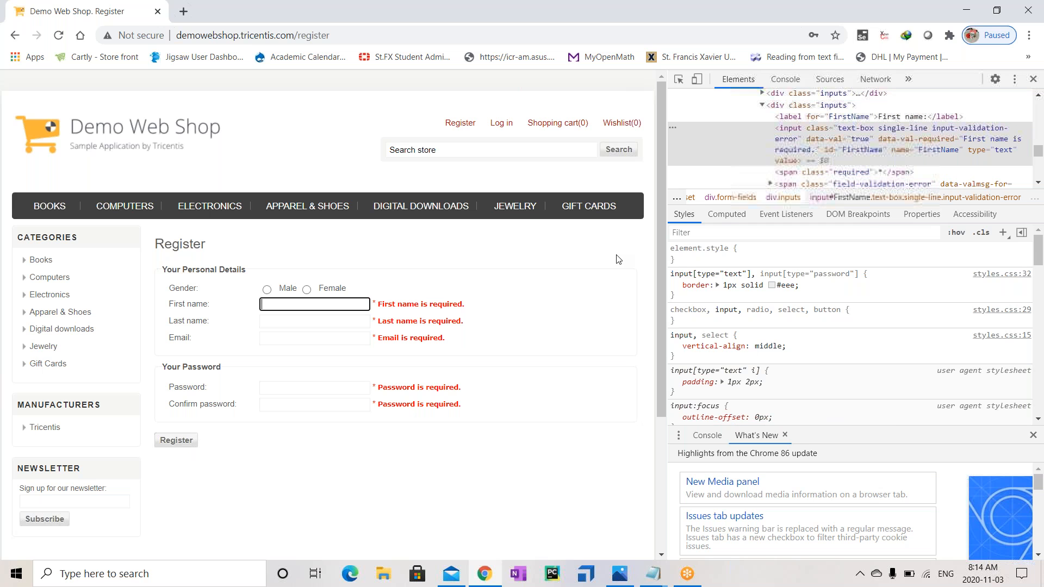
click(842, 134)
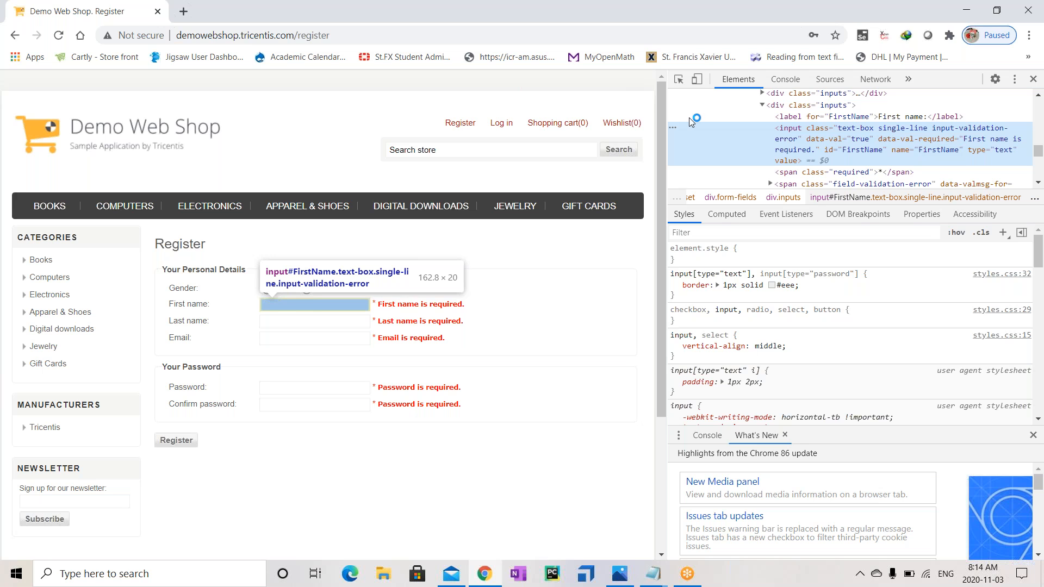
click(319, 306)
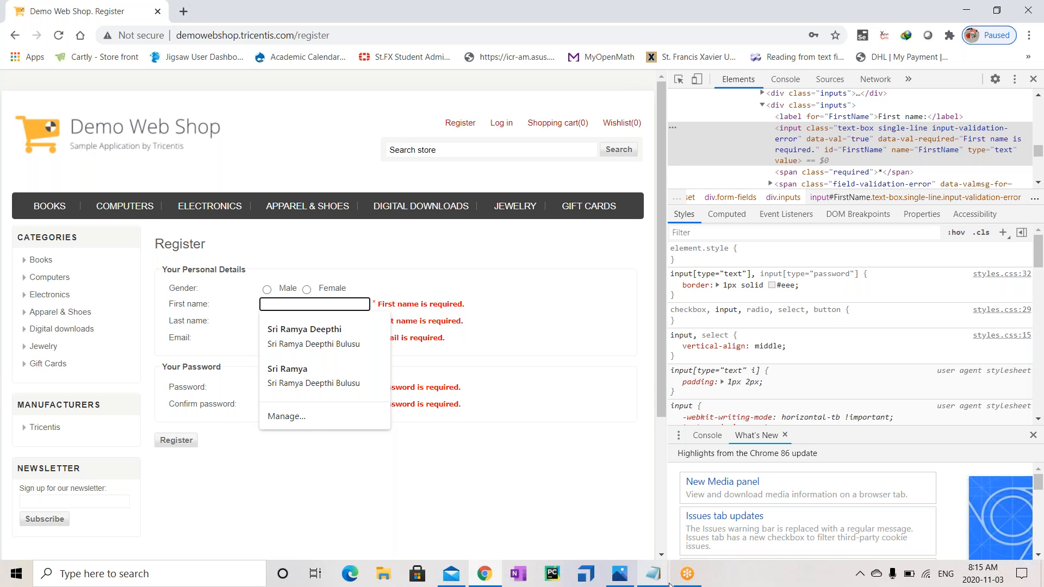
click(653, 573)
Return to the notes and add a tab-separated 'Read Write' line two lines below Signin
click(703, 518)
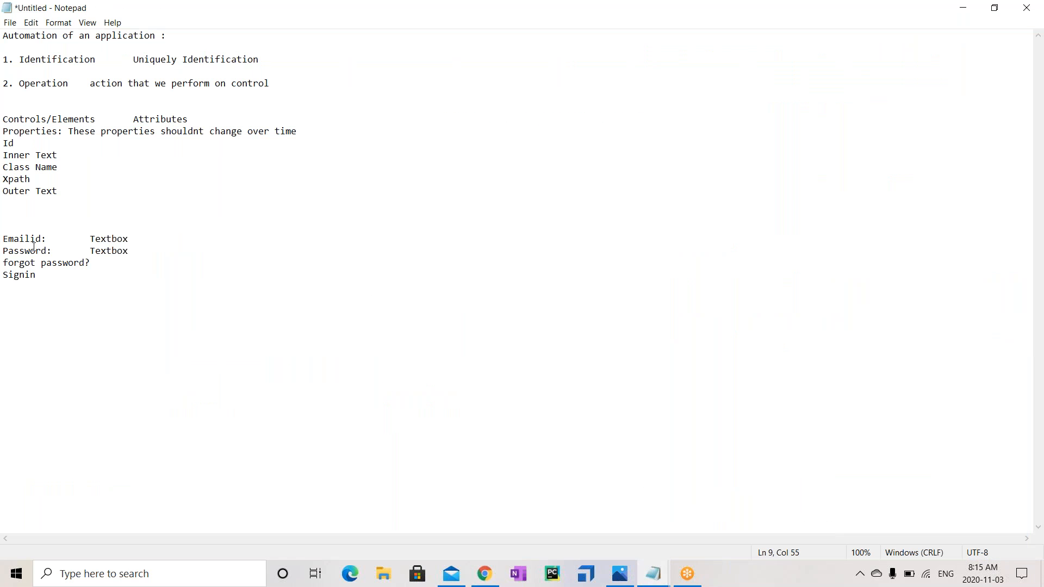
click(64, 189)
click(55, 288)
key(Return)
key(Return)
text(Read	Write)
Highlight the Attributes heading in the notes
click(17, 122)
drag(17, 122, 191, 120)
click(133, 120)
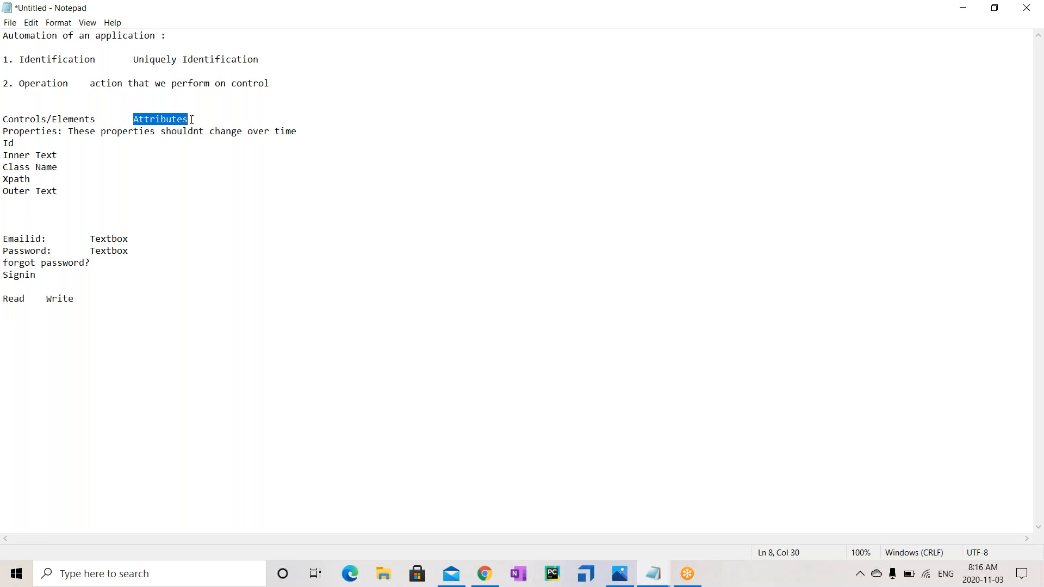
Insert a tab-separated 'Operations ActionModes' heading row above the Read Write line
click(38, 283)
key(Return)
key(Return)
text(O)
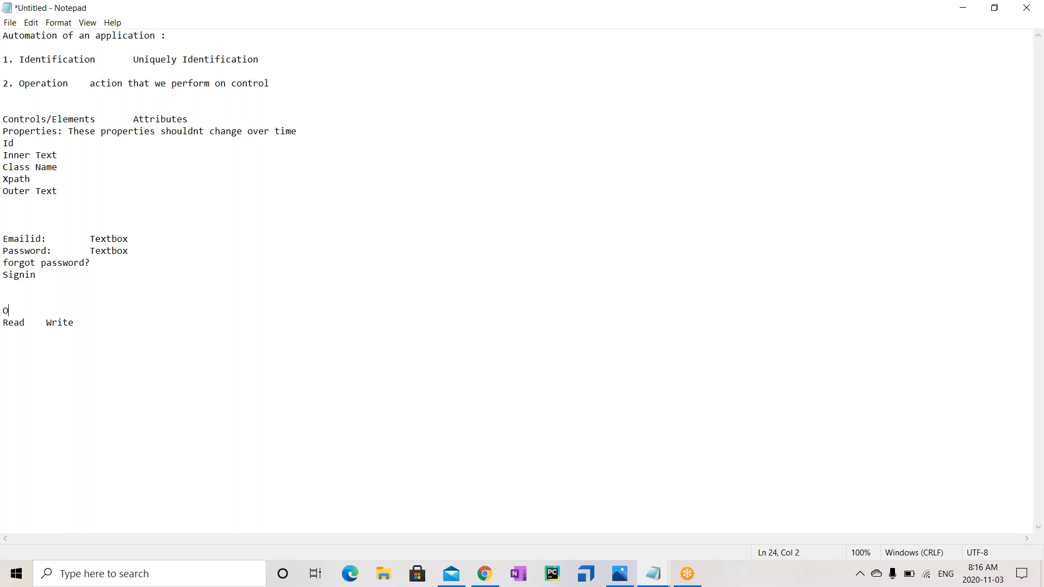
text(perations	ActionModes)
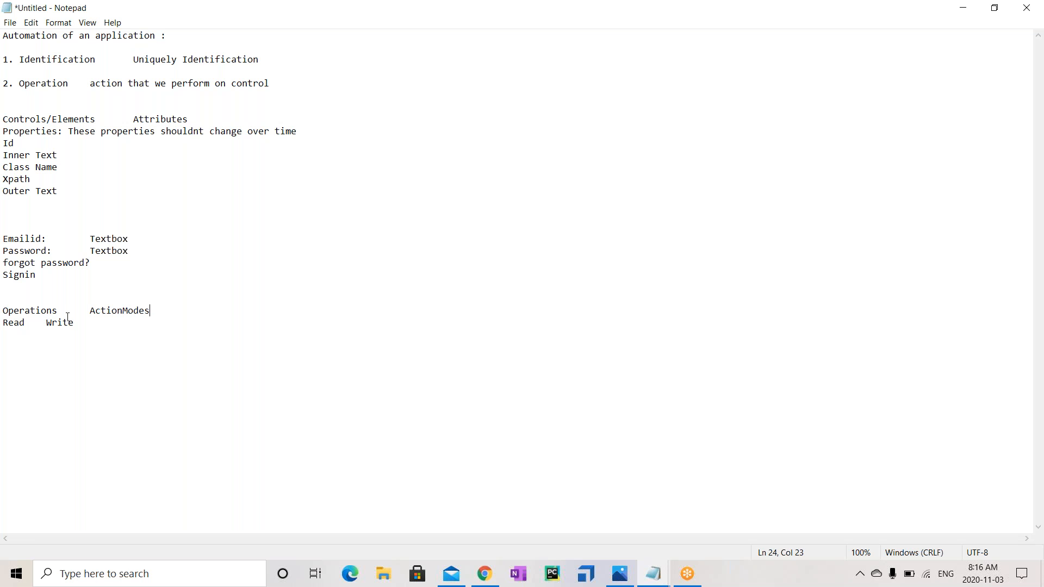
drag(90, 311, 182, 312)
Add rows Verify–Input, WaitOn–Insert and Buffer(Store), tabbing Write into the ActionModes column
click(94, 321)
key(Tab)
text(Verif)
text(y)
text(Input)
text(WaitO)
text(n	)
text(Insert)
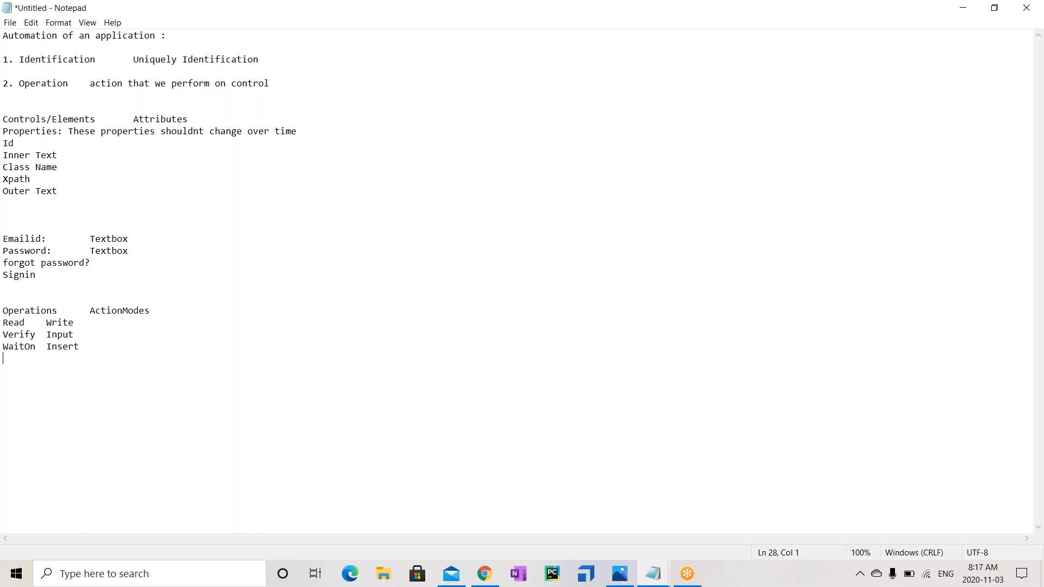
text(Buffer(Store))
key(Tab)
key(Tab)
key(Tab)
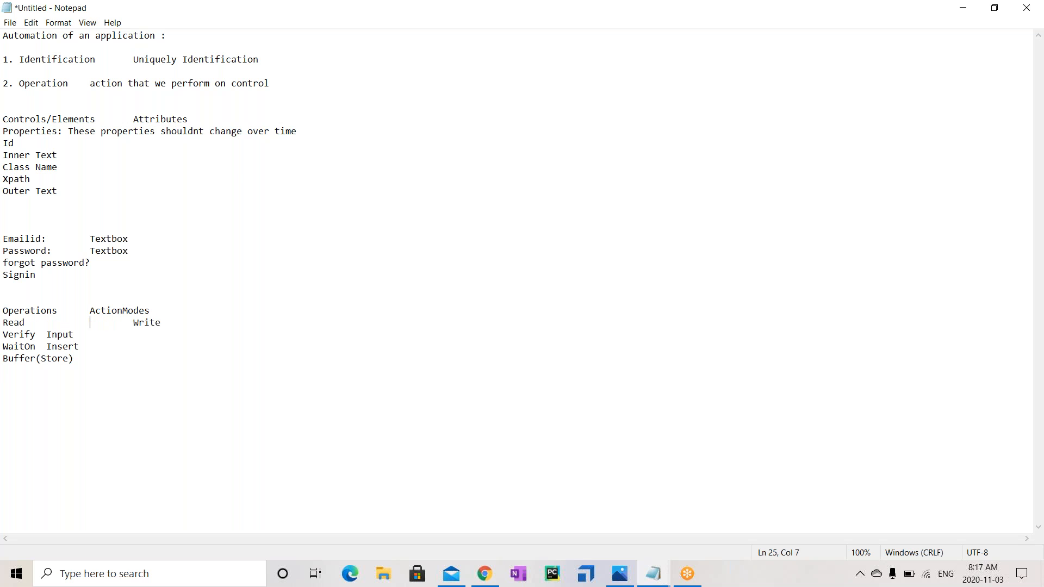
Tab-indent Input and Insert so they line up under Write in one column
click(43, 333)
key(Tab)
key(Tab)
key(Tab)
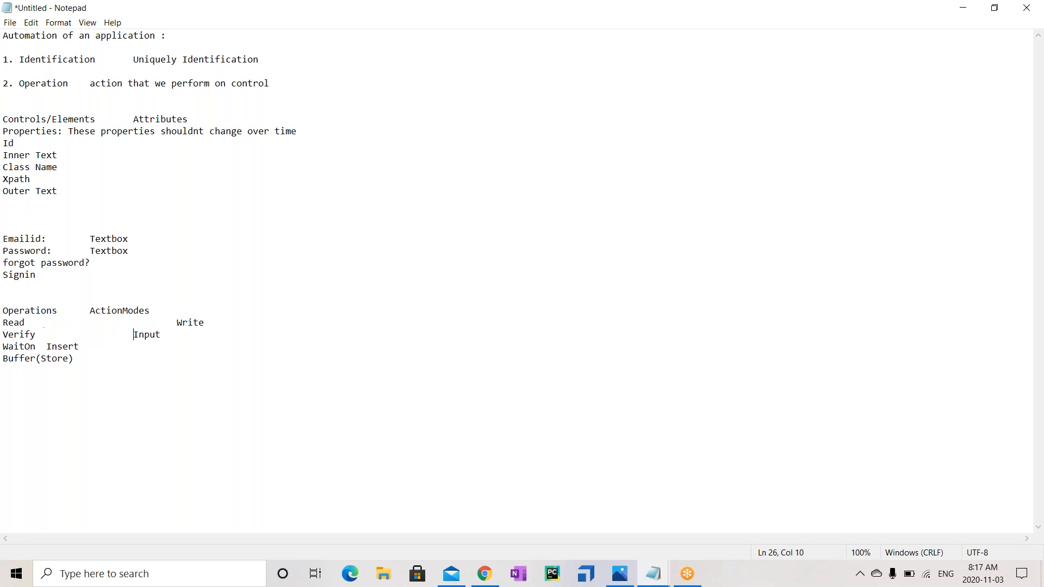
click(46, 346)
key(Tab)
key(Tab)
key(Tab)
Add 'Constraint (Filter)' and 'Select' as new operations after Buffer(Store)
click(84, 361)
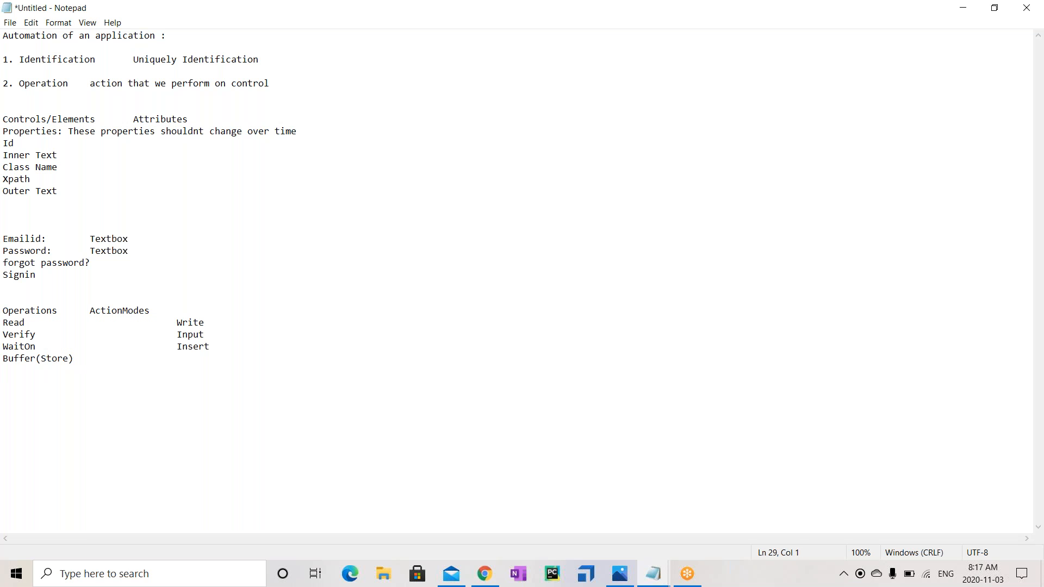
text(Constraint (Filter))
key(Return)
text(Select)
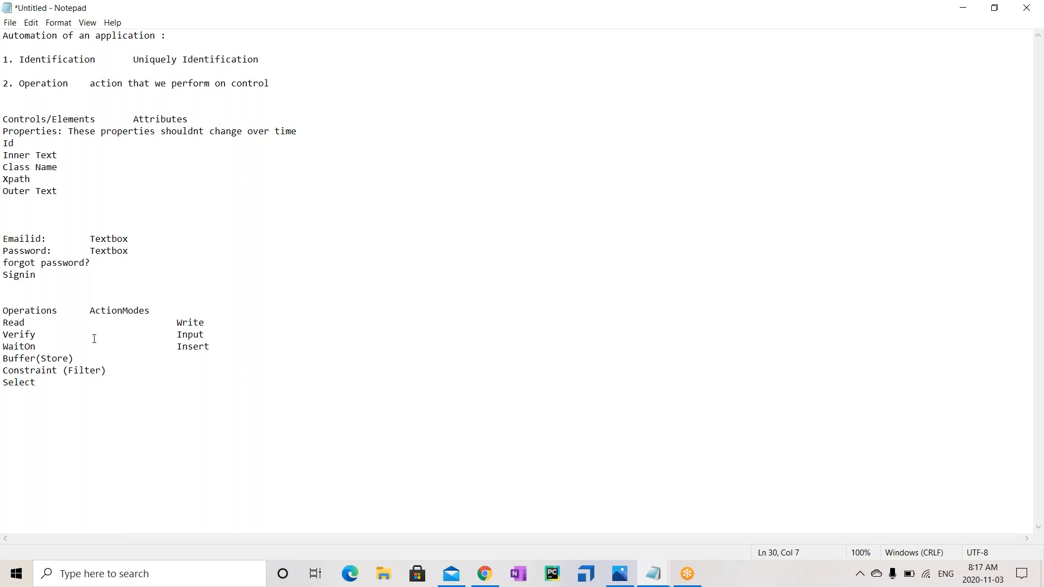
Highlight Read, the Write action mode, and Verify through Select while explaining the operations
drag(30, 321, 4, 321)
drag(177, 322, 213, 324)
drag(49, 337, 3, 334)
drag(35, 382, 4, 335)
click(37, 337)
click(40, 348)
Bring the Chrome Demo Web Shop register page to the front
click(490, 581)
mouse_move(490, 582)
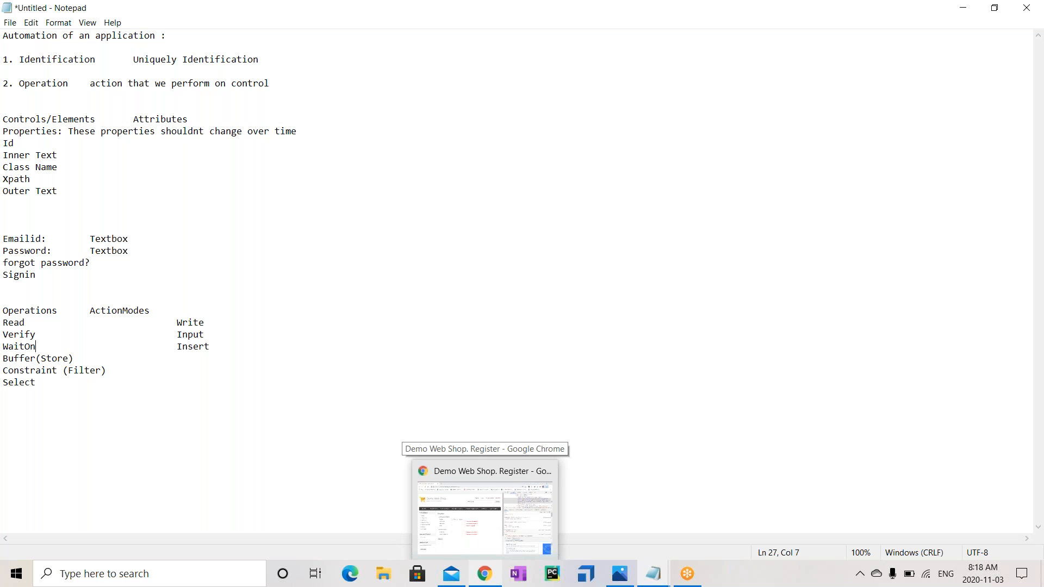
click(490, 581)
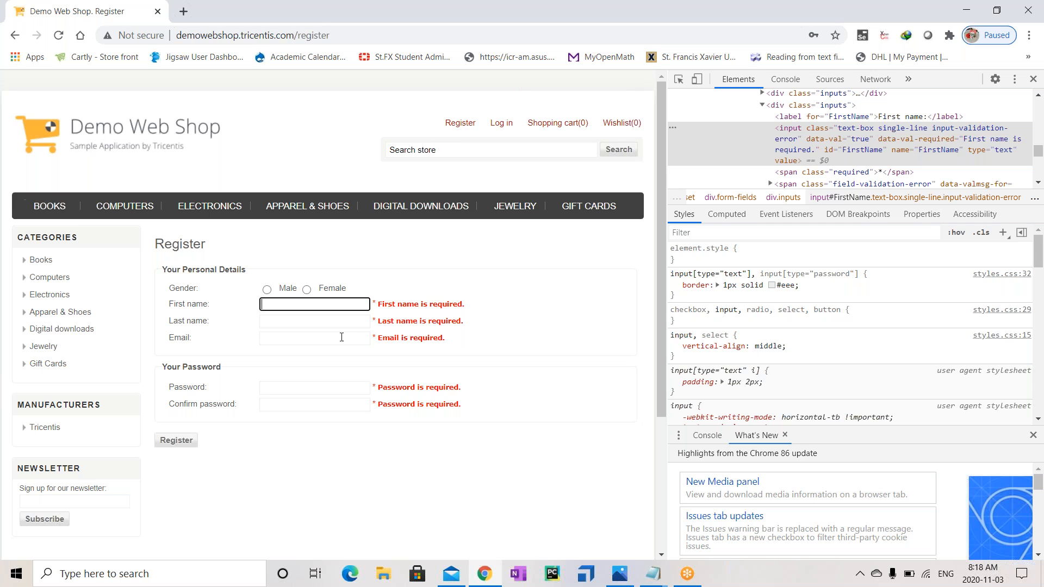
Open the Demo Web Shop BOOKS category, detouring back to Register once
click(54, 211)
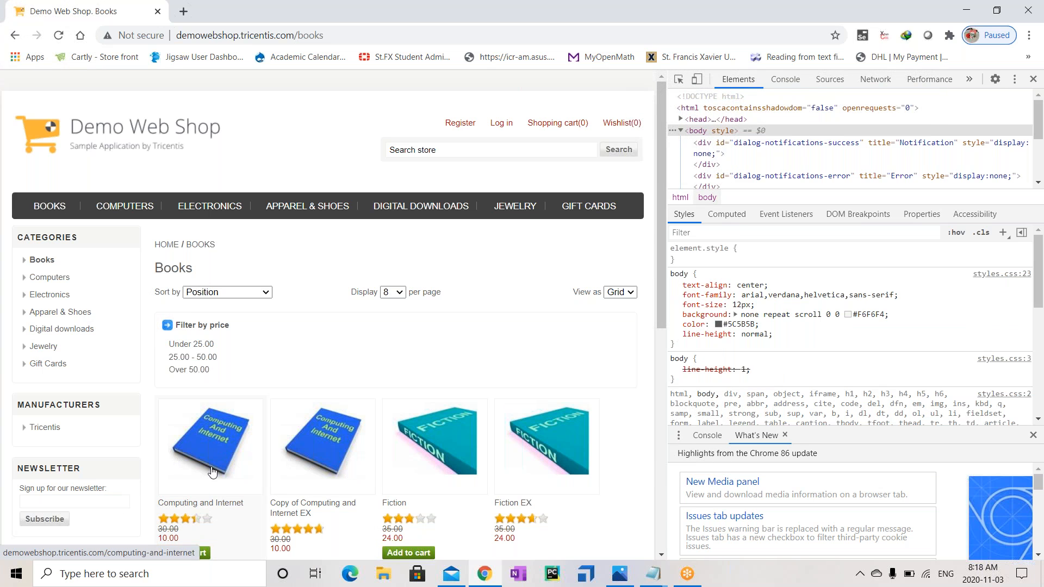
click(460, 123)
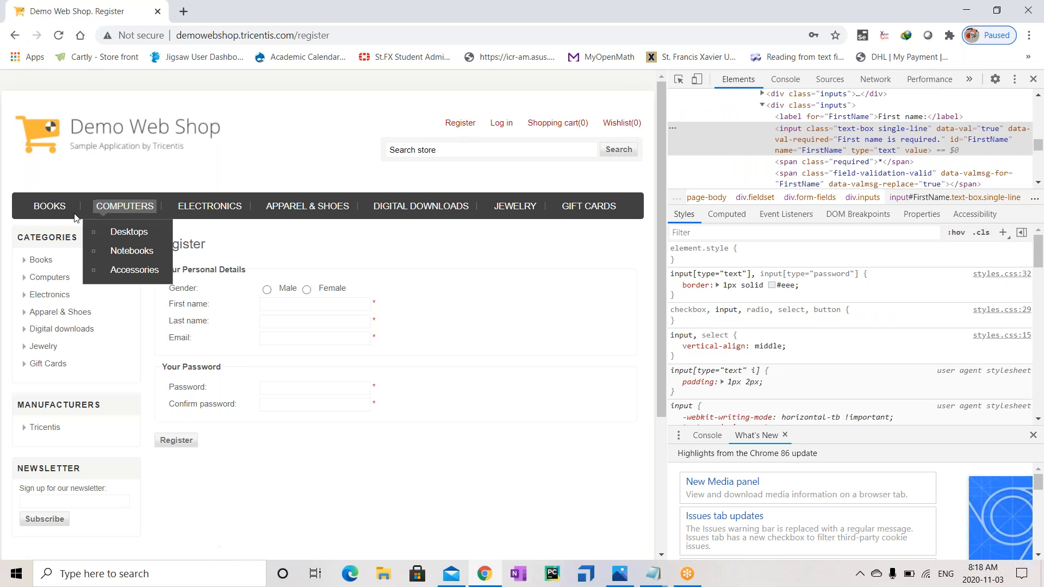
click(43, 216)
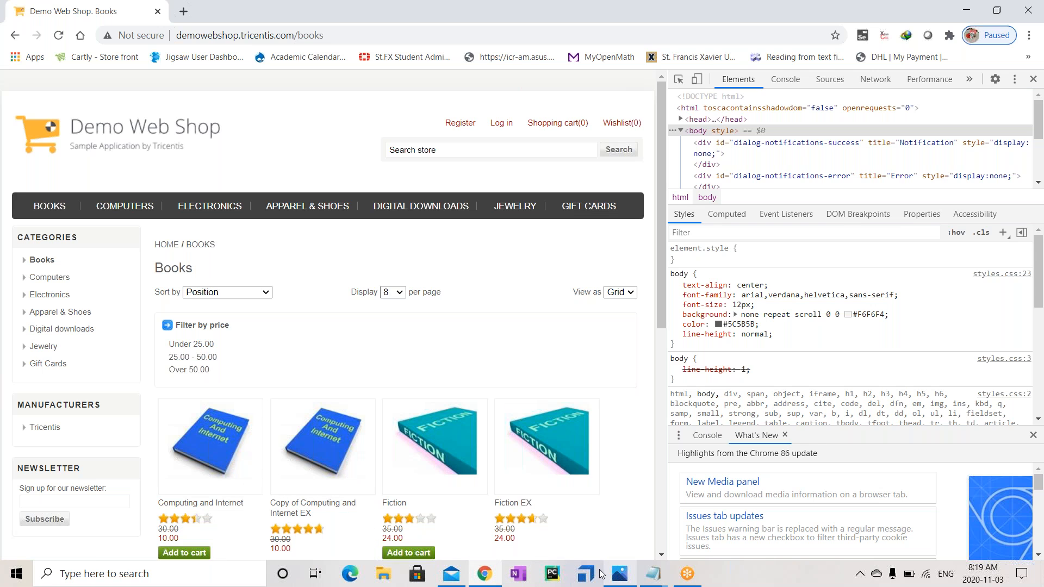
Back in Notepad, add 'Visible' and 'Exists' as property lines below Outer Text
click(645, 574)
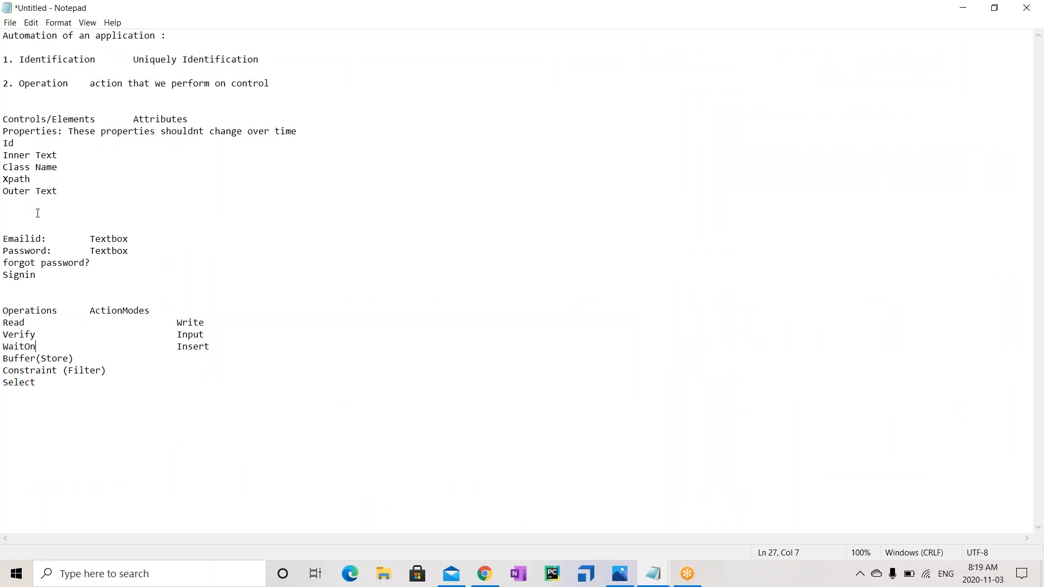
click(76, 188)
key(Return)
text(Visible)
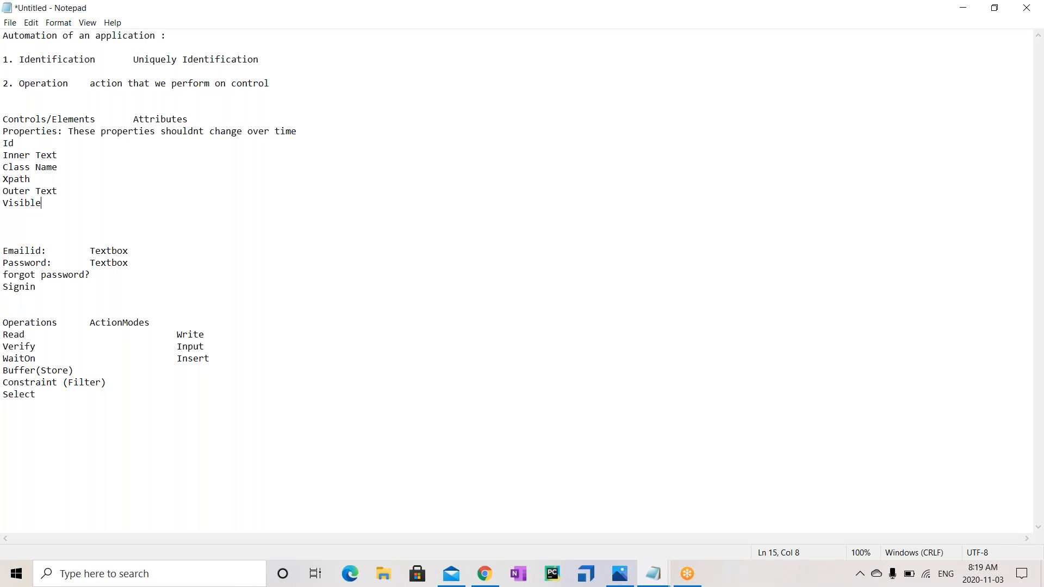
key(Return)
text(Exists)
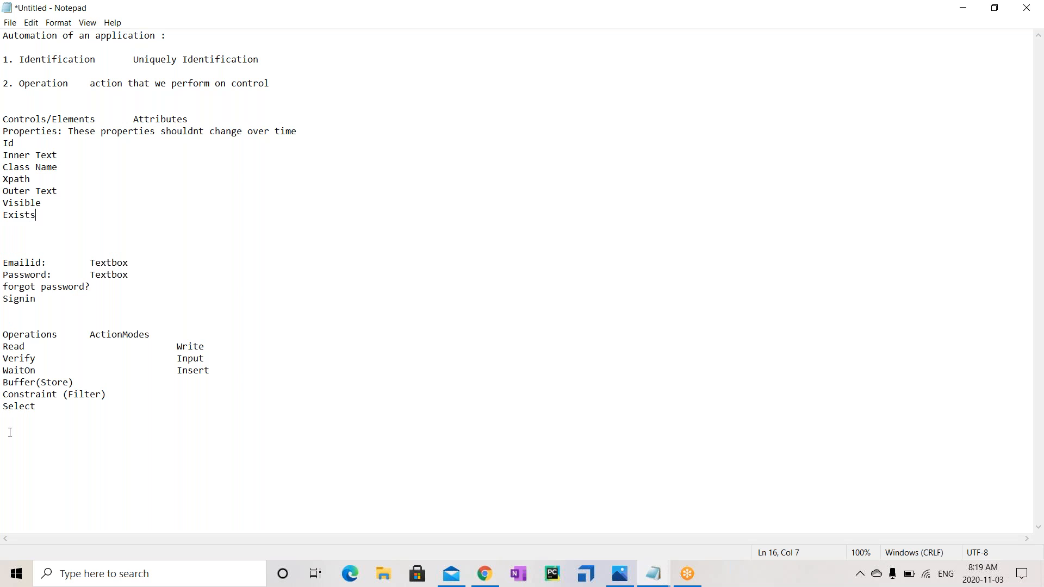
Highlight WaitOn and Buffer(Store), then rename Buffer(Store) to Buffers (Store)
click(47, 370)
drag(37, 371, 5, 370)
drag(75, 382, 5, 382)
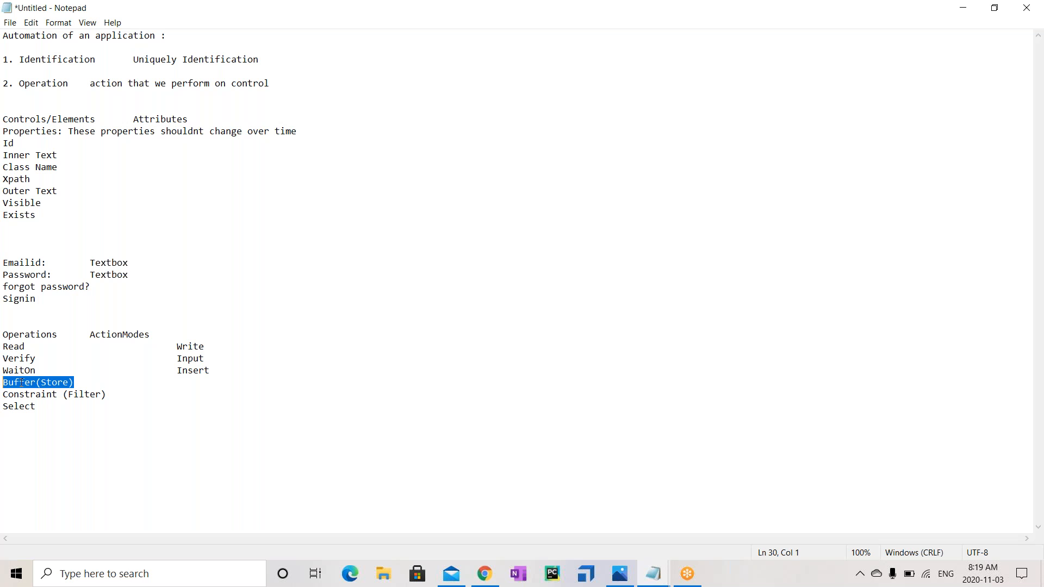
click(37, 383)
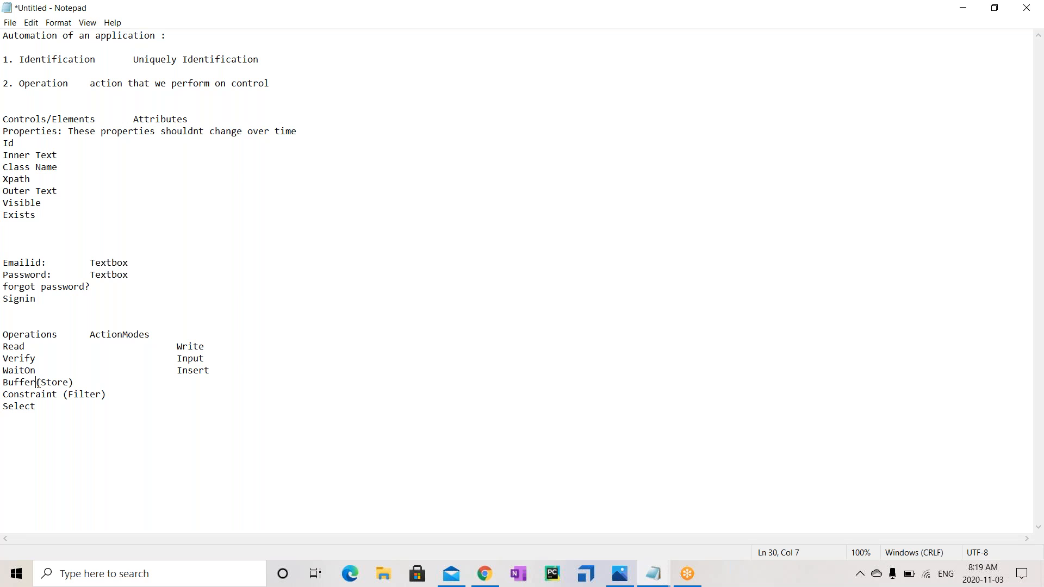
text(s)
Highlight Select and the Input and Insert action modes, leaving the caret after Input
click(107, 396)
click(43, 382)
drag(50, 403, 4, 402)
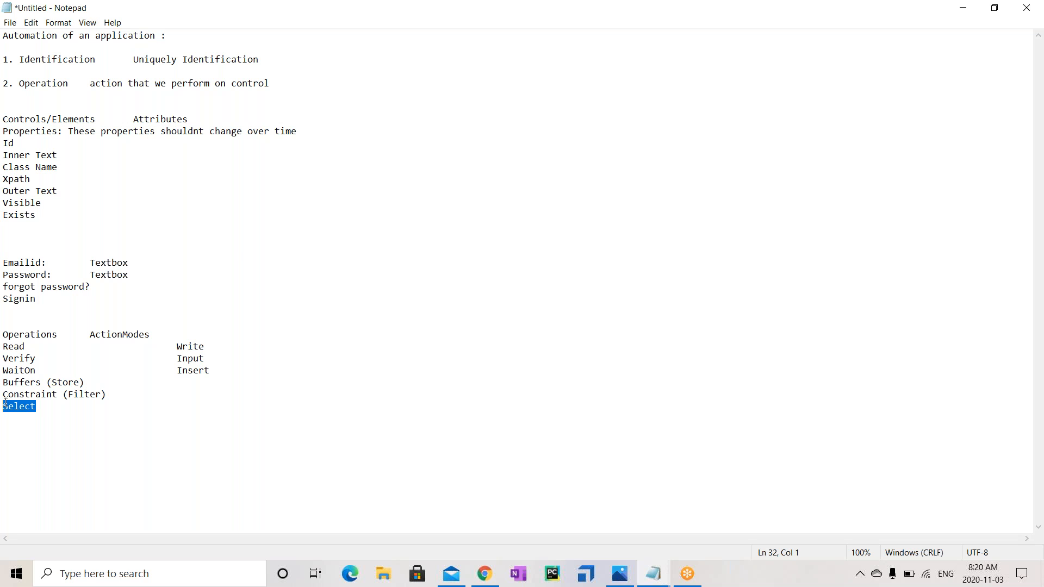
mouse_move(177, 358)
mouse_down()
mouse_move(205, 359)
mouse_move(212, 371)
mouse_move(175, 370)
mouse_up()
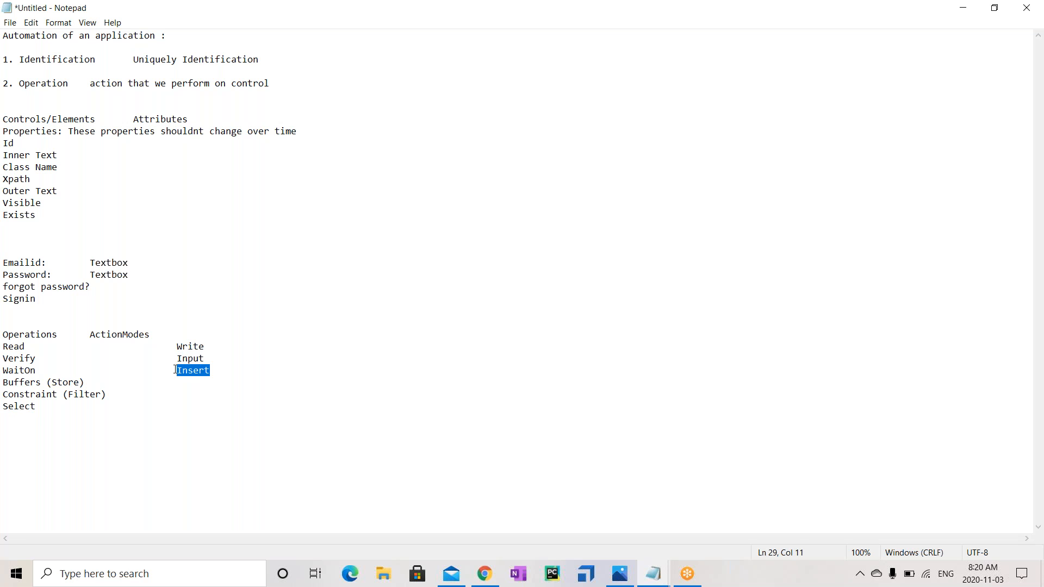
click(206, 358)
Add '--- Click' as another action mode beside Input on the Verify line
key(Tab)
text(Click)
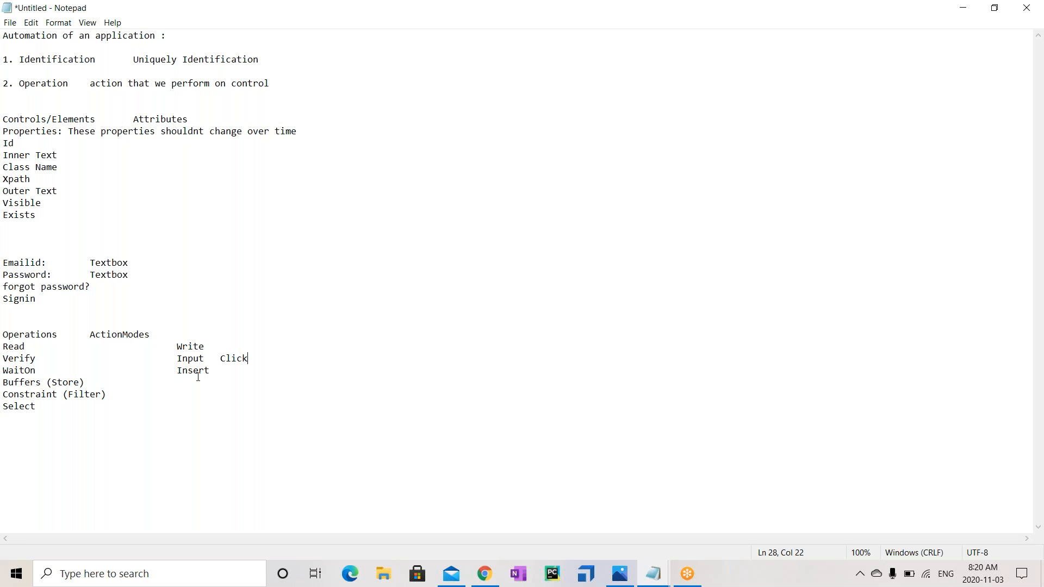
click(213, 361)
key(Tab)
text(---)
Add 'API Testing/Non-UI Testing' beside Insert, aligned under Click, and start a blank line after Select
click(227, 375)
text(API Testing)
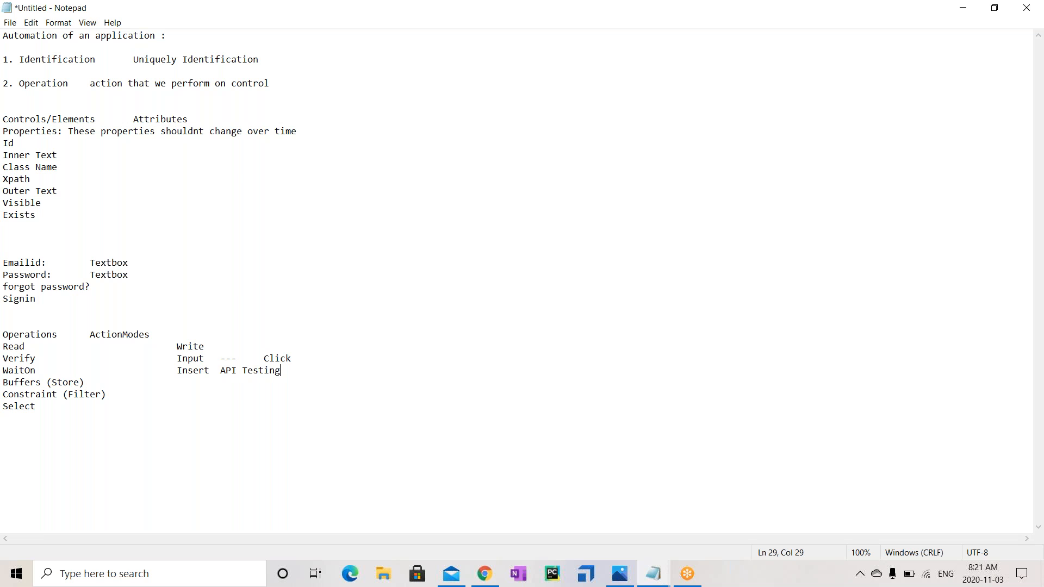
text(/Non-UI Testing)
drag(205, 360, 177, 360)
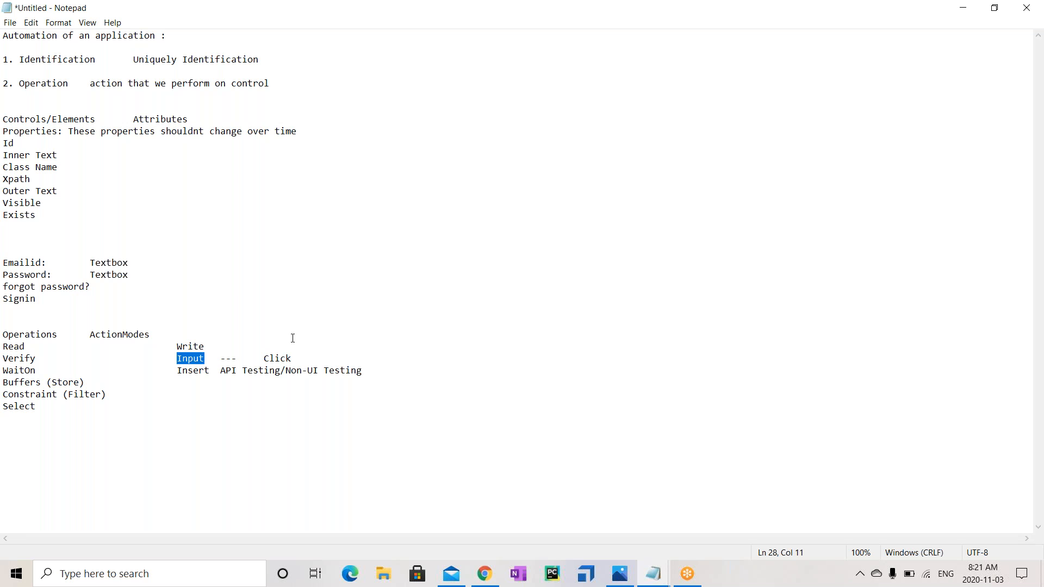
click(211, 370)
key(Tab)
key(Tab)
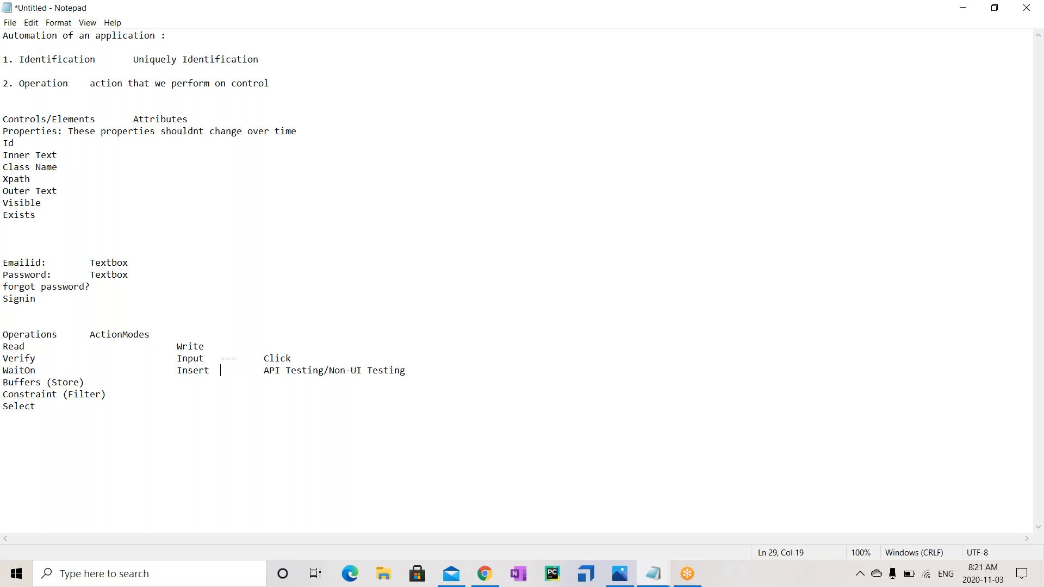
key(BackSpace)
key(BackSpace)
key(Tab)
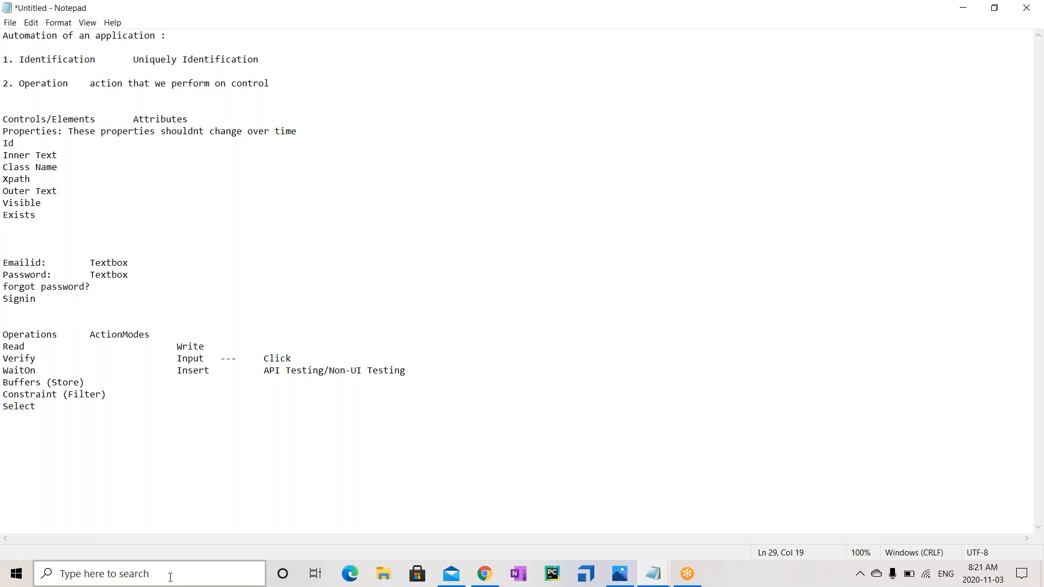
click(61, 403)
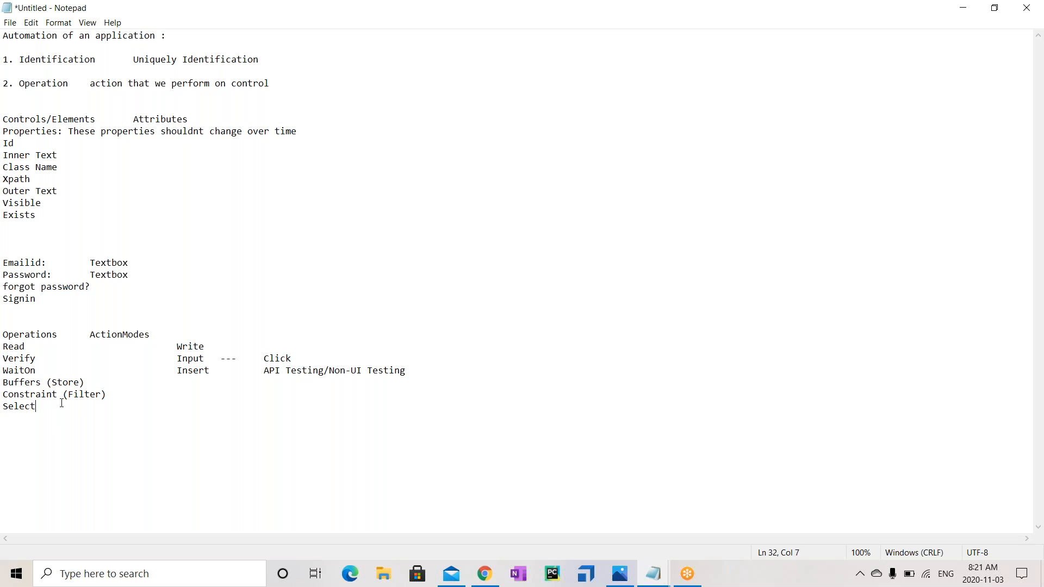
key(Return)
In Chrome, open a new tab and load support.tricentis.com
click(496, 572)
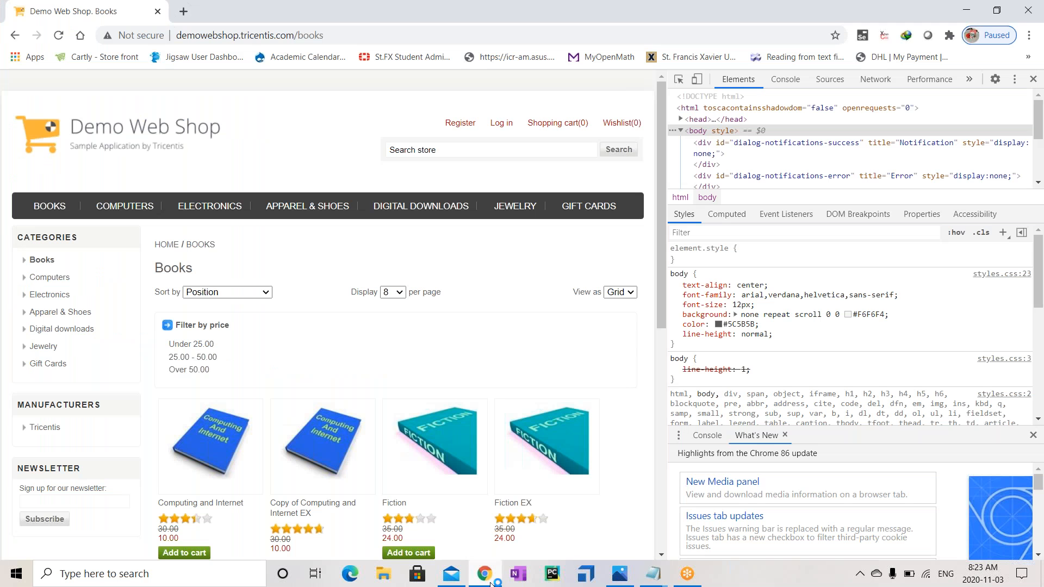
click(184, 12)
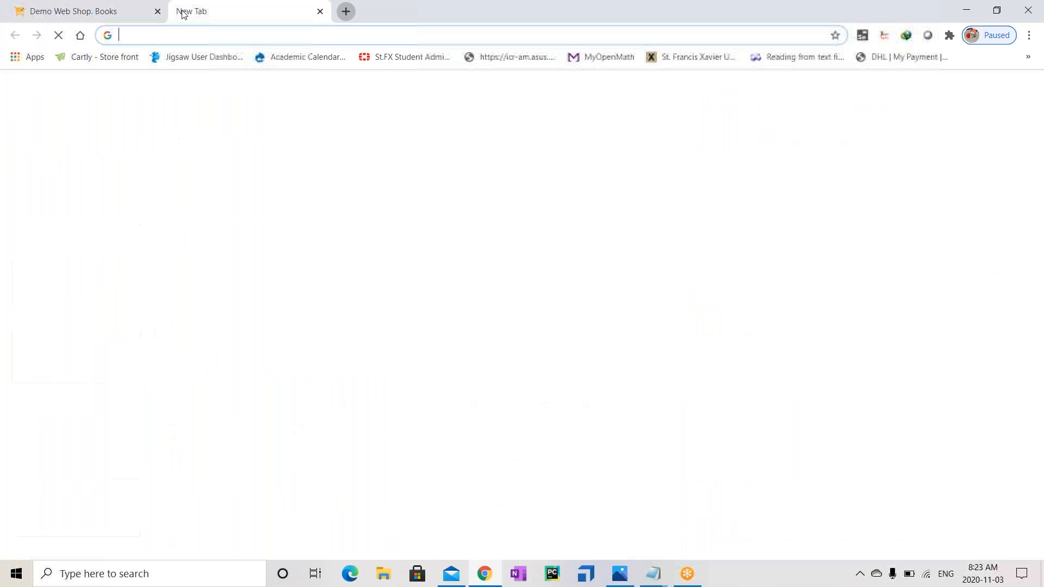
text(support.tricentis.com)
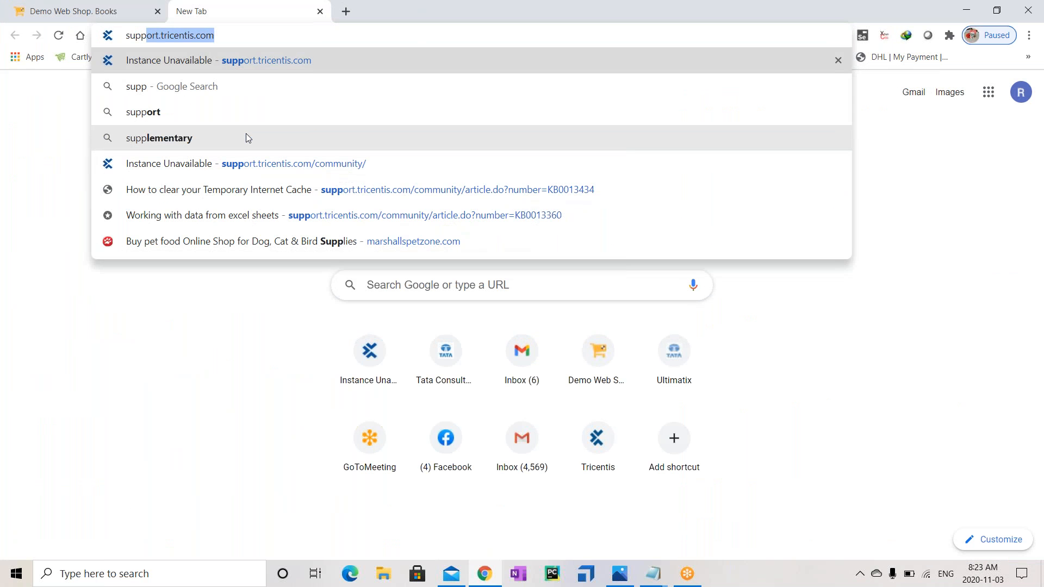
key(Return)
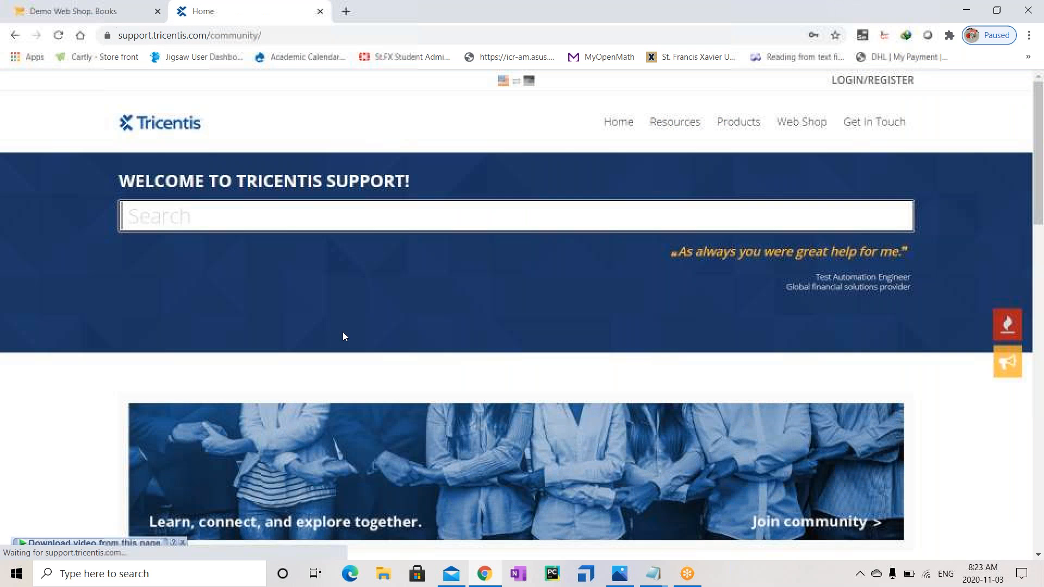
Open the portal's LOGIN/REGISTER form, returning to it after a brief registration-page visit
mouse_move(865, 102)
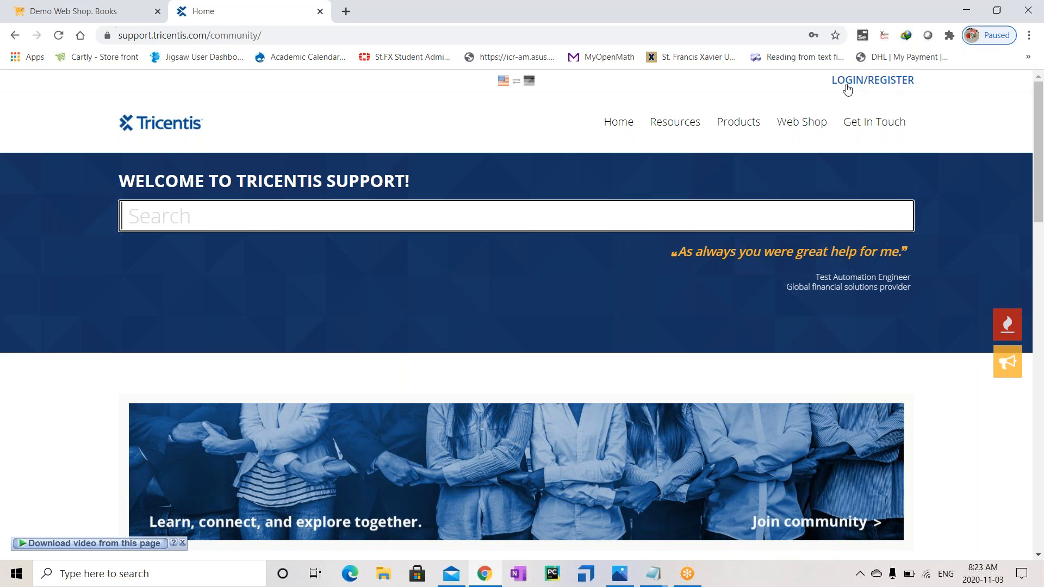
click(882, 87)
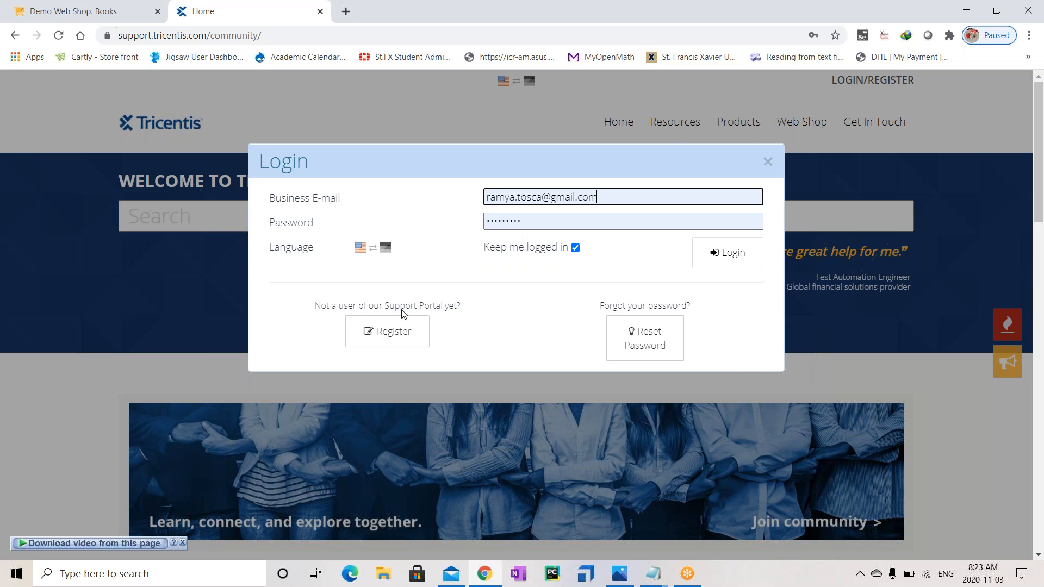
click(396, 330)
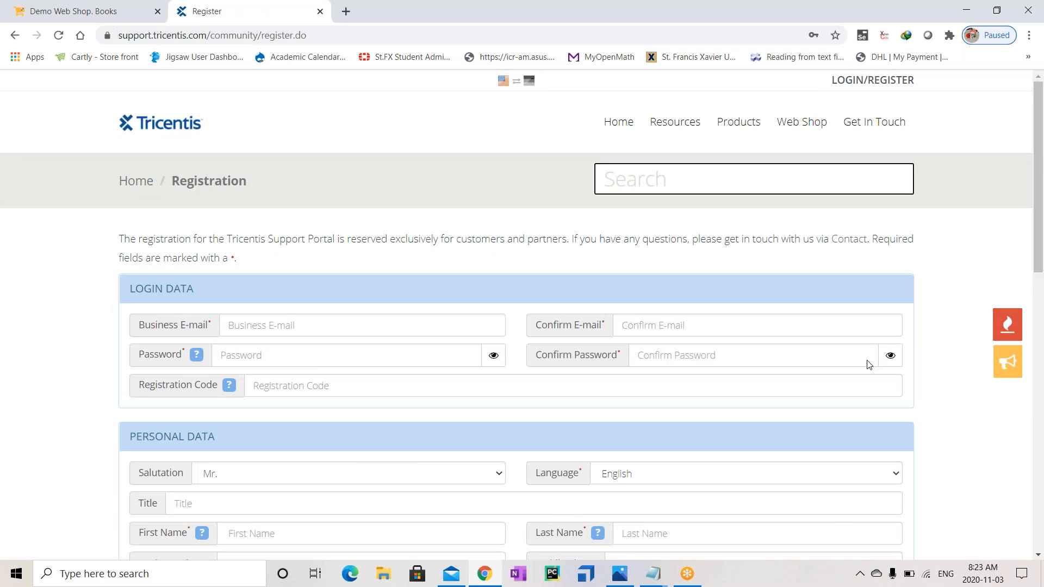
click(852, 87)
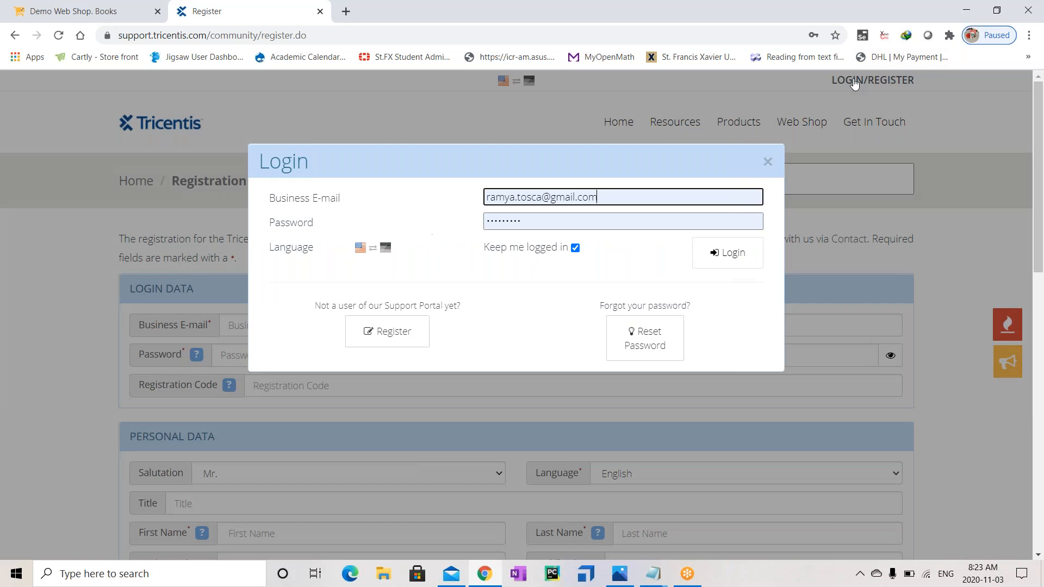
Log in with the autofilled business e-mail and password, then go to the portal Home page
drag(487, 198, 620, 198)
click(621, 198)
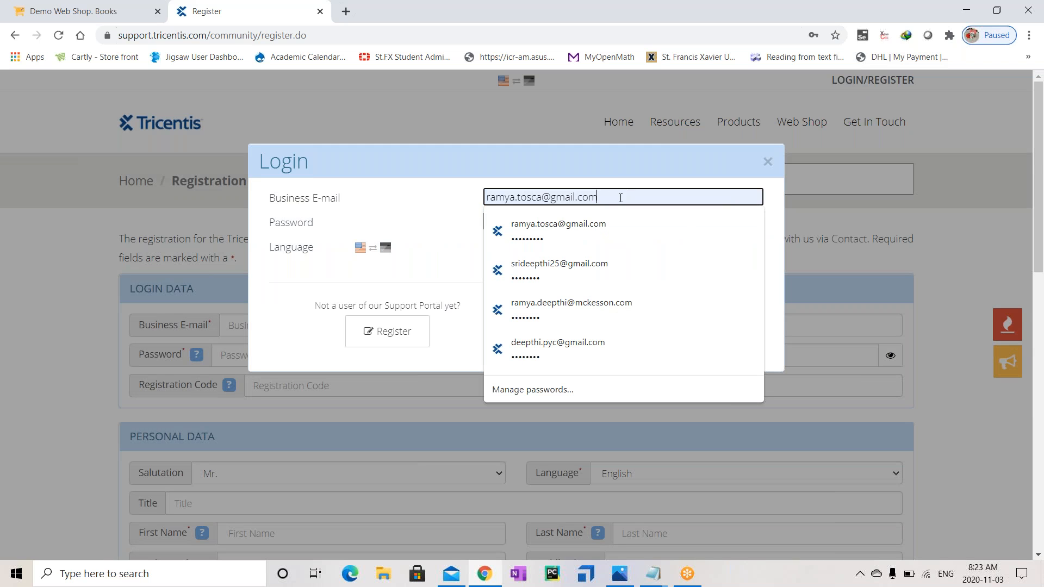
click(370, 229)
click(726, 258)
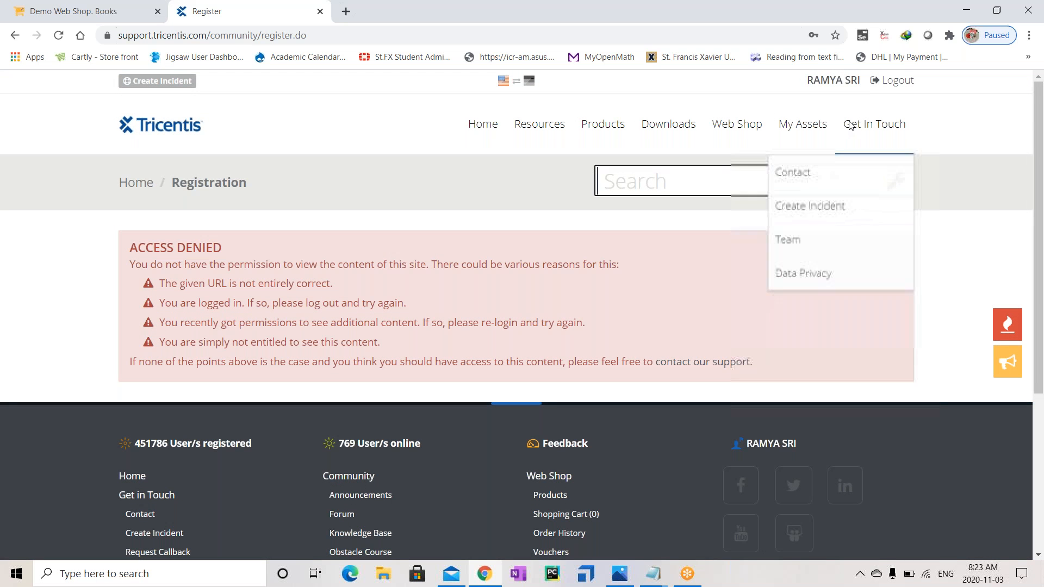
mouse_move(542, 128)
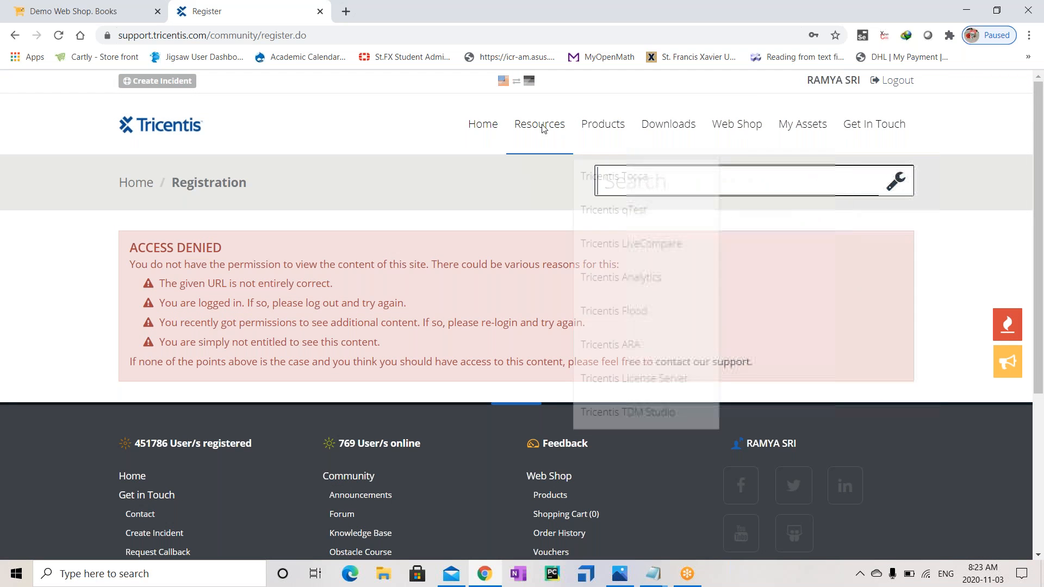
click(491, 126)
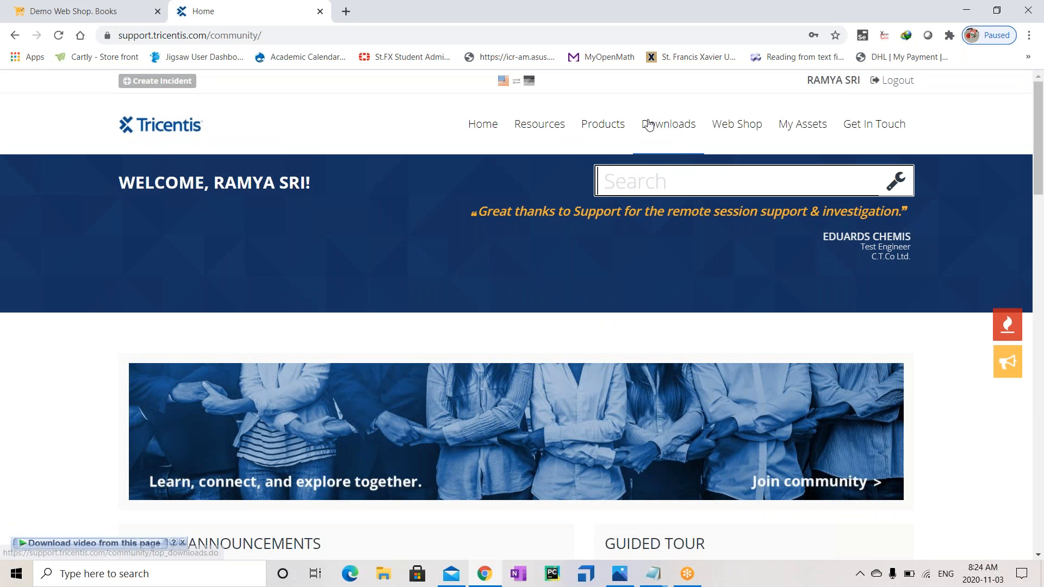
Open teachable.tricentis.com in a new tab and leave its 404 page for the Tricentis home site
mouse_move(750, 128)
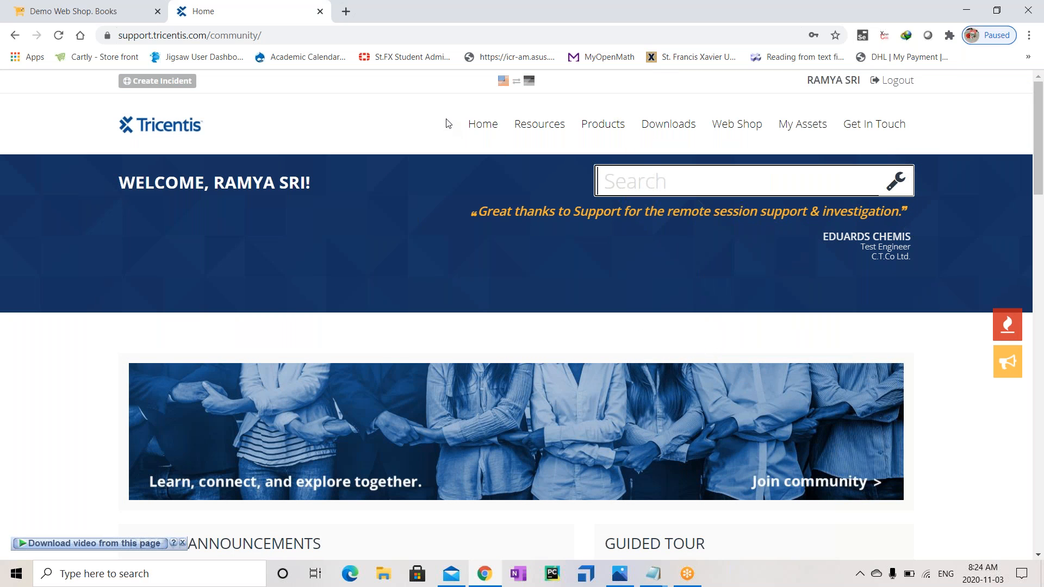
click(344, 17)
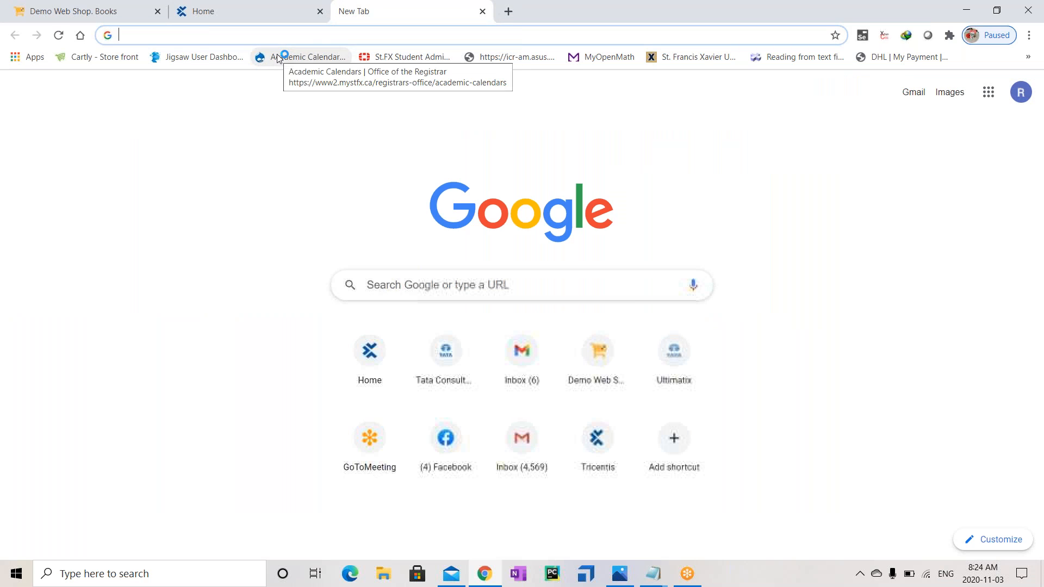
text(teacha)
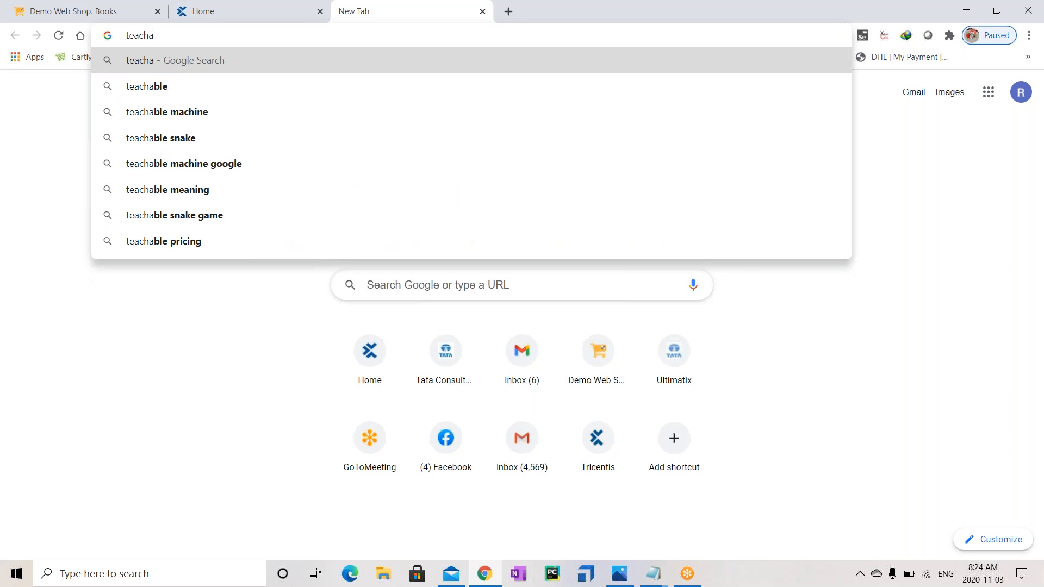
text(ble.t)
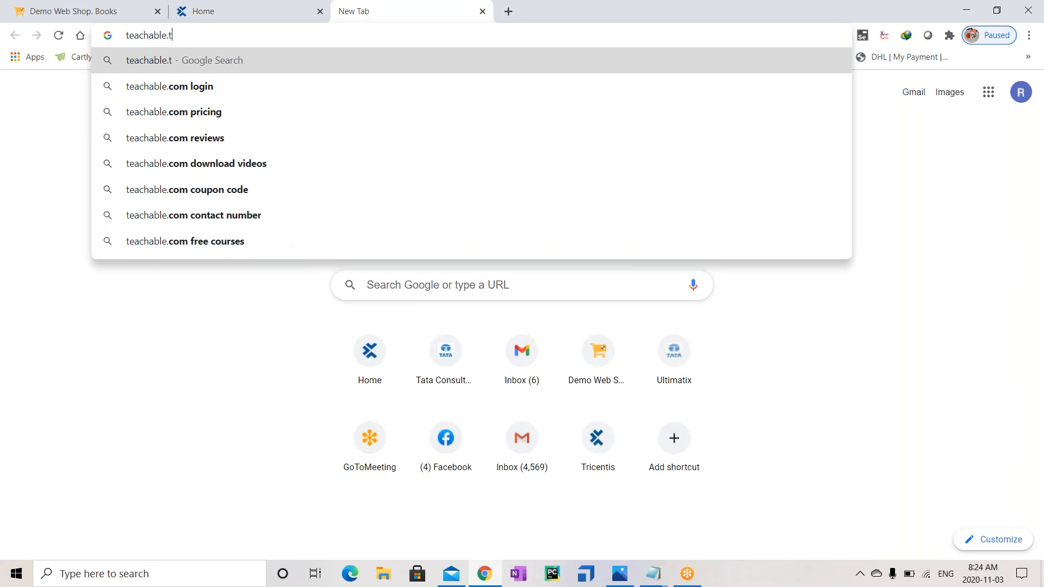
text(ricenti)
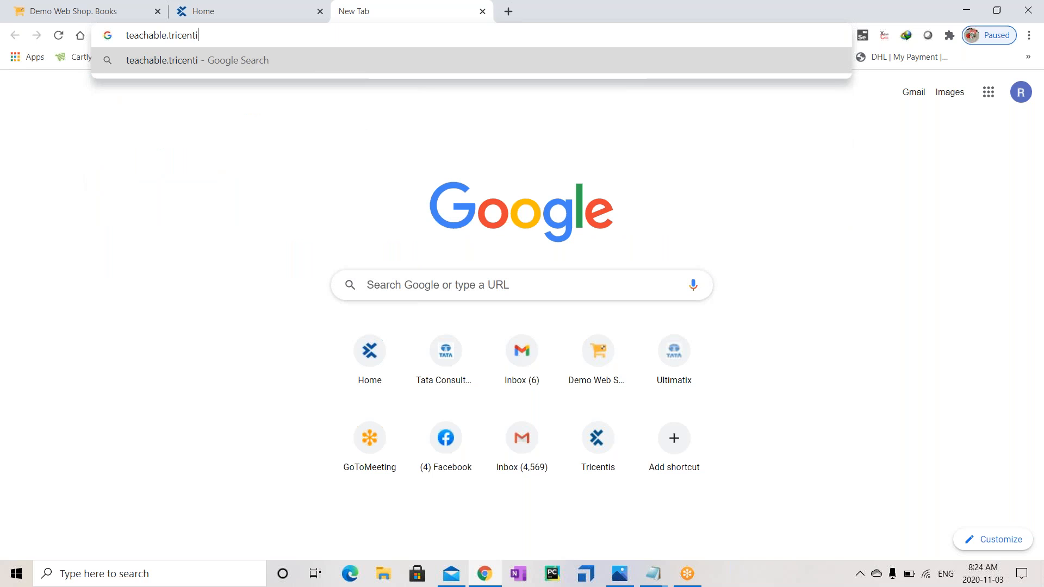
text(s.com)
key(Return)
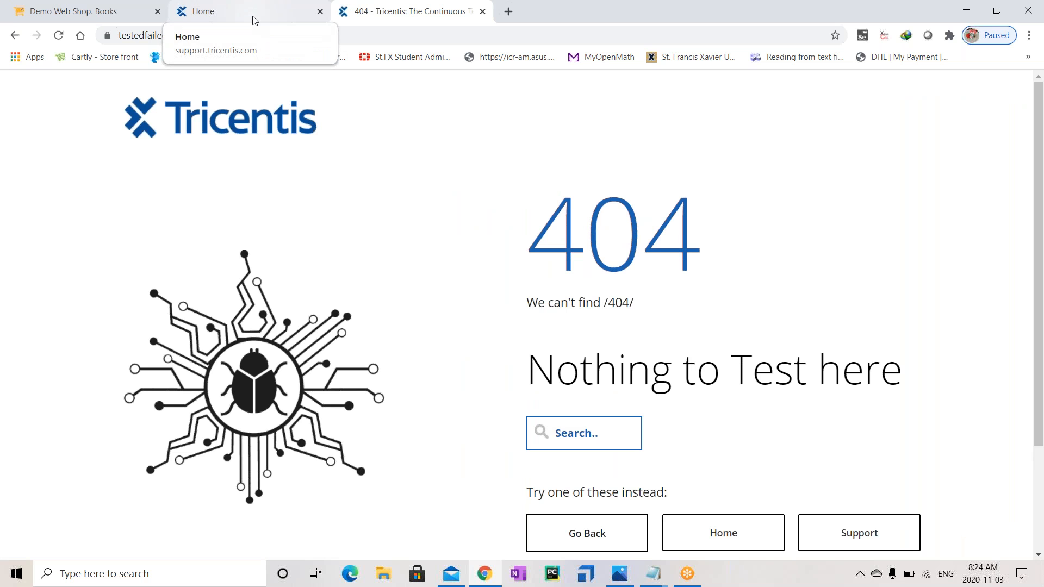
click(723, 549)
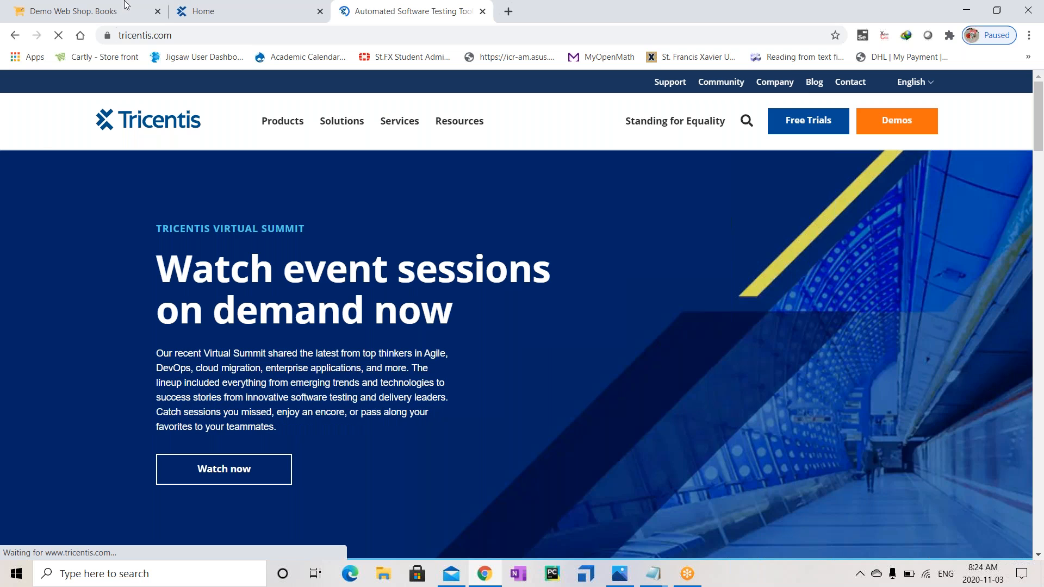
Switch back to the Tricentis support portal Home tab
click(228, 15)
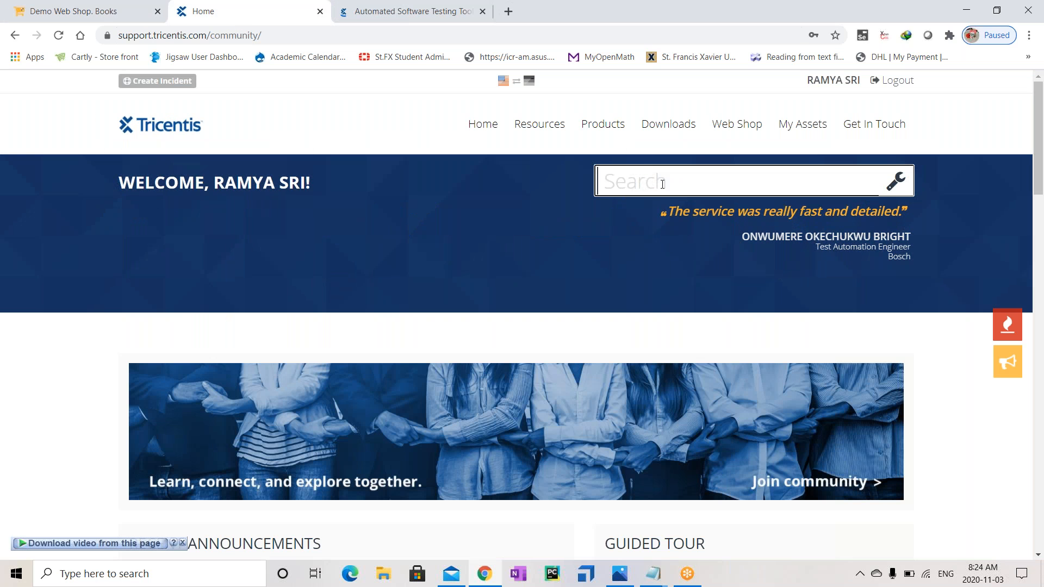
mouse_move(617, 134)
mouse_move(626, 188)
mouse_move(753, 140)
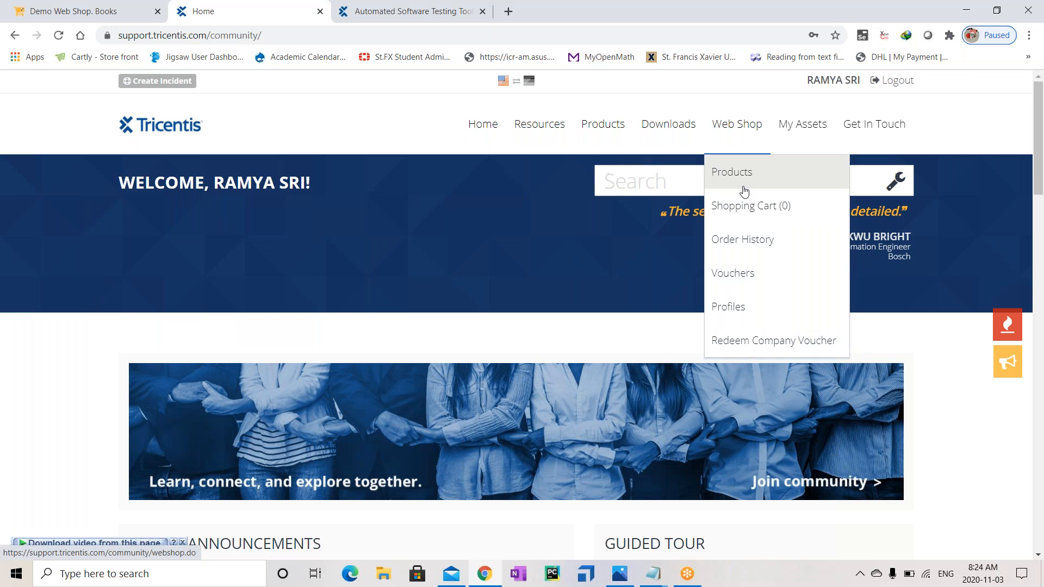
click(744, 192)
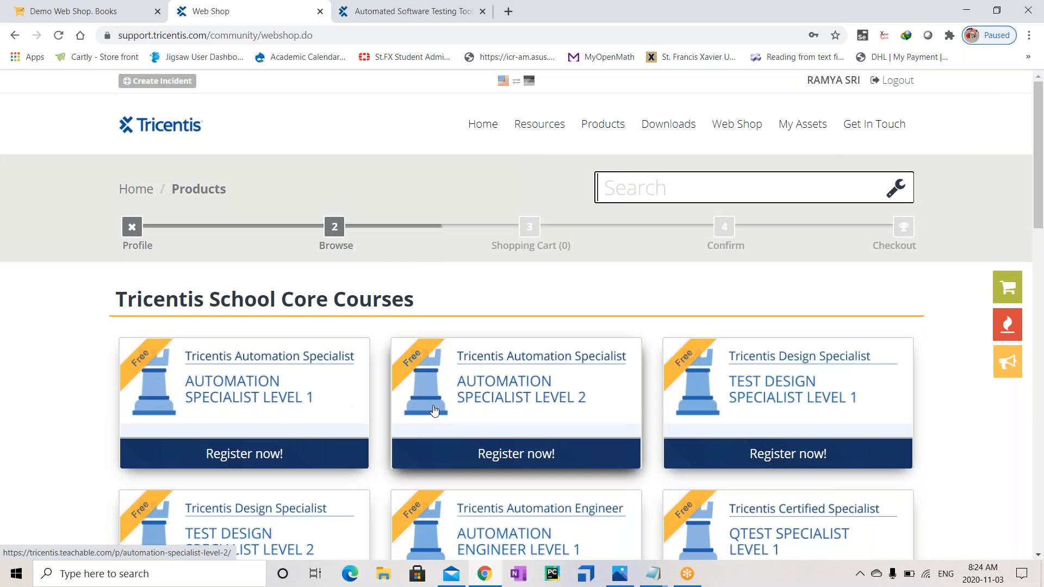
mouse_move(753, 130)
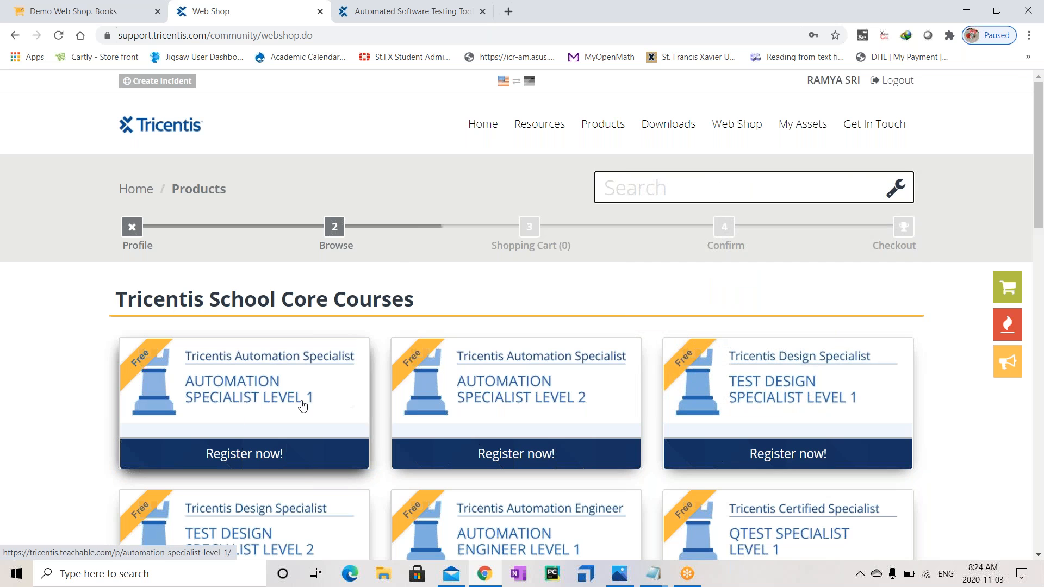
drag(1041, 212, 1041, 263)
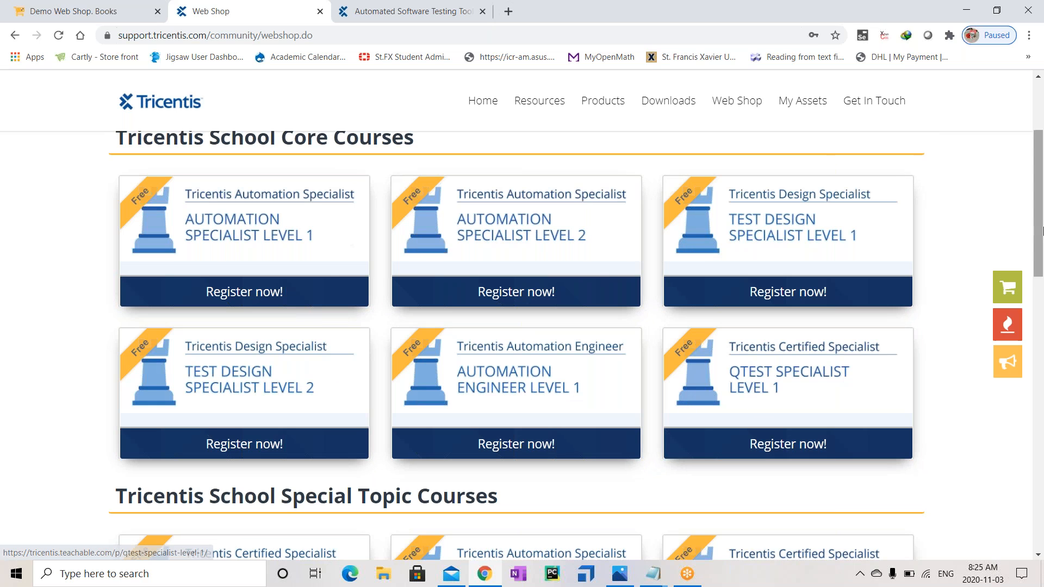
scroll(1034, 307, down, 4)
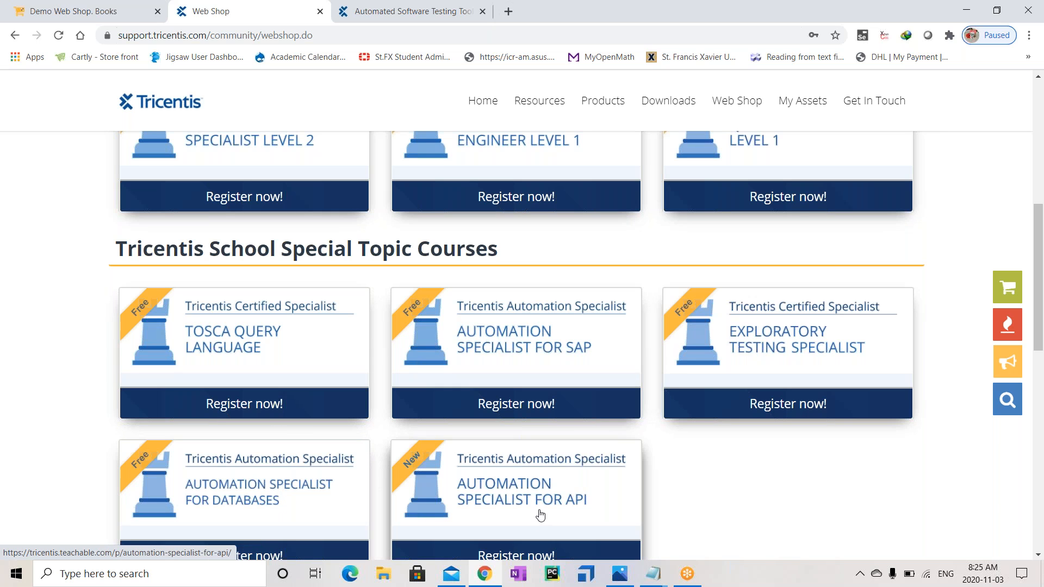
drag(1042, 271, 1040, 197)
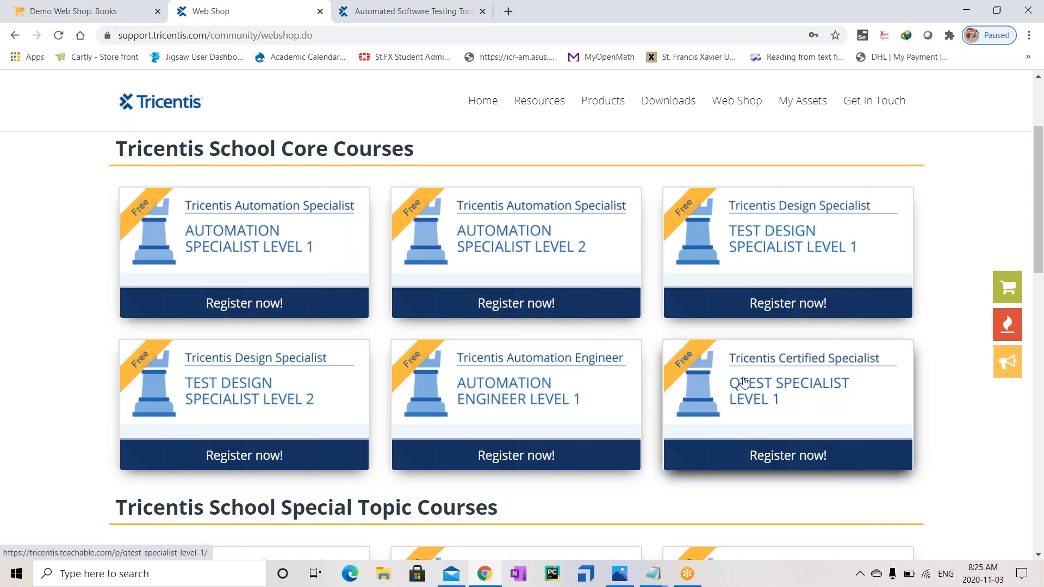
mouse_move(1040, 221)
mouse_down()
mouse_move(1040, 250)
mouse_move(1040, 214)
mouse_up()
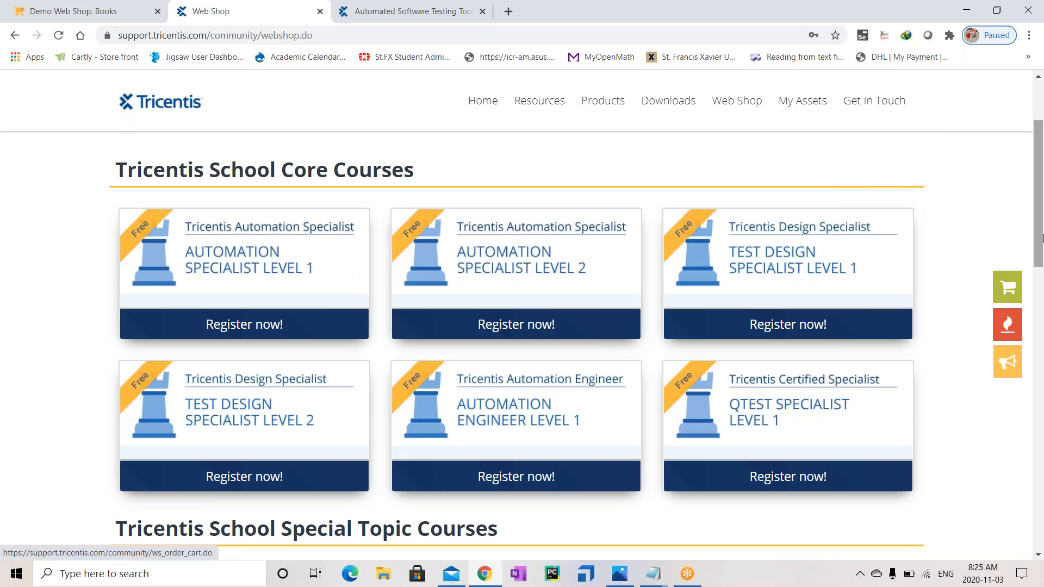
drag(1038, 257, 1040, 205)
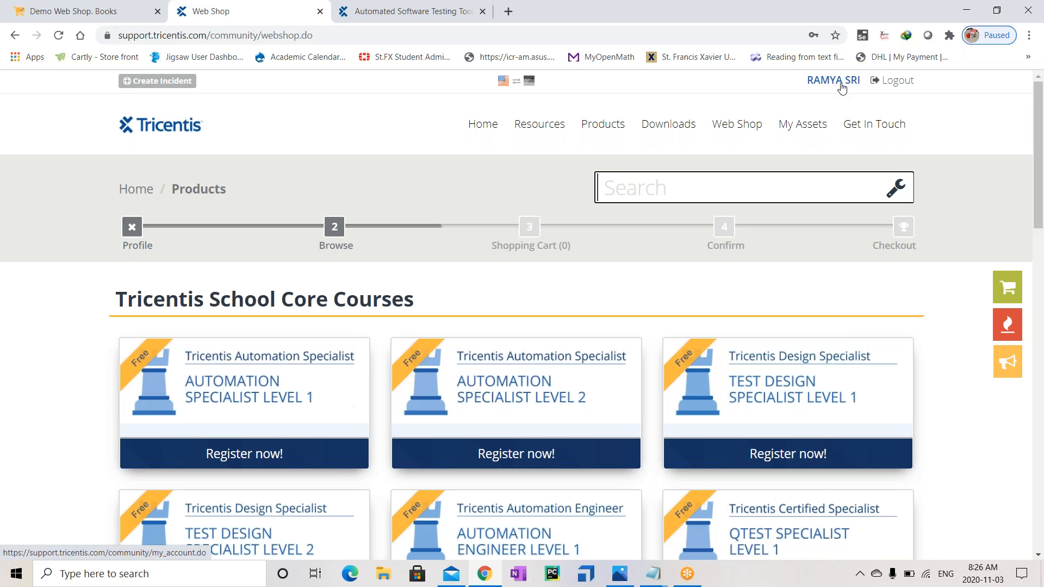
Open the Automation Specialist Level 1 course via Register now! and go to its Login page
click(280, 460)
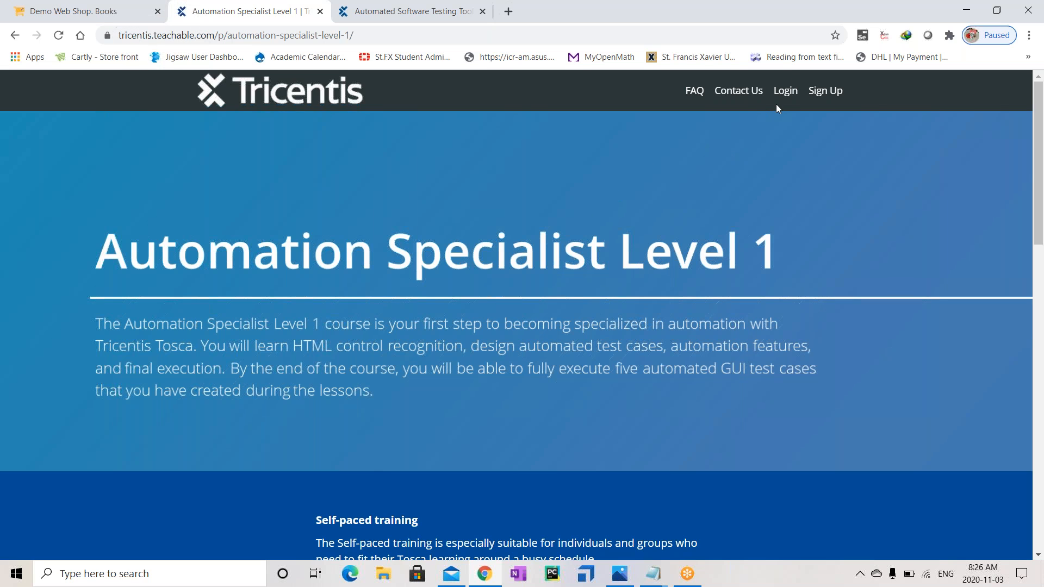
click(786, 91)
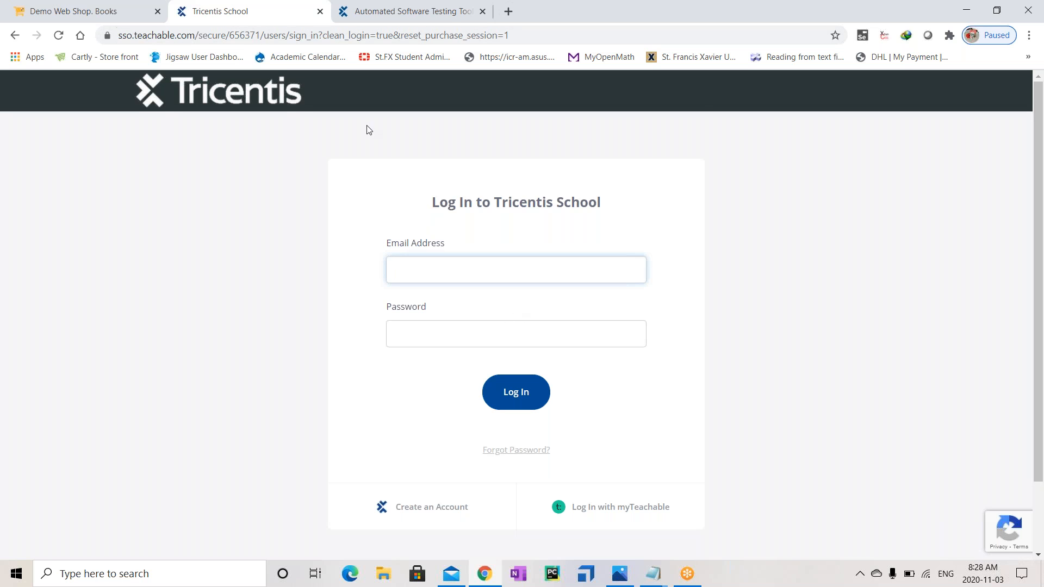
Choose 'Log In with myTeachable' on the Tricentis School login box
click(121, 12)
click(245, 15)
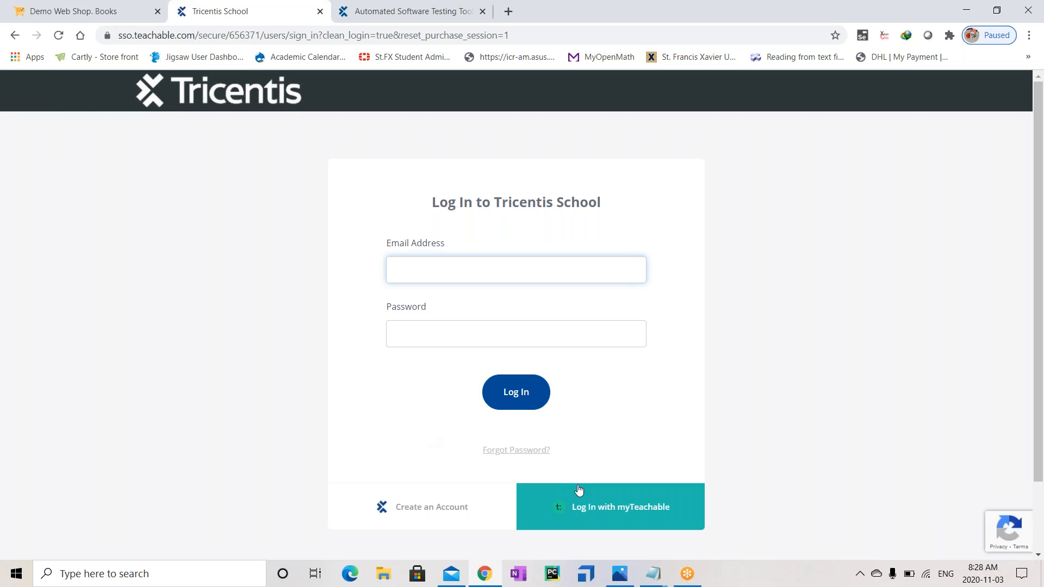
click(595, 512)
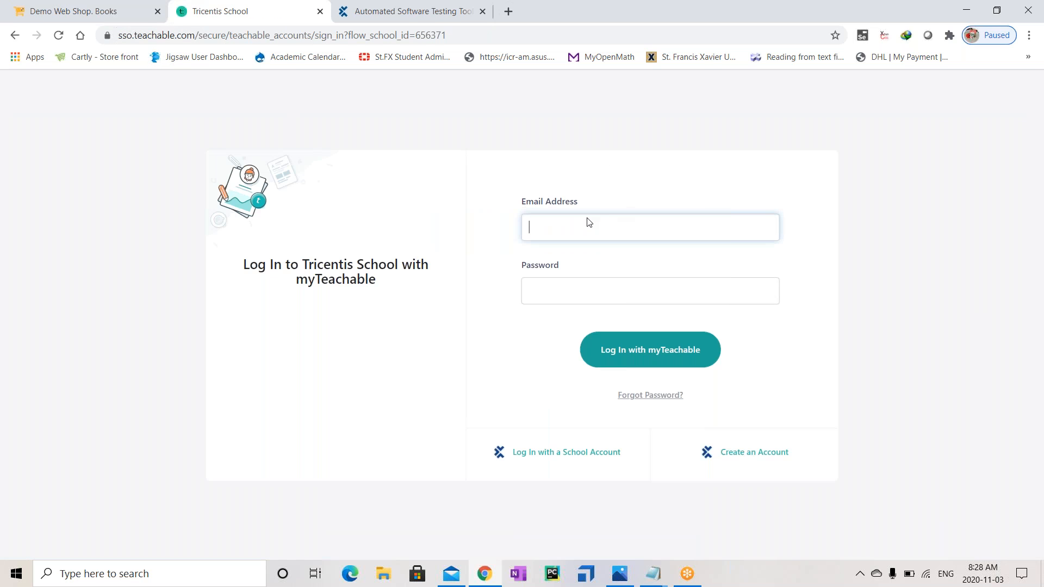
Enter the account e-mail and password, then retype the password after 'Invalid email or password' to sign in
click(587, 223)
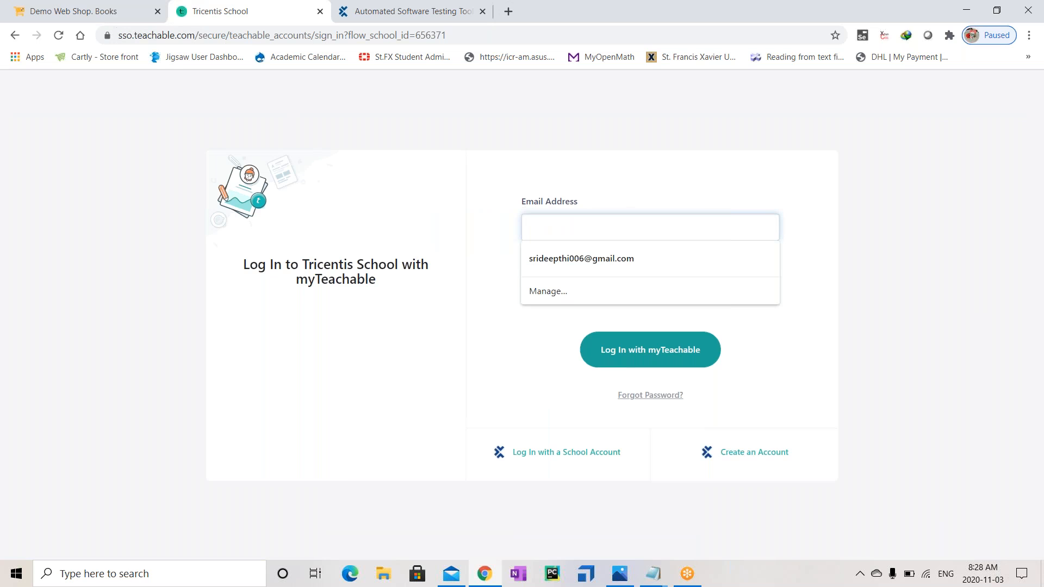
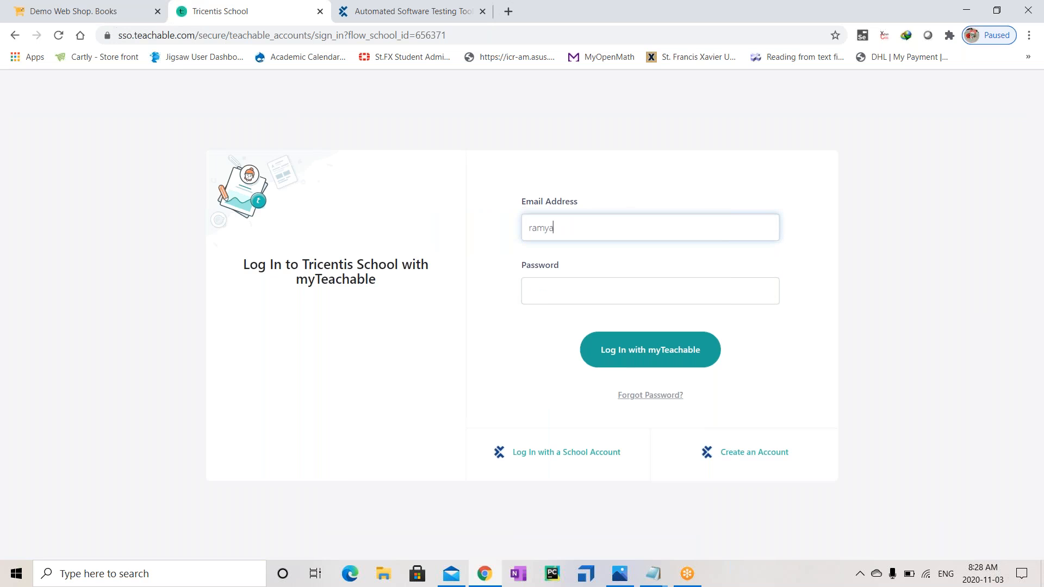
key(Tab)
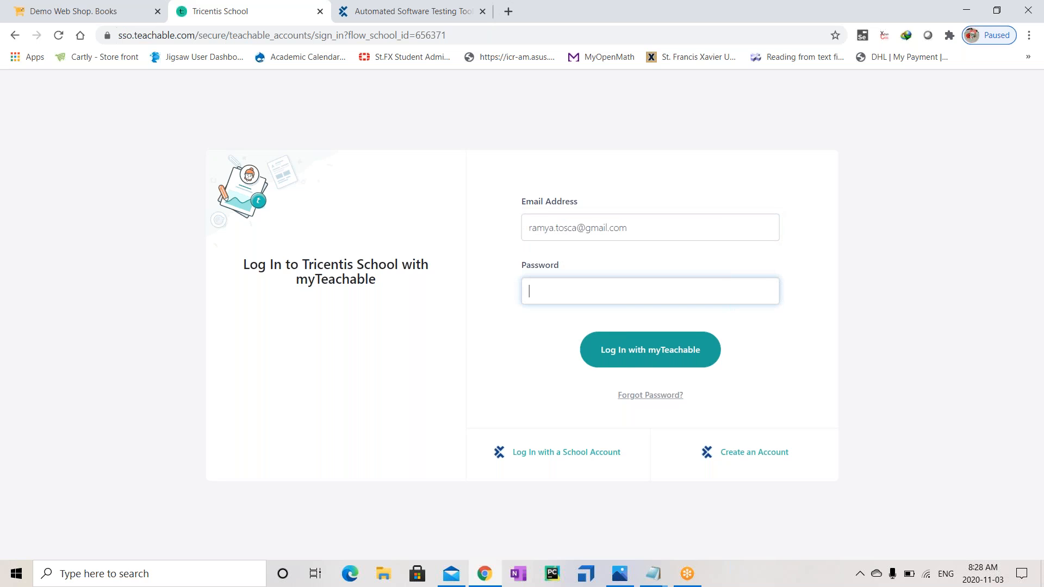
text(•••••••••)
key(Return)
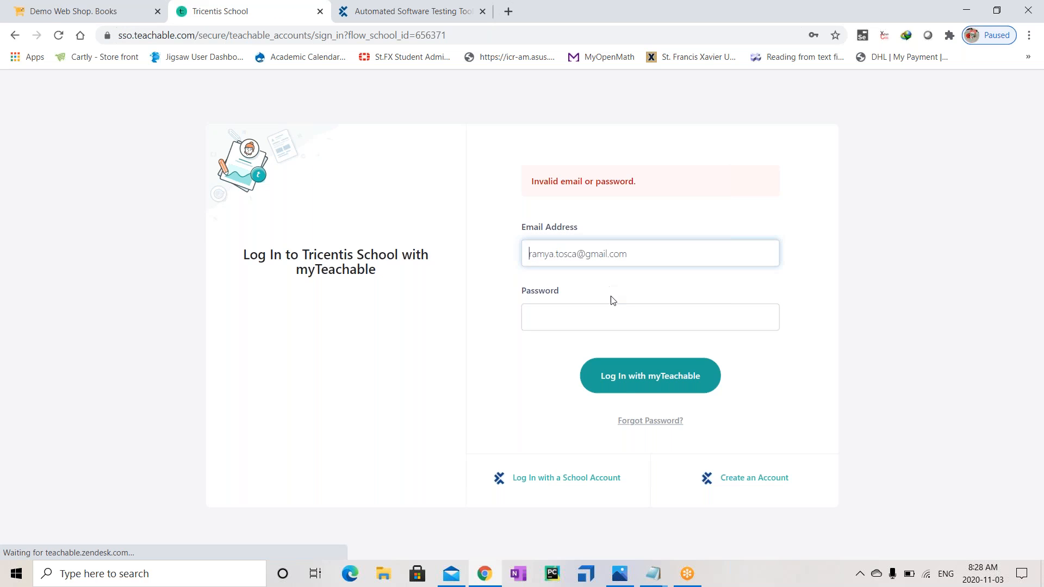
click(617, 321)
text(••••)
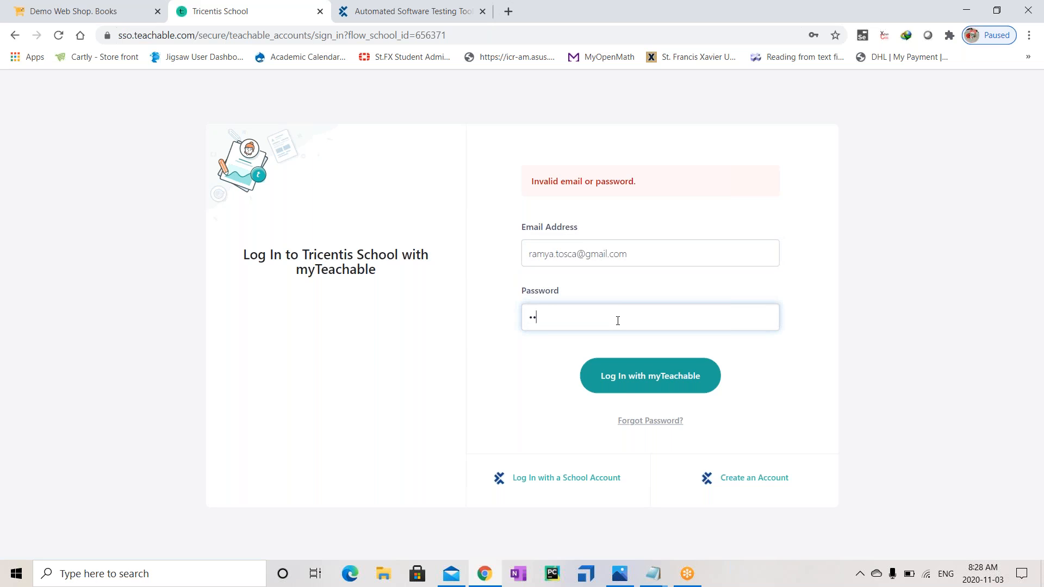
text(•••••)
key(Return)
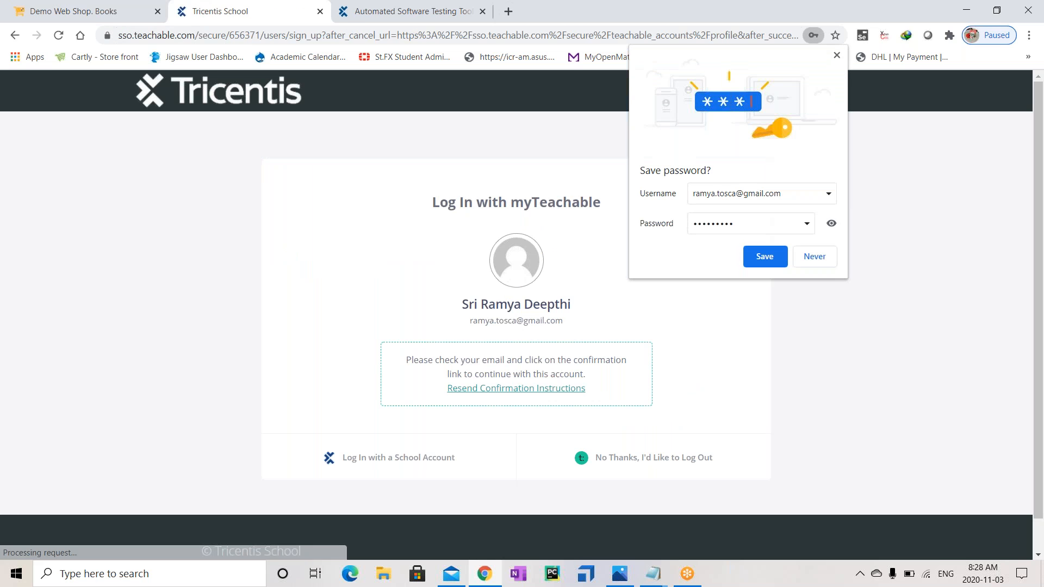
Save the login in Chrome, open Resend Confirmation Instructions, then return to the Notepad notes
click(768, 258)
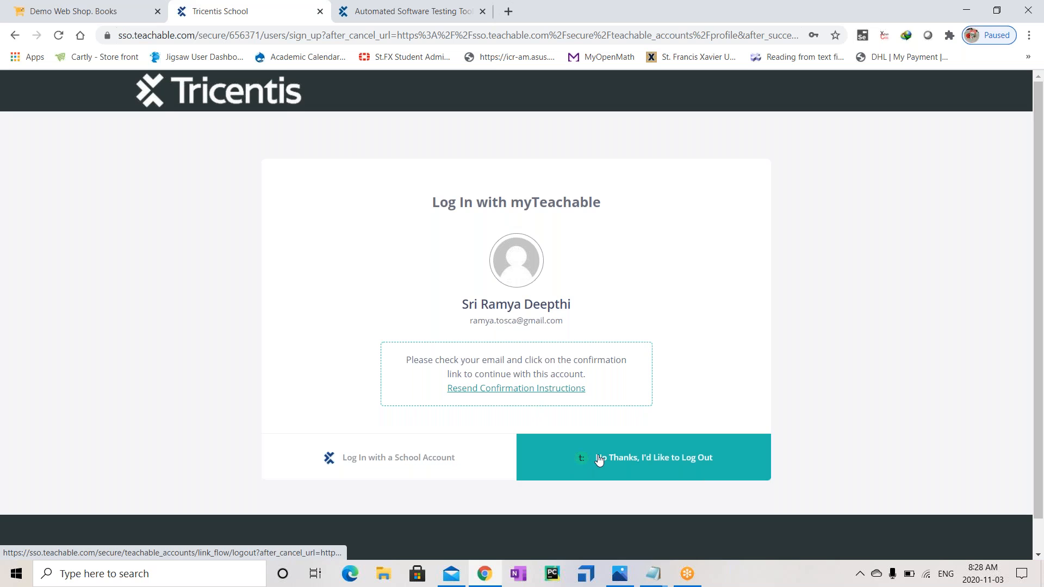
click(519, 389)
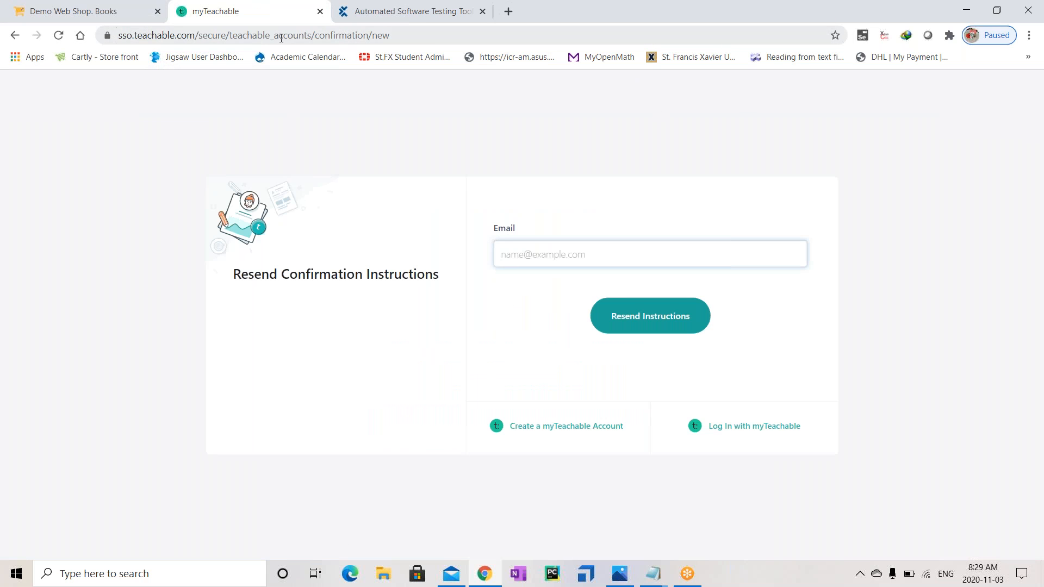
click(487, 574)
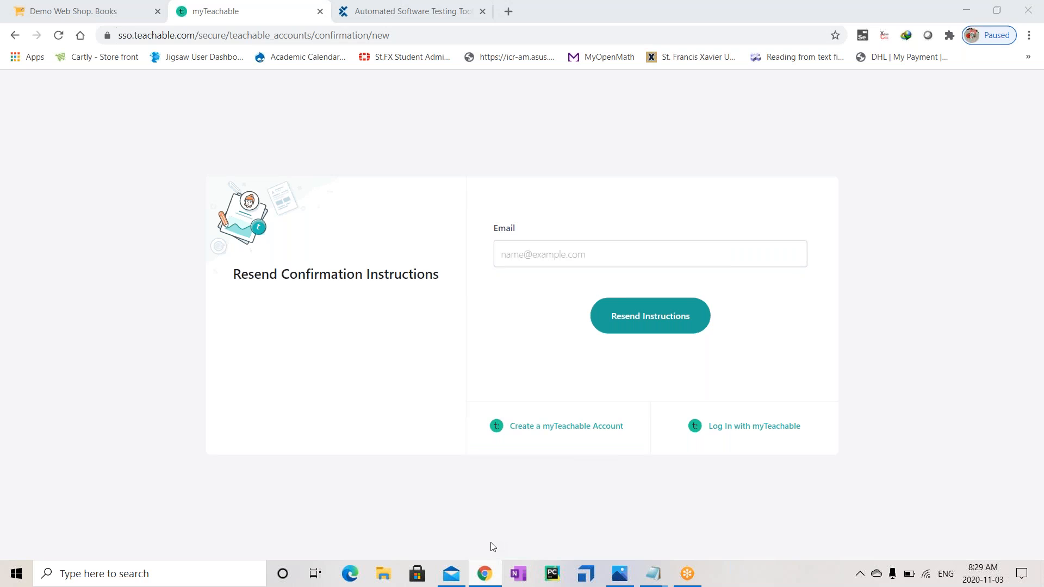
key(alt+Tab)
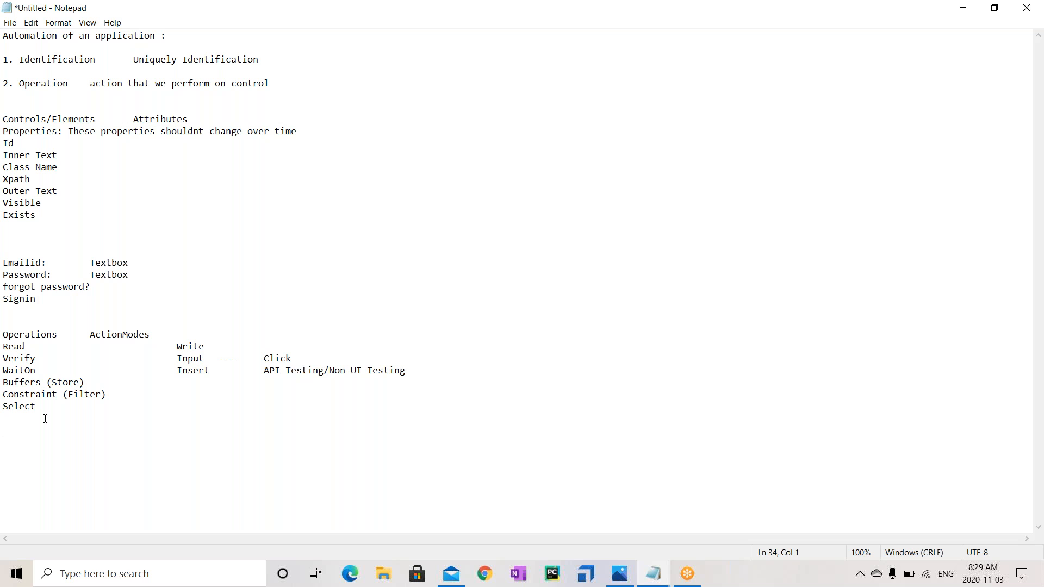
Type the 'Advantages of TOSCA:' heading followed by Scriptless Automation, Zero Programming Skills, Friendly GUI and Easy to adopt
text(Advantages of TOSCA:)
key(Return)
text(Scriptless Auto)
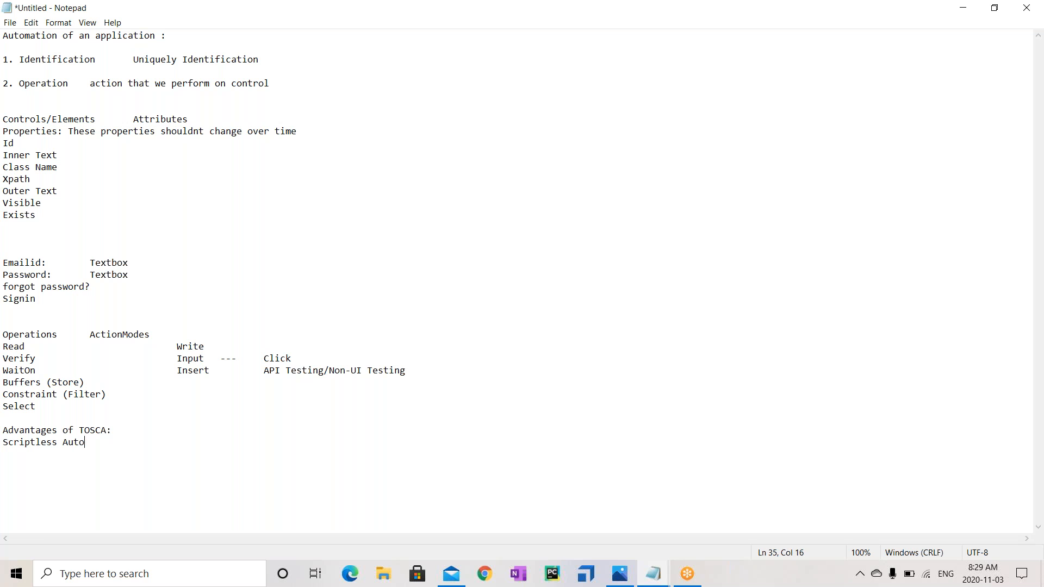
text(mation)
key(Return)
text(Zee)
key(BackSpace)
text(ro Programming )
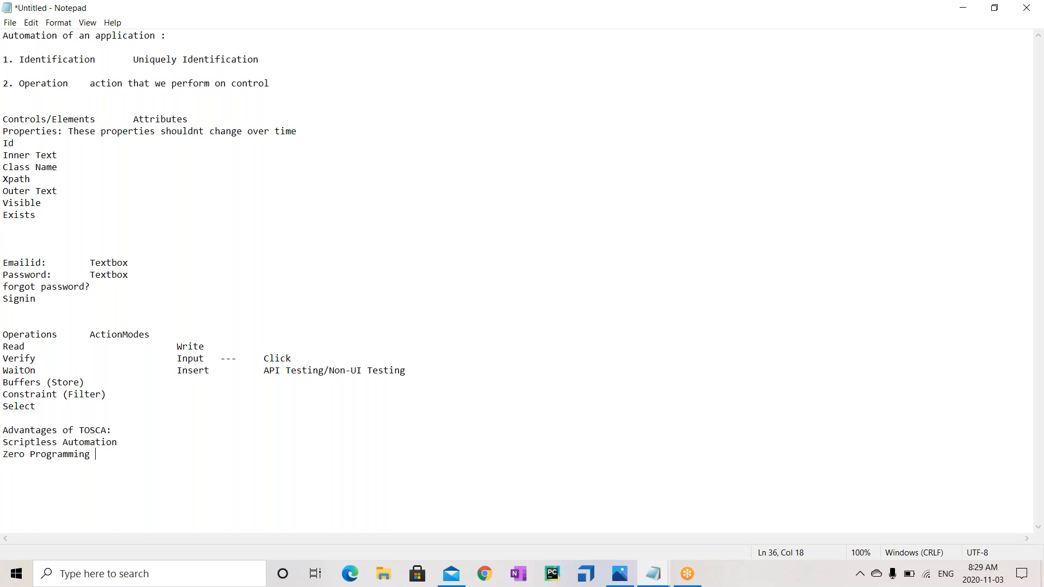
text(Skills )
text(Friendly )
text(GUI )
text(Esay t)
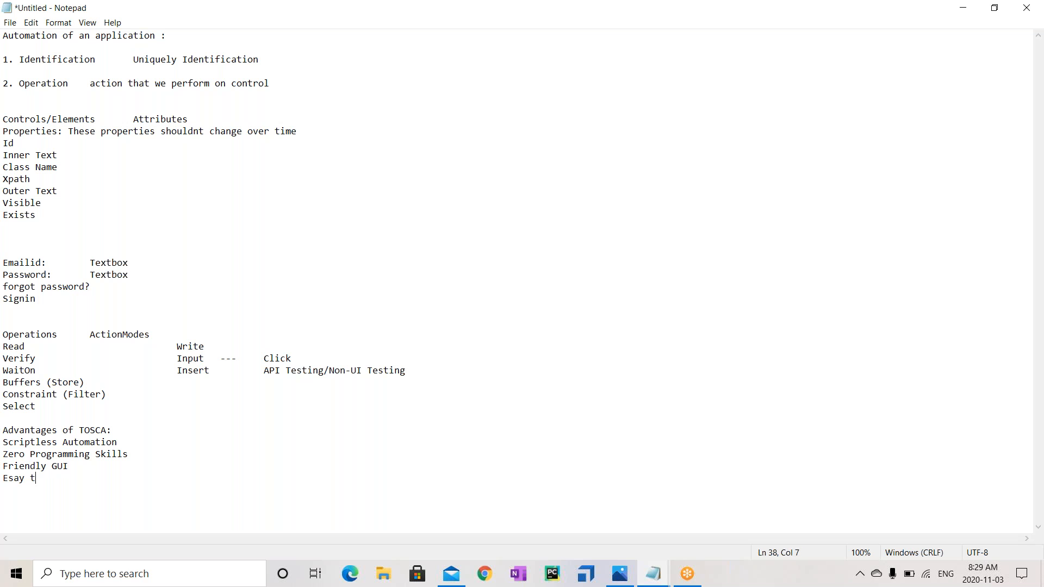
text(o adopt)
Correct 'Esay' to 'Easy' and add Reusablity as the last advantage in the list
click(20, 480)
key(BackSpace)
key(BackSpace)
text(as)
click(74, 479)
text(Reusablit)
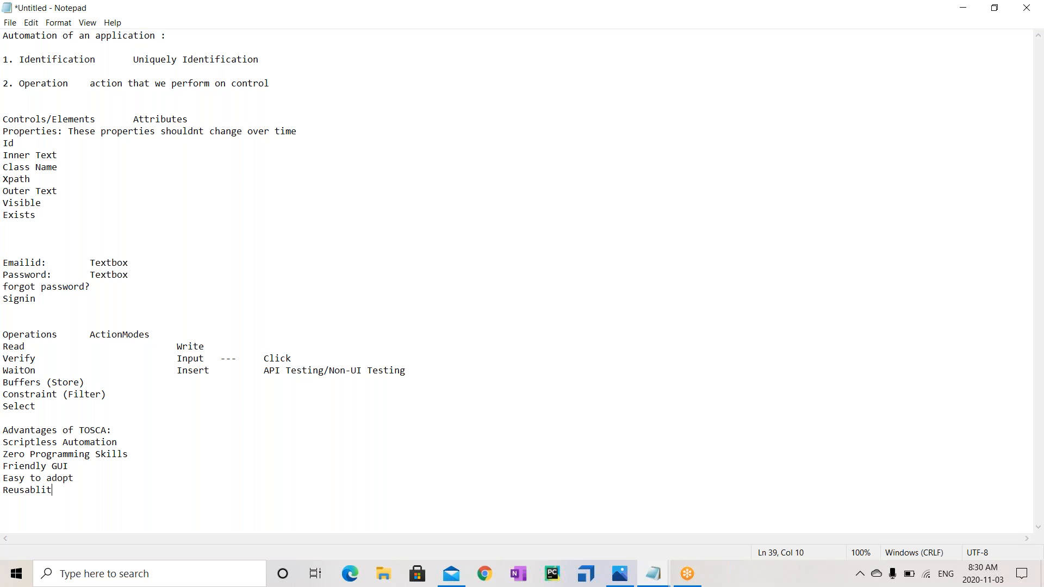
key(BackSpace)
text(ty of)
key(BackSpace)
key(BackSpace)
click(588, 577)
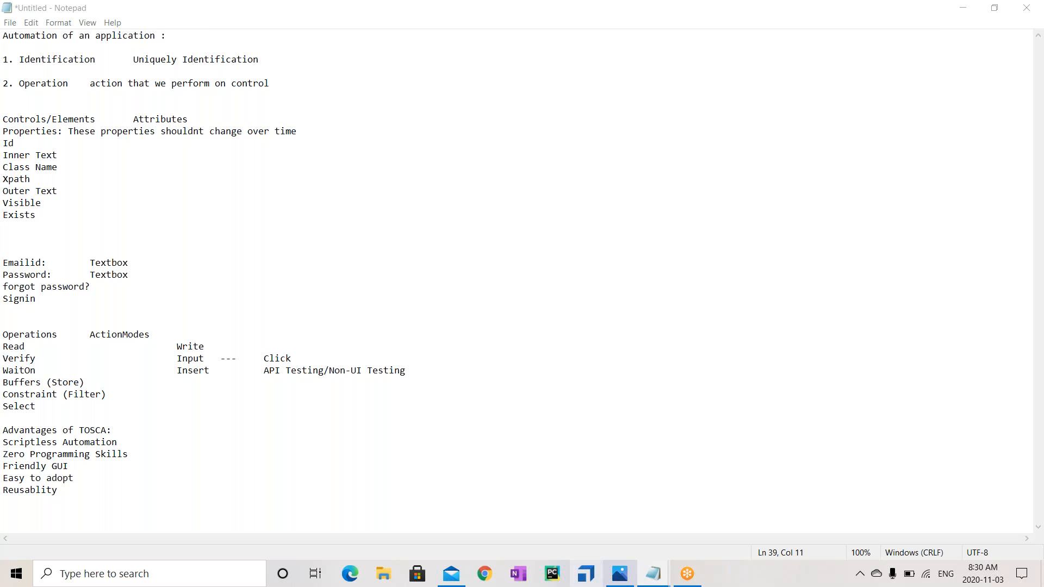
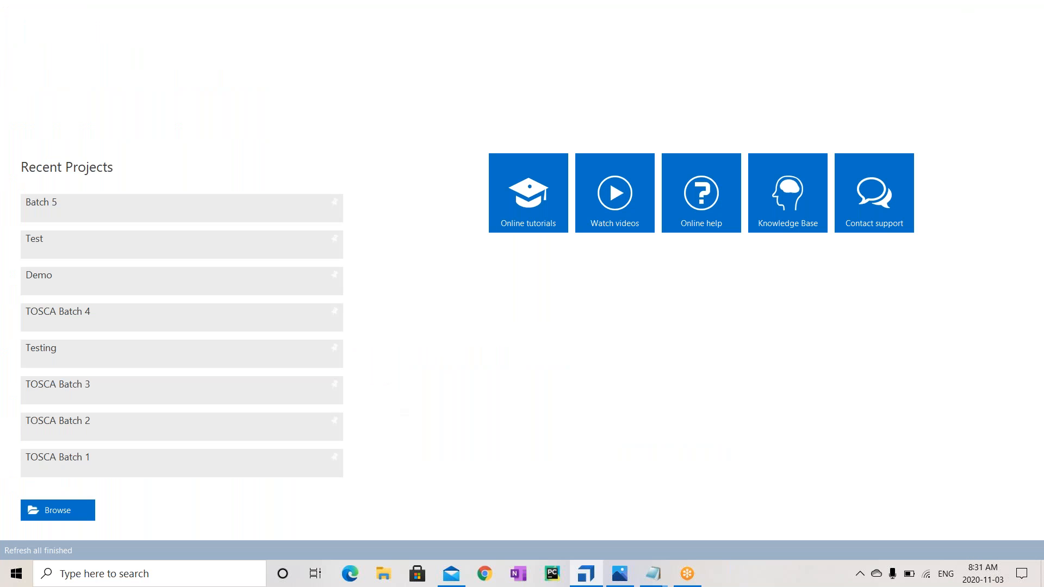
Search for Tosca, return to Tosca Commander, and open the Demo project from Recent Projects
click(177, 577)
text(t)
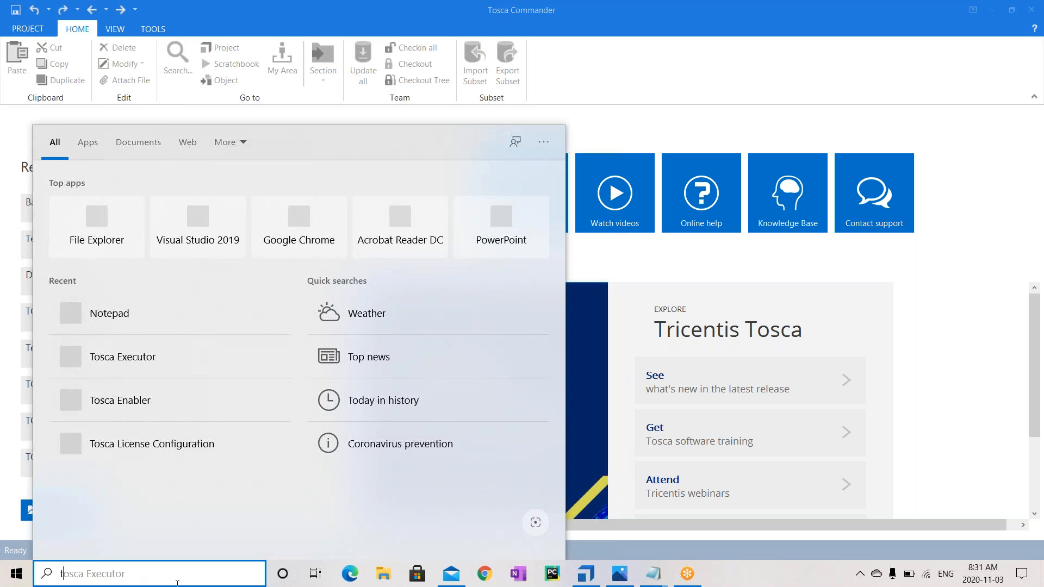
text(os)
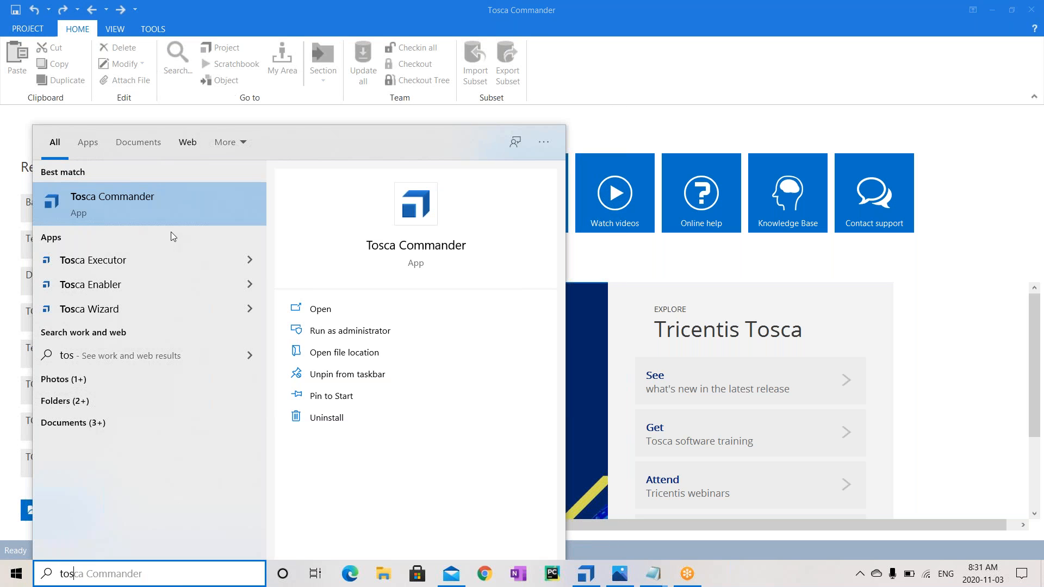
click(1039, 138)
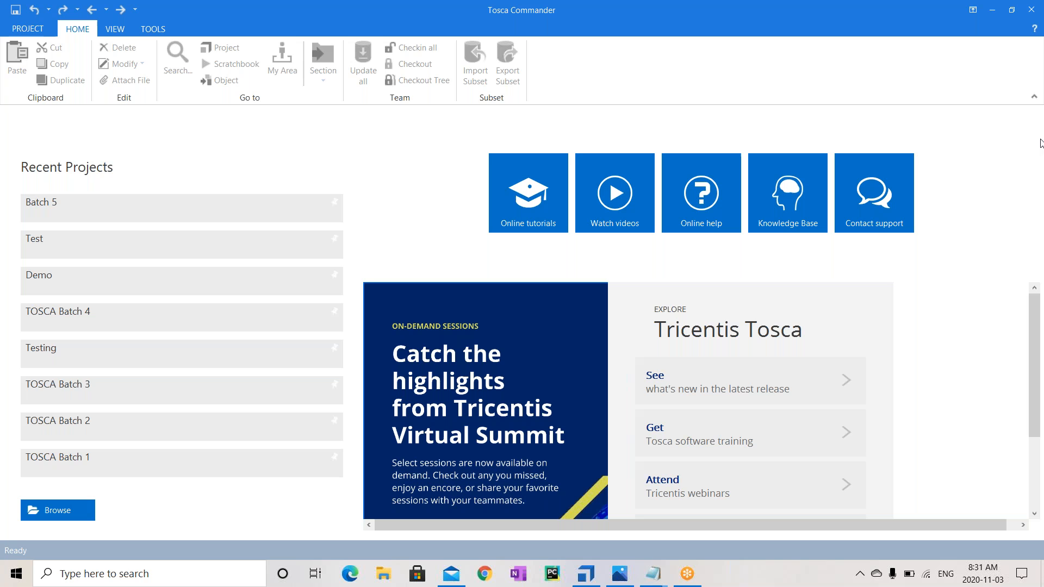
click(16, 33)
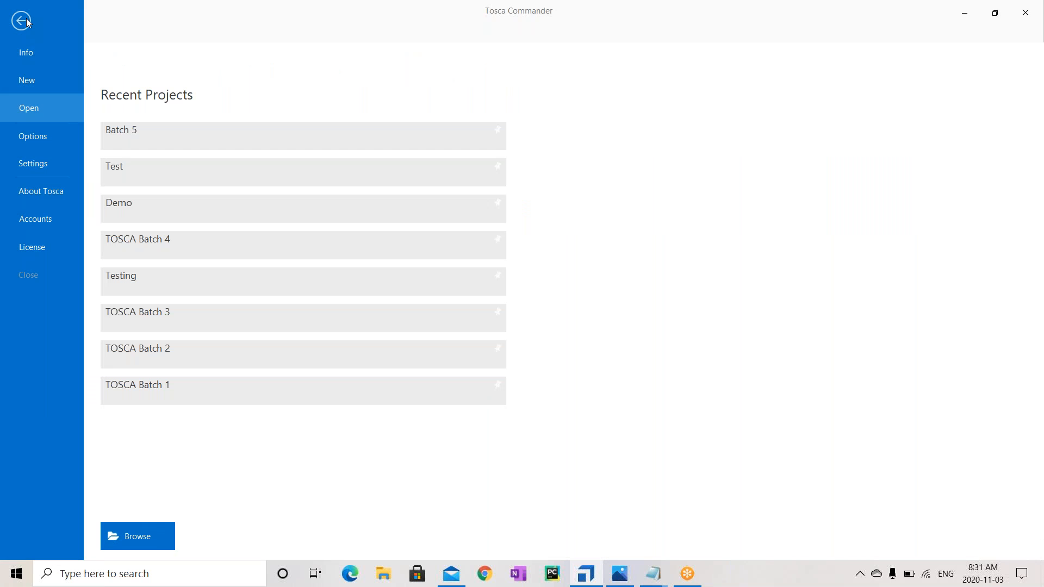
key(Escape)
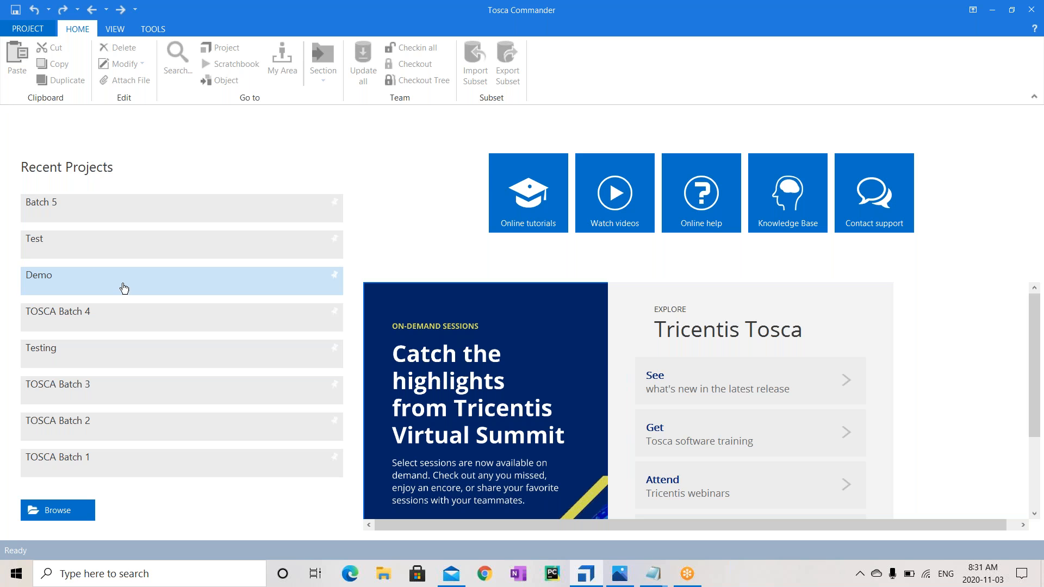
click(43, 282)
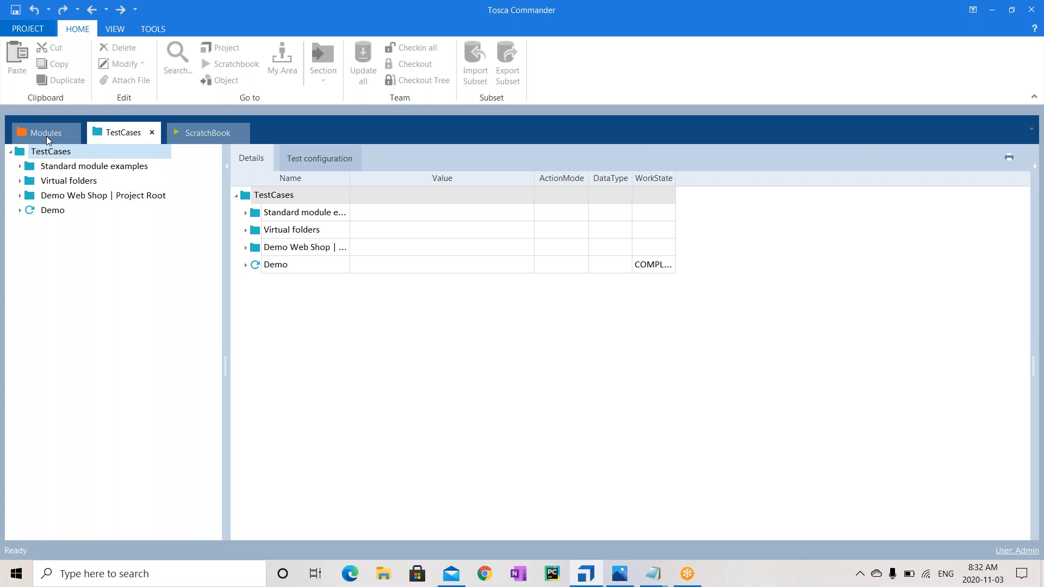
In Modules, expand Standard modules > TBox Automation Tools > Basic Windows Operations and view TBox Take Screenshot
click(47, 136)
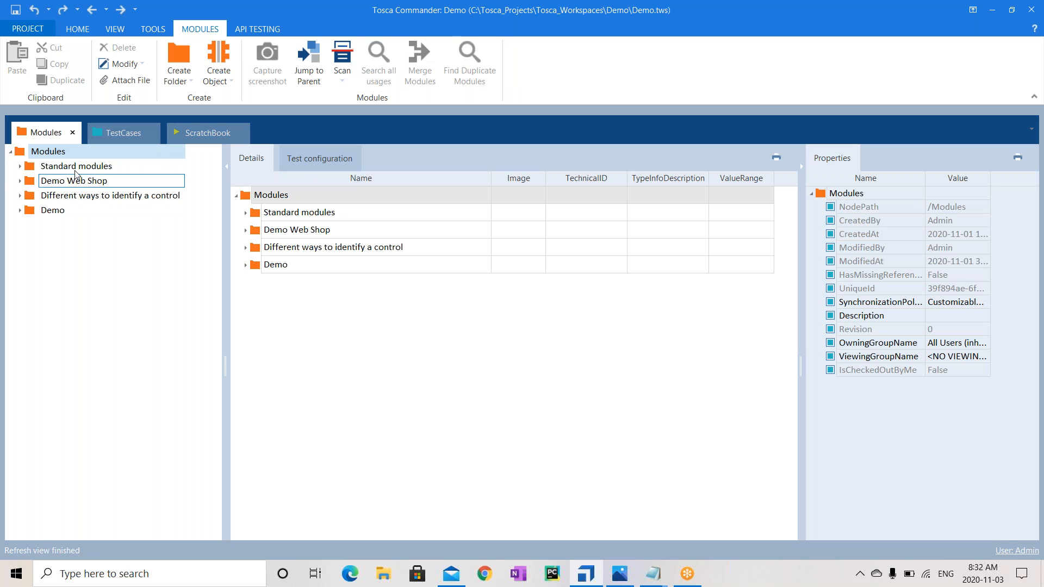
click(58, 167)
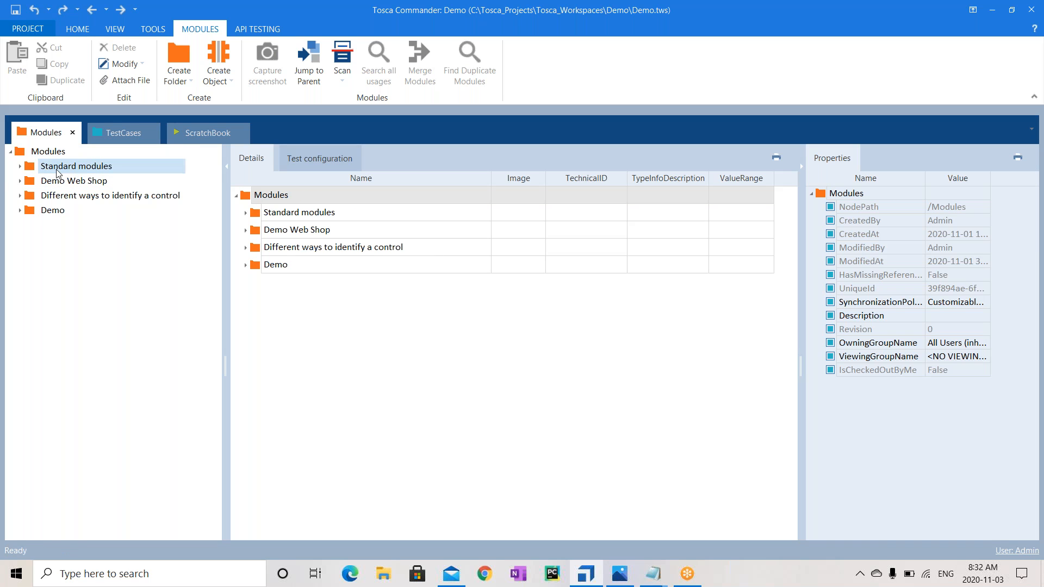
click(21, 168)
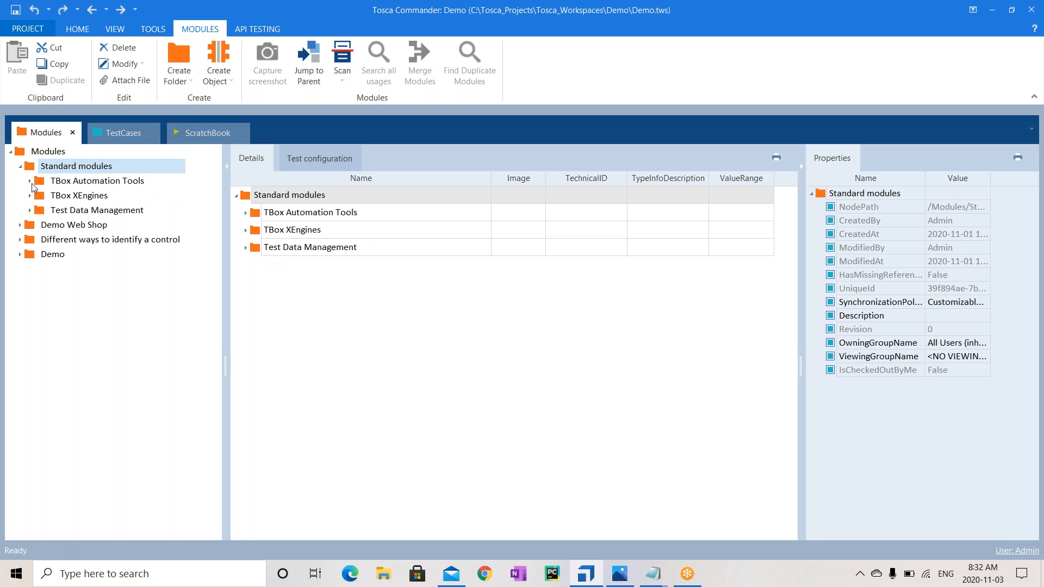
click(29, 181)
click(39, 195)
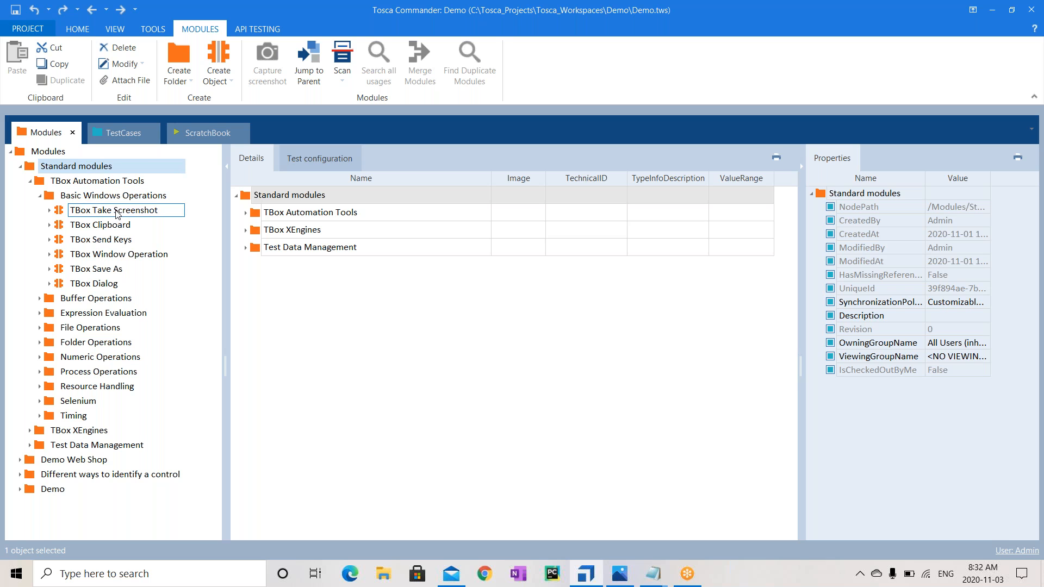
click(117, 213)
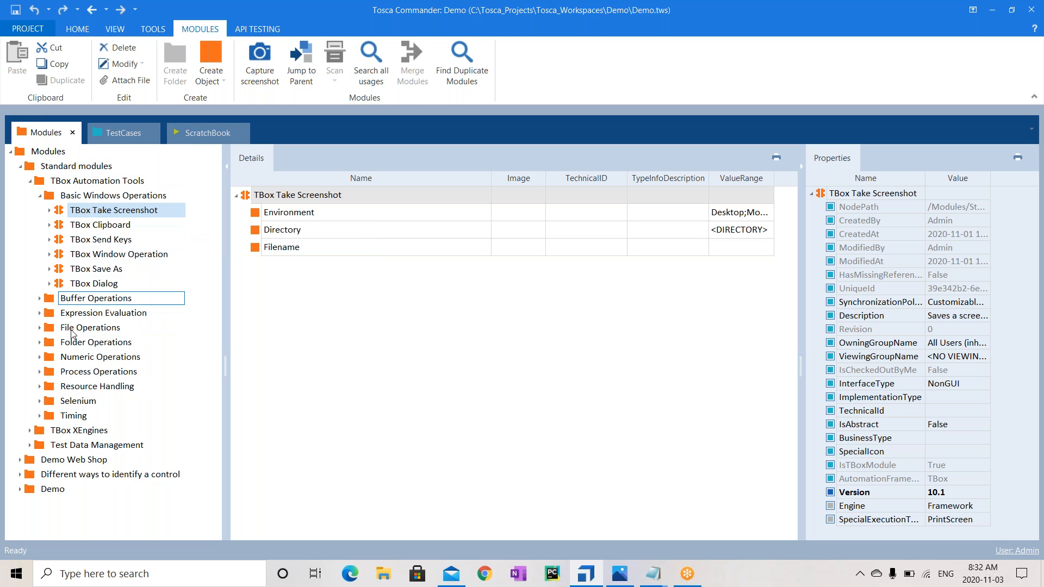
Under File Operations, view the TBox File Existence and TBox Copy File modules, then collapse Standard modules
click(39, 328)
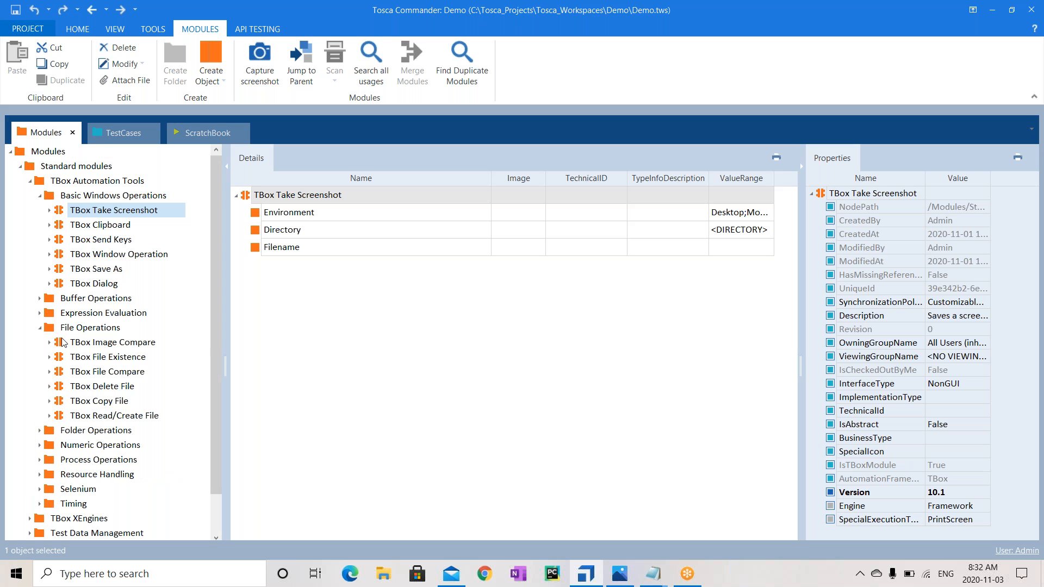
click(145, 360)
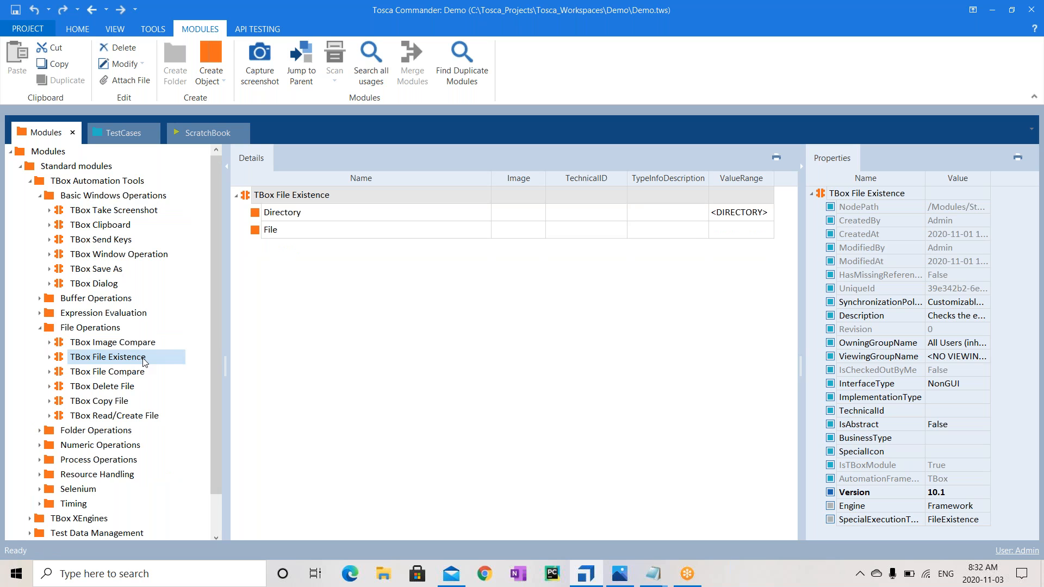
click(117, 403)
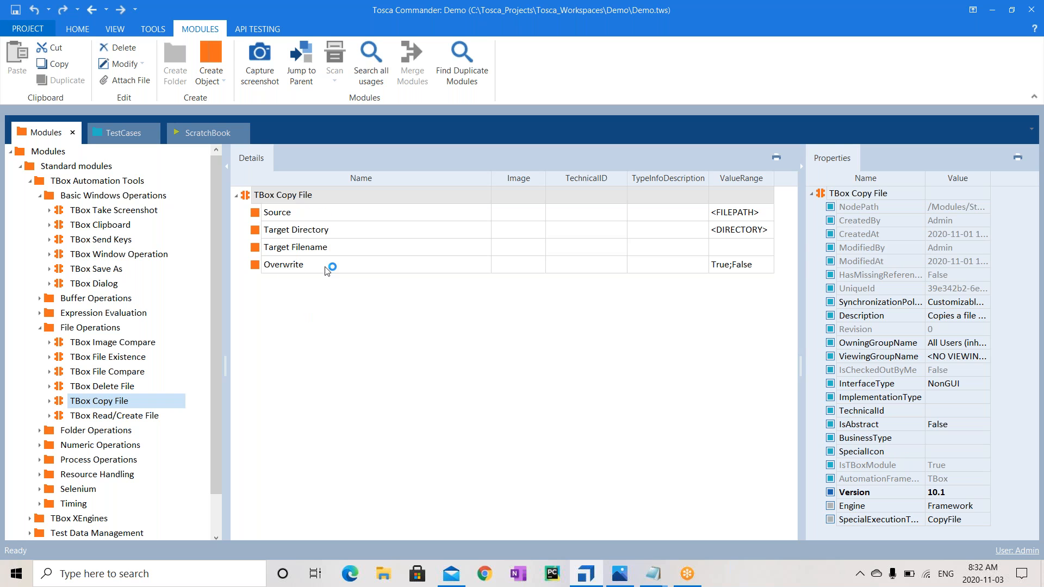
mouse_move(327, 270)
click(21, 168)
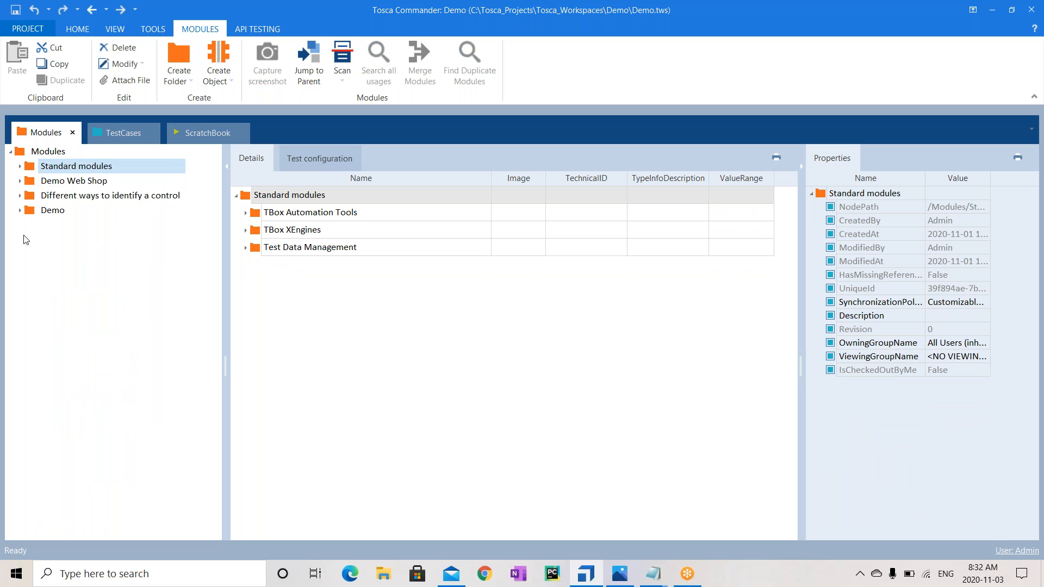
Delete Demo Web Shop from the Demo modules folder despite its 1 Teststep(s) warning, then show TestCases
click(51, 213)
click(21, 211)
click(92, 228)
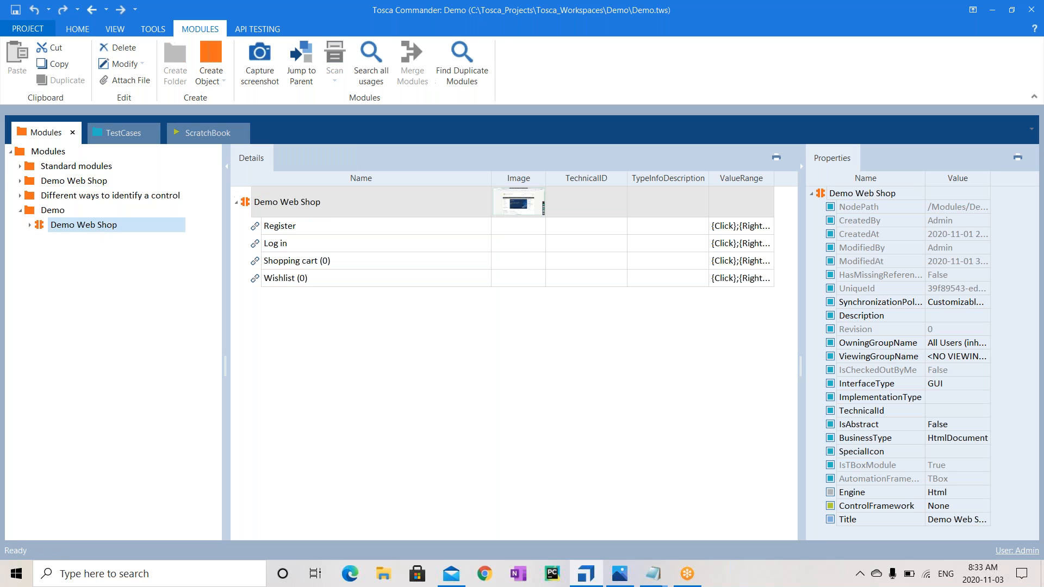
key(Delete)
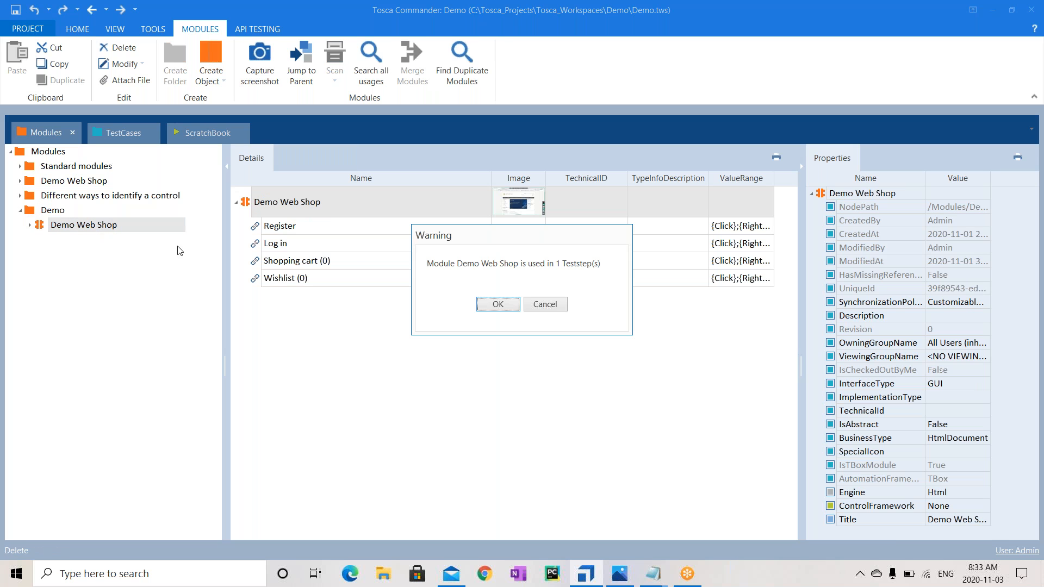
click(527, 306)
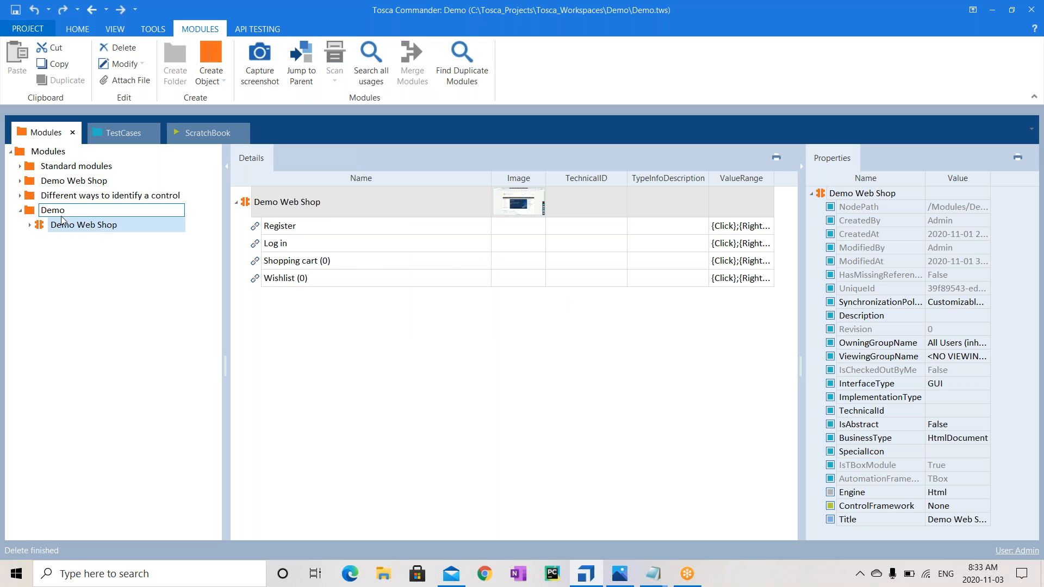
key(Delete)
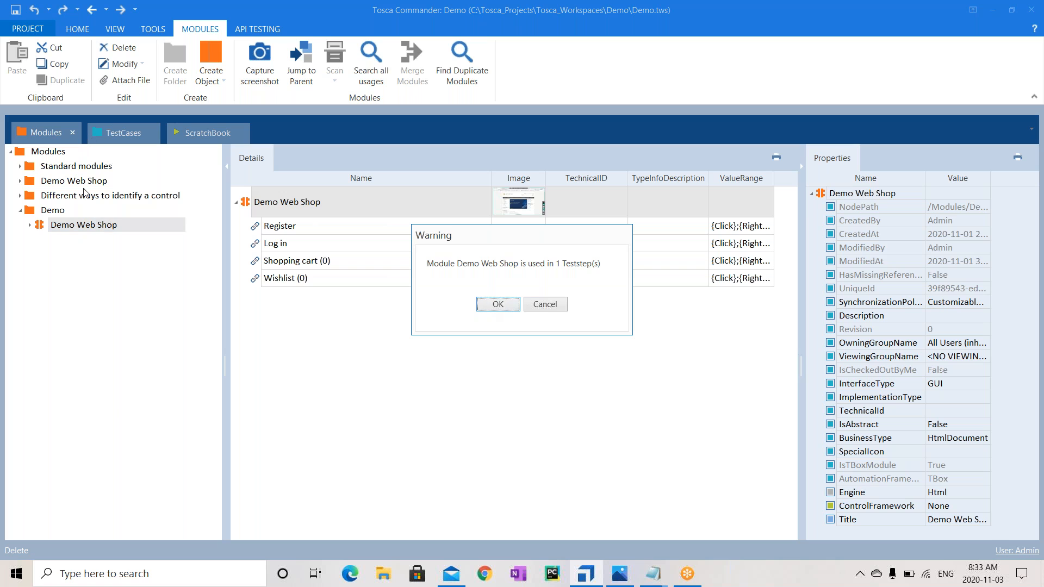
click(554, 267)
drag(554, 266, 604, 270)
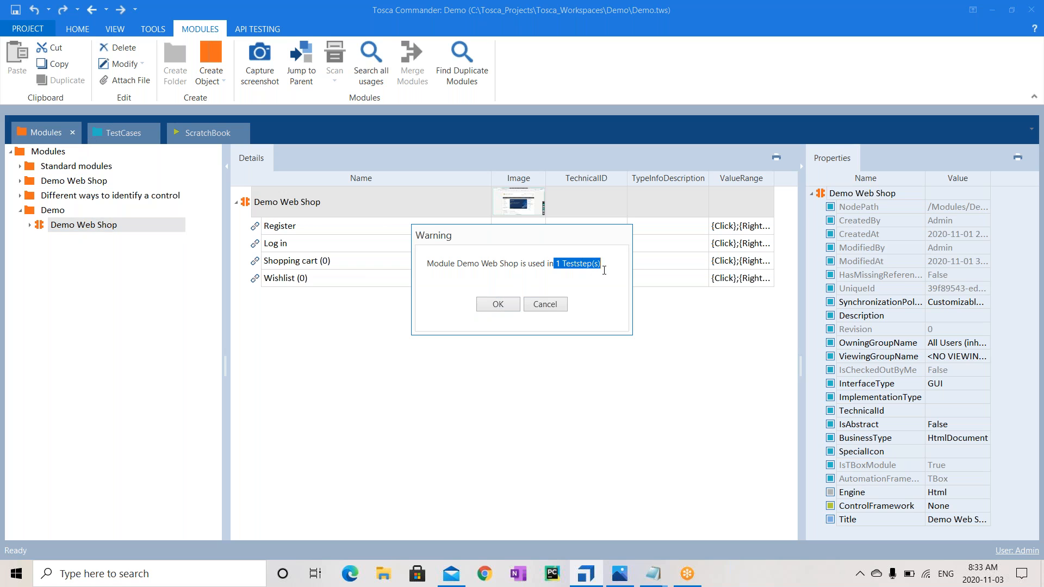
click(502, 303)
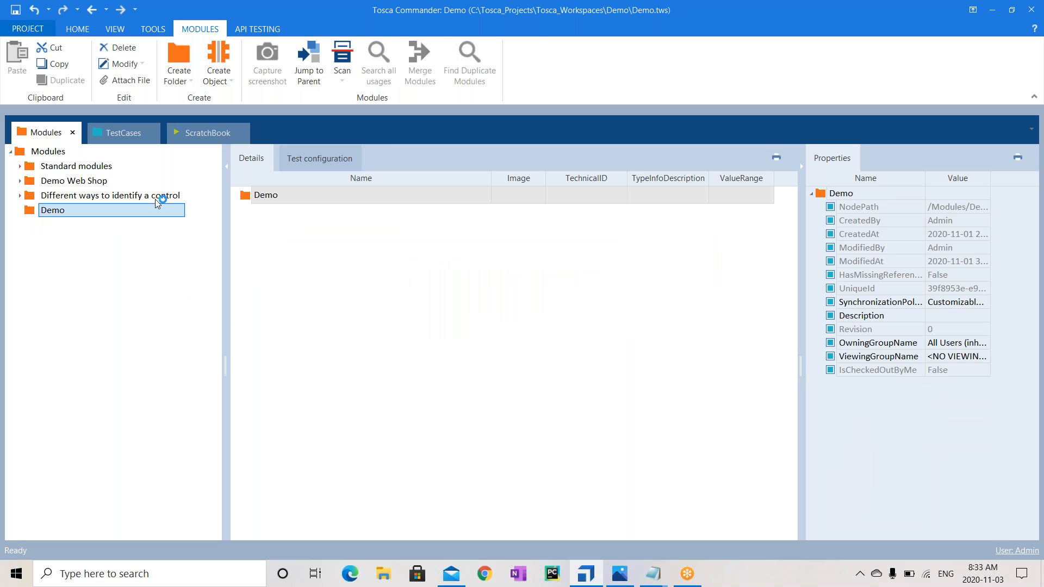
click(134, 134)
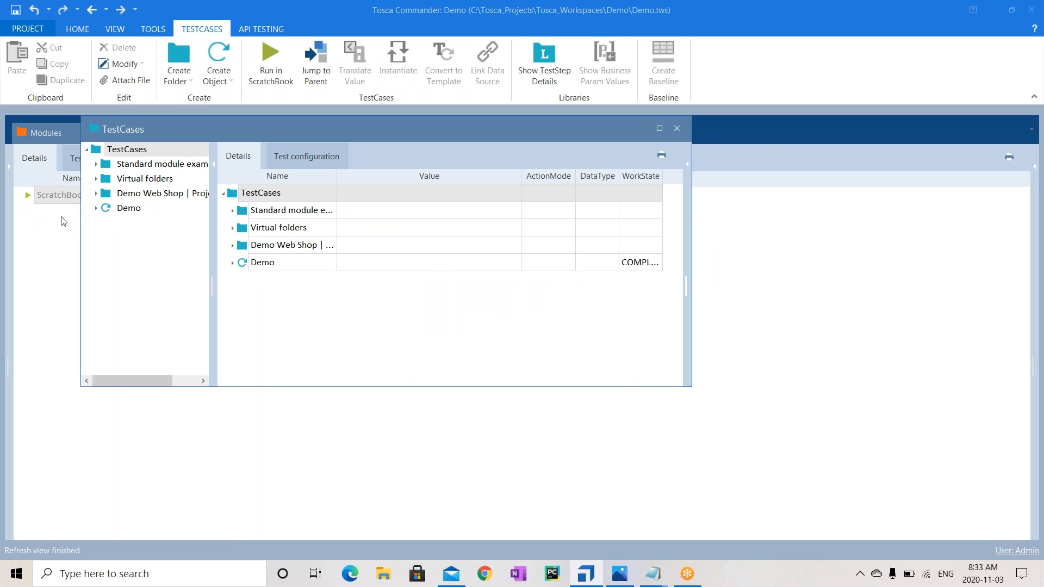
Dock the TestCases window, inspect the Demo test case's Demo Web Shop step, then go back to Modules
drag(398, 136, 126, 142)
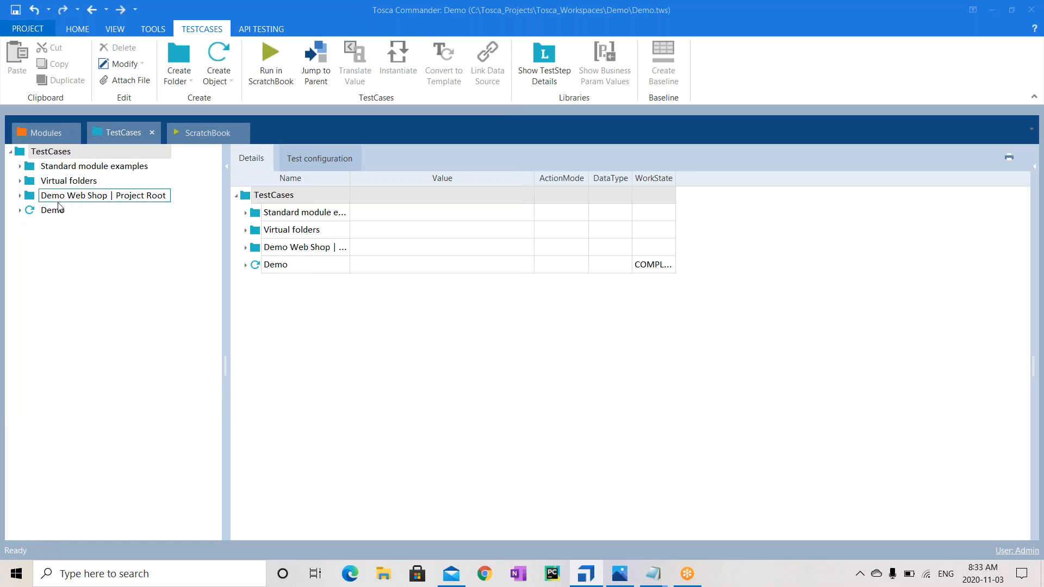
click(39, 213)
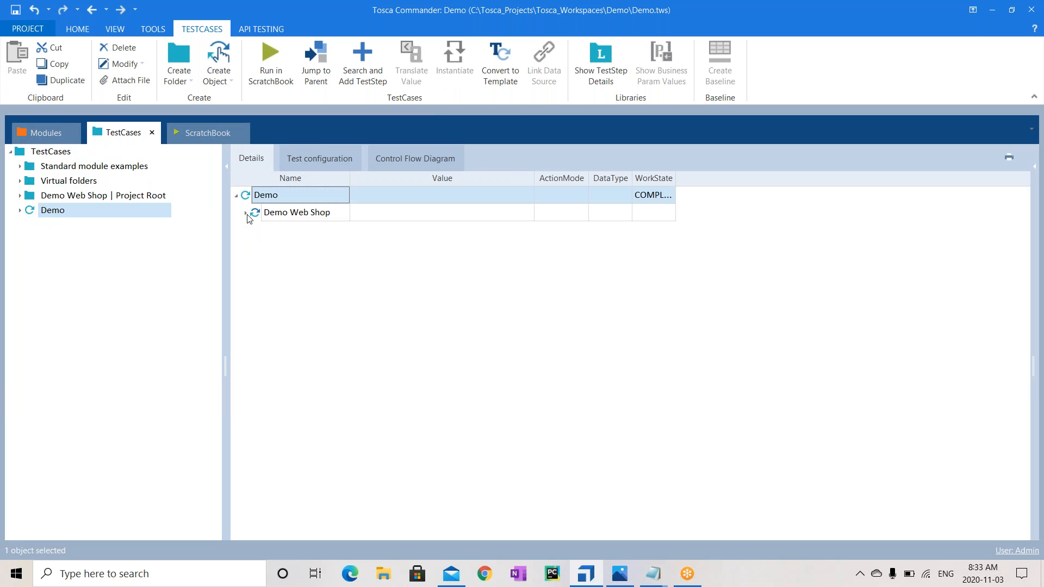
click(20, 210)
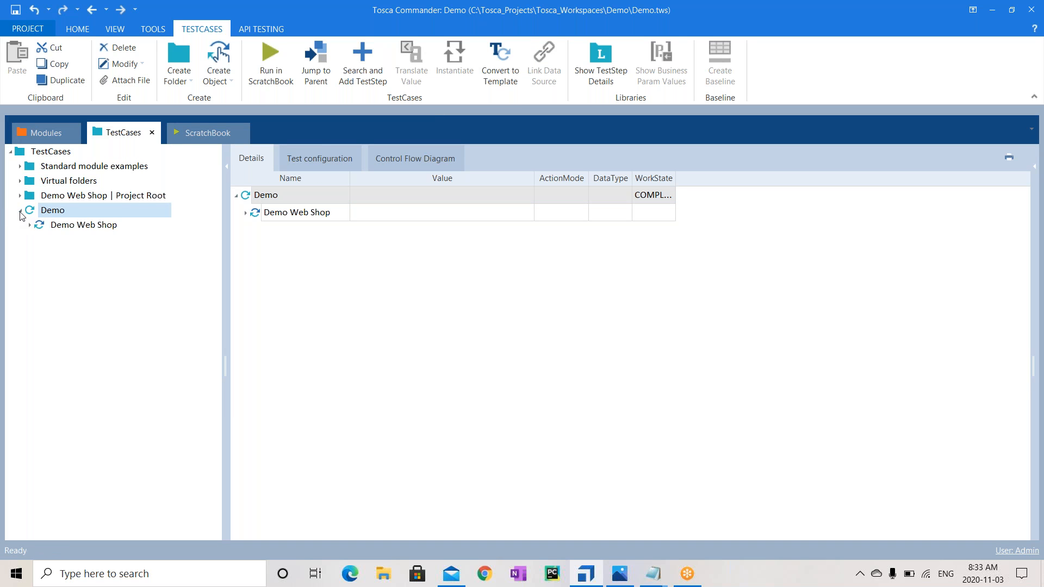
click(71, 228)
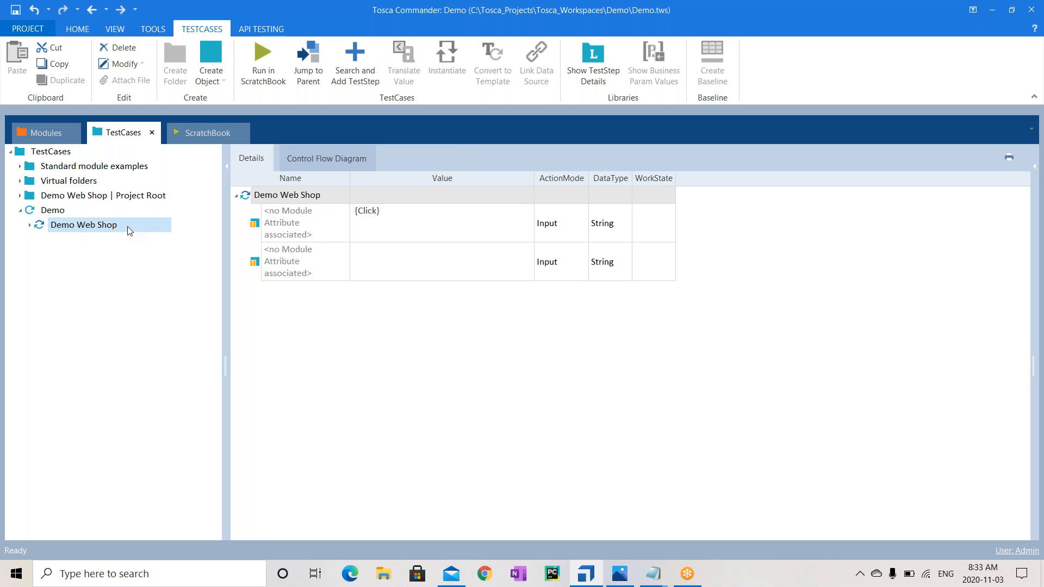
double_click(98, 211)
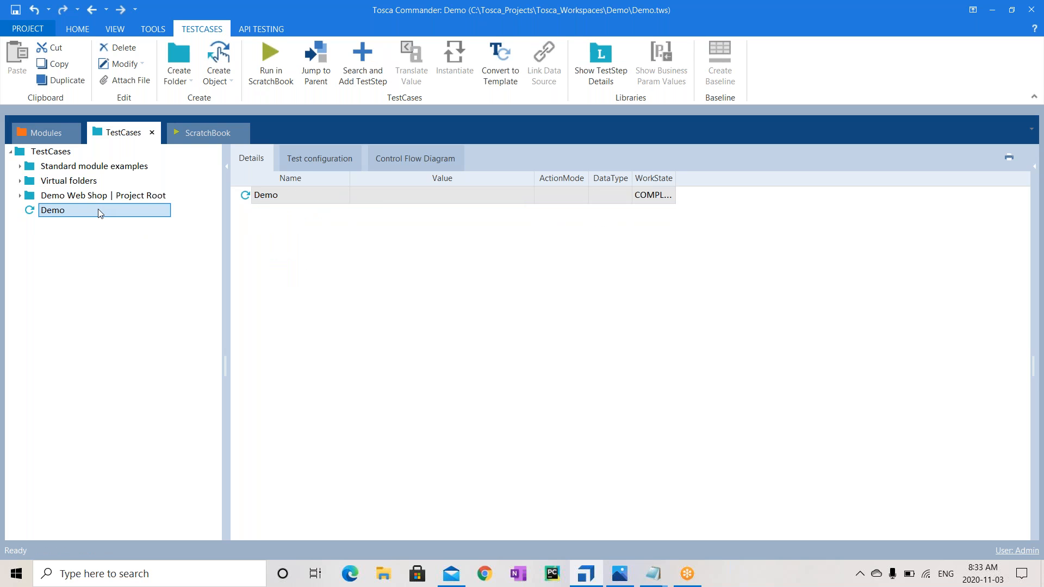
click(72, 133)
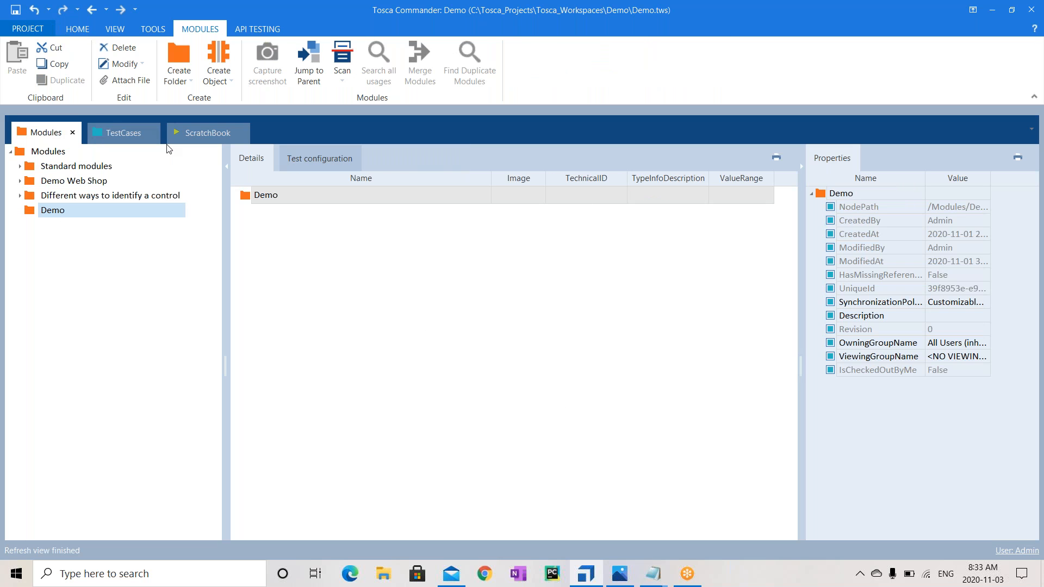
Open the whole Demo project tree as a docked tab and view the Configurations folder's contents
click(77, 29)
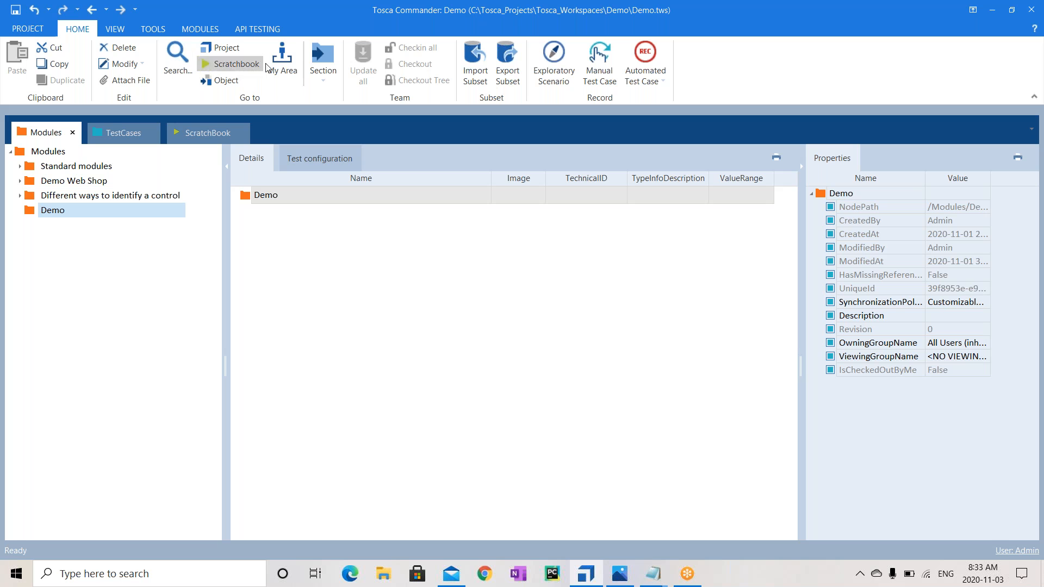
click(218, 48)
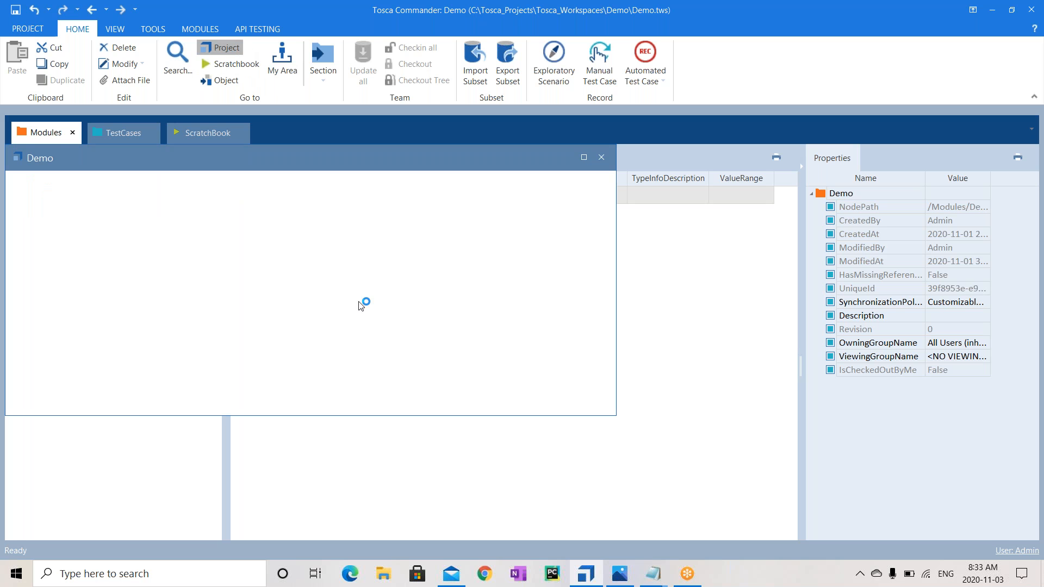
drag(274, 161, 456, 118)
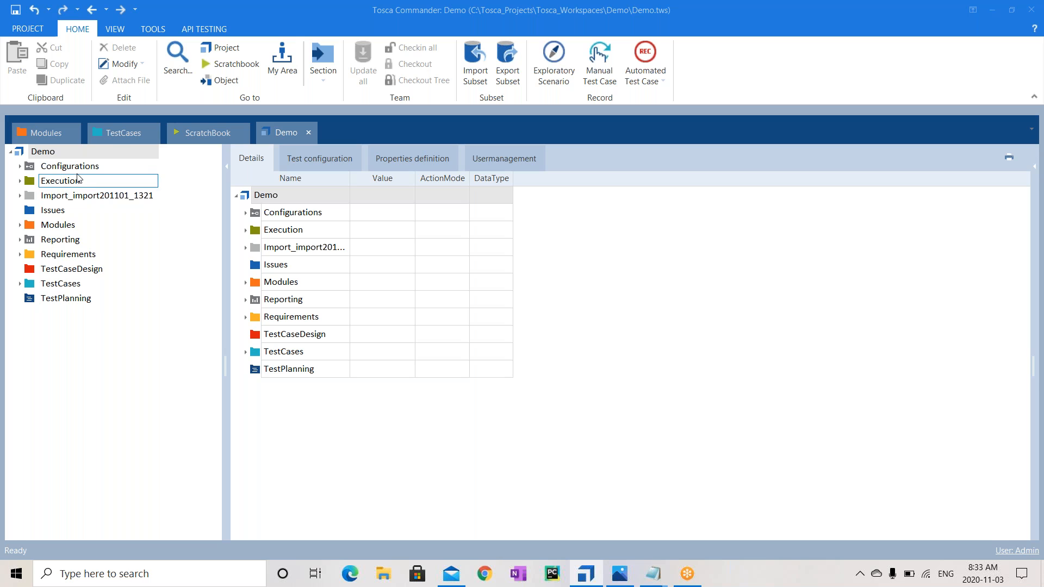
click(104, 156)
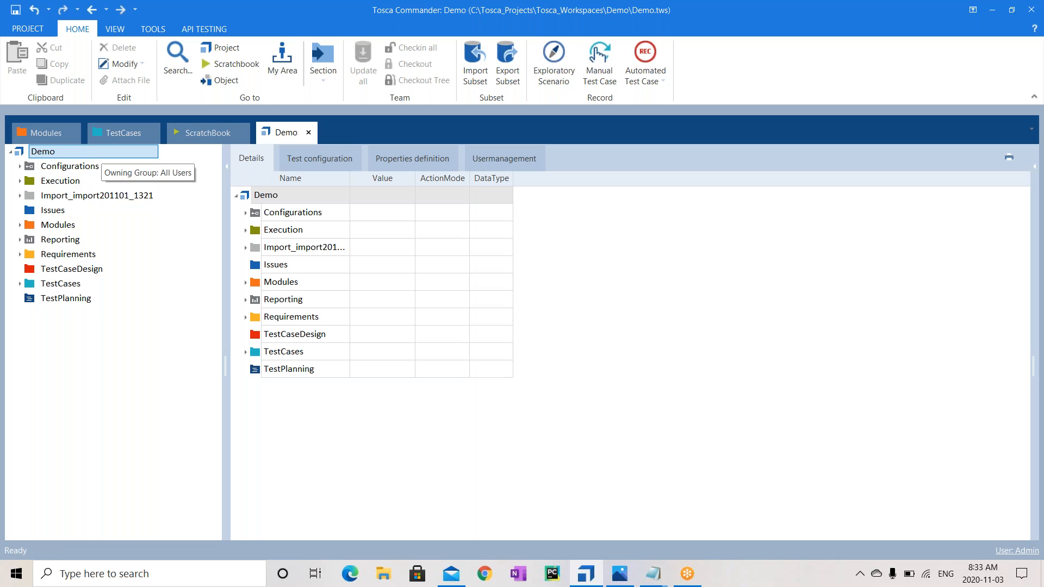
click(87, 168)
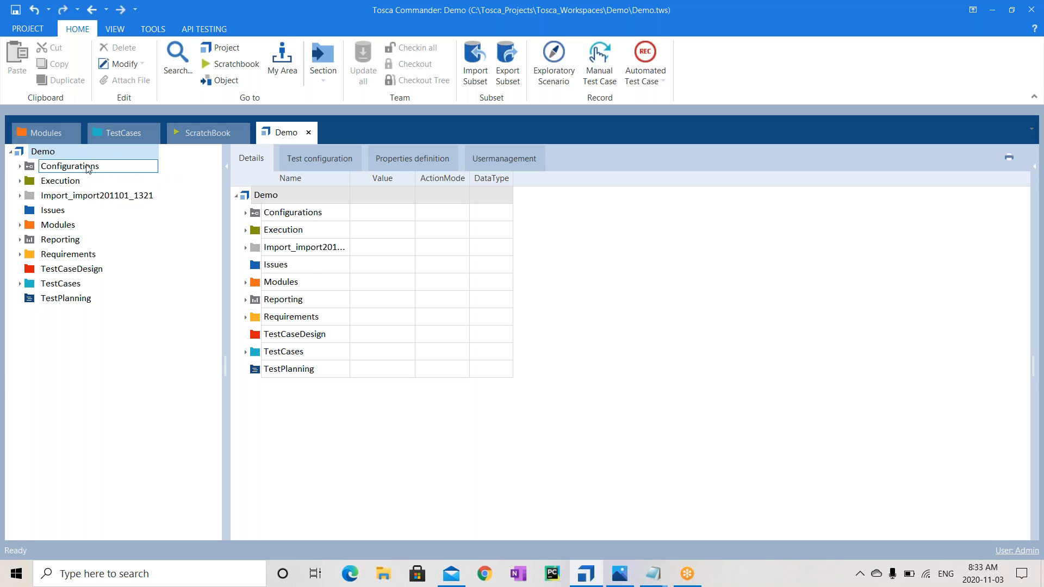
click(75, 302)
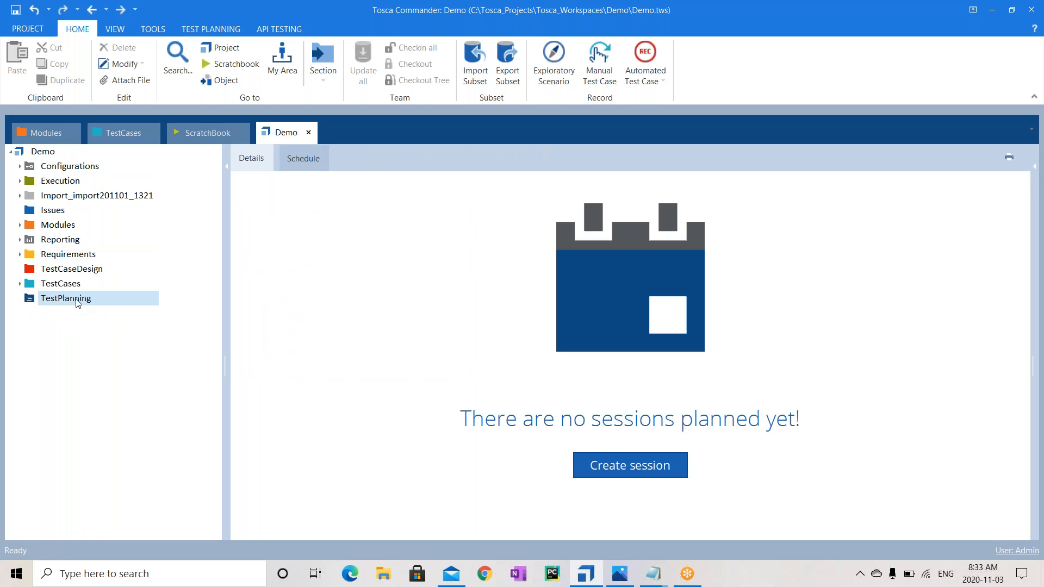
click(89, 171)
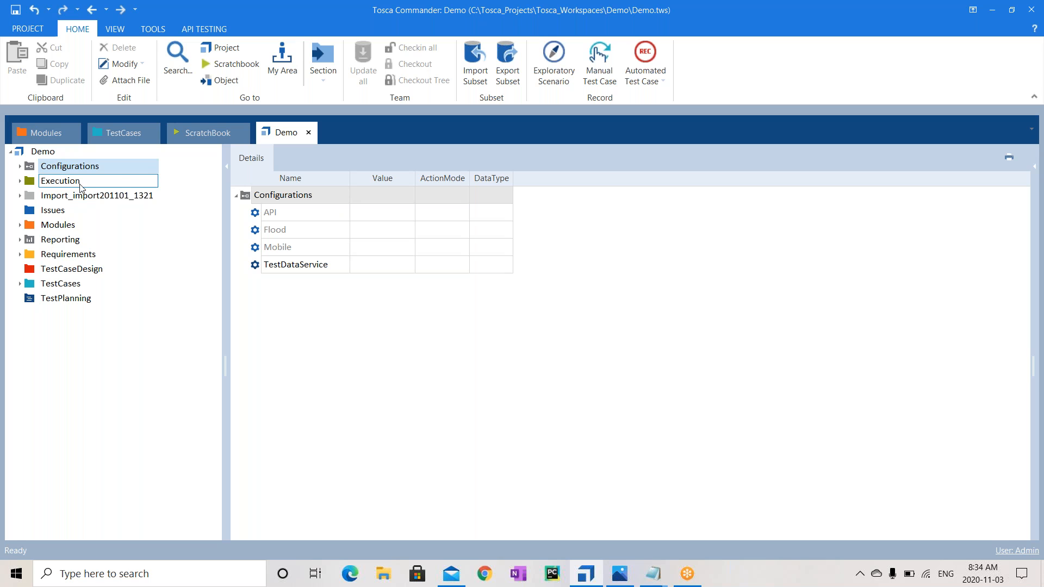
List the Modules folder's Standard modules, Demo Web Shop, 'Different ways to…' and Demo entries
click(58, 225)
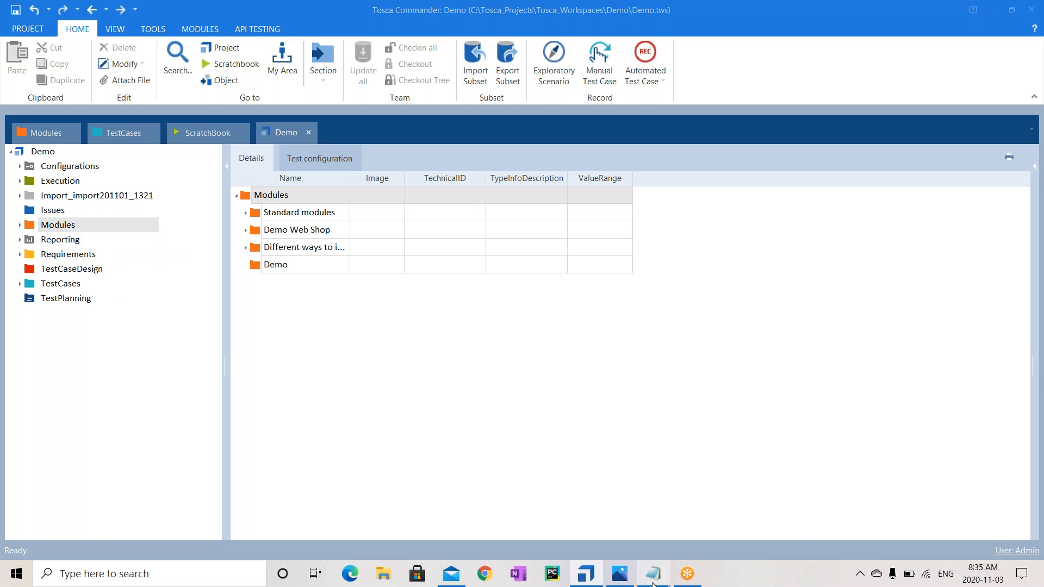
Note Identification as 'Modules Section of TOSCA' and Operation as 'Test Cases section of TOSCA'
mouse_move(653, 573)
click(682, 517)
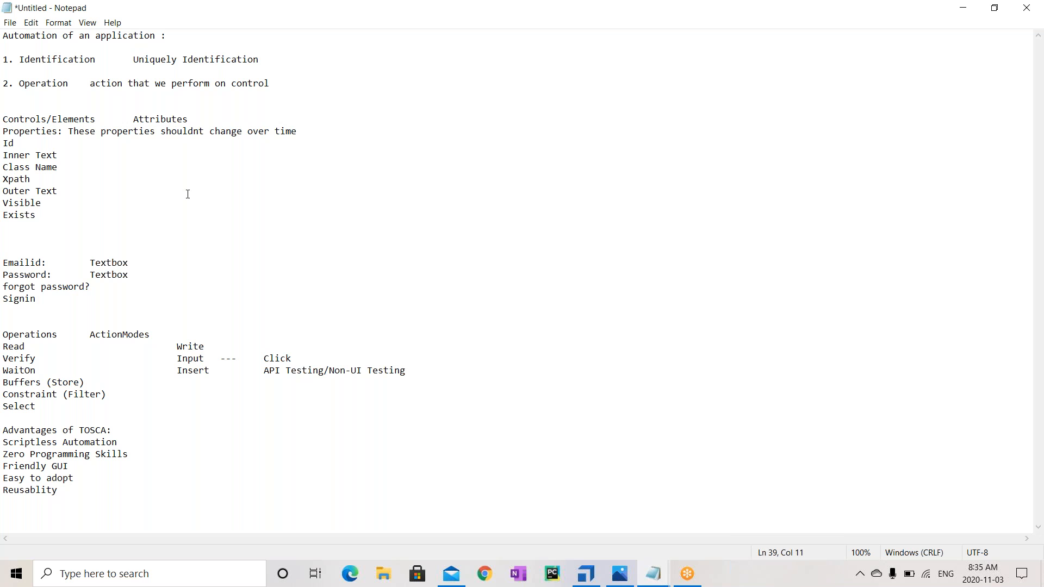
drag(19, 58, 108, 60)
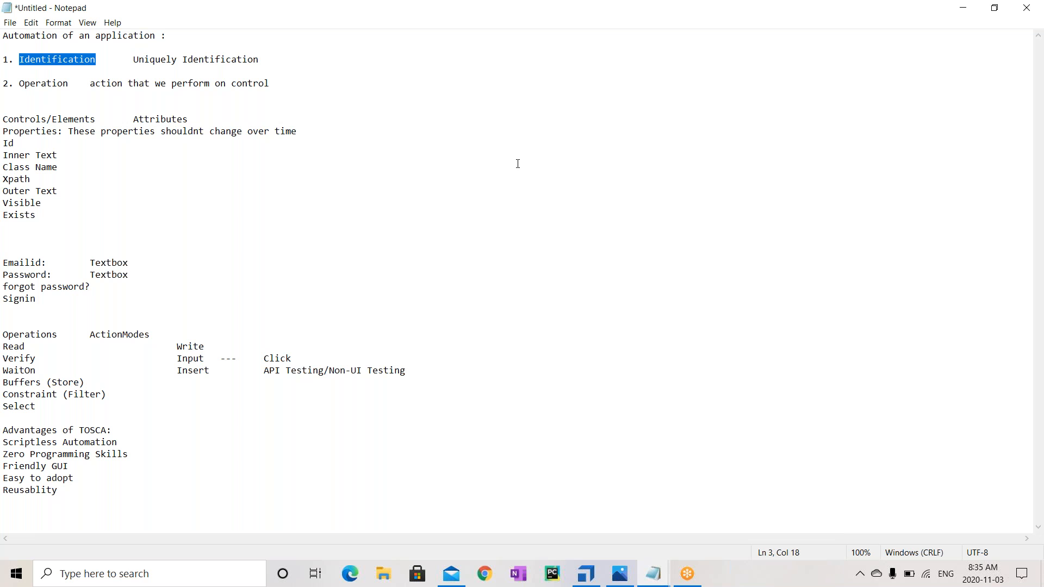
drag(135, 118, 188, 118)
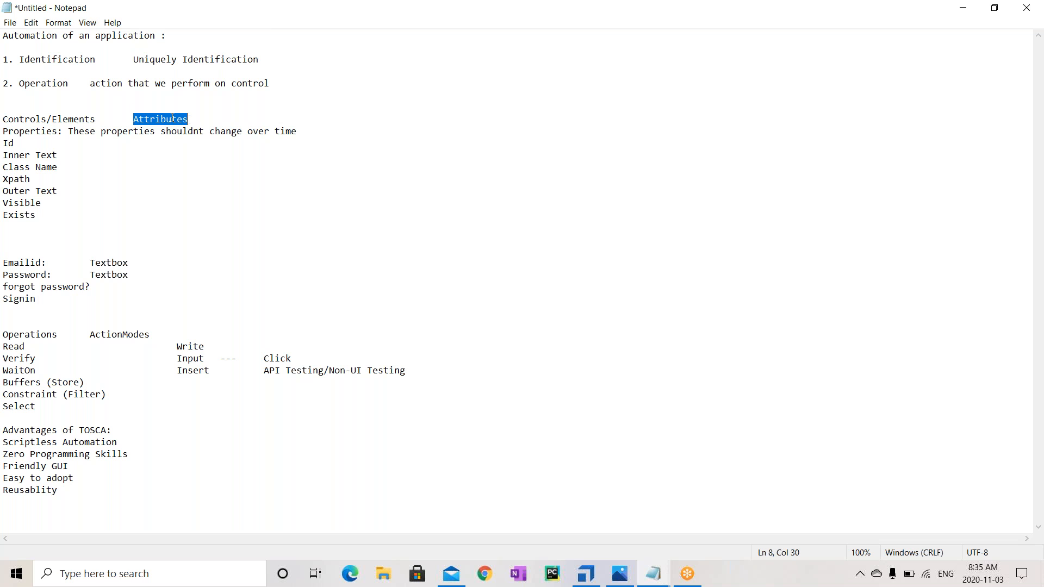
click(135, 118)
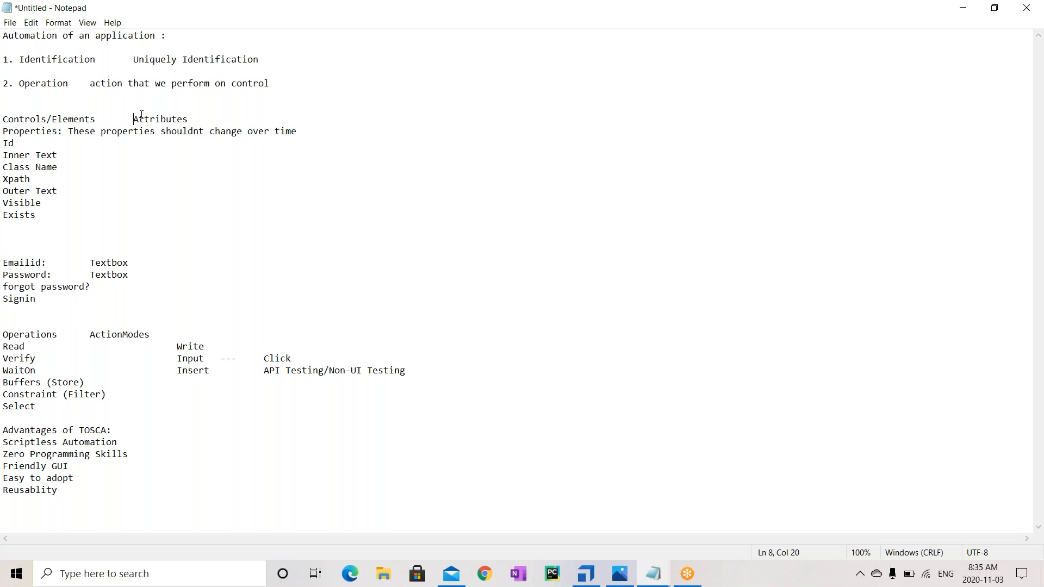
click(289, 58)
text(Modules Section of TOSCA)
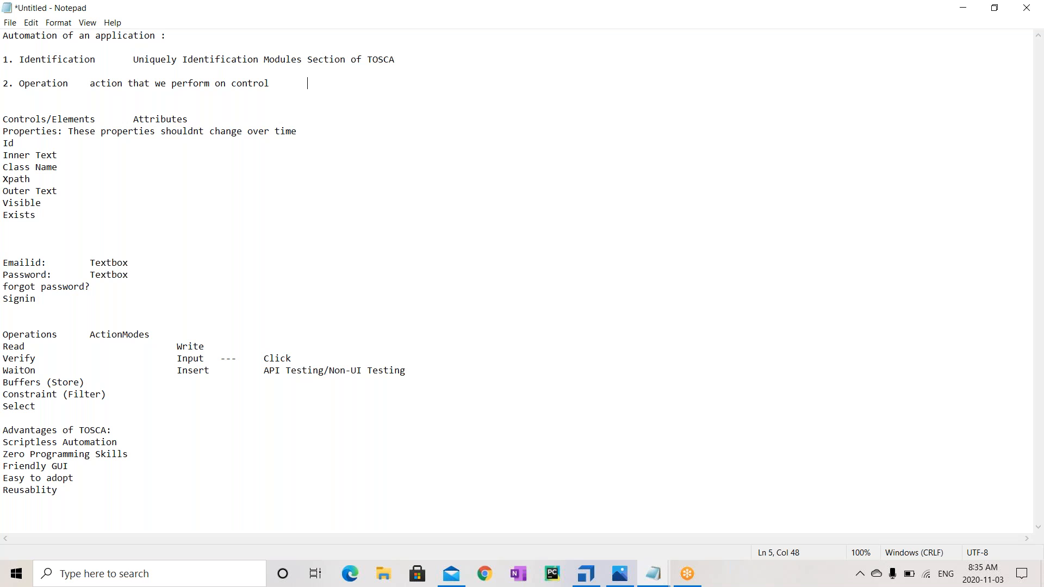
text(Test Cases section of TOSCA)
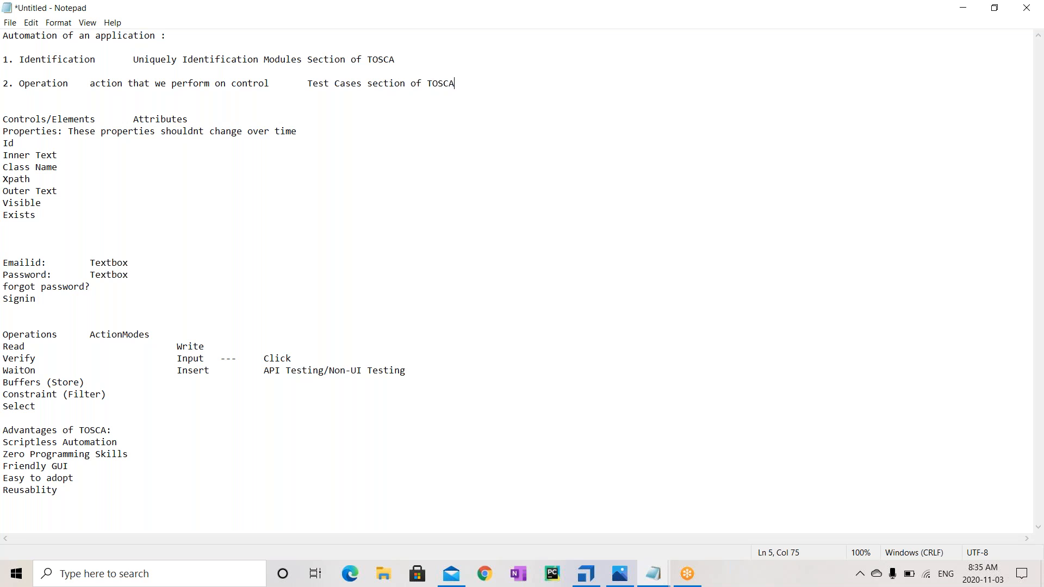
Add 'Test Case Design' and 'Execution' lines below the Operation line
key(Return)
key(Return)
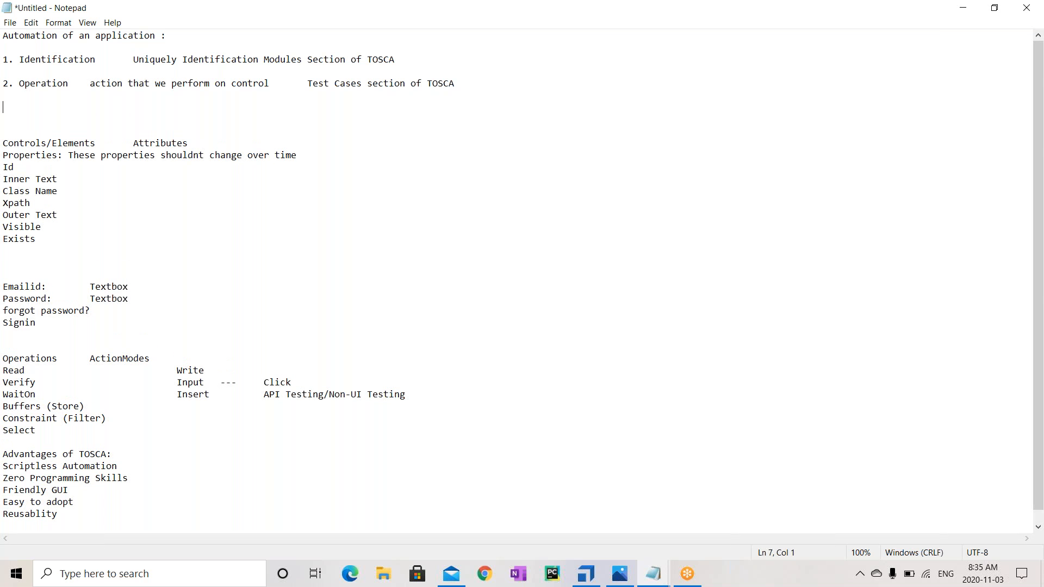
text(Test Case Design)
key(Return)
text(Ex)
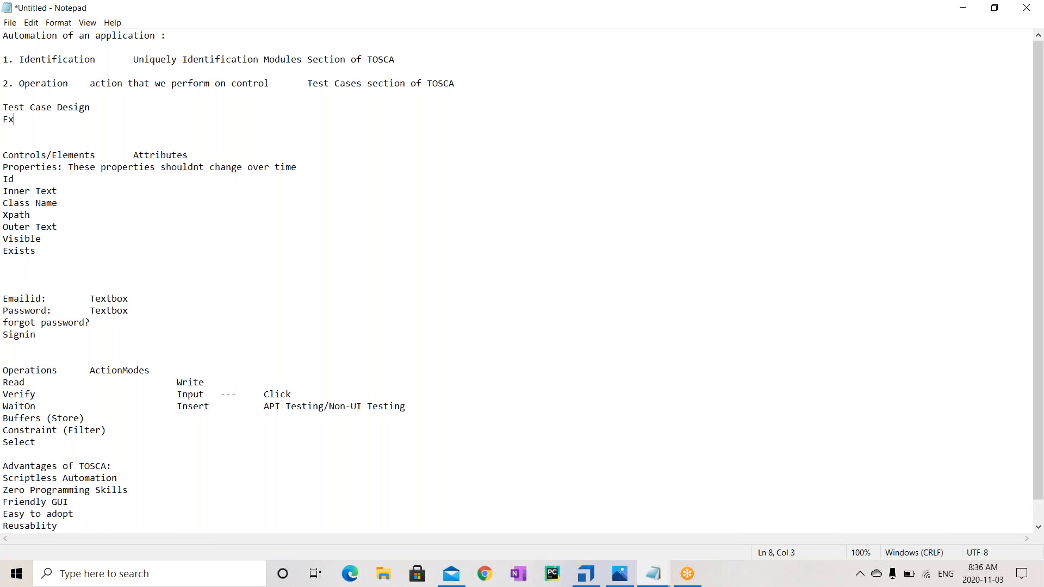
text(ecution)
Add 'Excel Sheets/Test Sheets along with your TOSCA', fixing the 'Exxcel' typo
text(Exxcel)
text( Sheets)
text(/)
text(Test )
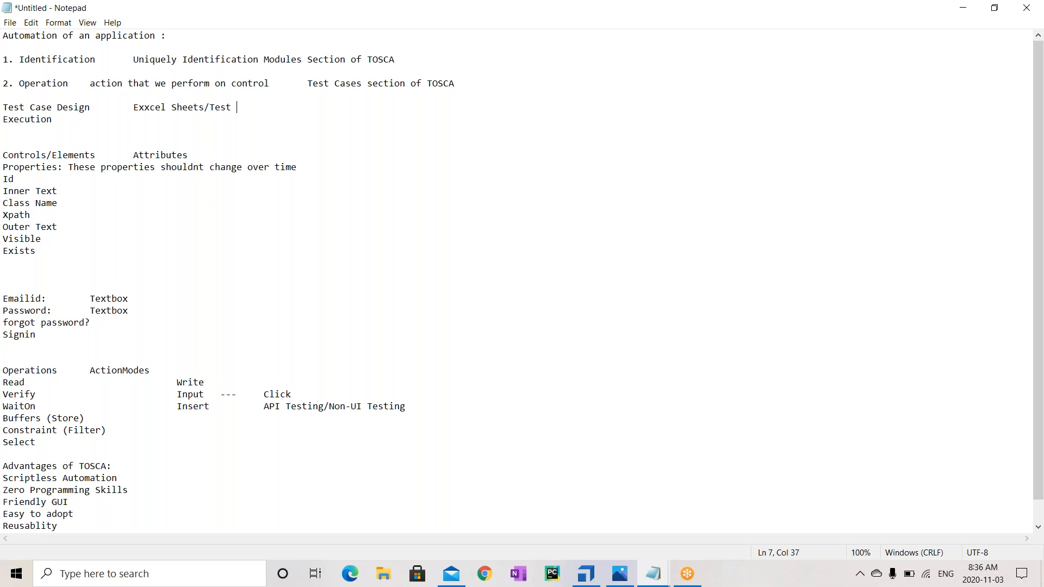
text(Sheets)
drag(205, 108, 134, 105)
click(150, 107)
key(BackSpace)
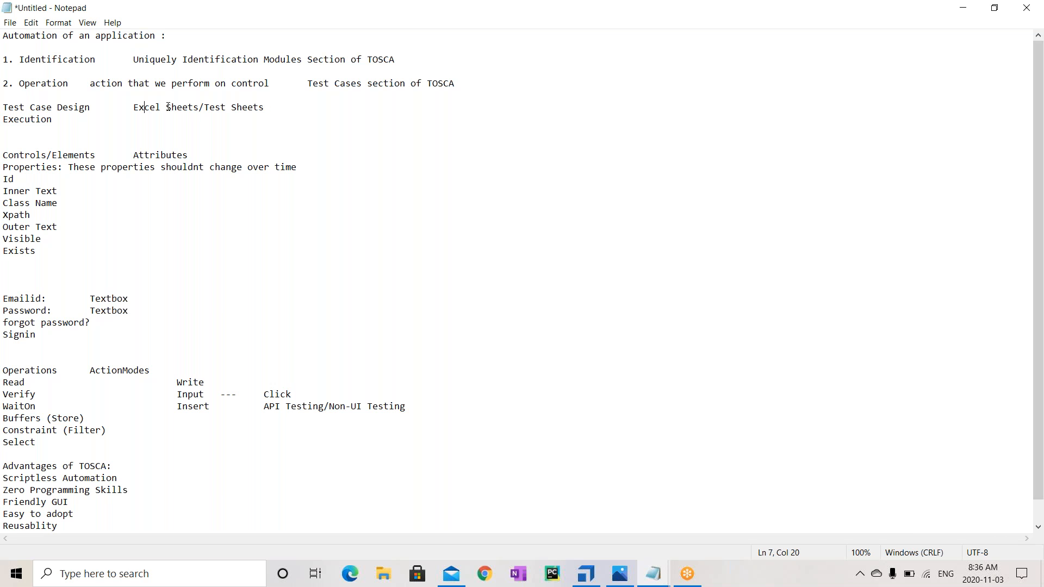
click(205, 108)
shift+click(271, 107)
click(271, 107)
text(along with your TOSCA)
click(206, 107)
drag(206, 107, 395, 105)
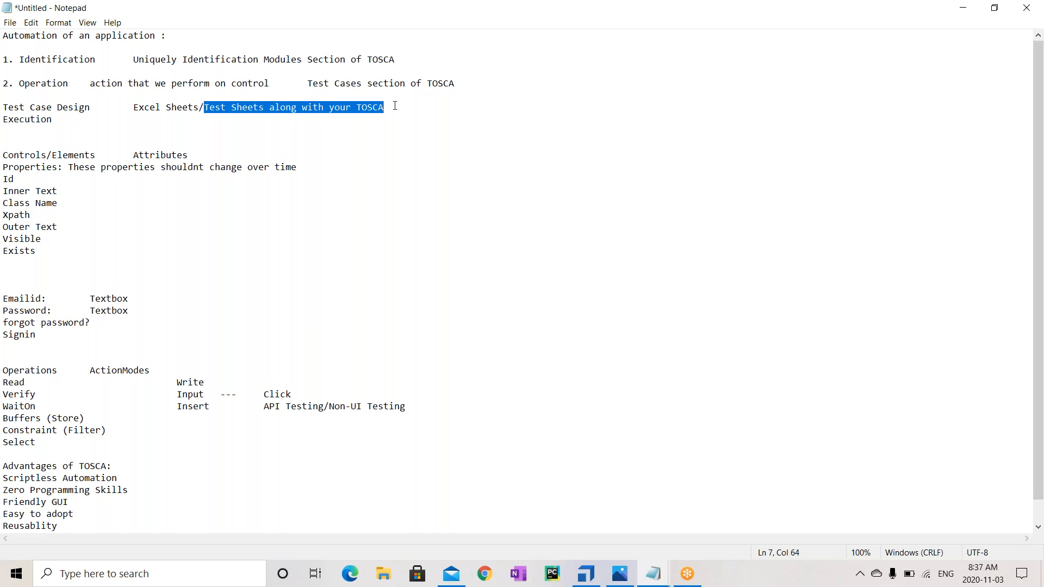
click(5, 107)
shift+click(91, 106)
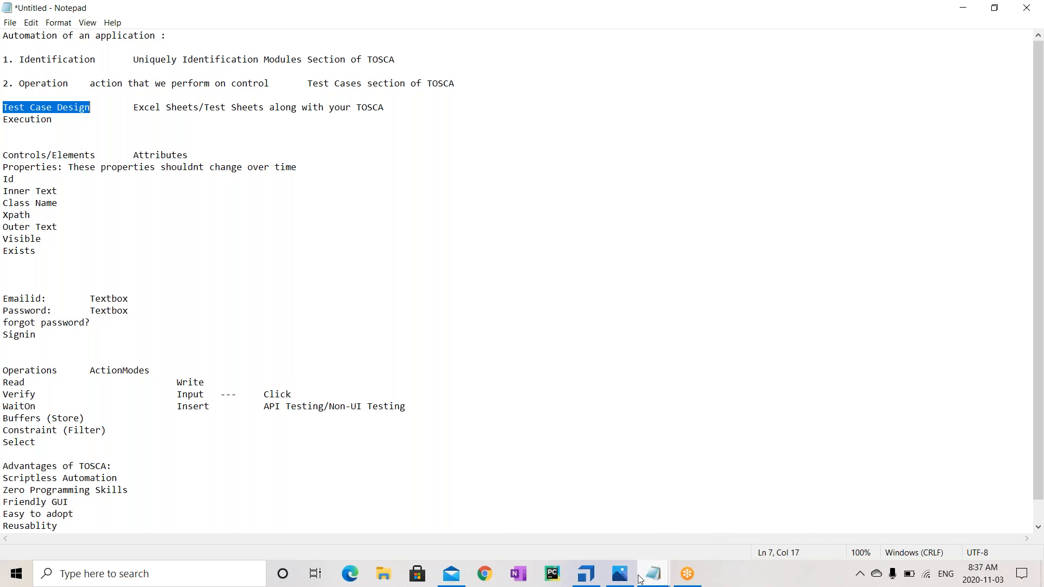
Return to Tosca Commander, view the Execution folder, and expand ExecutionLists
mouse_move(581, 583)
click(589, 508)
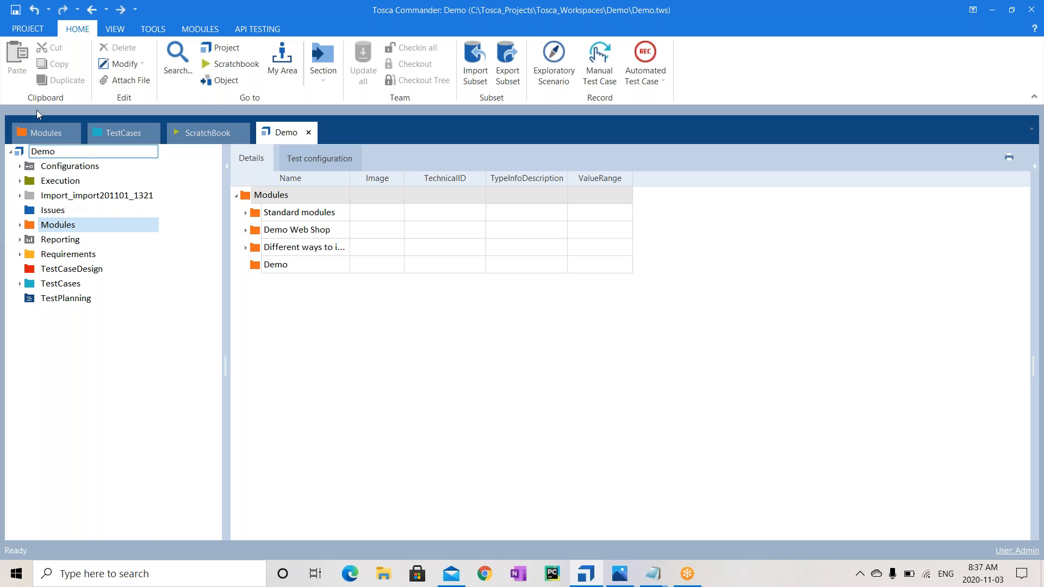
click(61, 254)
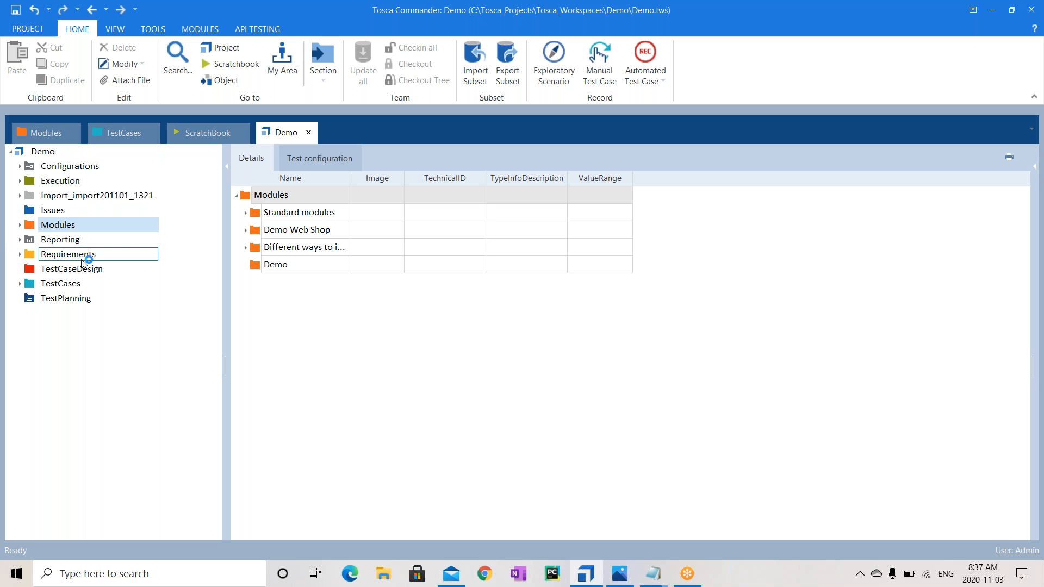
click(82, 266)
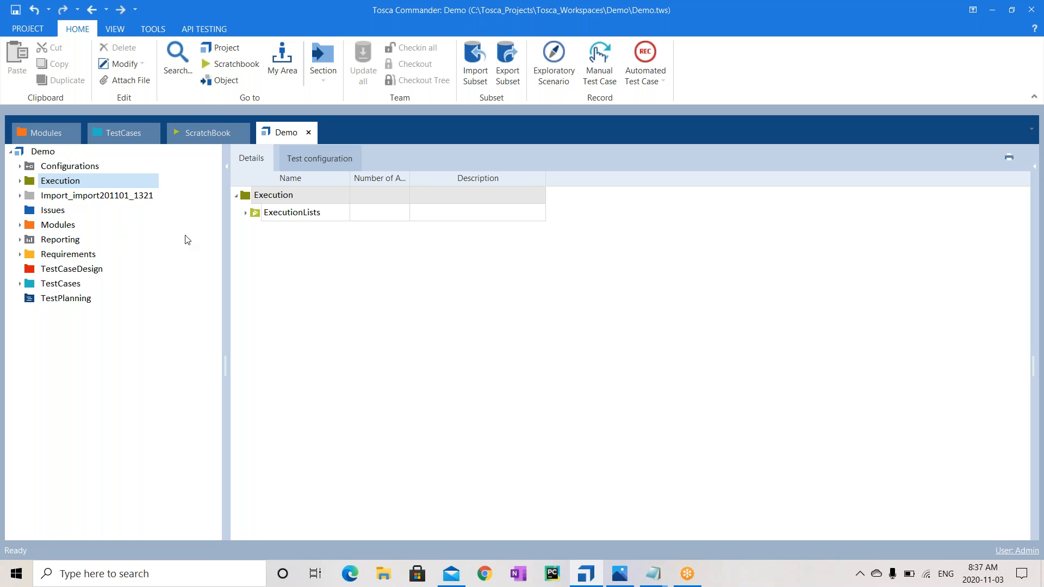
click(246, 213)
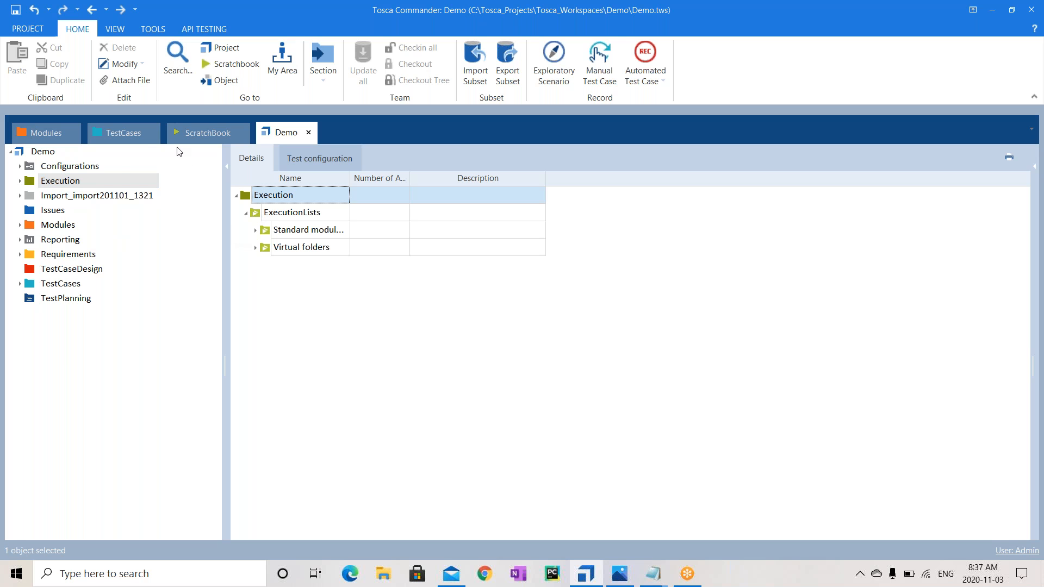
Flip through TestCases, Modules and Demo tabs, reveal TBox XEngines under ExecutionLists, then view Reporting
click(128, 135)
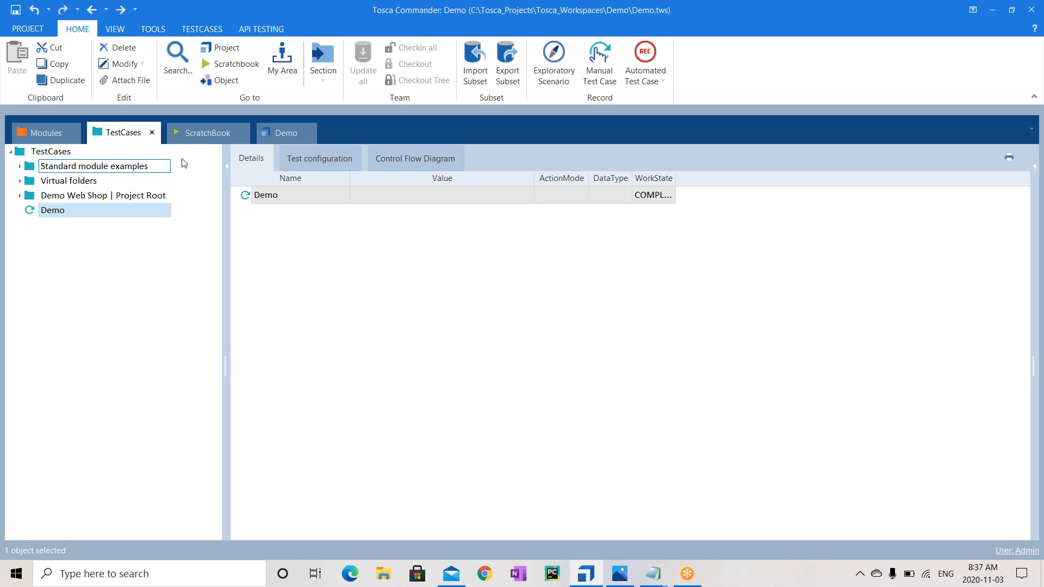
click(42, 135)
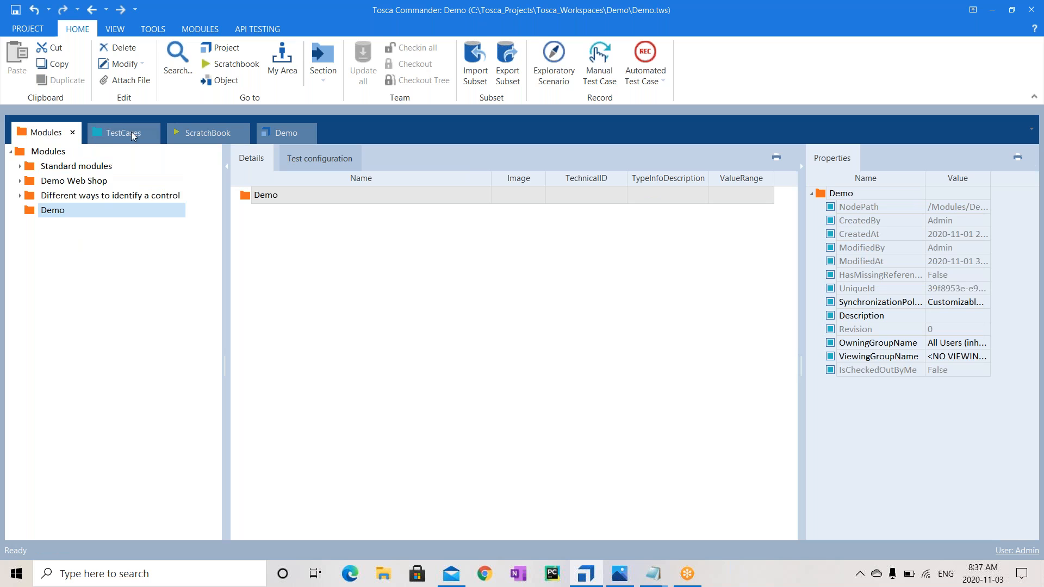
click(282, 134)
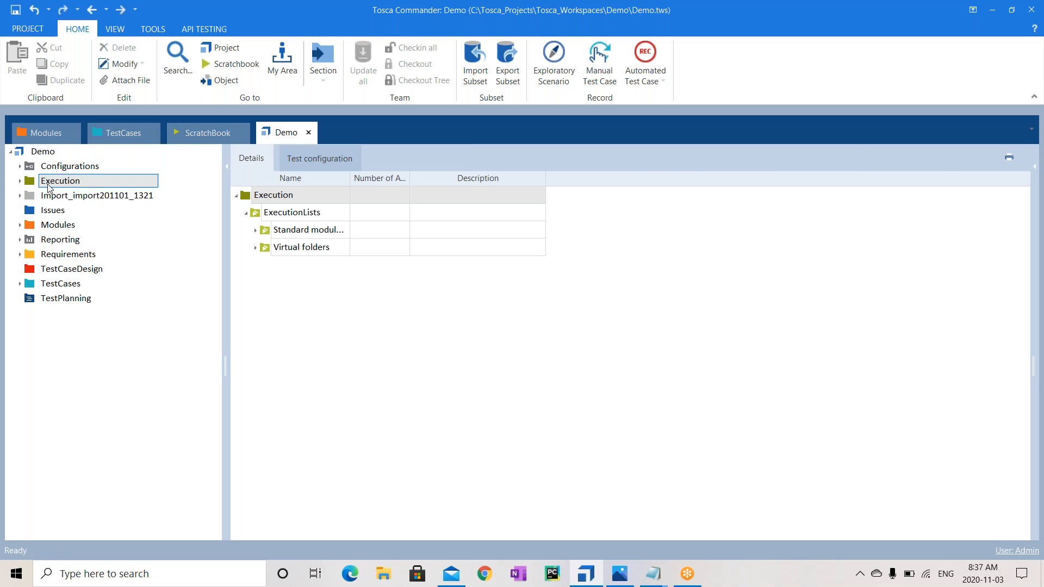
click(292, 215)
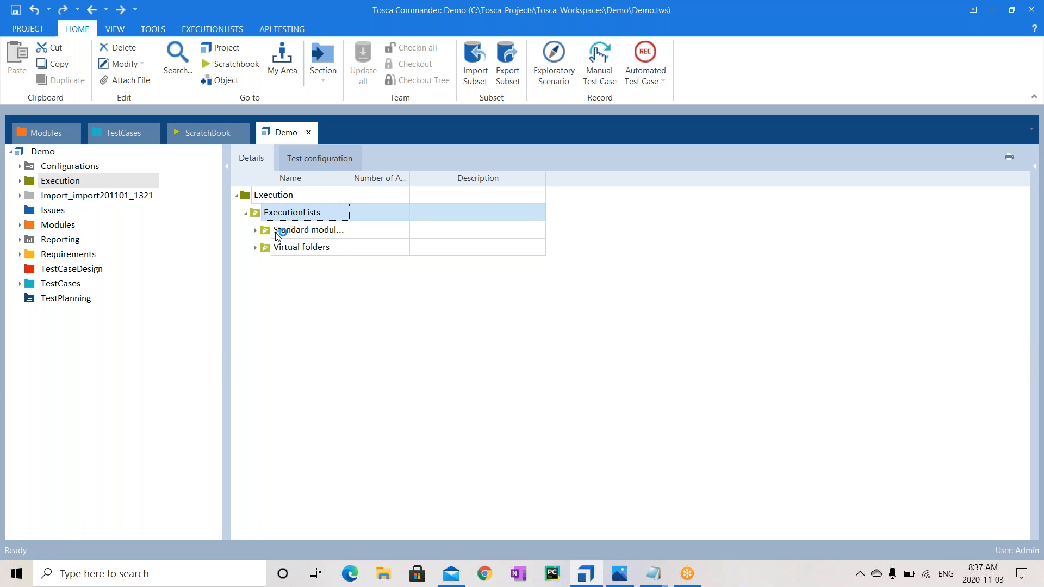
click(256, 230)
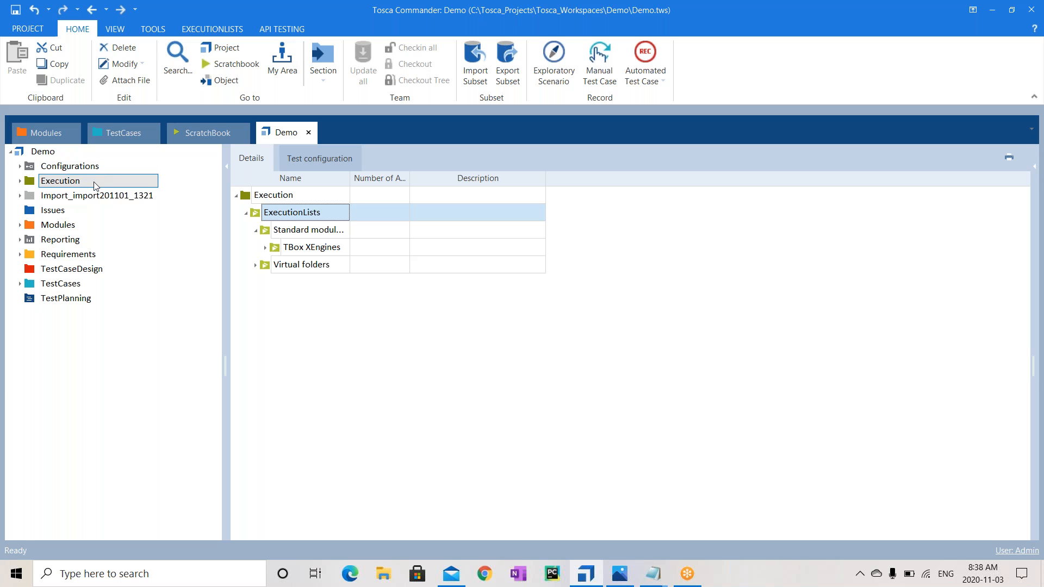
click(68, 244)
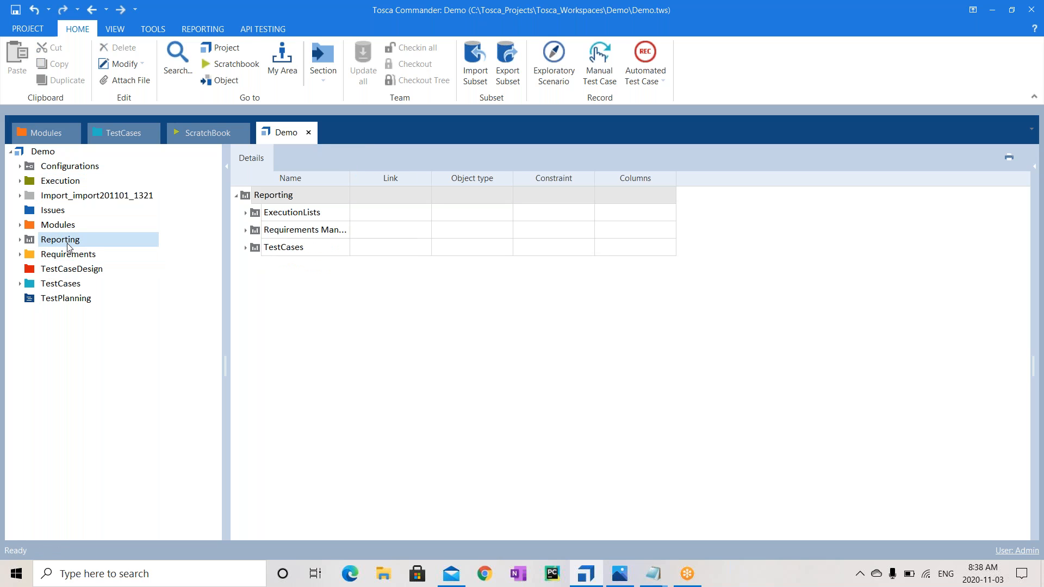
Inspect the Import_import201101_1321 folder without renaming it, then view the Requirements folder
click(80, 198)
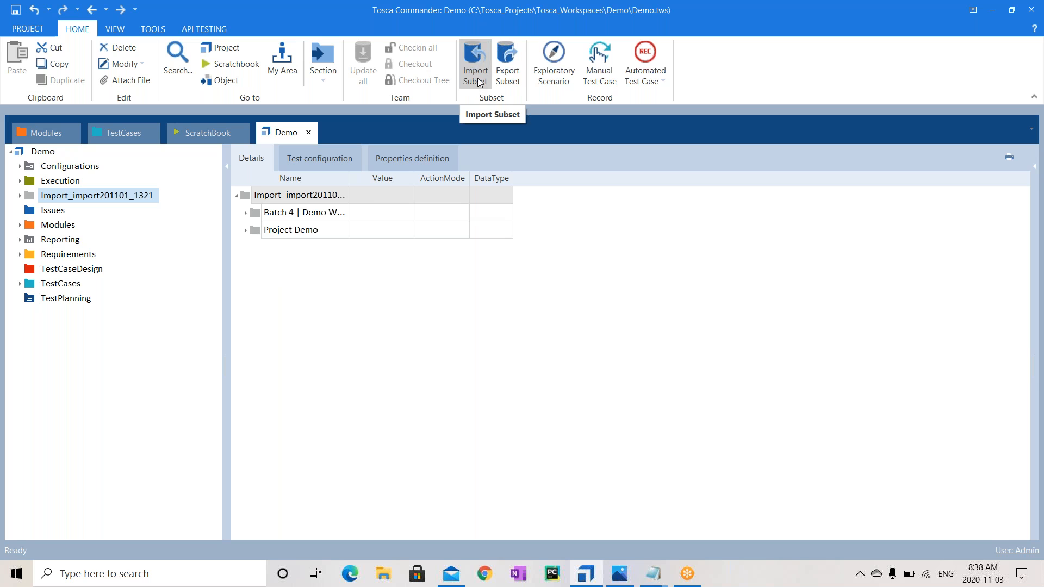
click(102, 196)
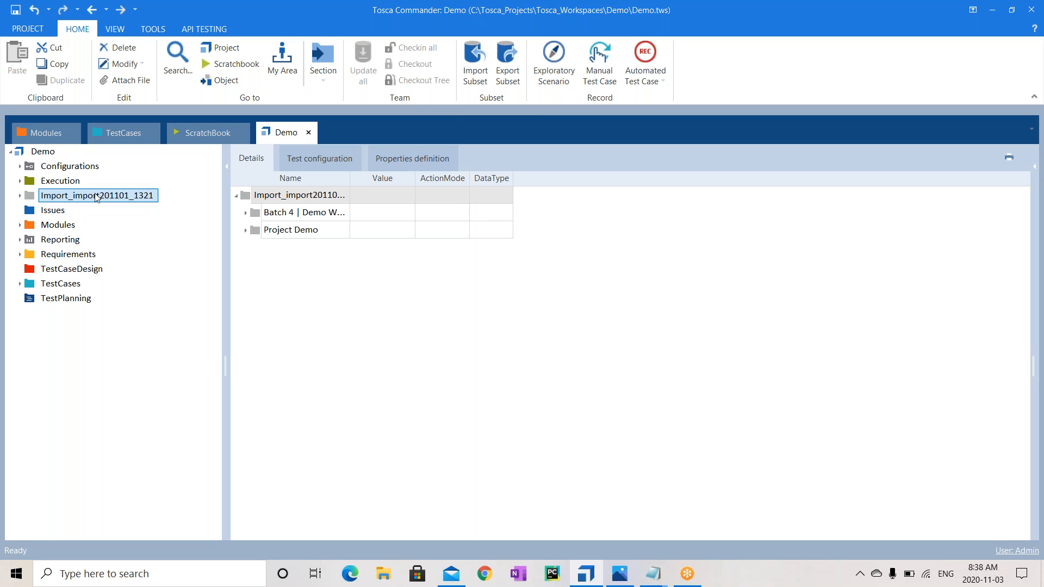
click(76, 240)
click(78, 256)
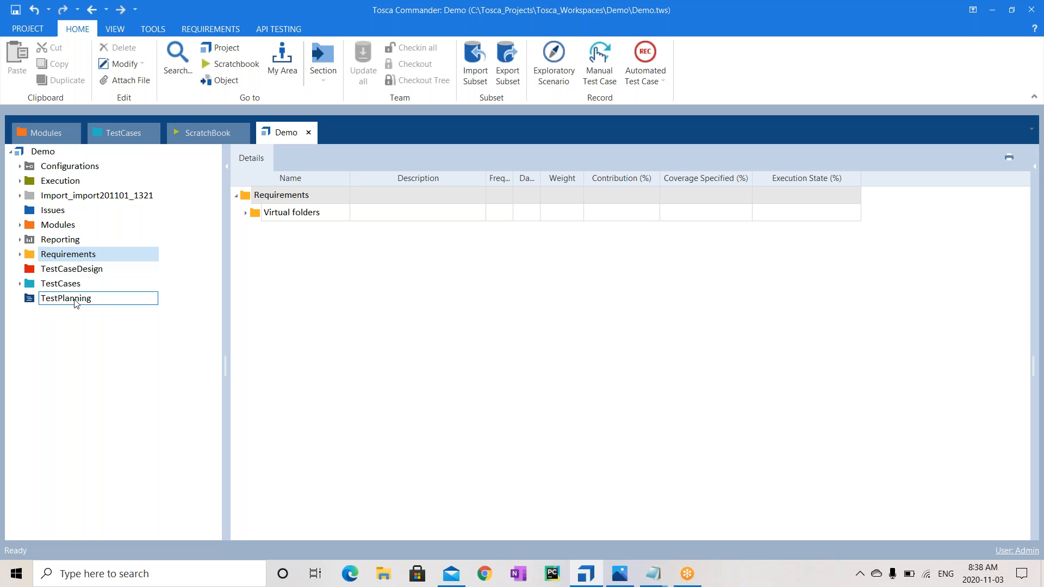
View the Issues folder and its context actions, then the Execution and TestCaseDesign sections
click(57, 216)
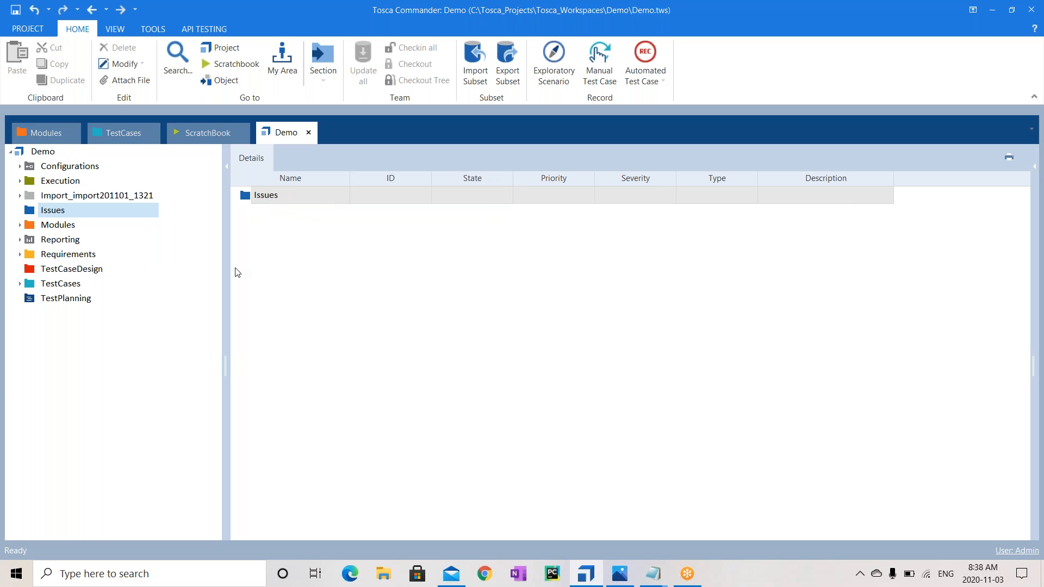
right_click(283, 203)
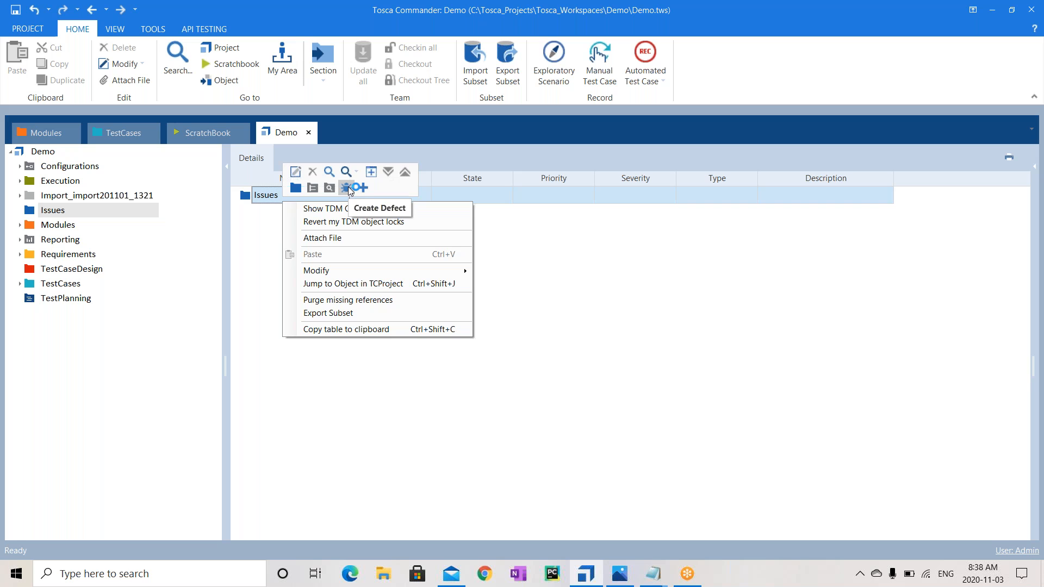
click(234, 242)
click(84, 210)
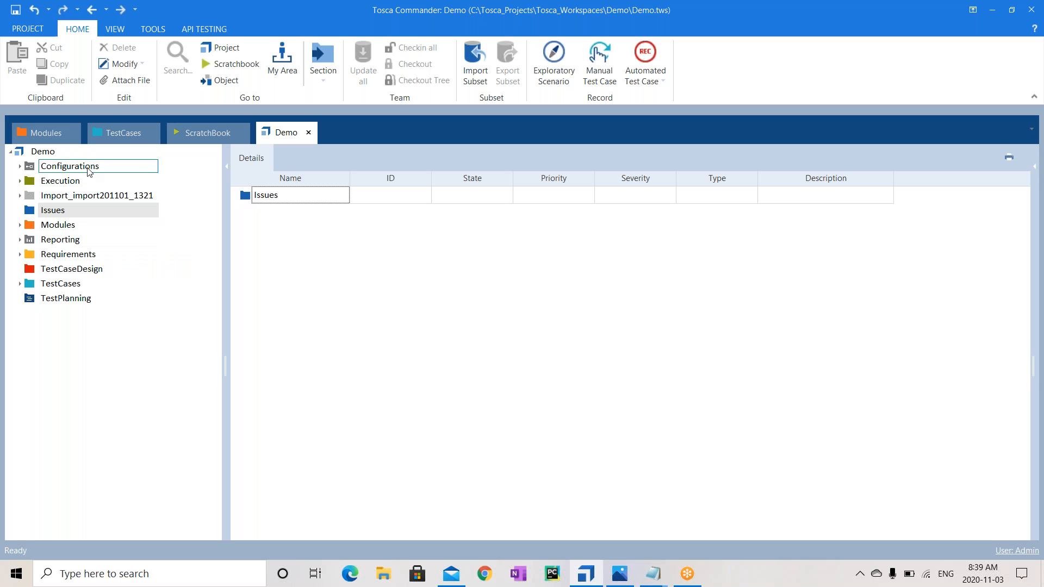
click(73, 186)
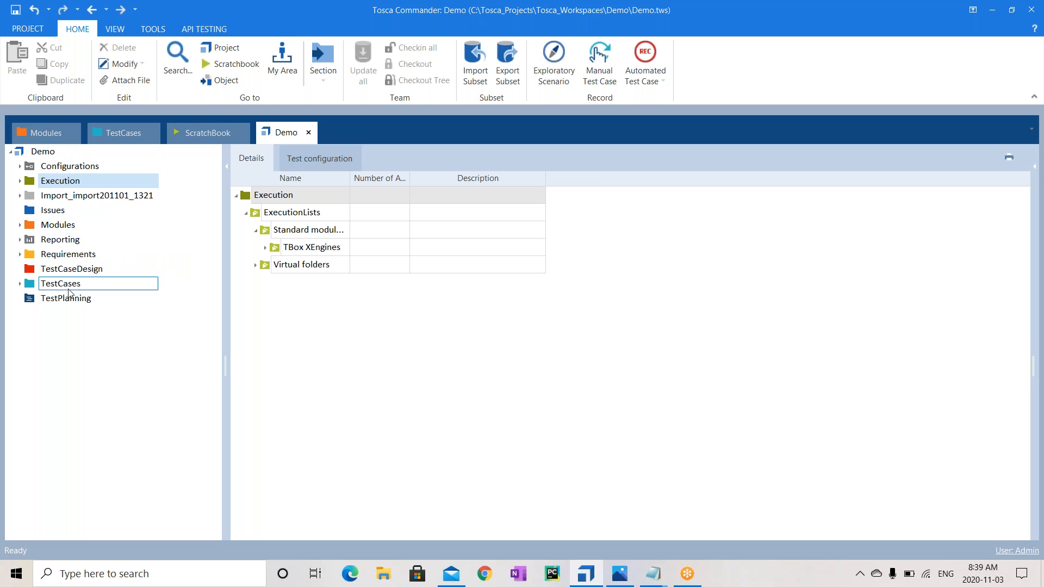
click(91, 271)
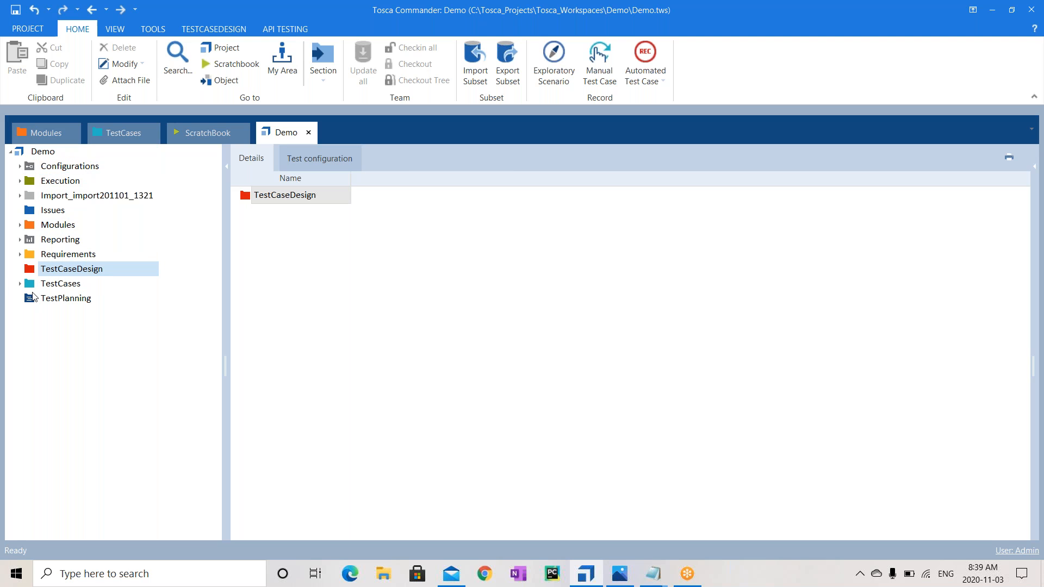
Check the empty TestPlanning schedule, then switch to Modules, glancing at the API TESTING ribbon
click(82, 299)
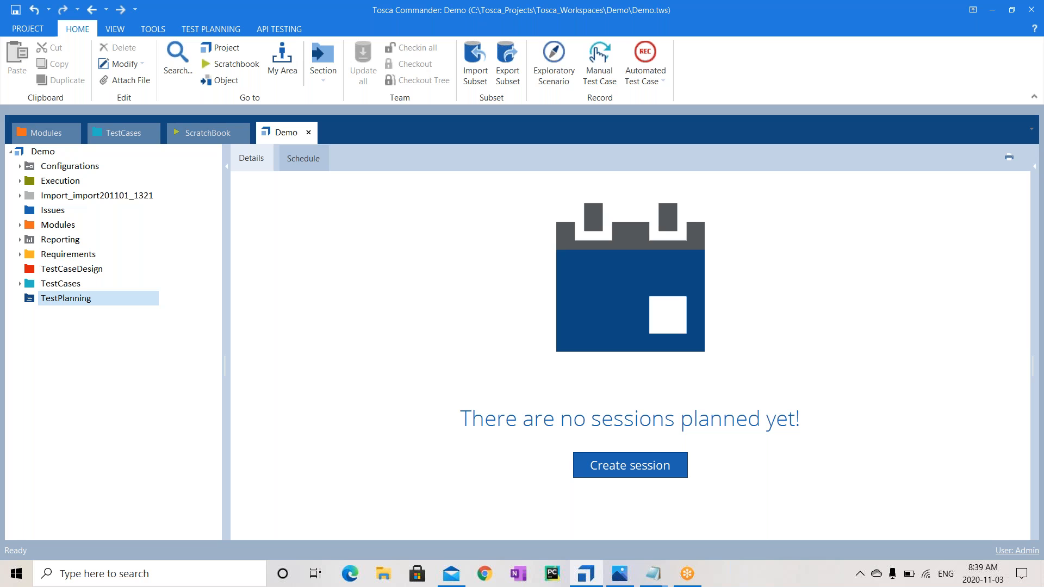
click(43, 133)
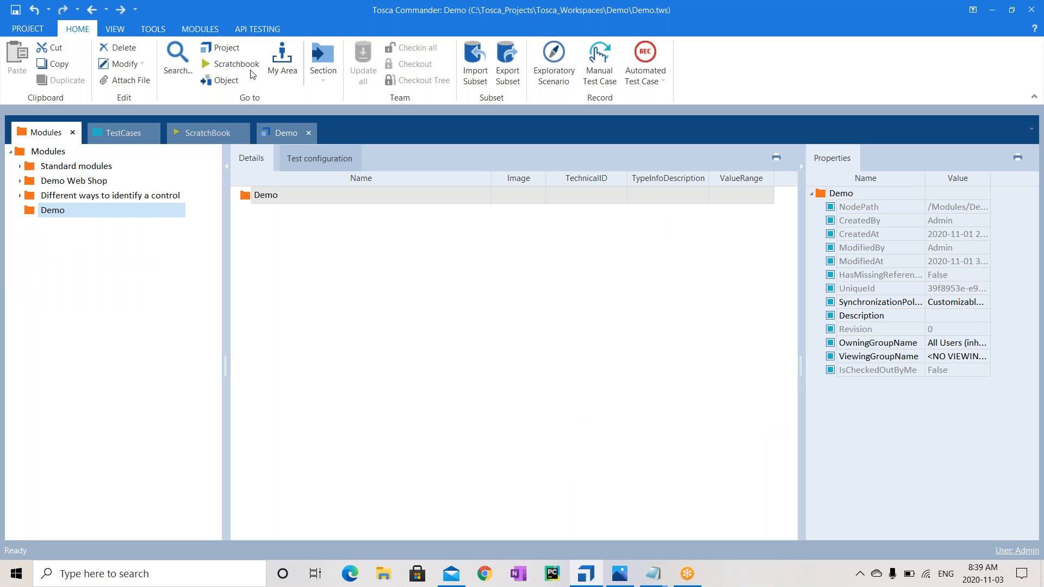
click(252, 30)
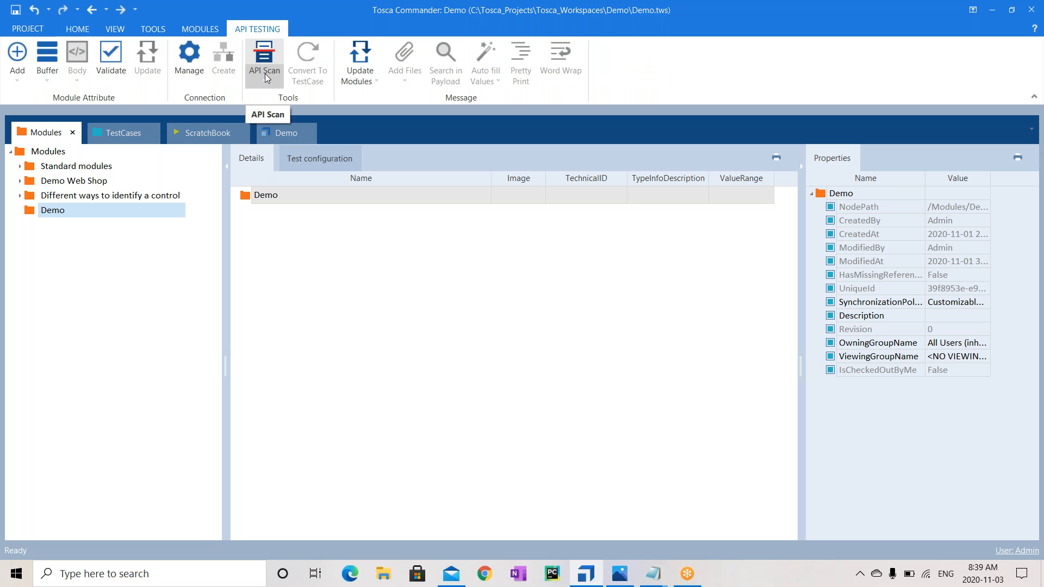
click(77, 32)
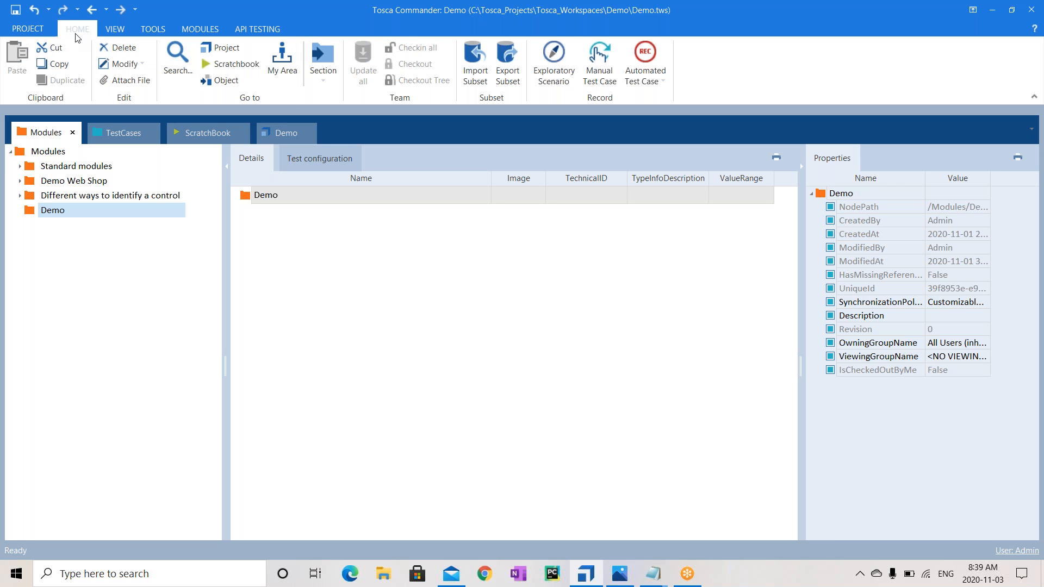
Select the root Modules and Demo folders, then launch Chrome to enter a web address
click(54, 155)
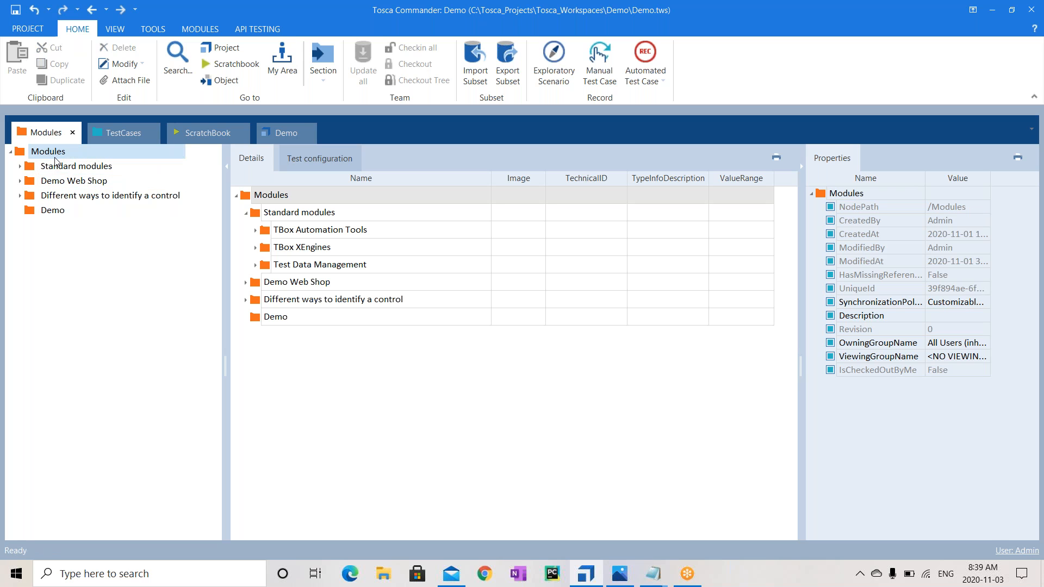
click(50, 212)
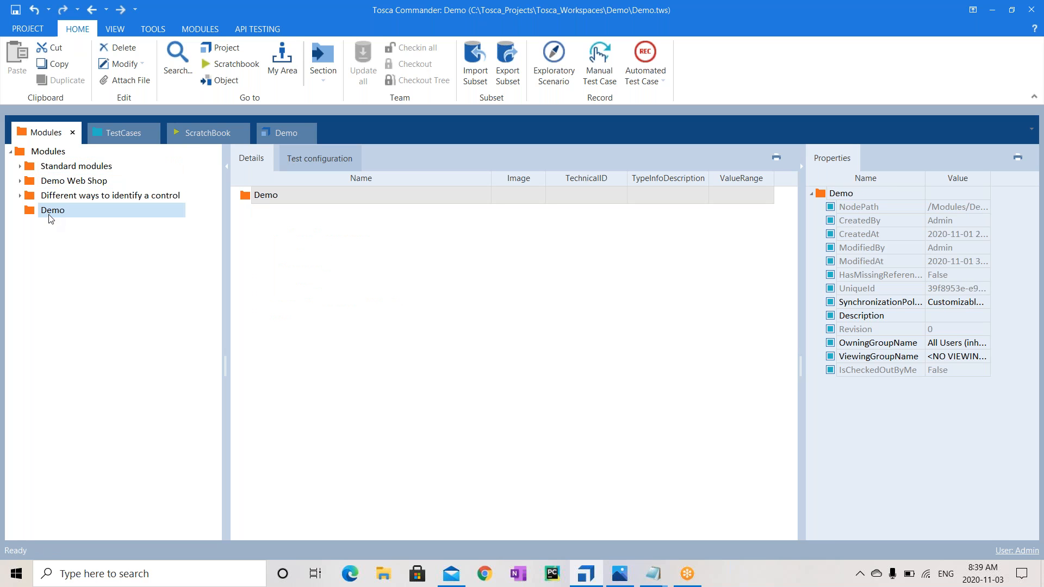
click(492, 581)
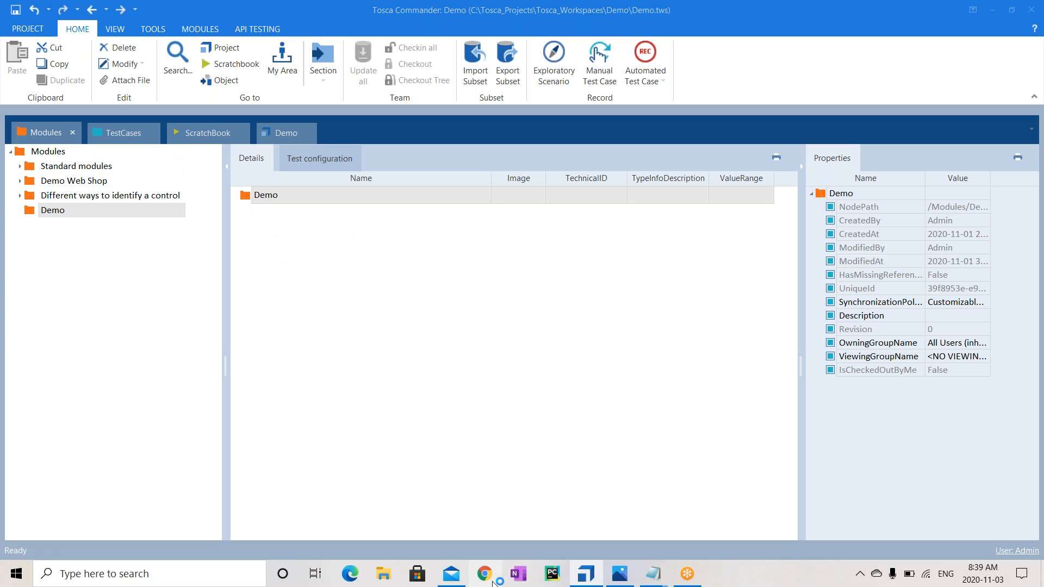
click(186, 35)
Load demowebshop.tricentis.com by typing 'demo' and accepting the suggestion, then close Chrome
text(demowebshop.tricentis.com)
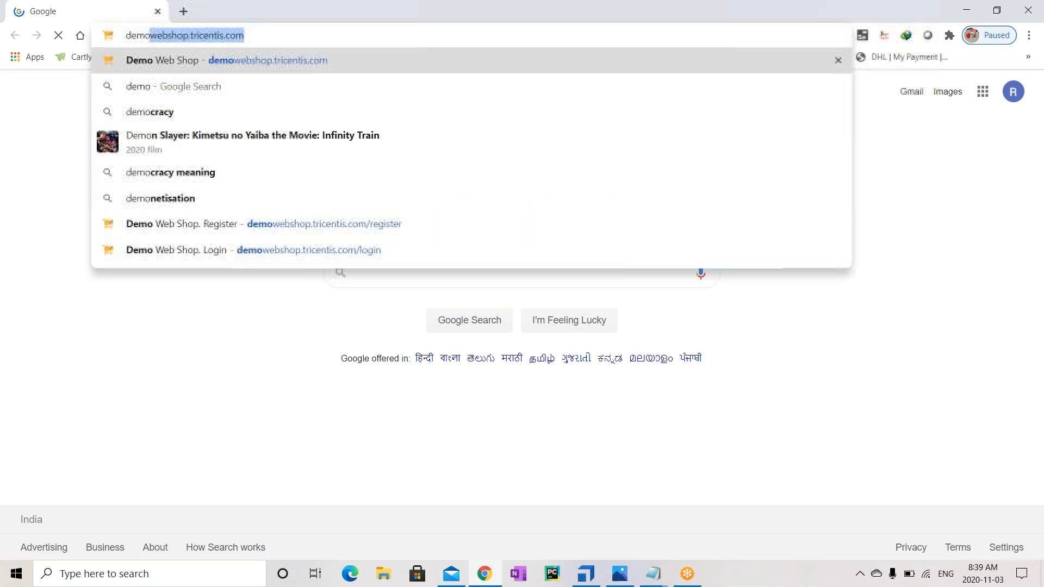
key(Return)
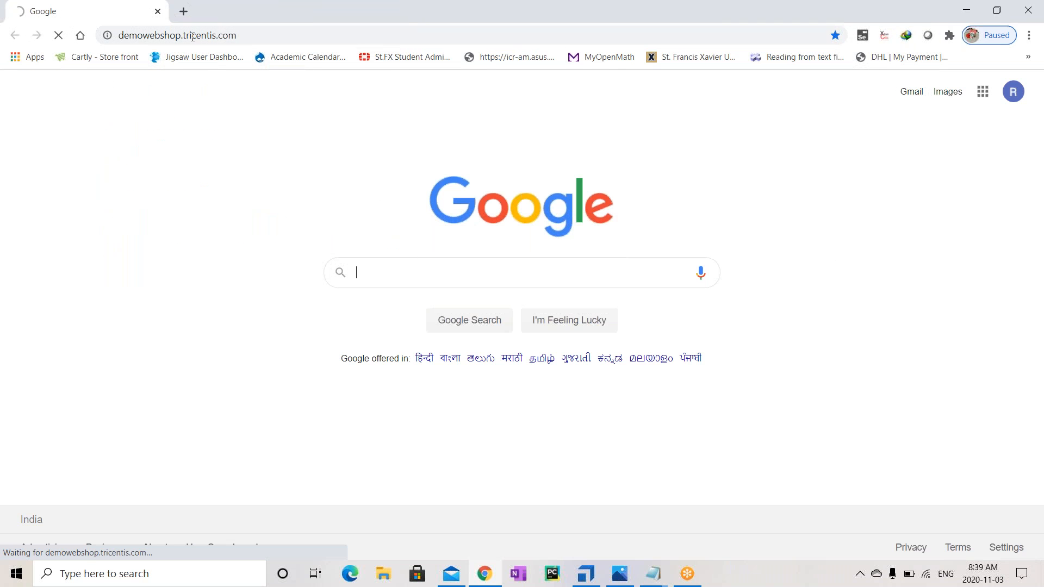
click(246, 34)
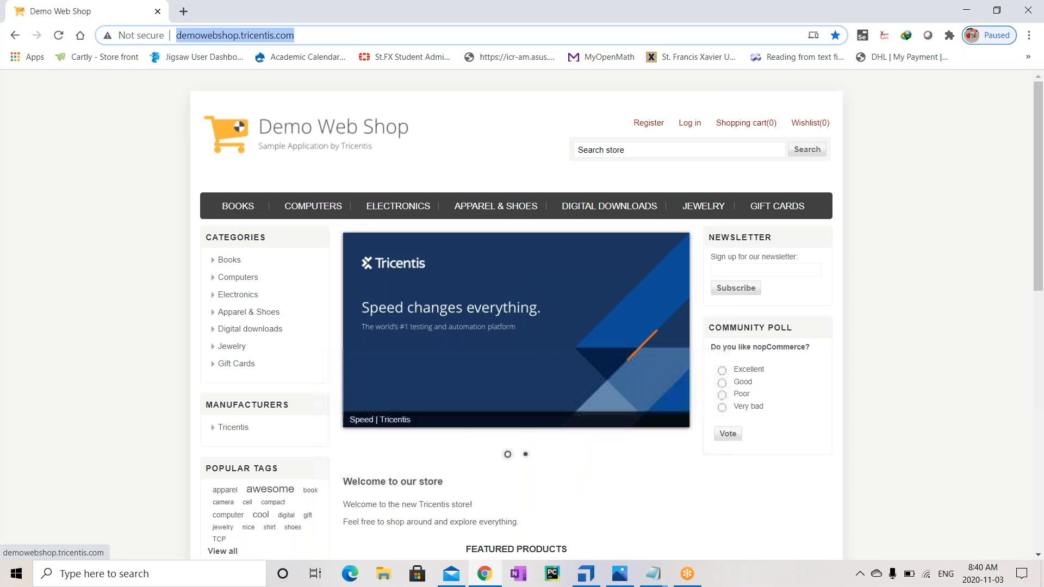
click(157, 12)
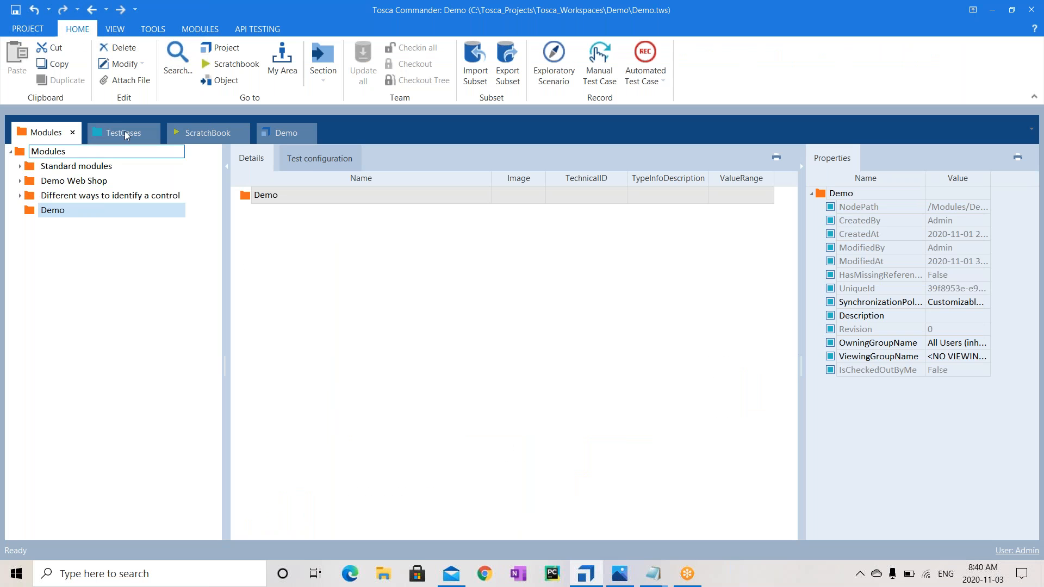
Expand Standard modules, collapse File Operations, Basic Windows Operations and TBox Automation Tools, then switch to Notepad
click(19, 166)
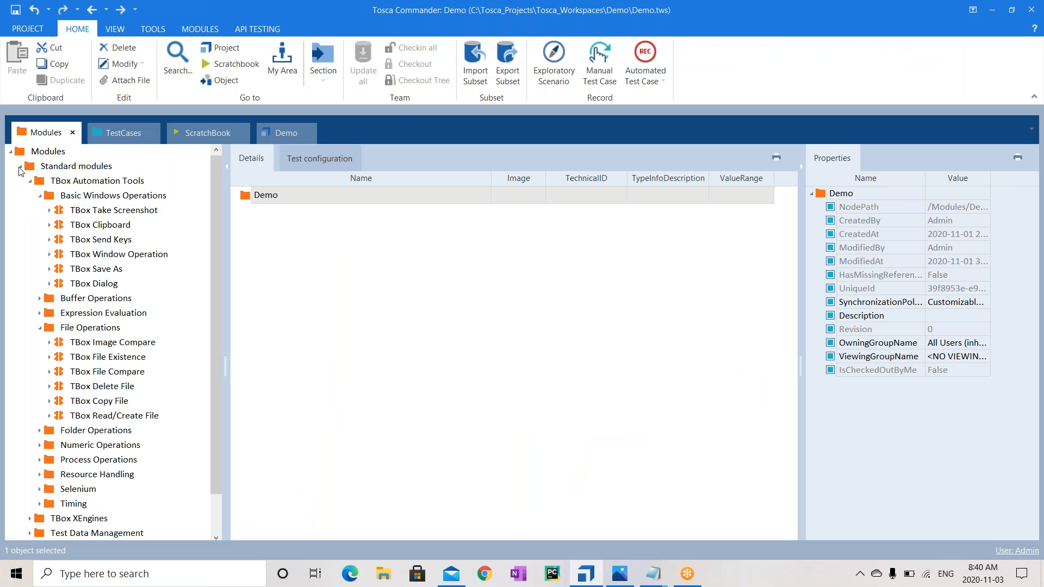
click(40, 328)
click(40, 196)
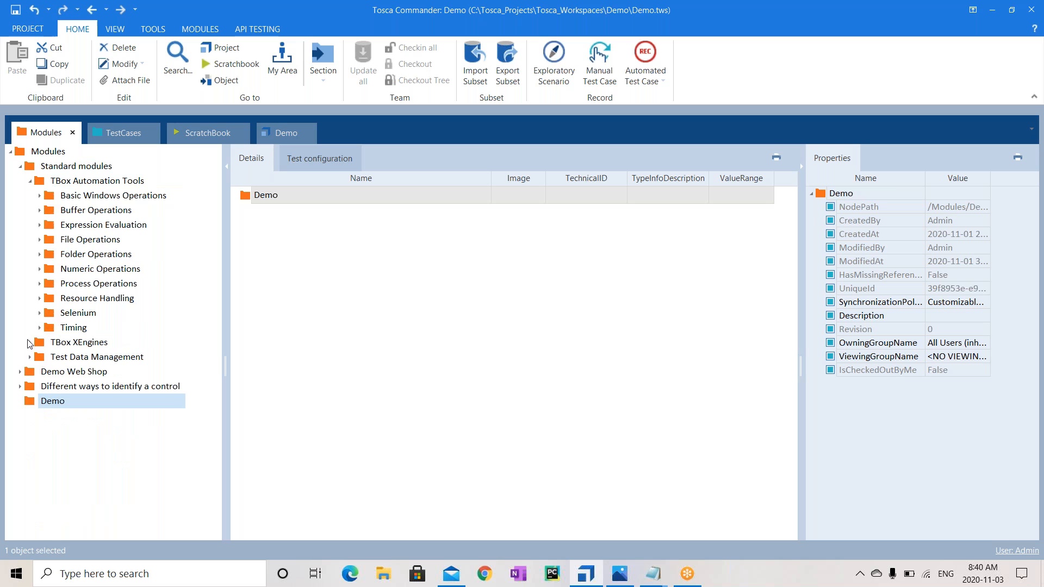
click(30, 181)
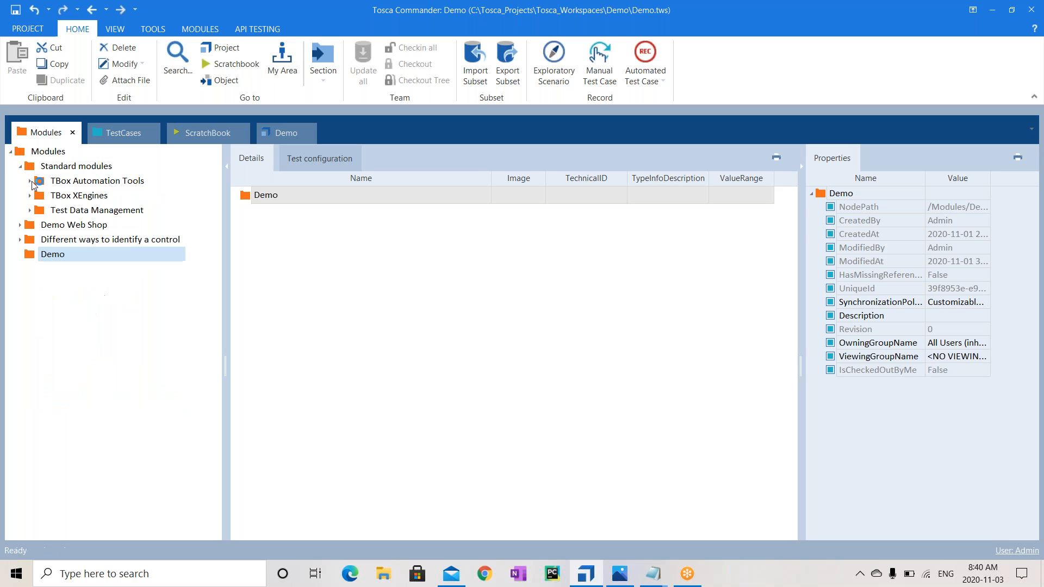
click(114, 167)
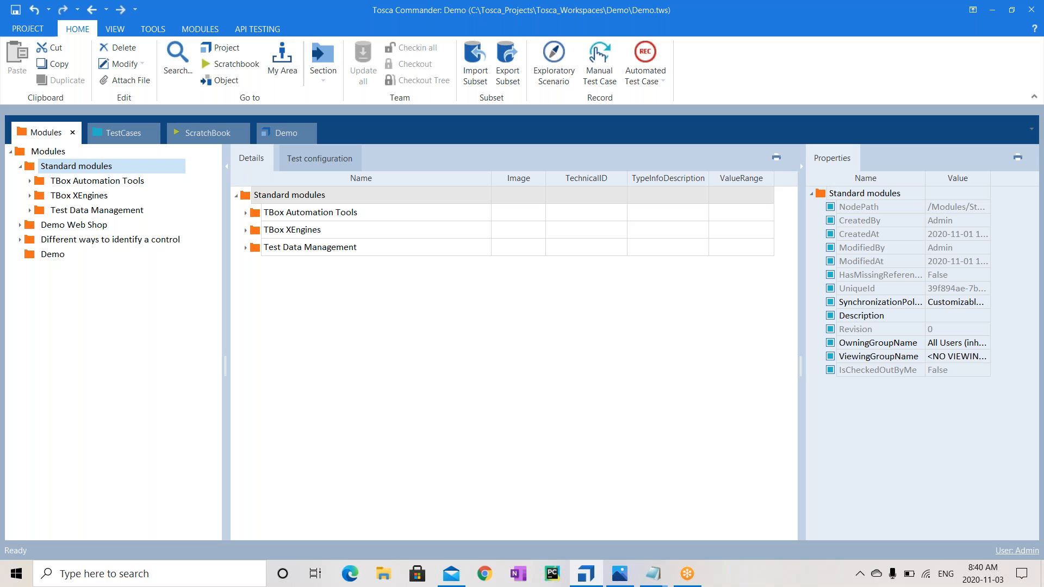
click(653, 573)
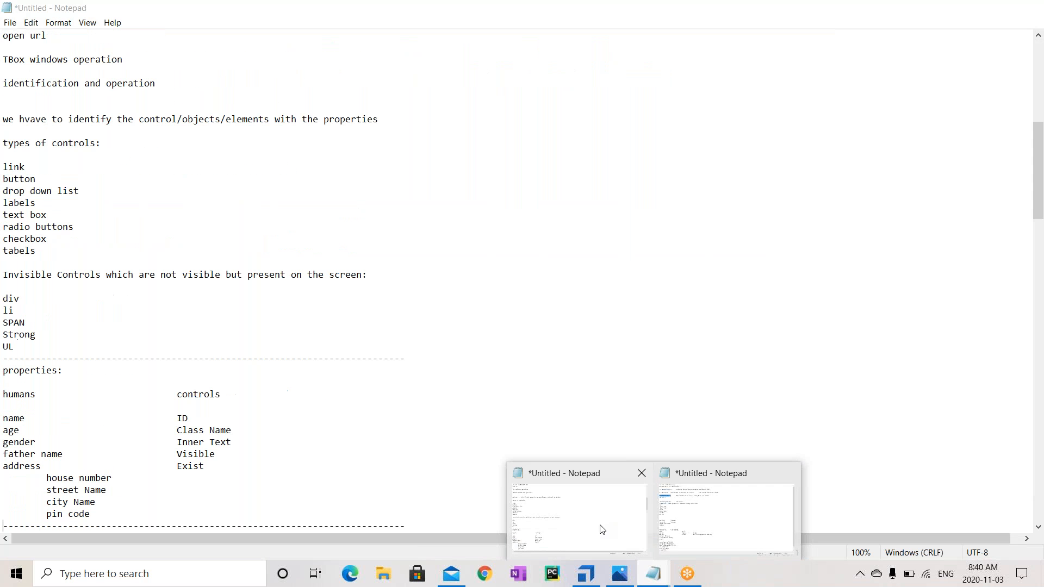
Below 'Reusablity' in the second Notepad, add 'Framework:' with lines 'TBox Latest' and 'Classic Engines (Old)'
click(716, 522)
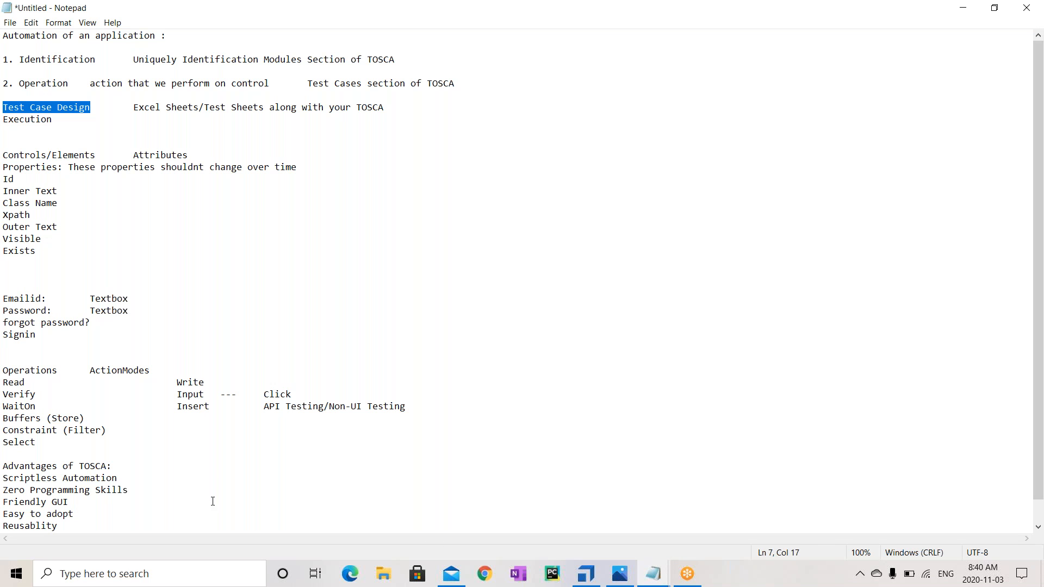
click(89, 524)
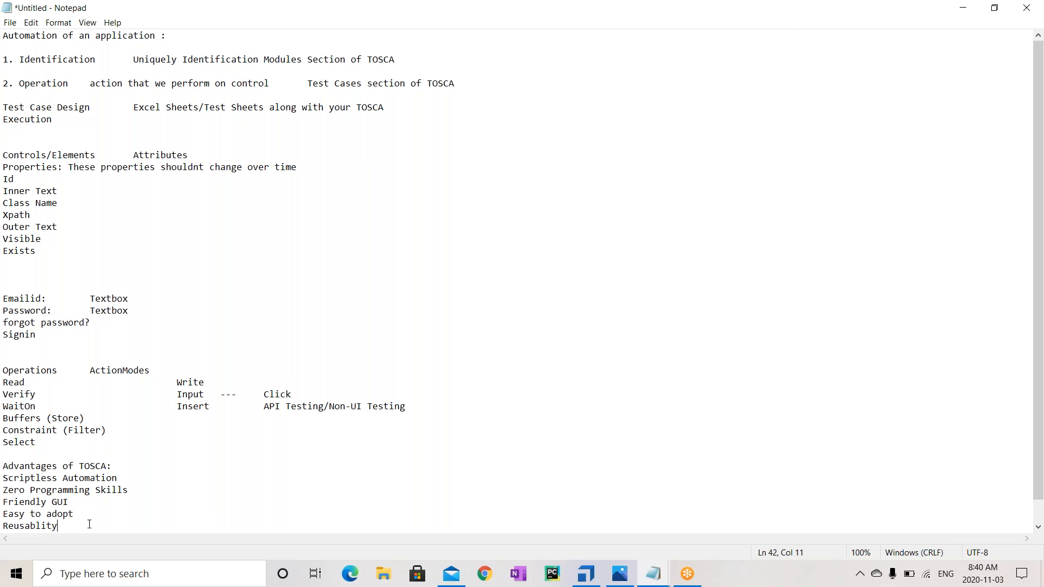
key(Return)
key(Return)
key(Return)
text(Framewor)
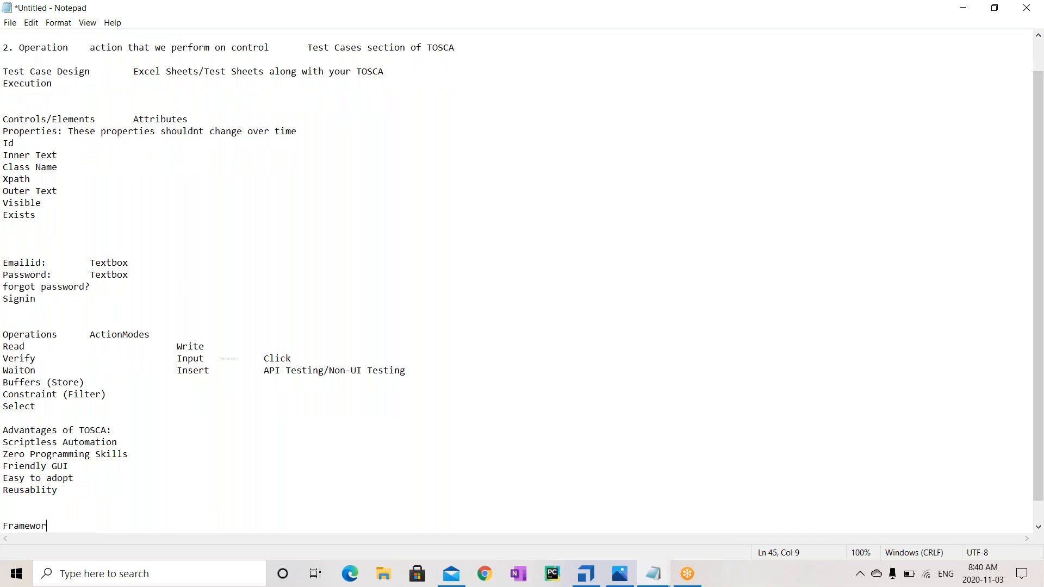
text(k:)
key(Return)
text(T)
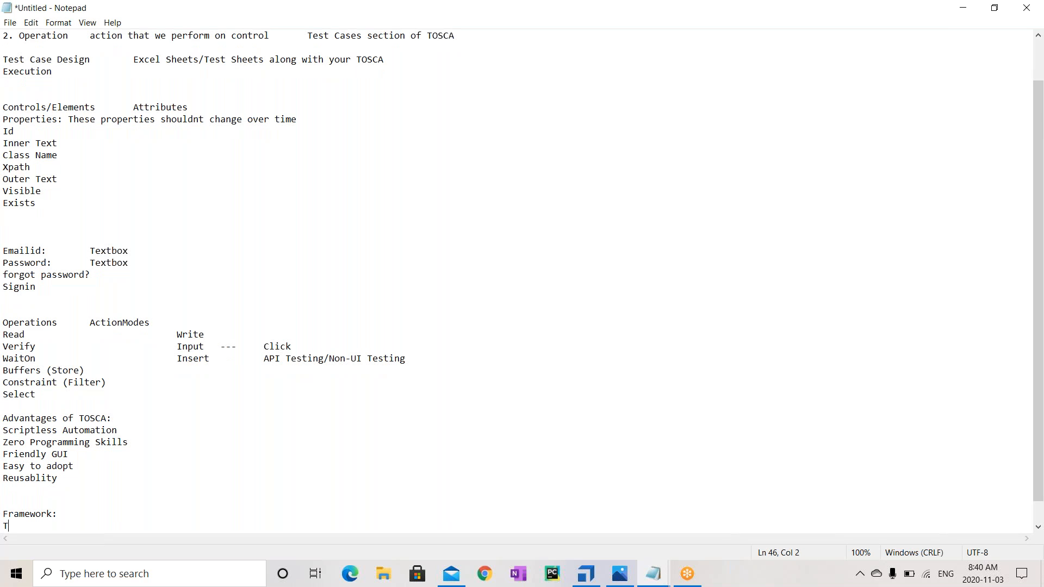
text(Box	Latest)
key(Return)
text(Classic)
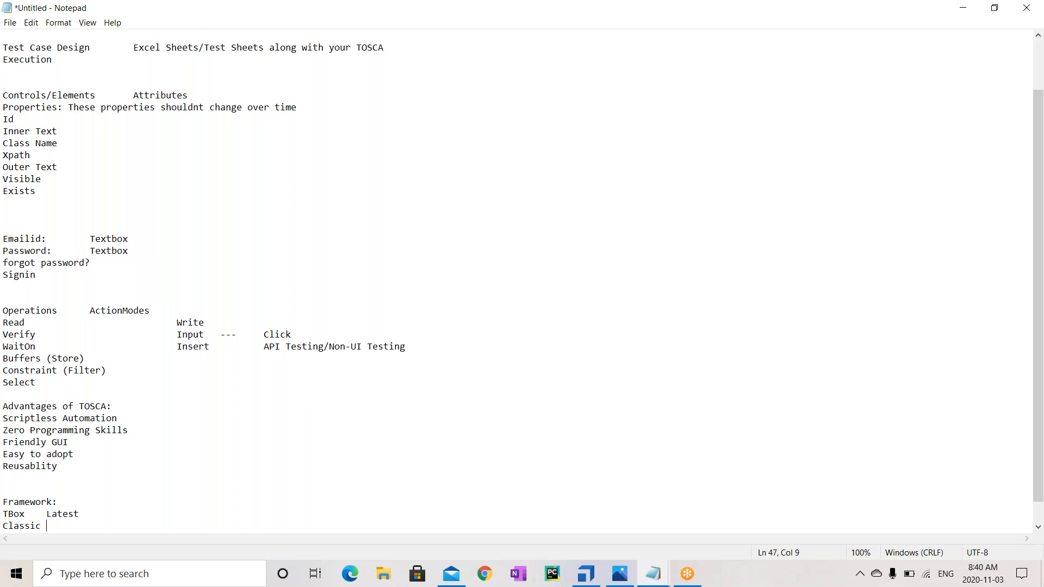
text(Engines ()
text(Old))
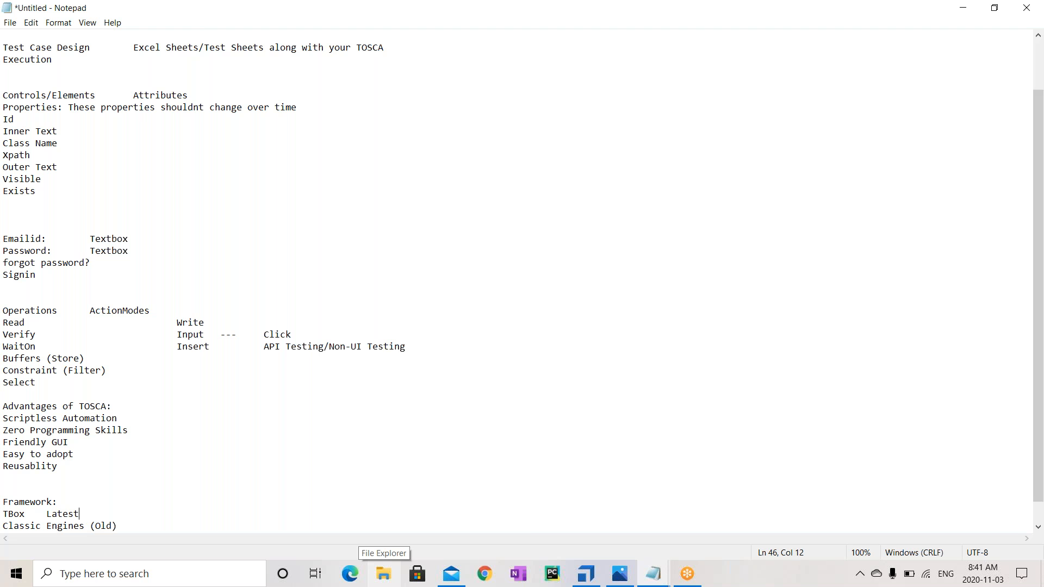
Back in Tosca Commander, expand Test Data Management and peek into TBox XEngines and TBox Automation Tools
mouse_move(585, 573)
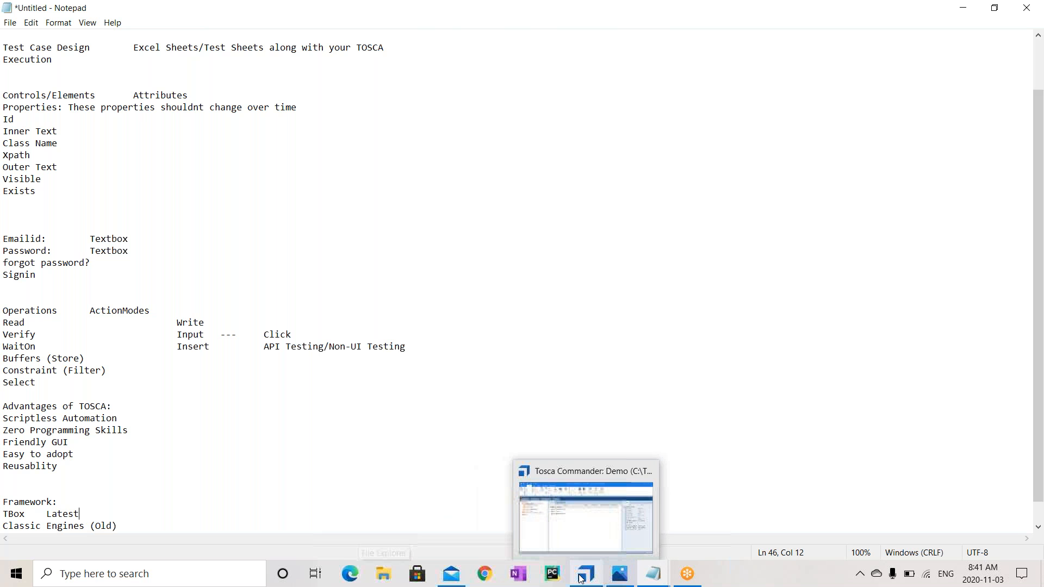
click(538, 505)
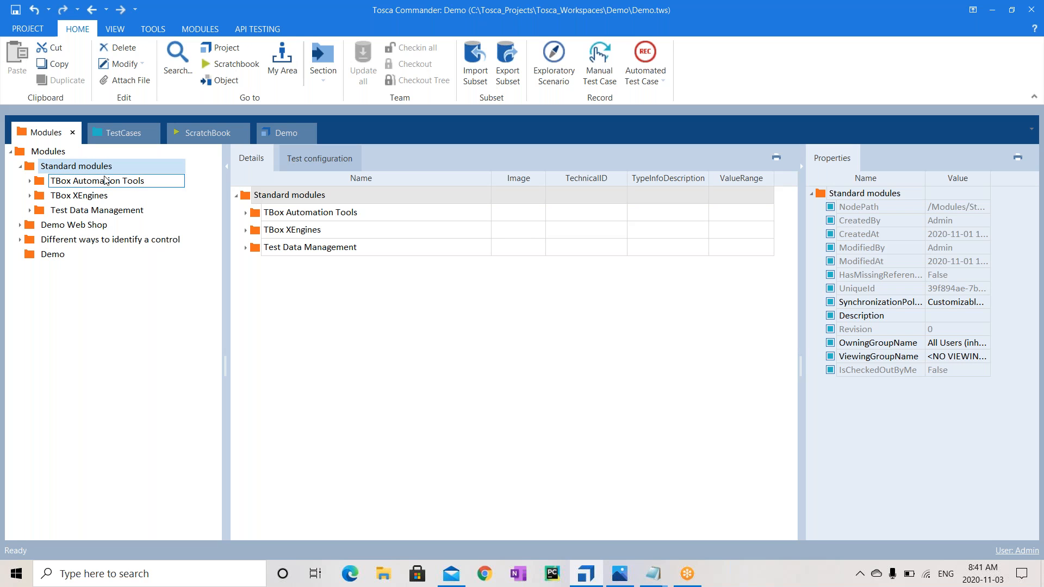
click(30, 211)
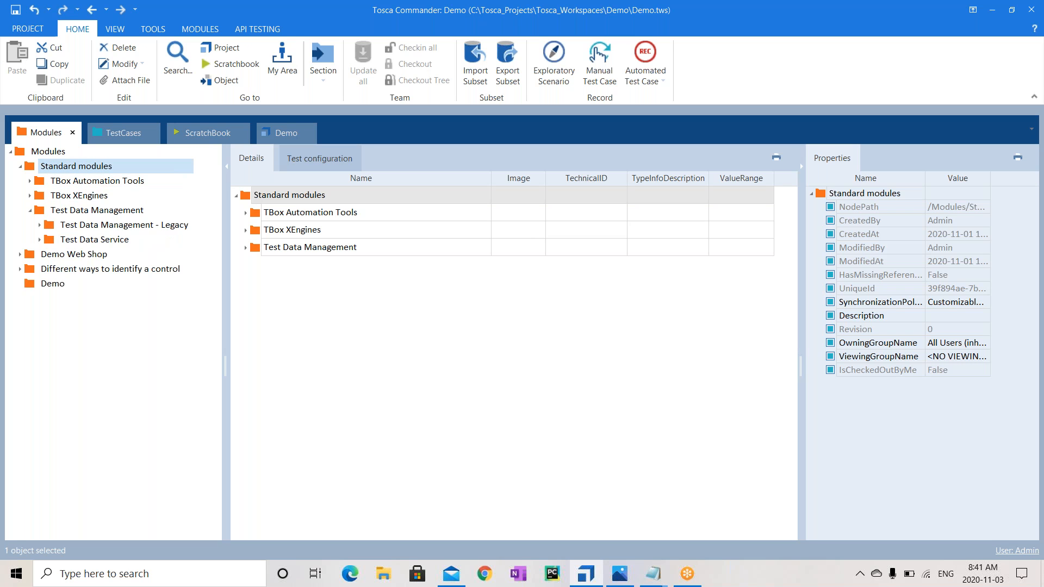
click(31, 197)
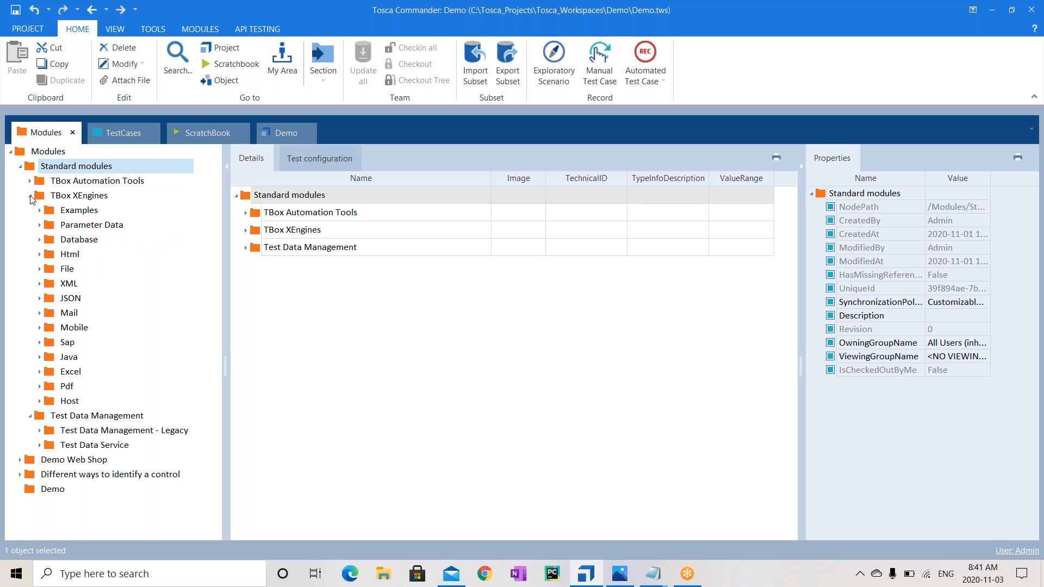
click(31, 197)
click(31, 198)
click(29, 183)
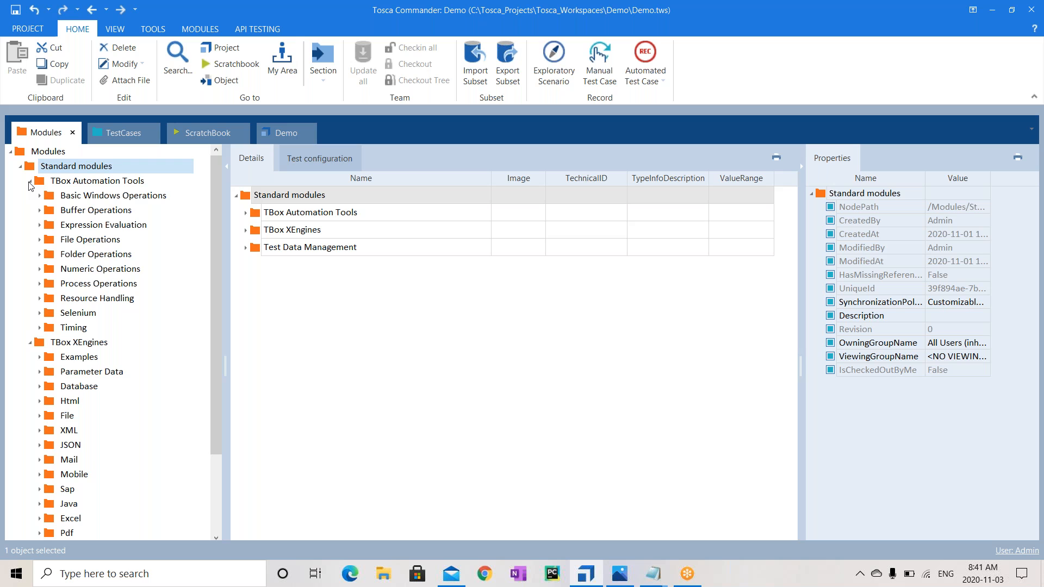
click(30, 183)
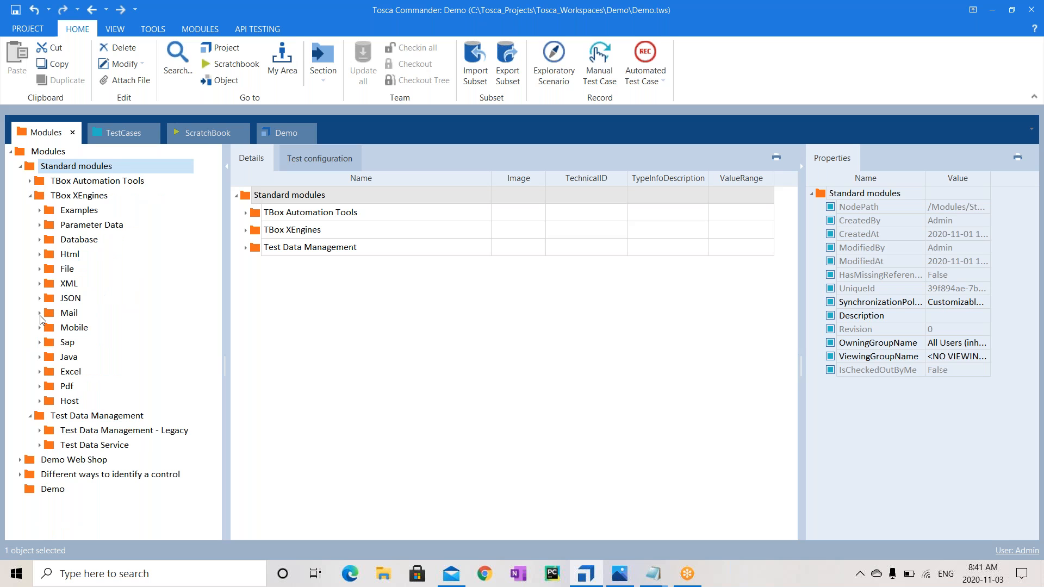
View the Test Data Management - Legacy modules, collapse it, then expand and collapse Test Data Service
click(42, 434)
click(41, 431)
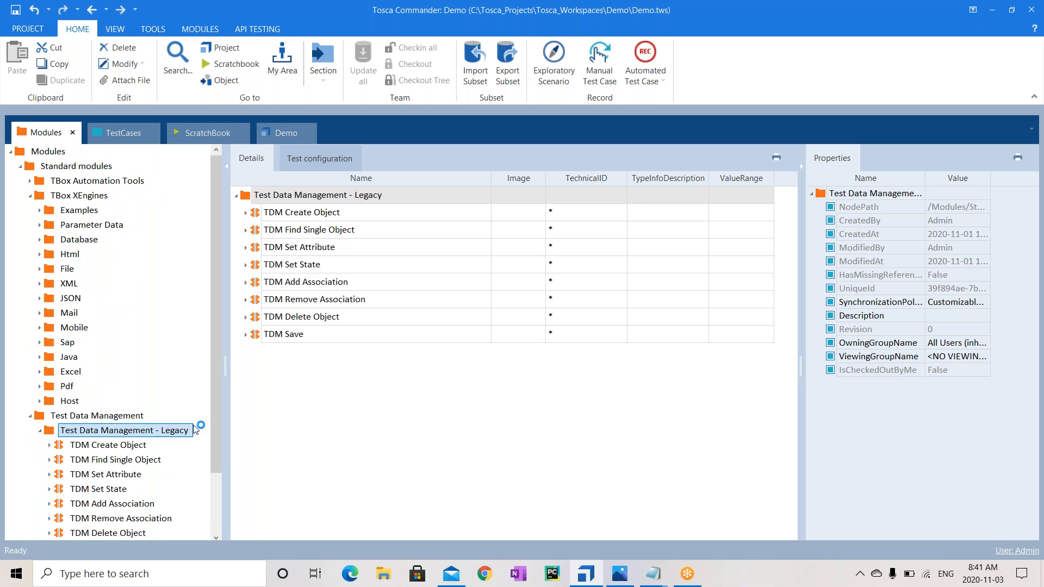
drag(217, 458, 225, 541)
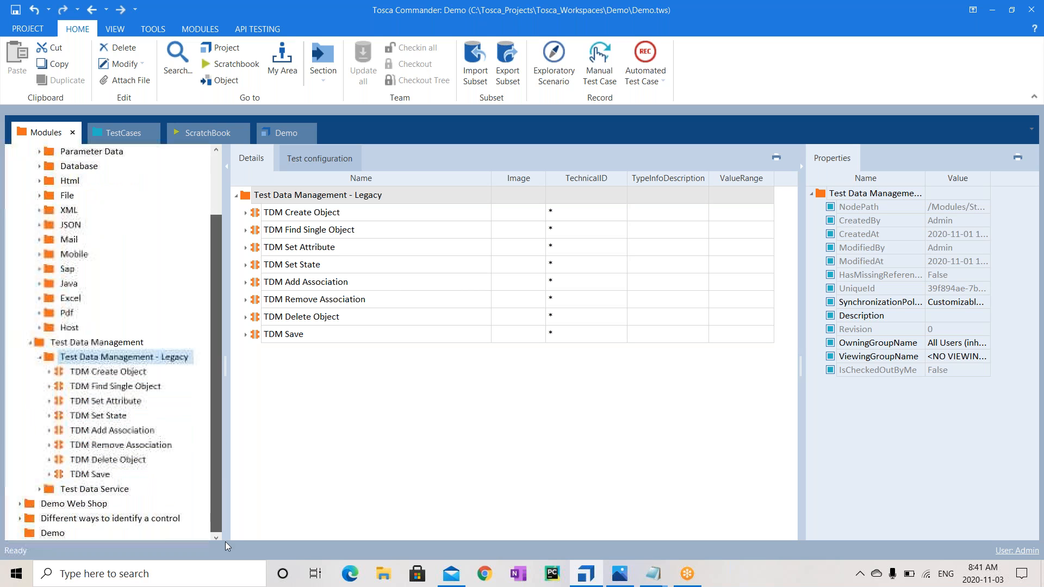
click(39, 357)
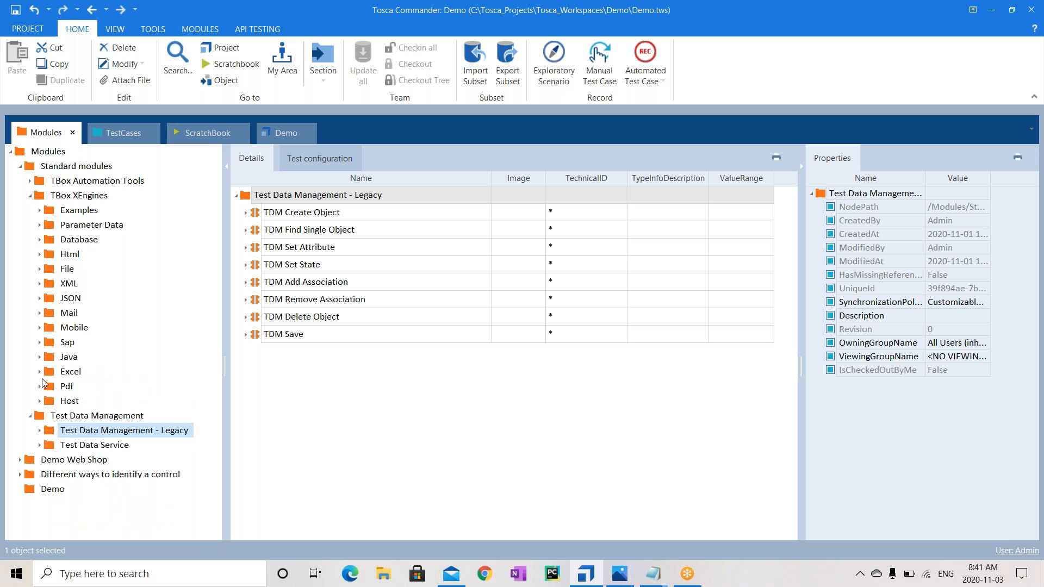
click(40, 445)
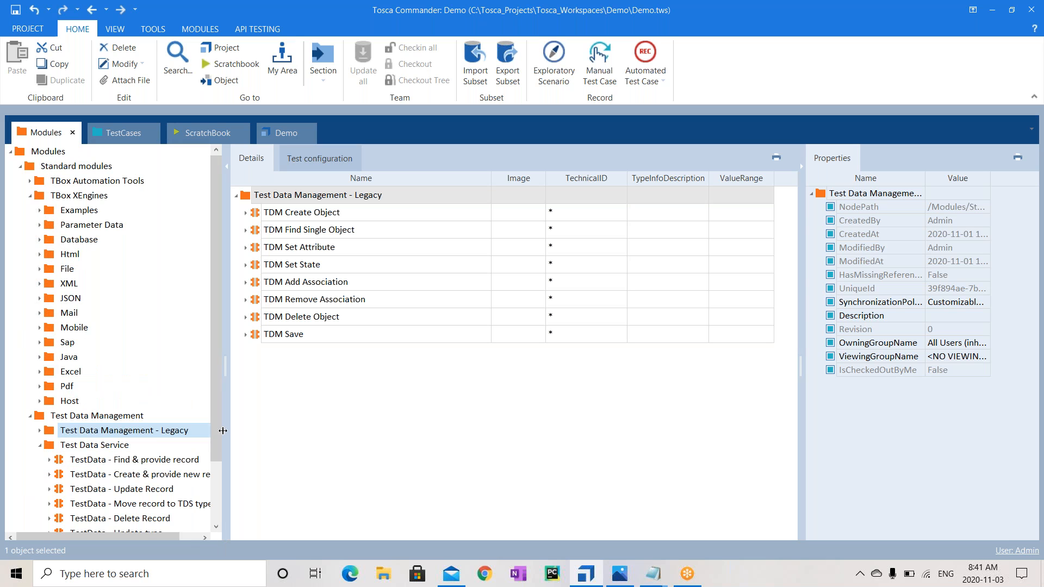
scroll(141, 478, down, 2)
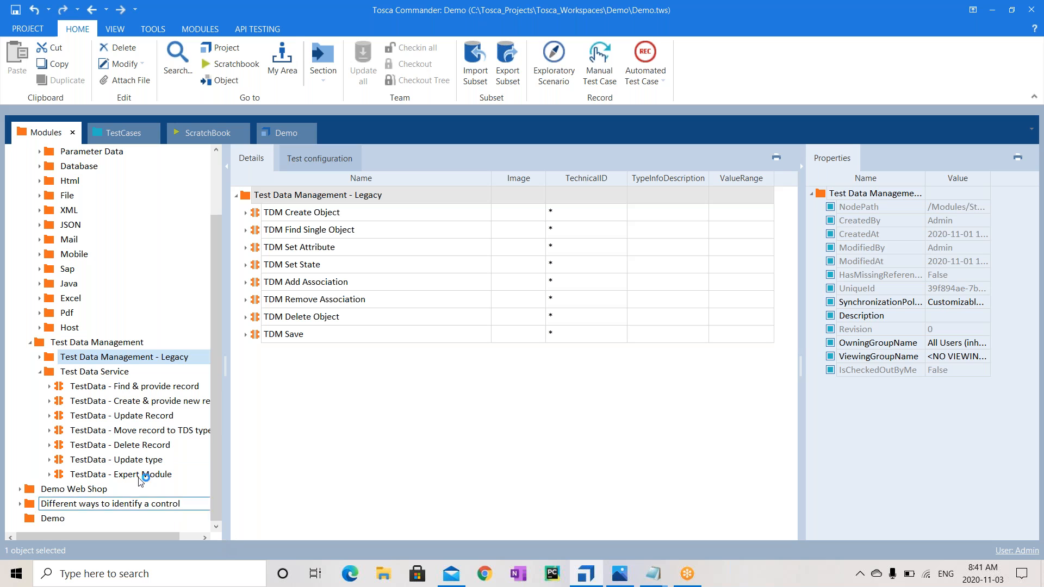
click(40, 371)
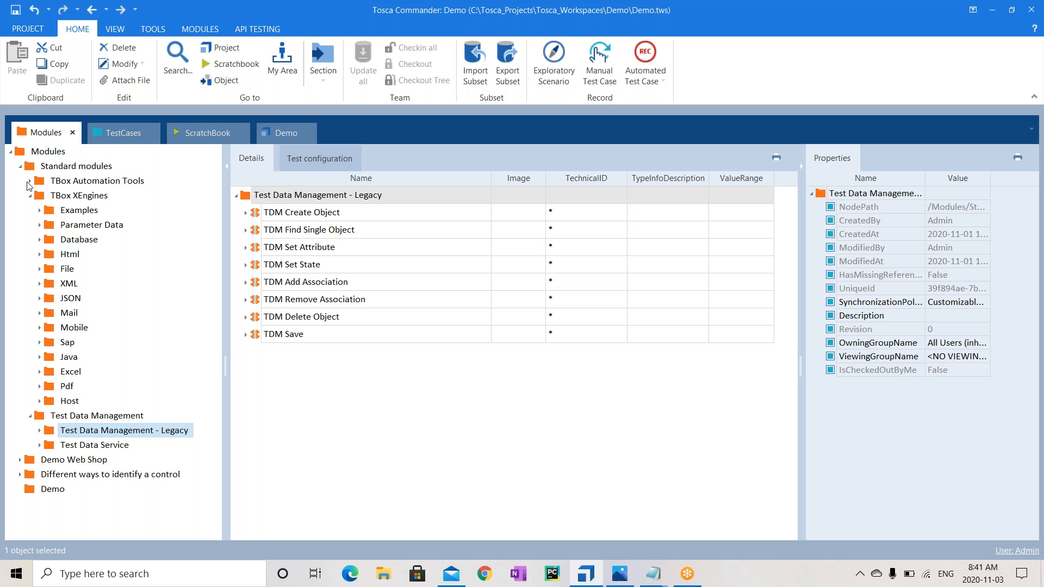
click(85, 199)
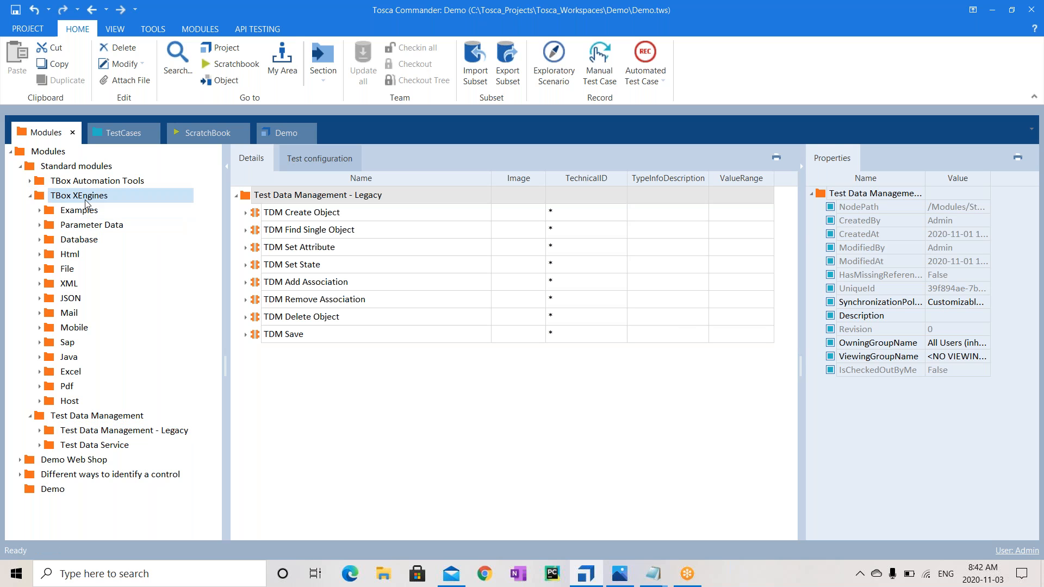
Browse the TBox XEngines subfolders, expanding and collapsing Html, Examples, JSON and Parameter Data
click(85, 199)
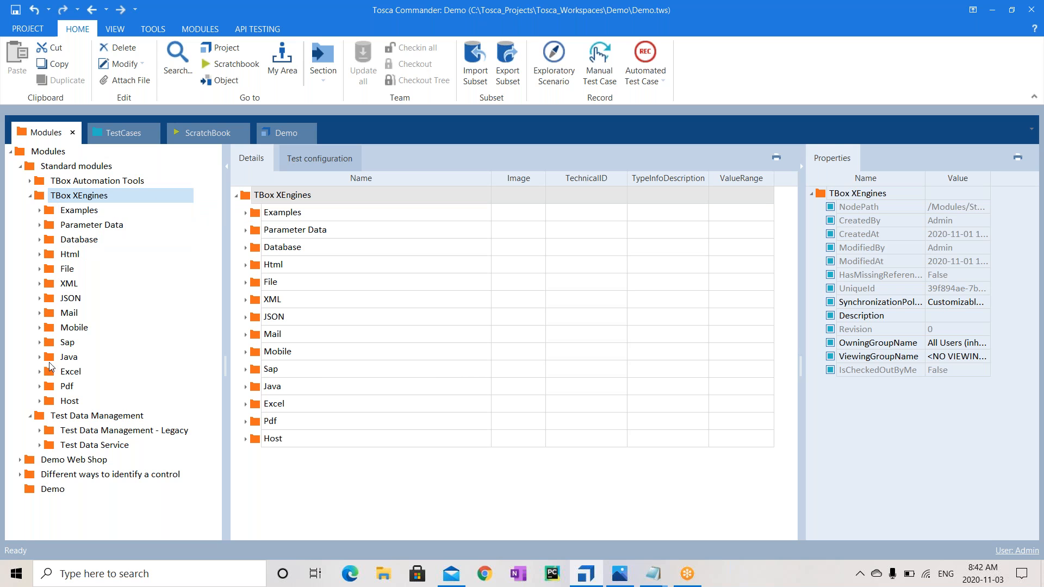
click(39, 253)
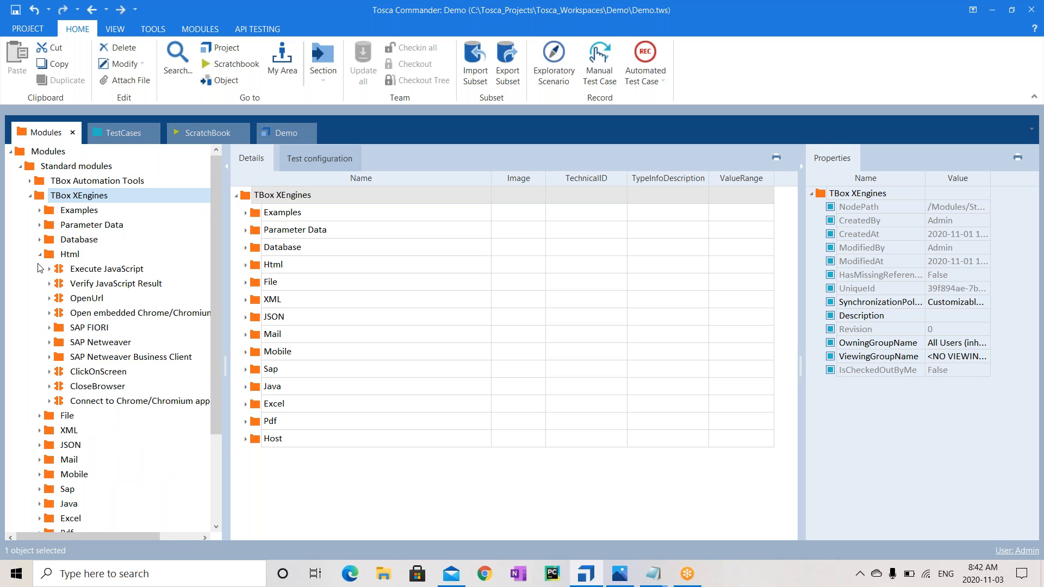
click(40, 253)
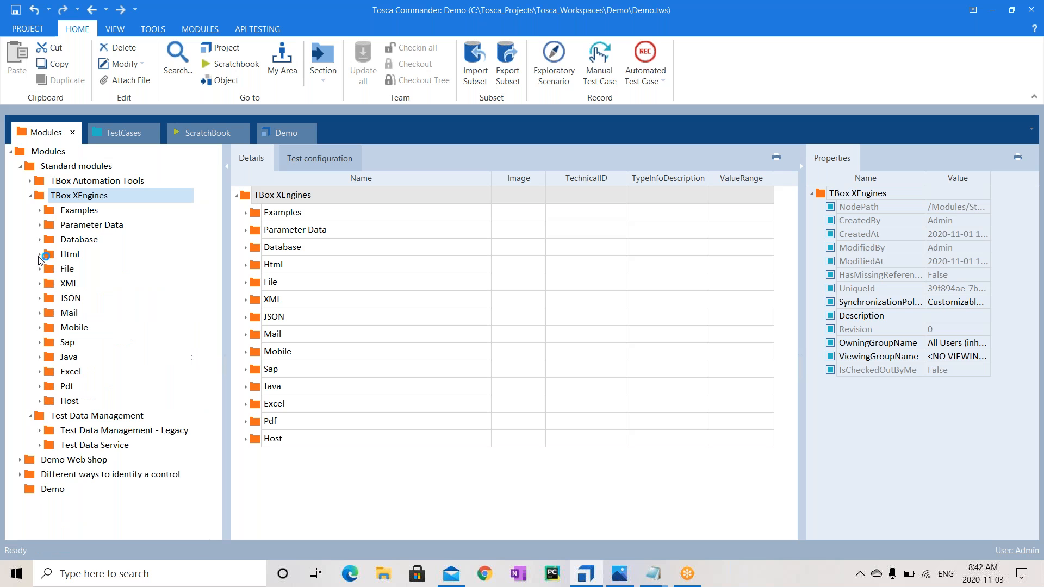
click(40, 210)
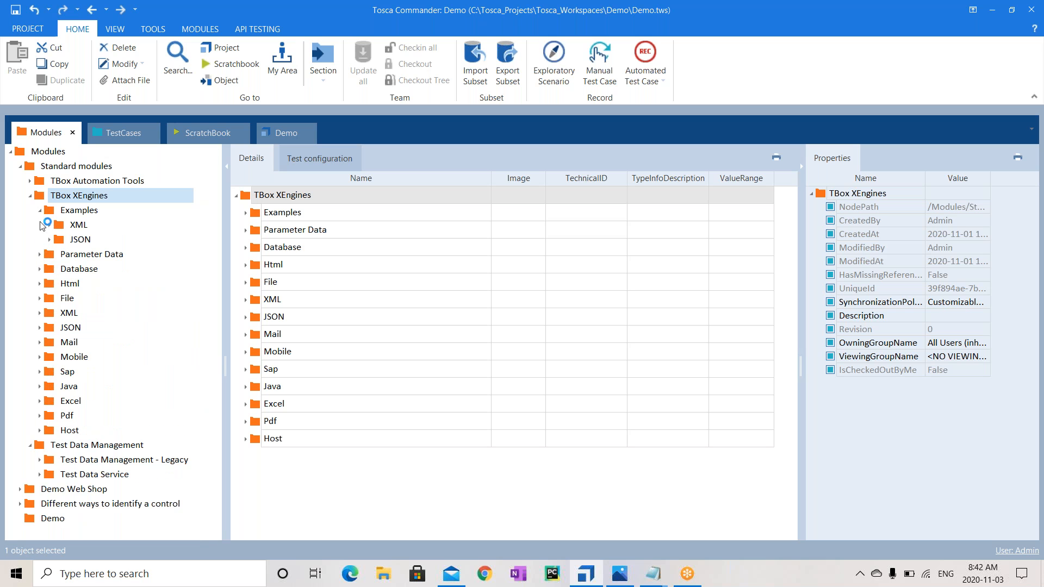
click(50, 240)
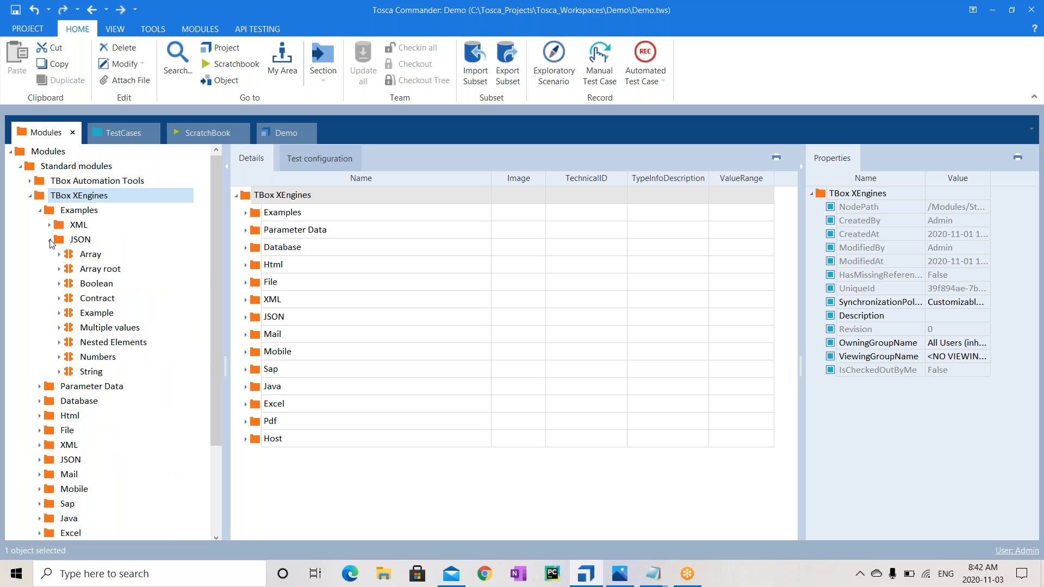
click(50, 241)
click(40, 255)
click(40, 254)
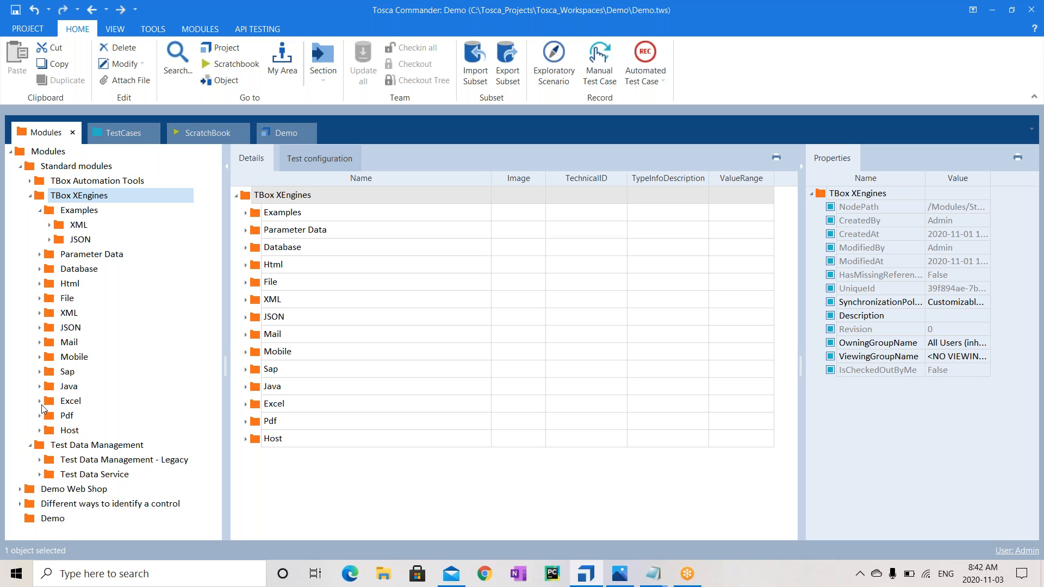
click(40, 328)
Inspect TBox Open Excel Workbook in the Excel folder, then list the TBox Automation Tools subfolders
click(39, 405)
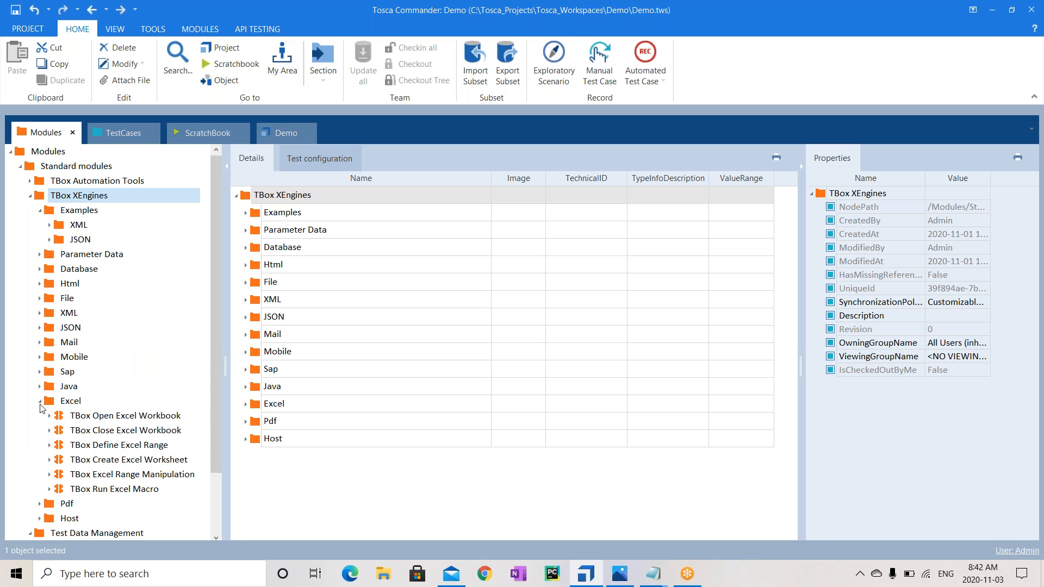
click(82, 417)
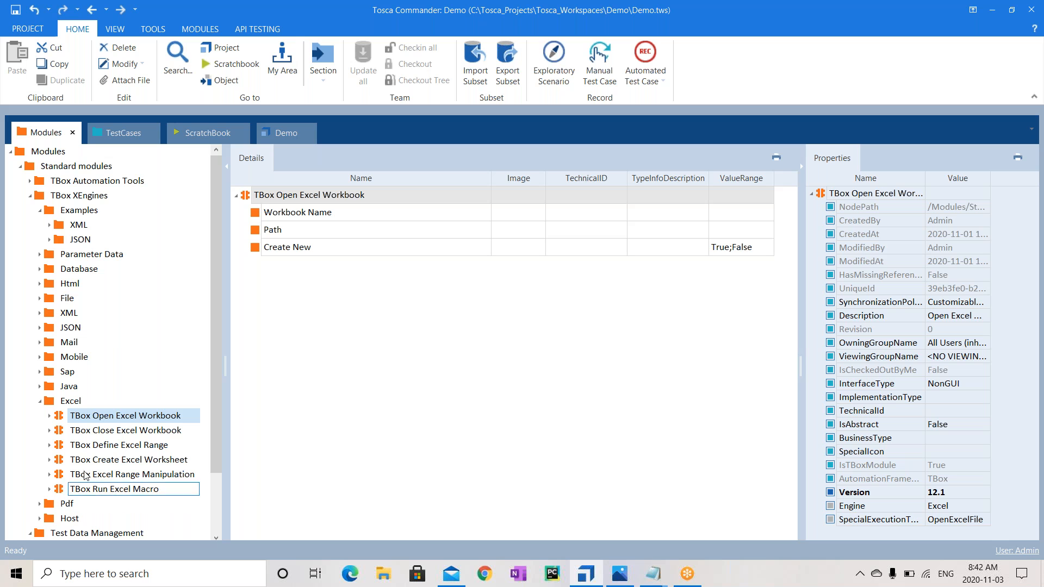
click(40, 404)
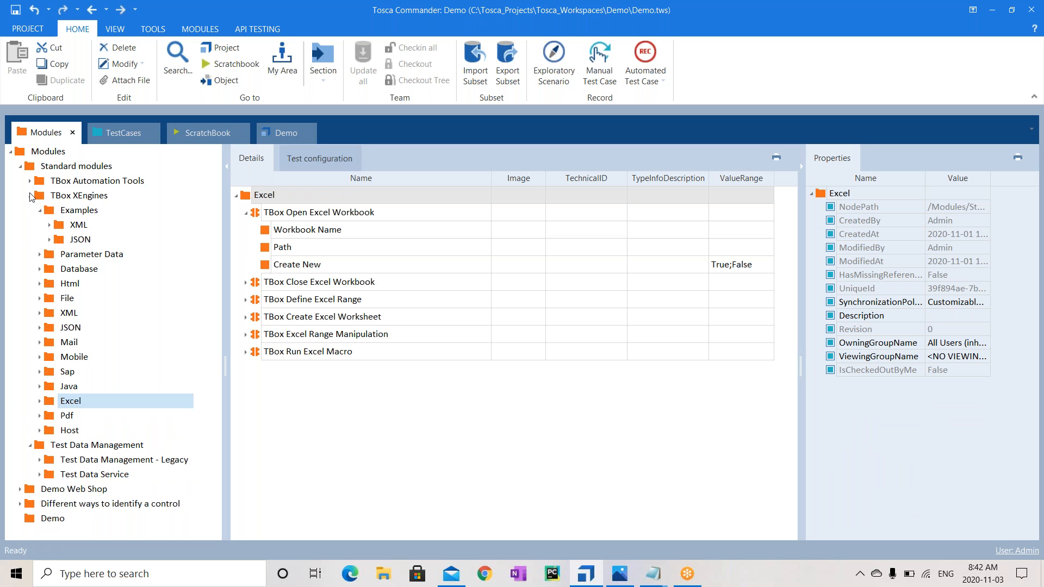
click(30, 196)
click(31, 181)
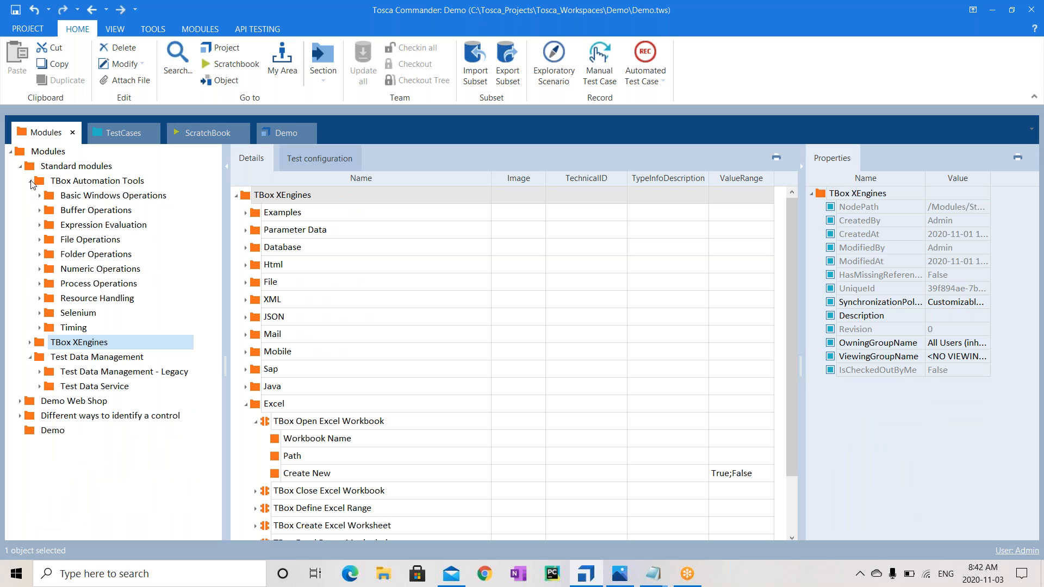
click(81, 184)
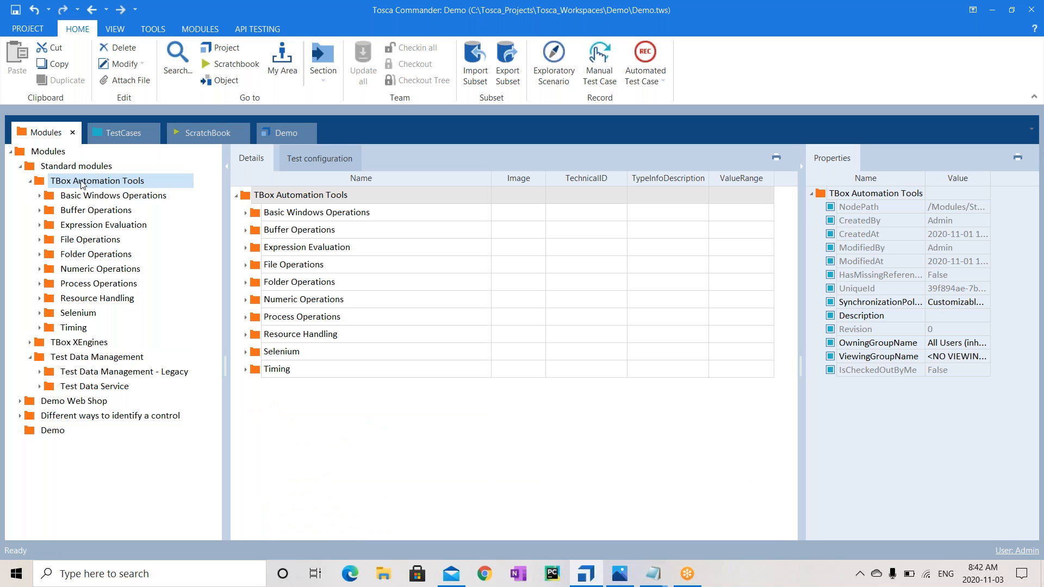
Find OpenUrl under TBox XEngines > Html and drag it into the Demo test case
click(31, 357)
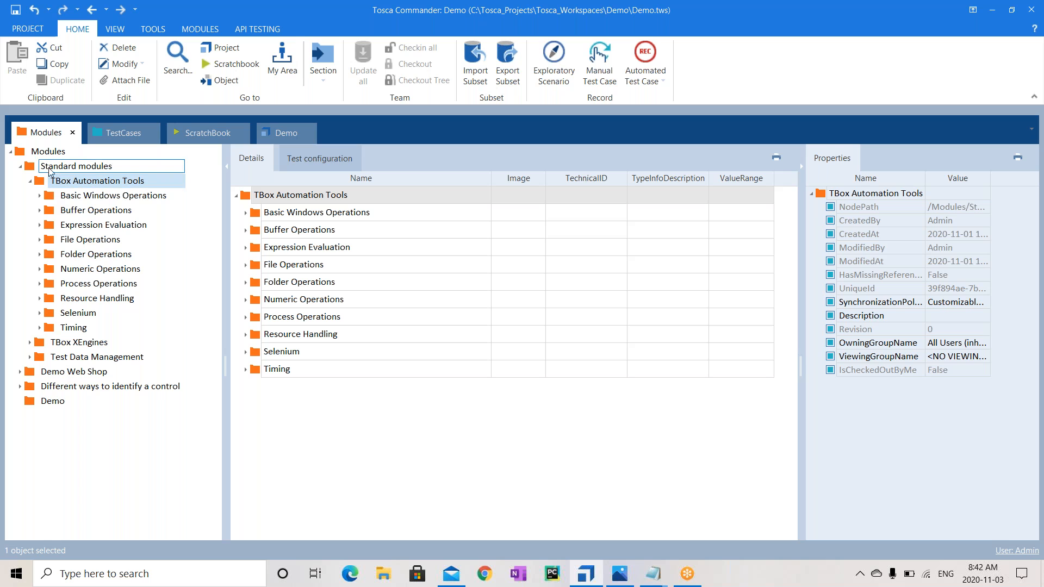
click(89, 228)
click(29, 342)
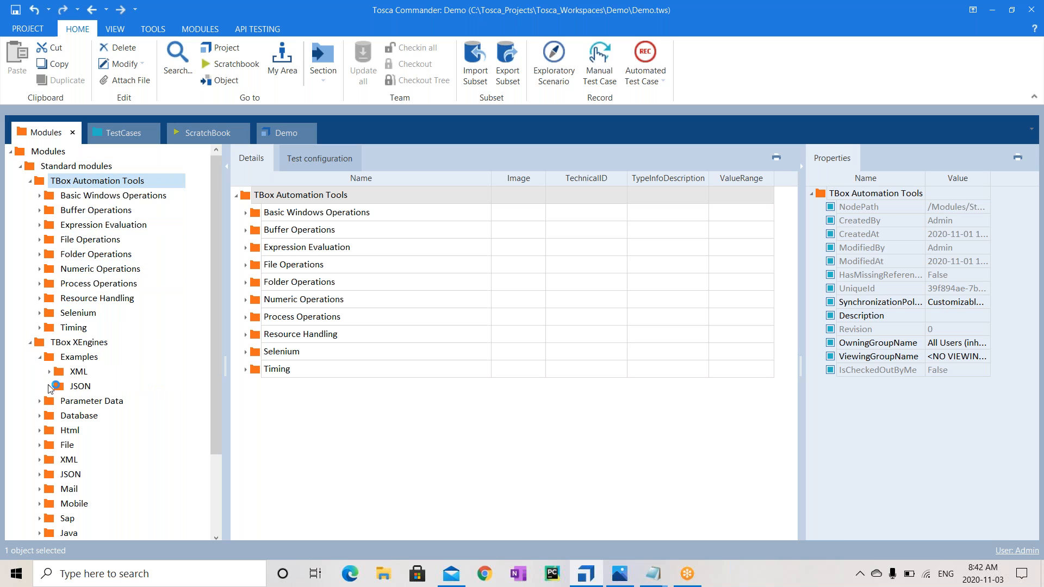
click(42, 359)
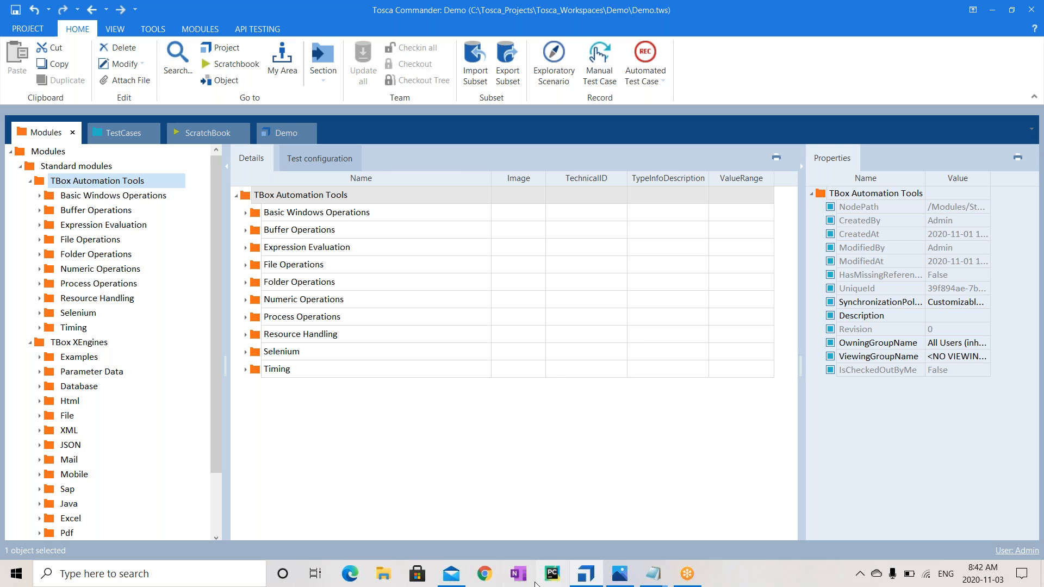
click(39, 401)
drag(221, 333, 206, 392)
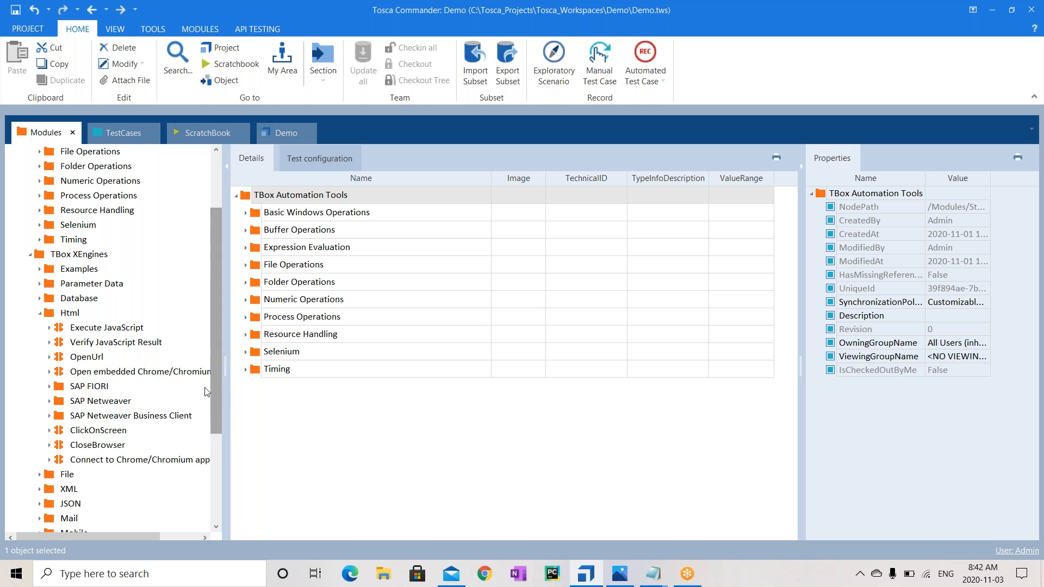
click(79, 357)
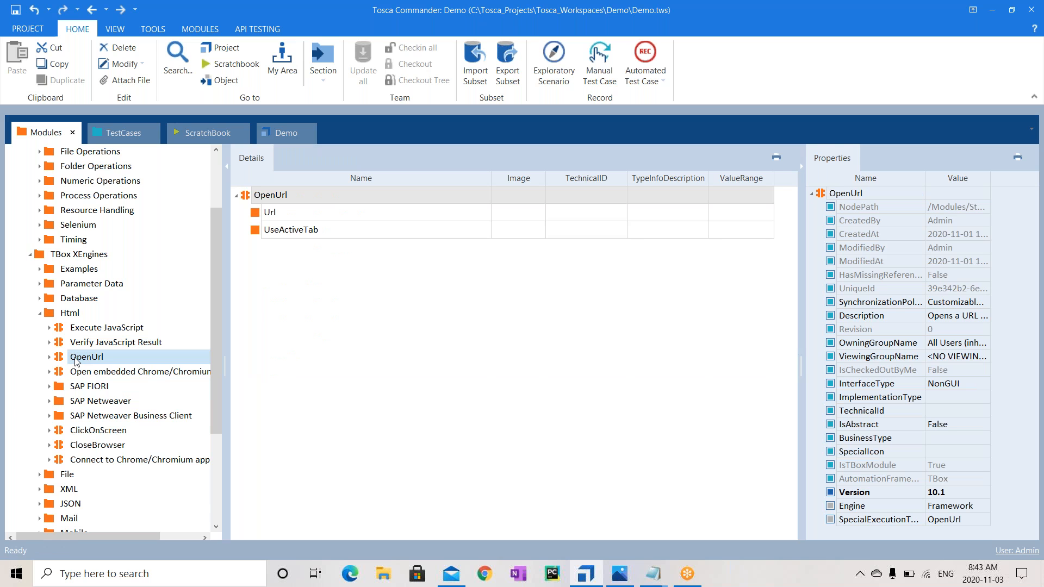
drag(81, 363, 72, 213)
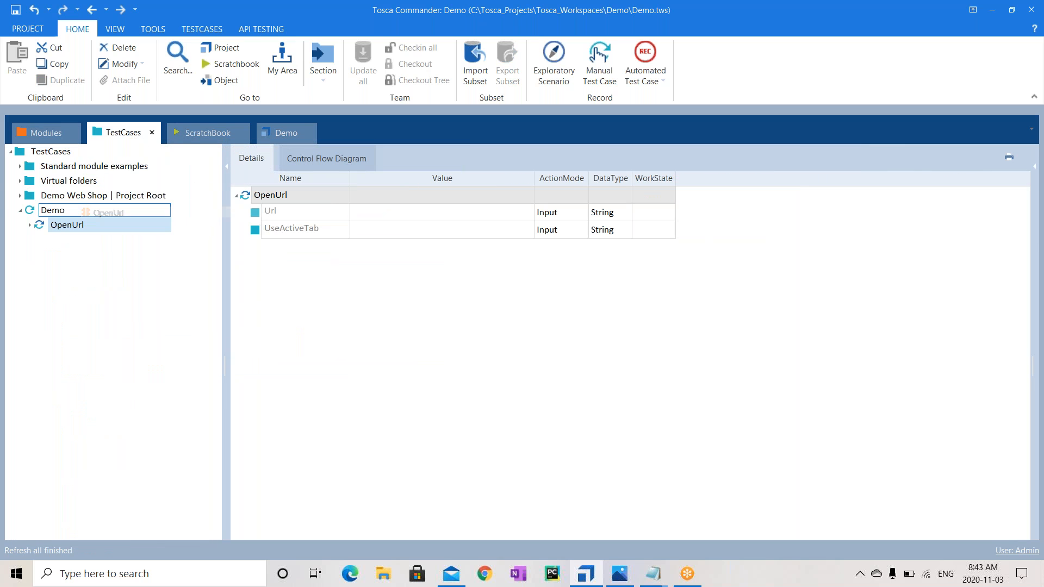
click(407, 211)
text(http://demowebshop.tricentis.com/)
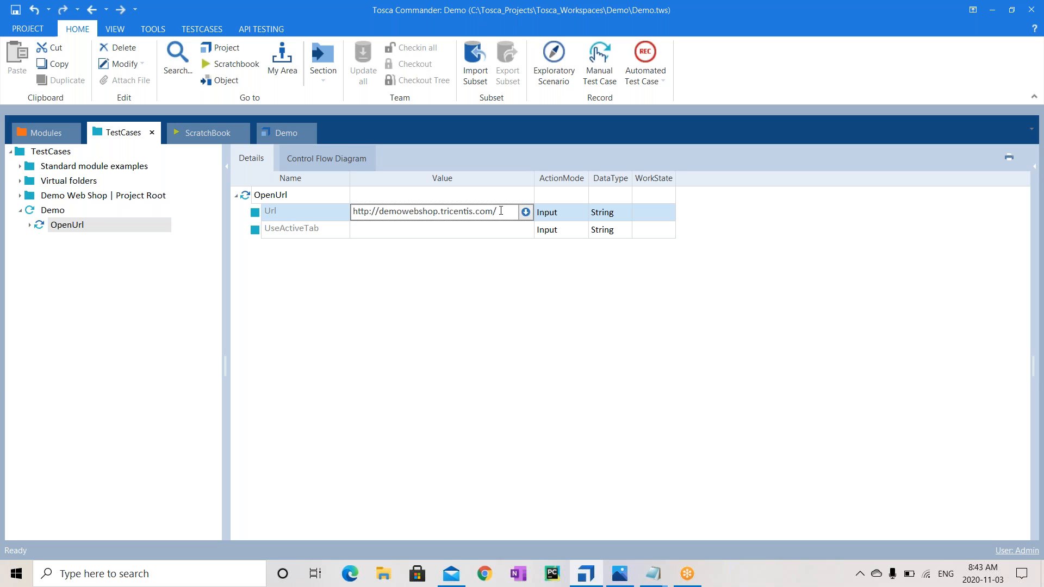
click(581, 214)
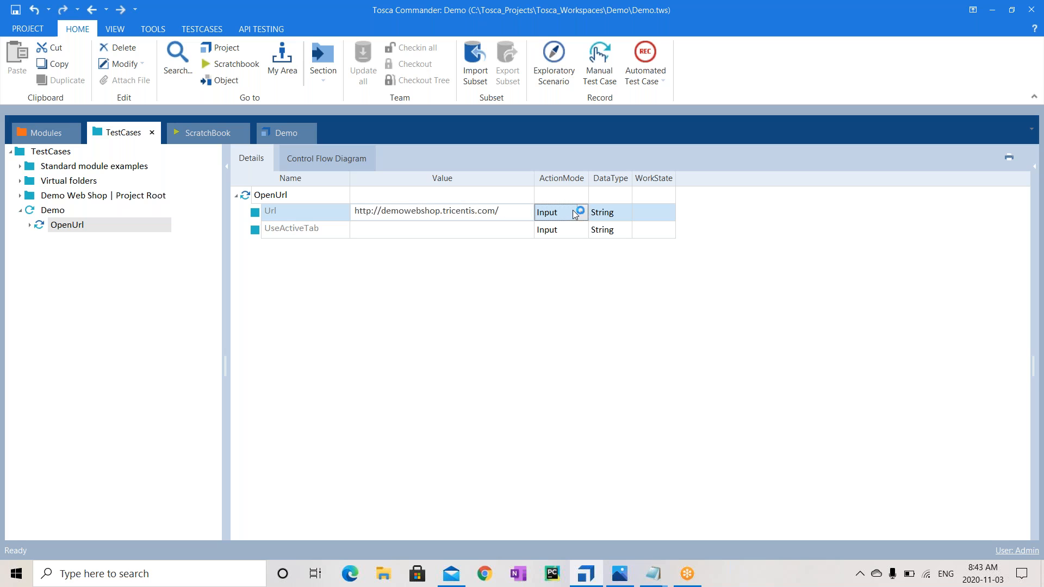
click(582, 213)
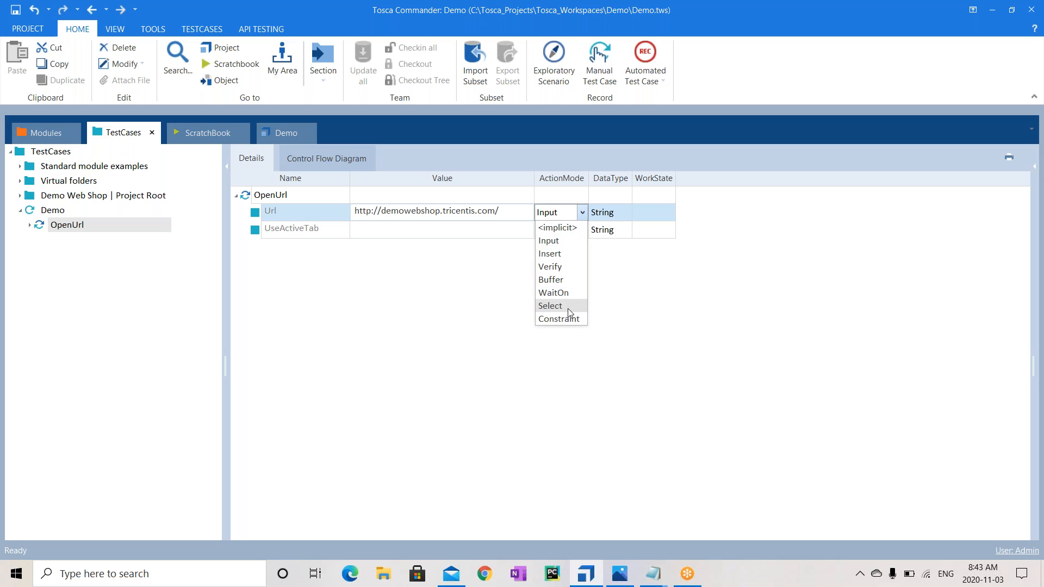
click(563, 240)
click(470, 282)
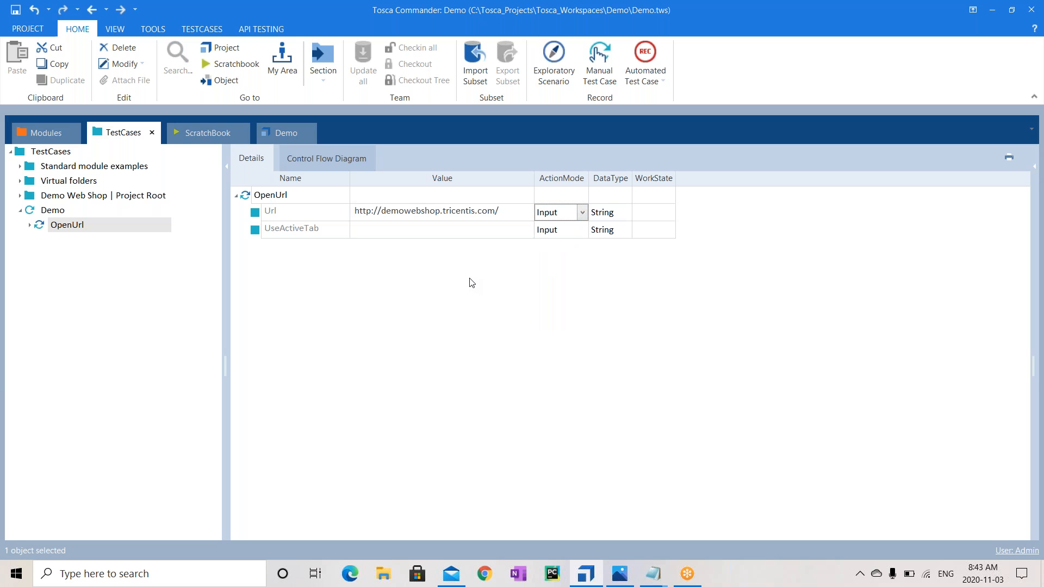
click(301, 229)
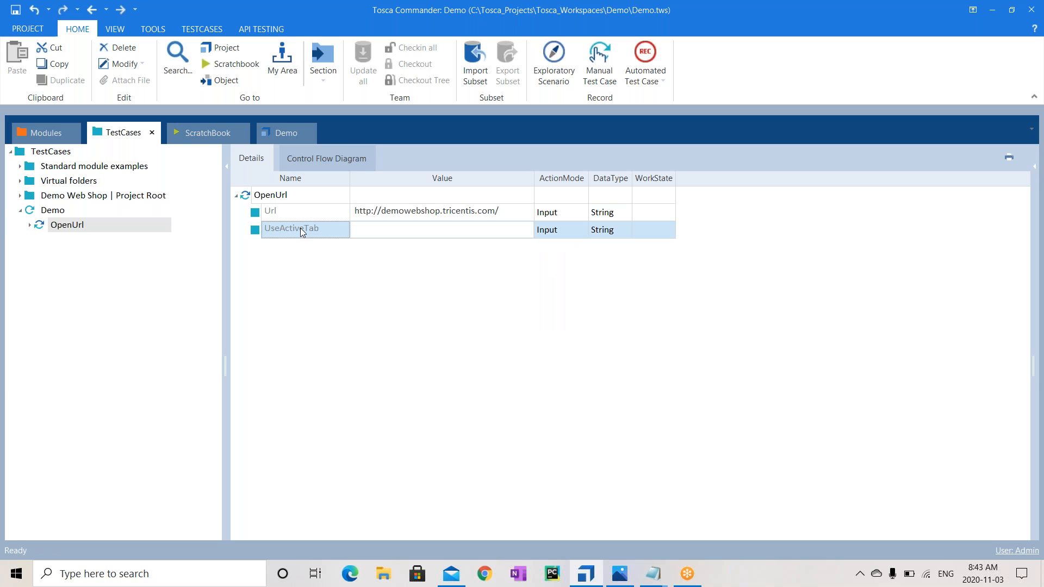
key(Delete)
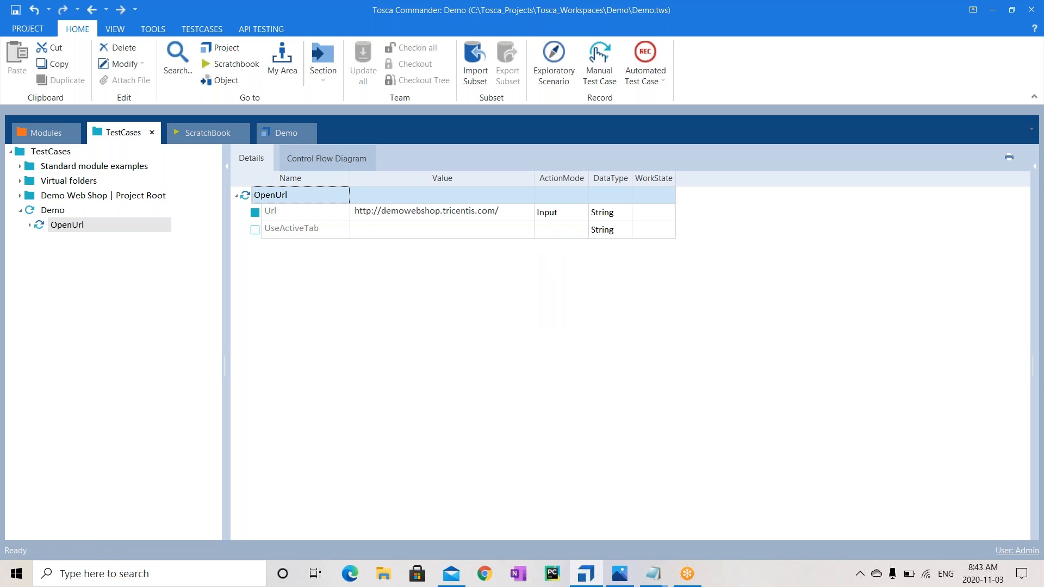
click(302, 216)
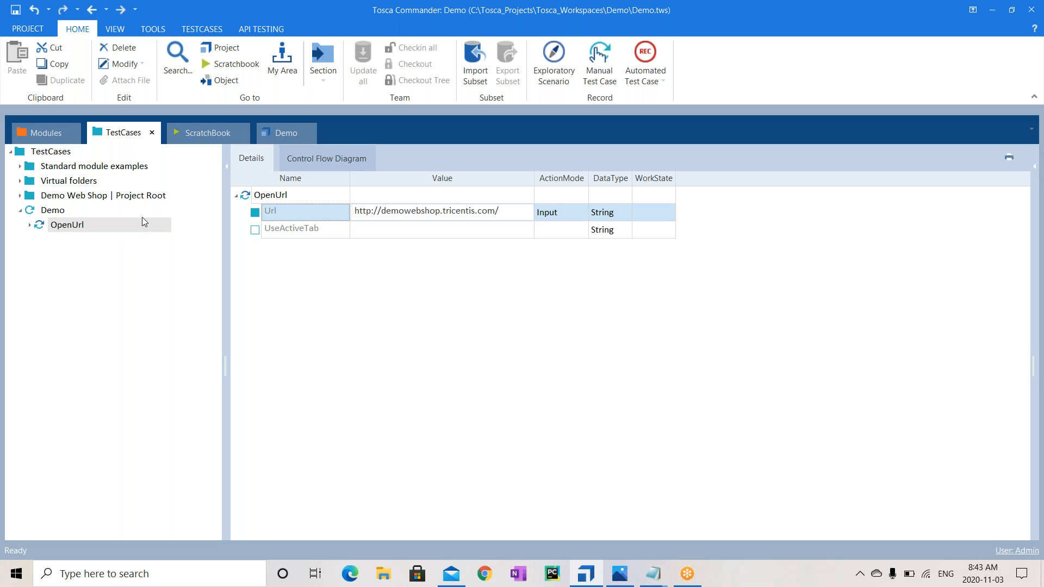
Run the Demo test case in the ScratchBook, check Chrome, and expand the run to show OpenUrl
right_click(70, 213)
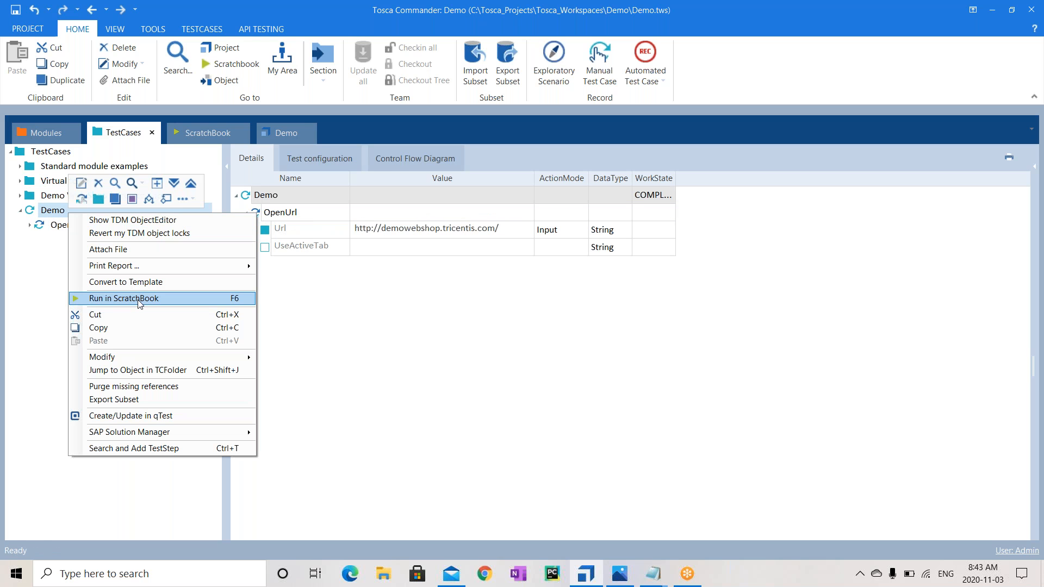
click(127, 300)
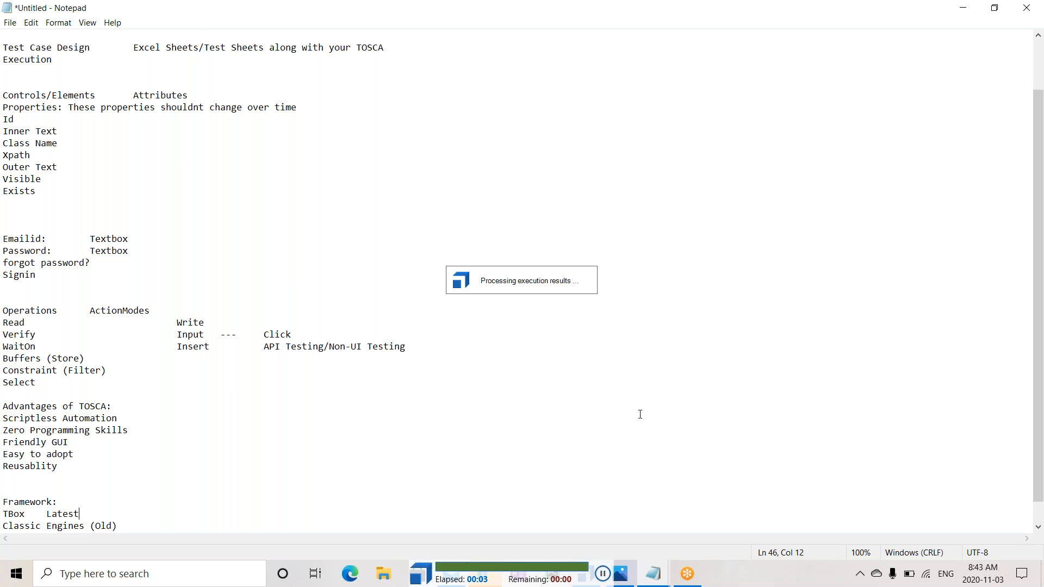
click(487, 576)
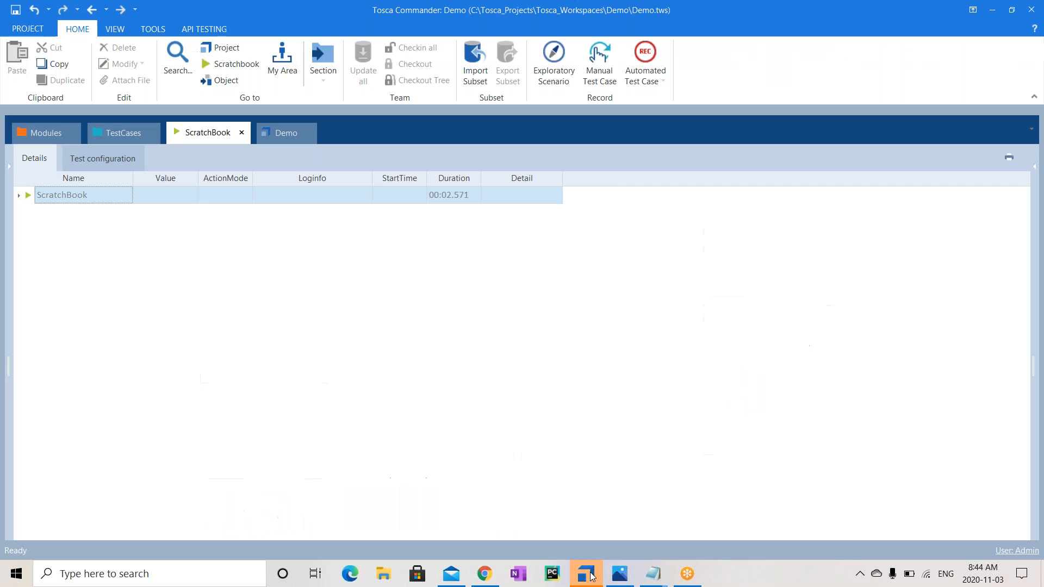
click(585, 573)
click(19, 195)
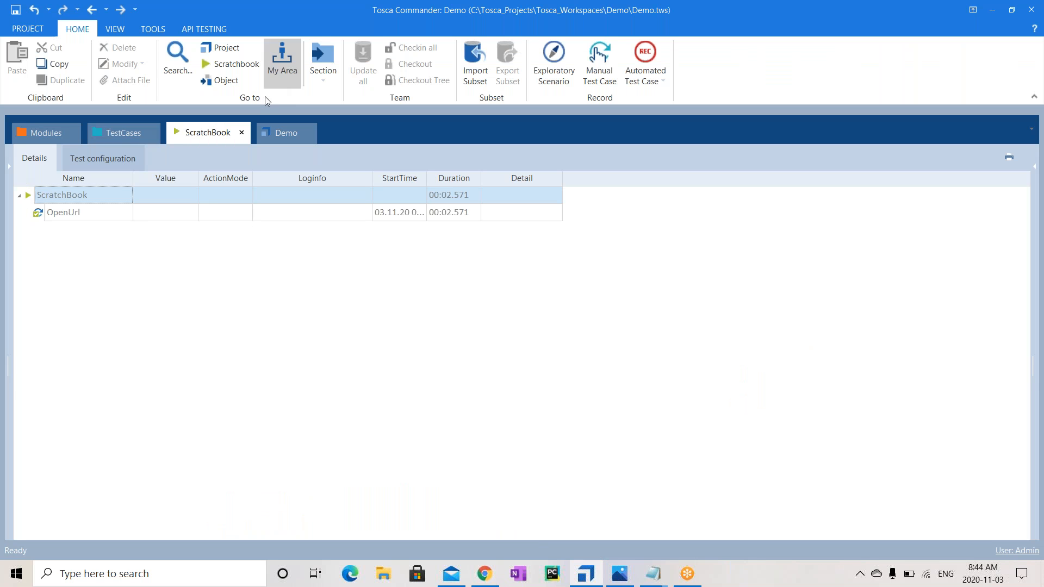
Switch from TestCases to Modules, collapse TBox XEngines, and select the Demo modules folder
click(124, 134)
click(43, 135)
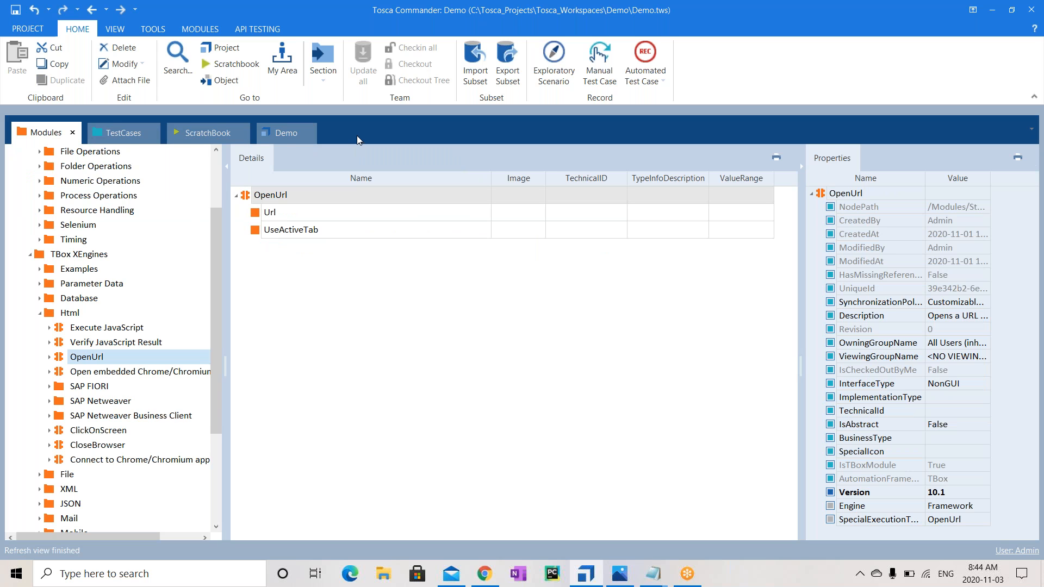
click(75, 358)
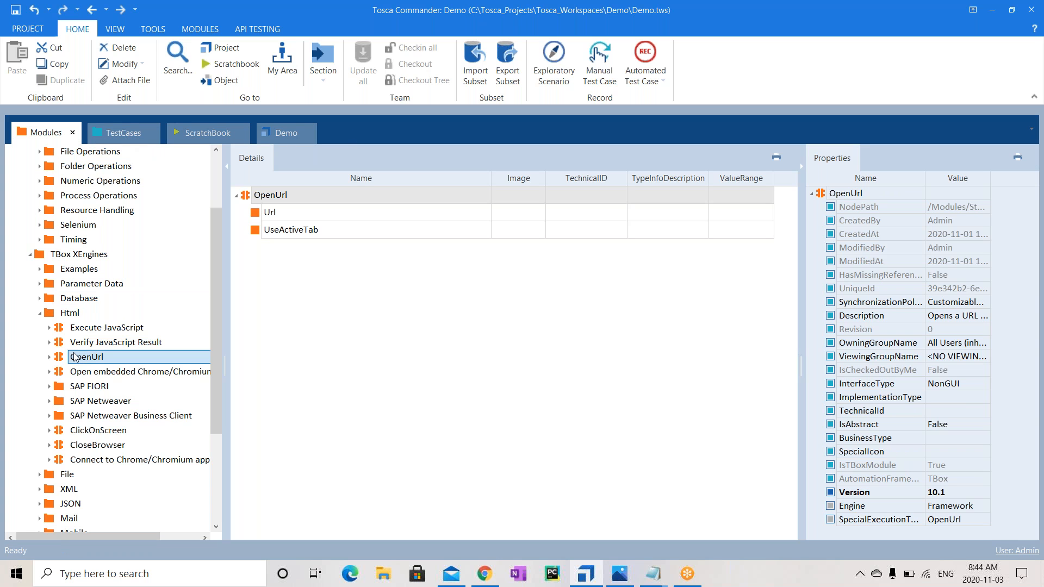
click(31, 254)
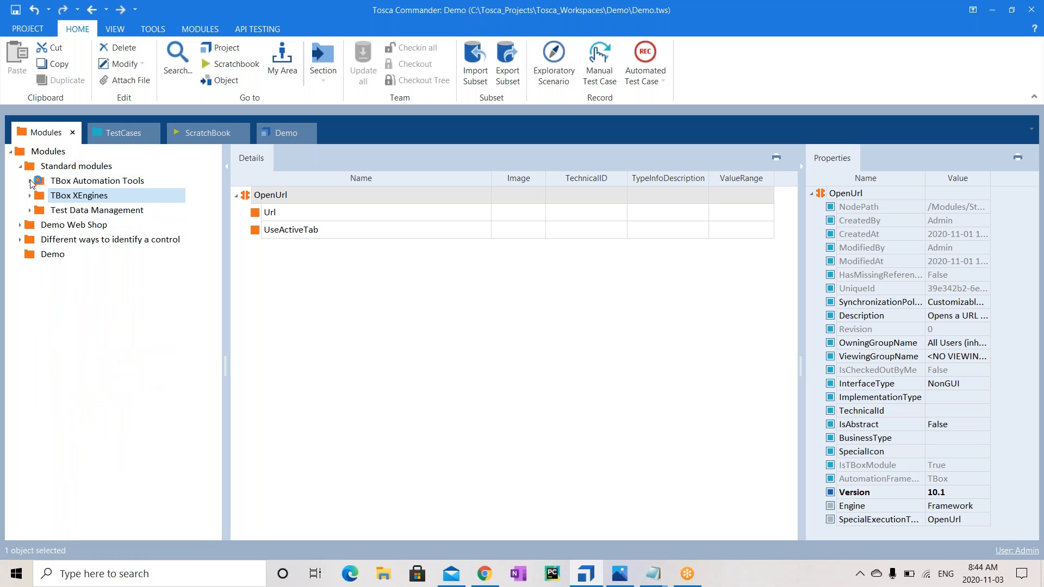
click(53, 256)
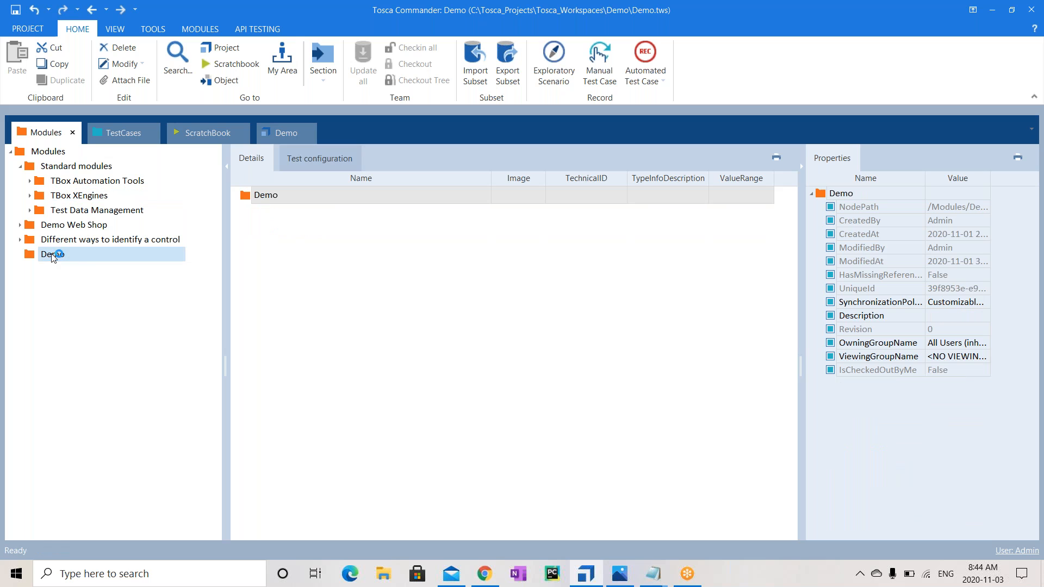
click(93, 256)
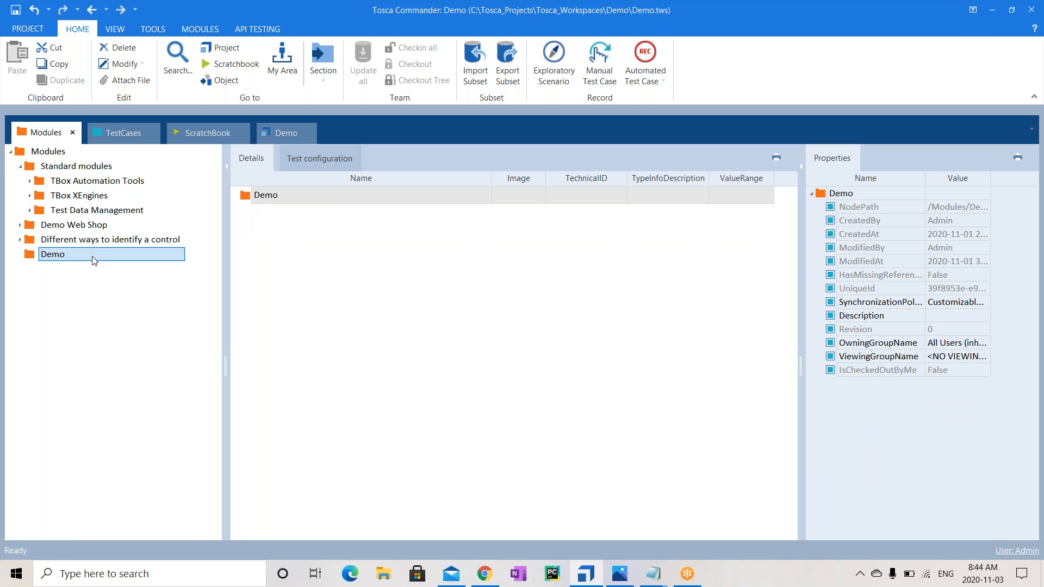
Start Scan > Application on the Demo modules folder to reach XScan's Select Application window
right_click(94, 260)
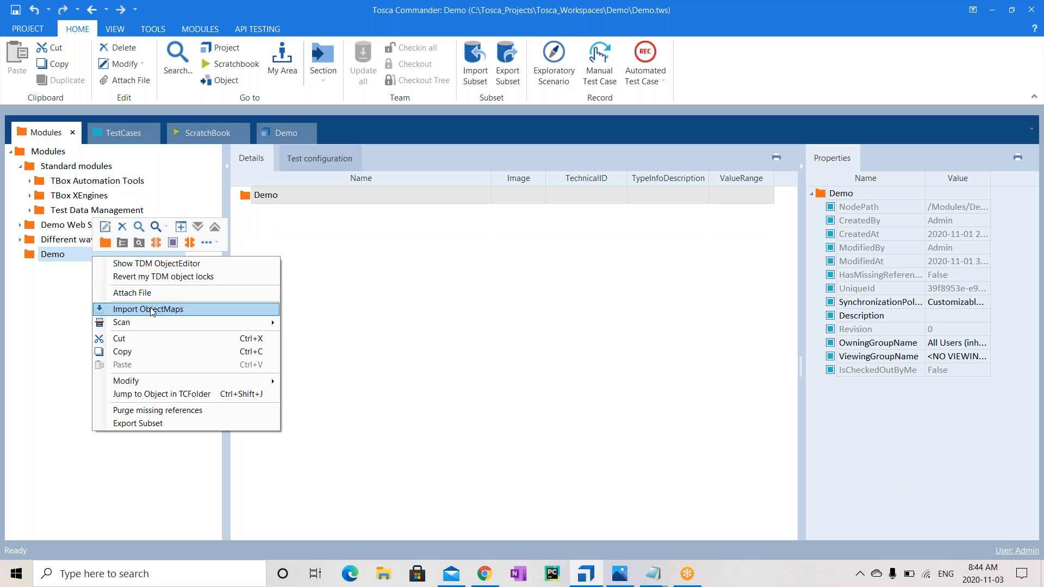
mouse_move(126, 324)
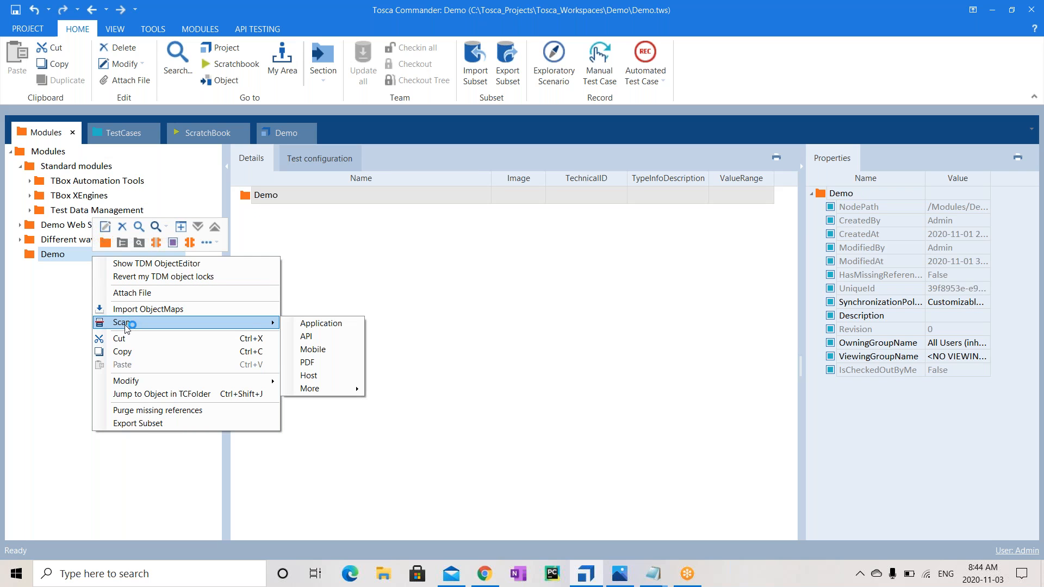
click(336, 327)
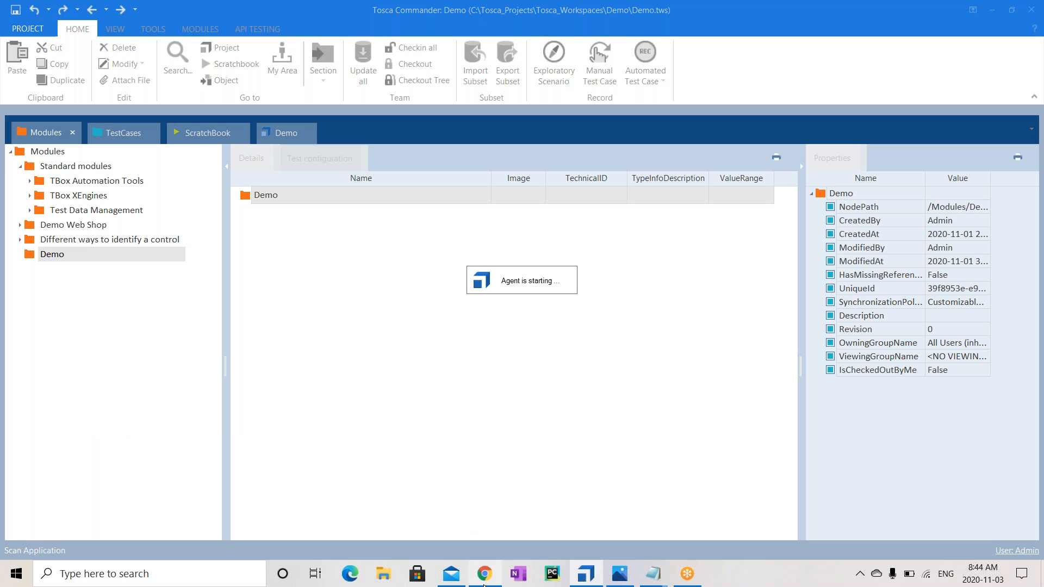
mouse_move(484, 584)
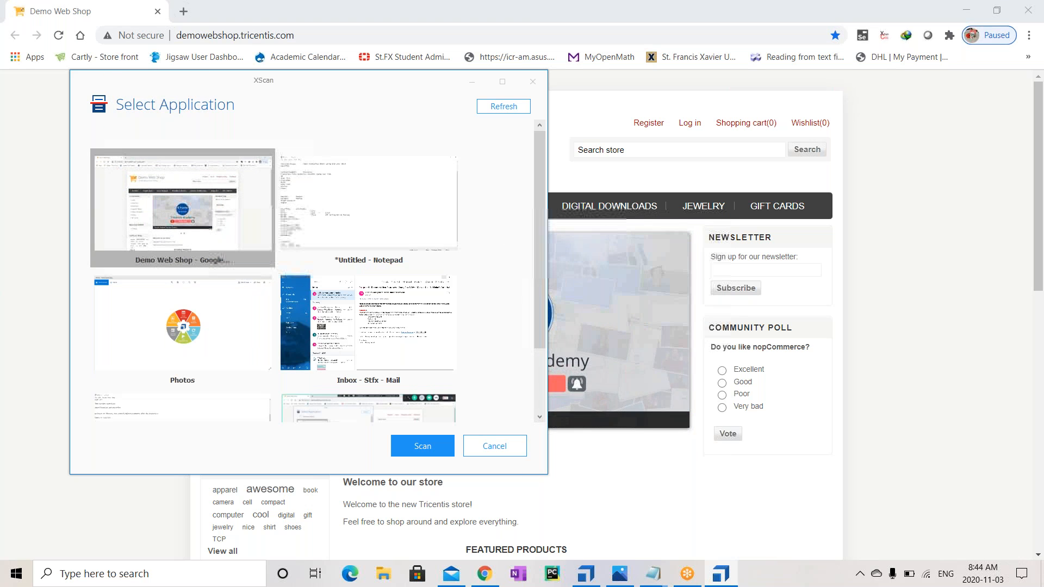
mouse_move(540, 322)
mouse_down()
mouse_move(540, 392)
mouse_move(540, 315)
mouse_up()
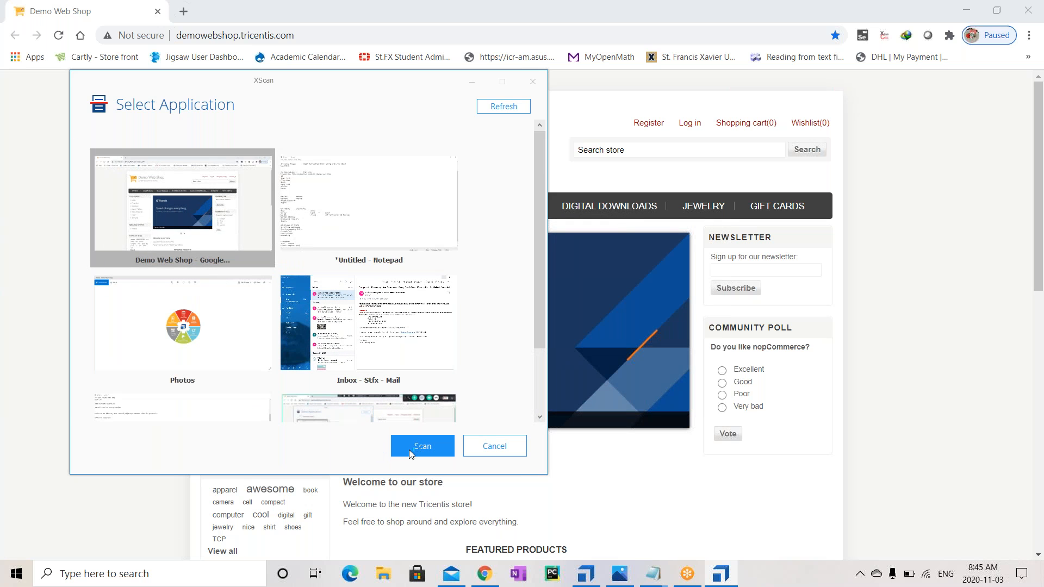
Scan the Demo Web Shop window and pick the Shopping cart, Wishlist, Log in and Register links on screen
click(424, 449)
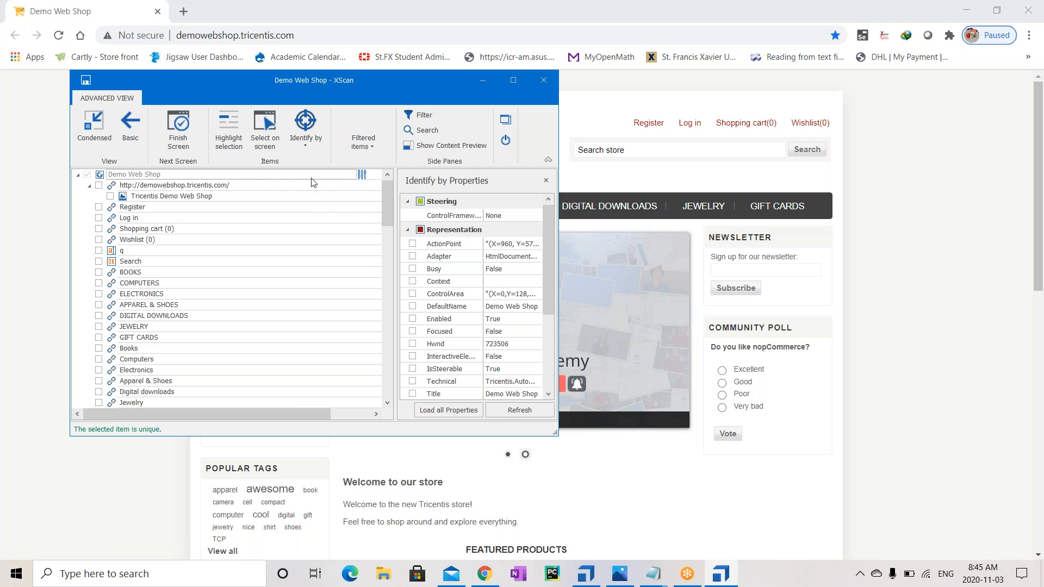
click(267, 131)
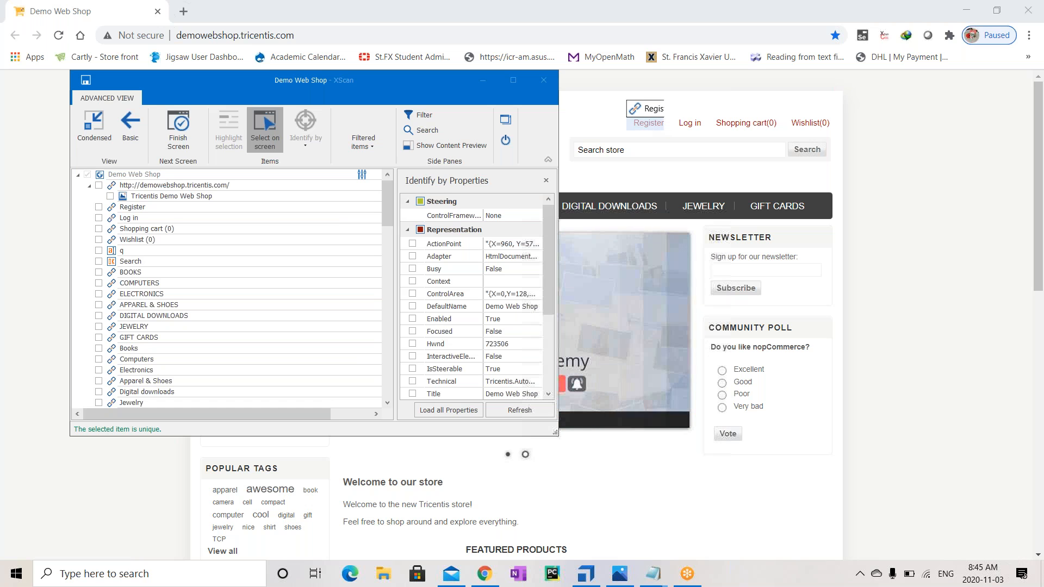
click(733, 124)
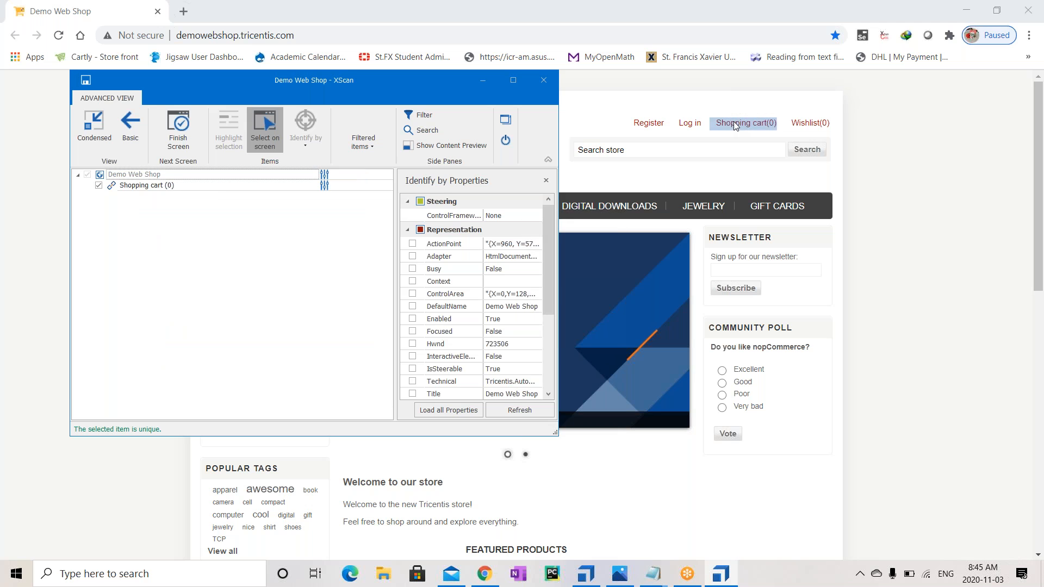
click(804, 122)
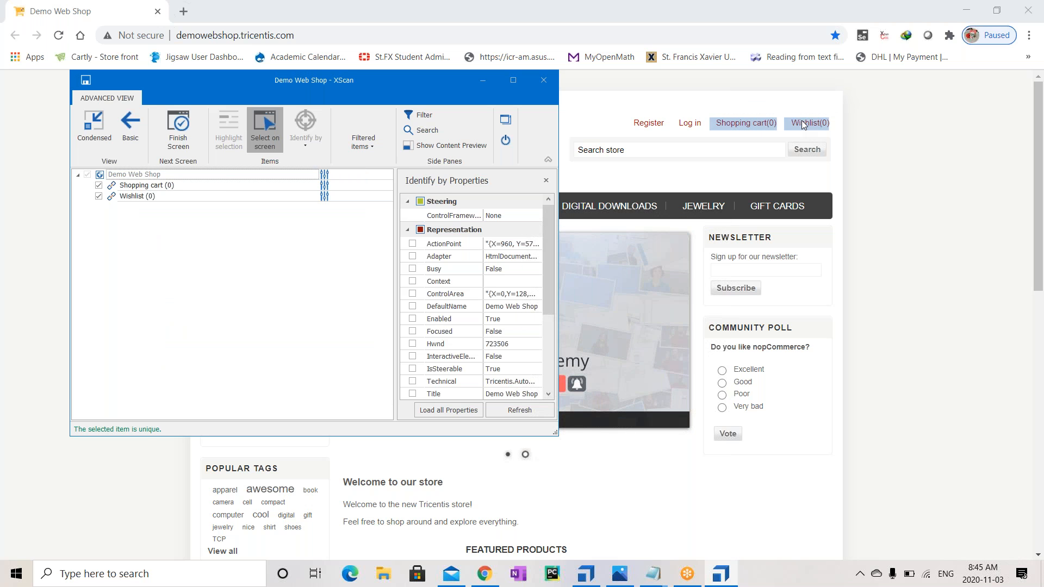
click(687, 123)
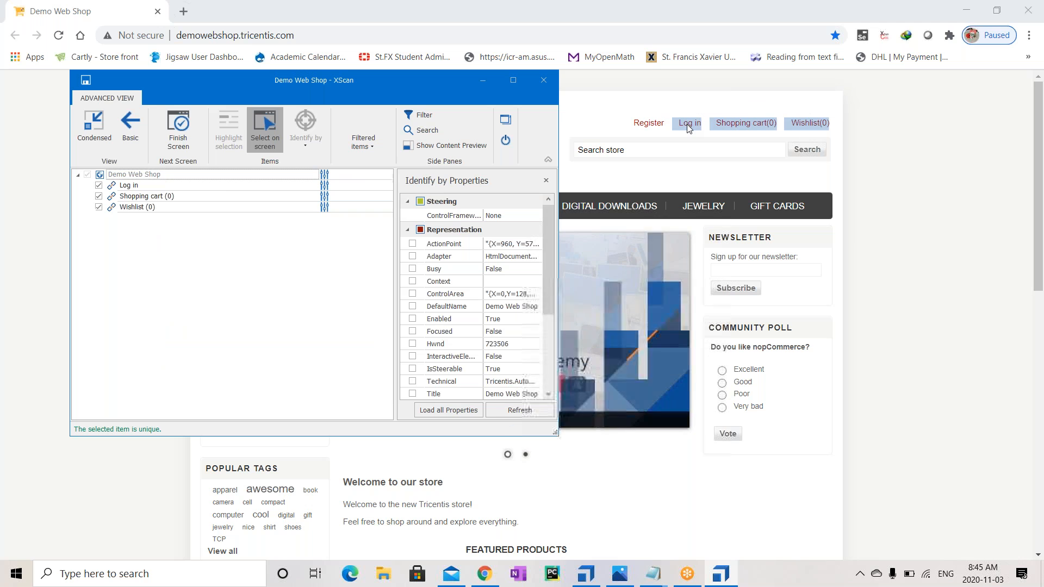
click(646, 123)
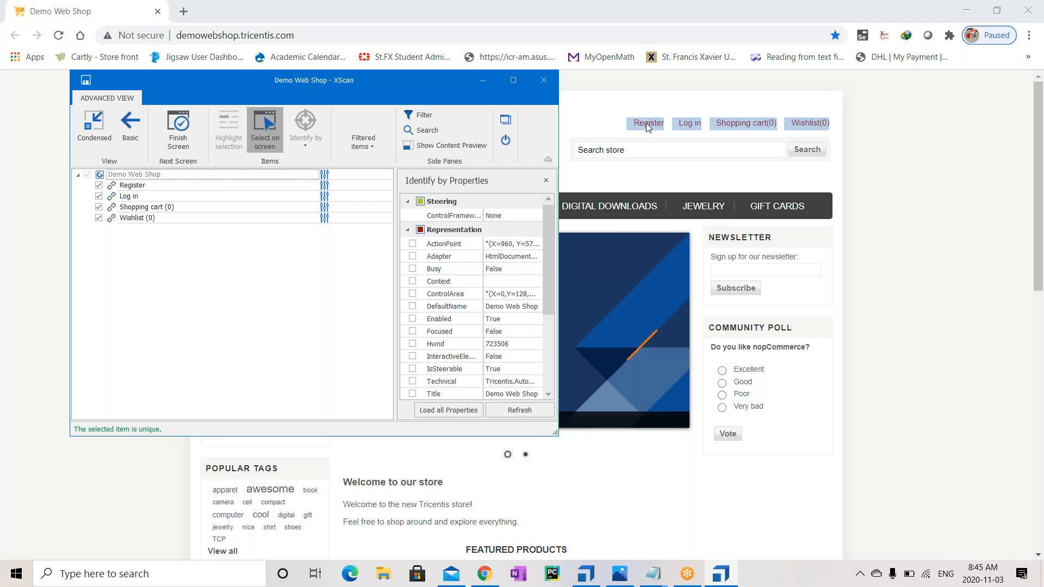
click(266, 136)
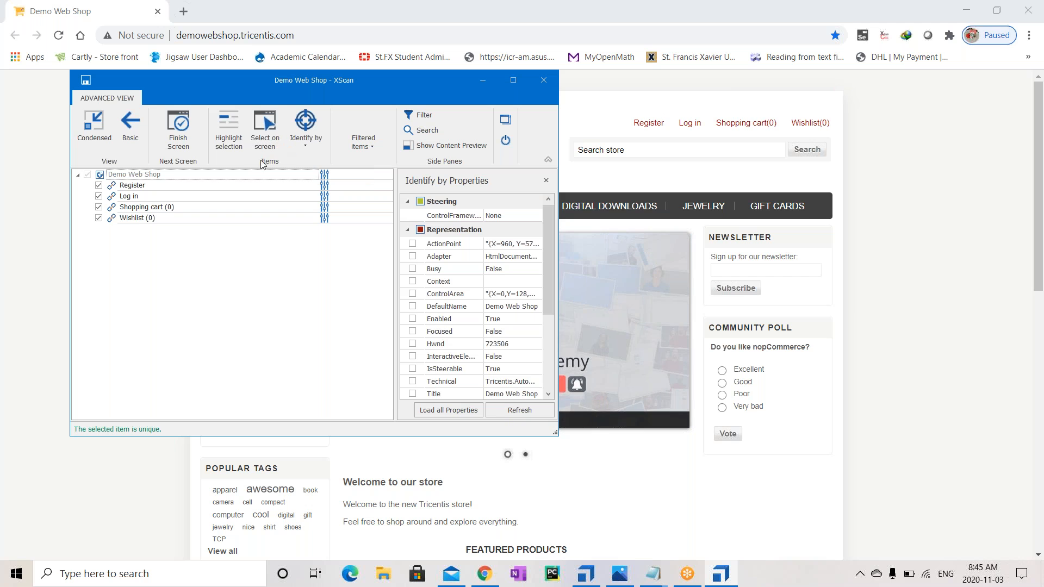
click(239, 185)
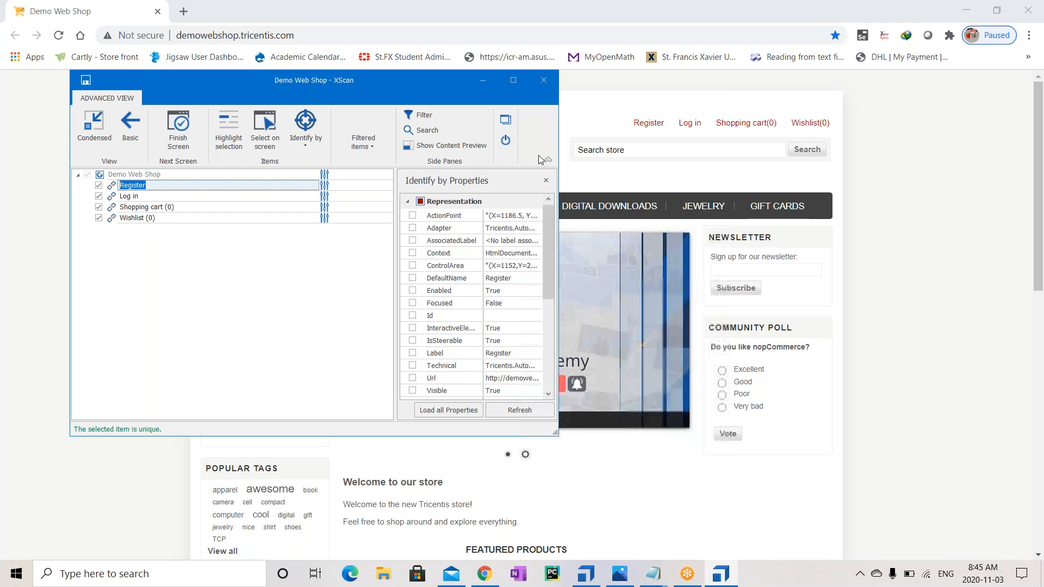
Highlight the Register and Log in links on the page, then maximize XScan and stop highlighting
click(226, 138)
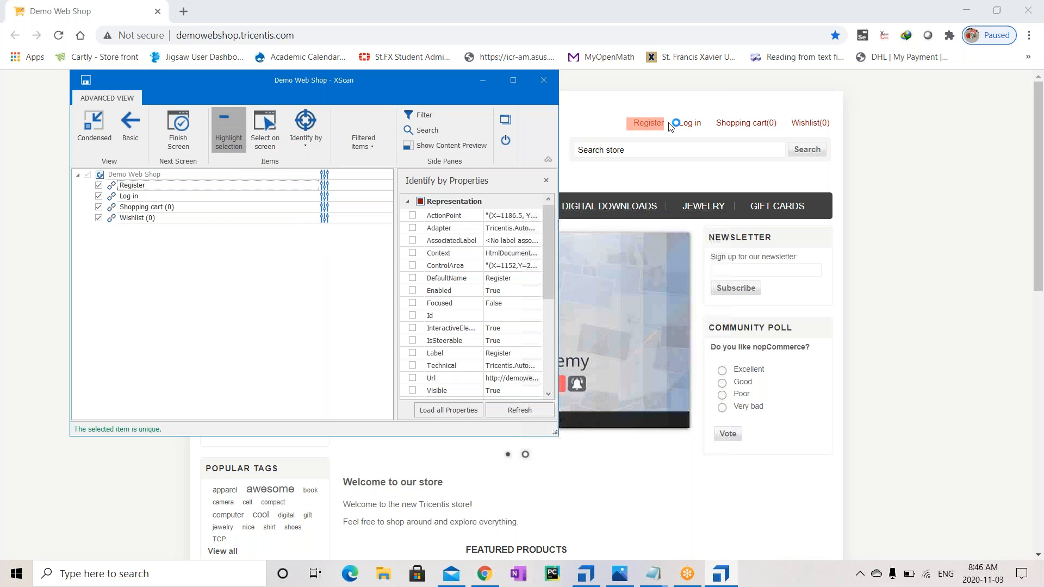
click(209, 195)
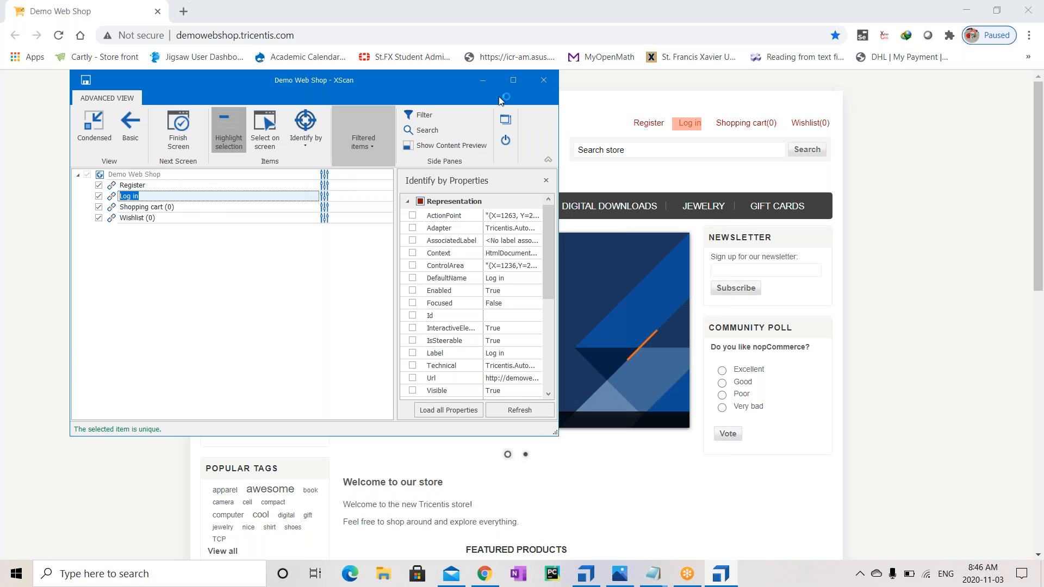
click(512, 80)
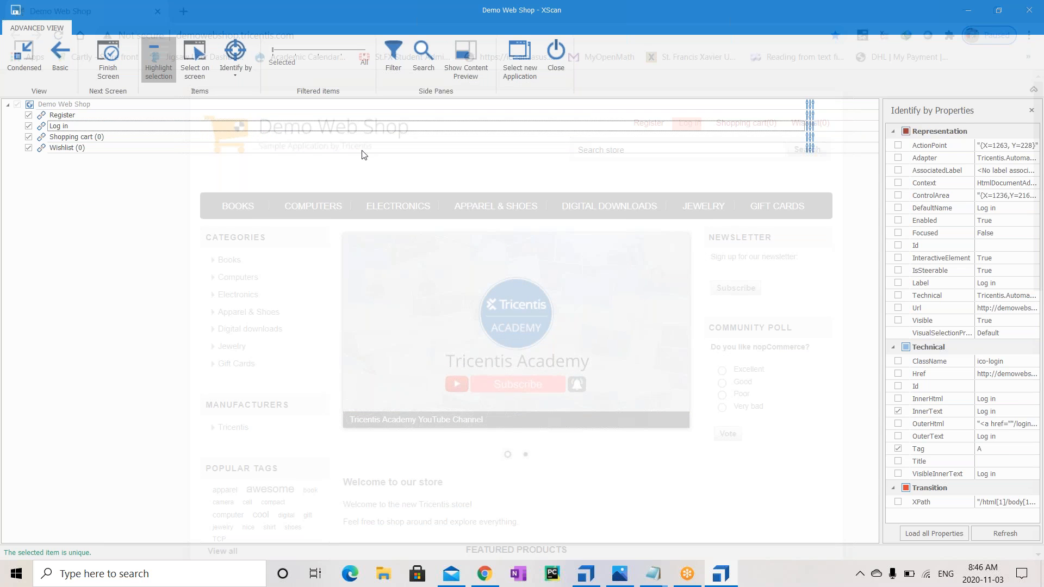
click(153, 68)
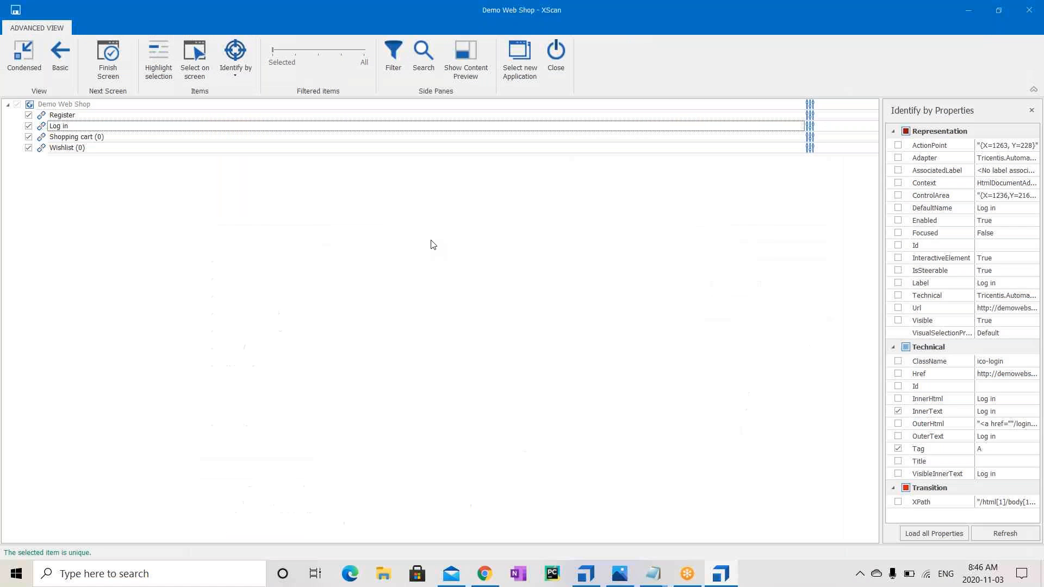
Drop InnerText from the Register link's identifiers, leaving only Tag 'A'
click(562, 116)
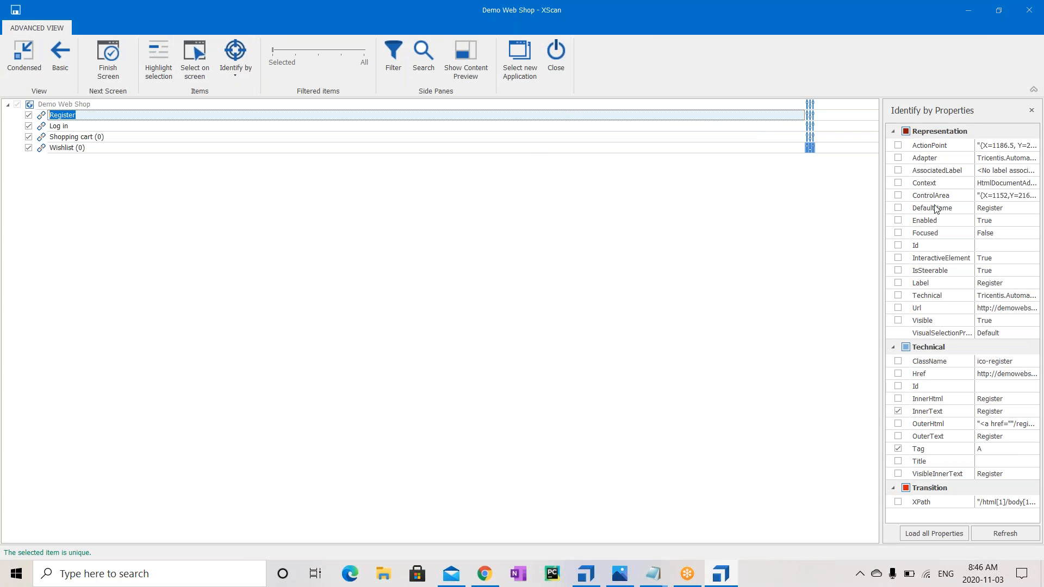
click(893, 131)
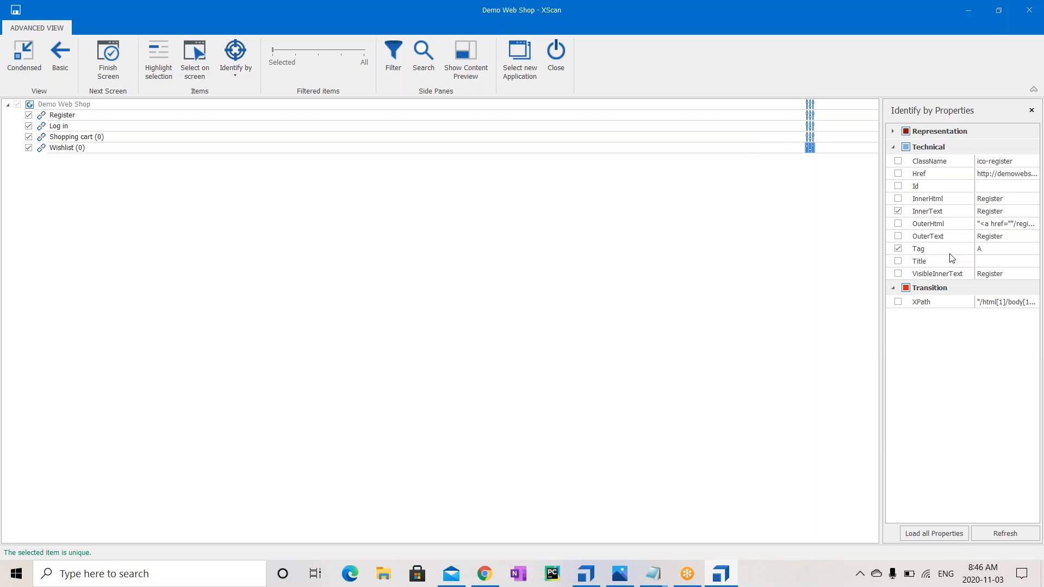
click(898, 211)
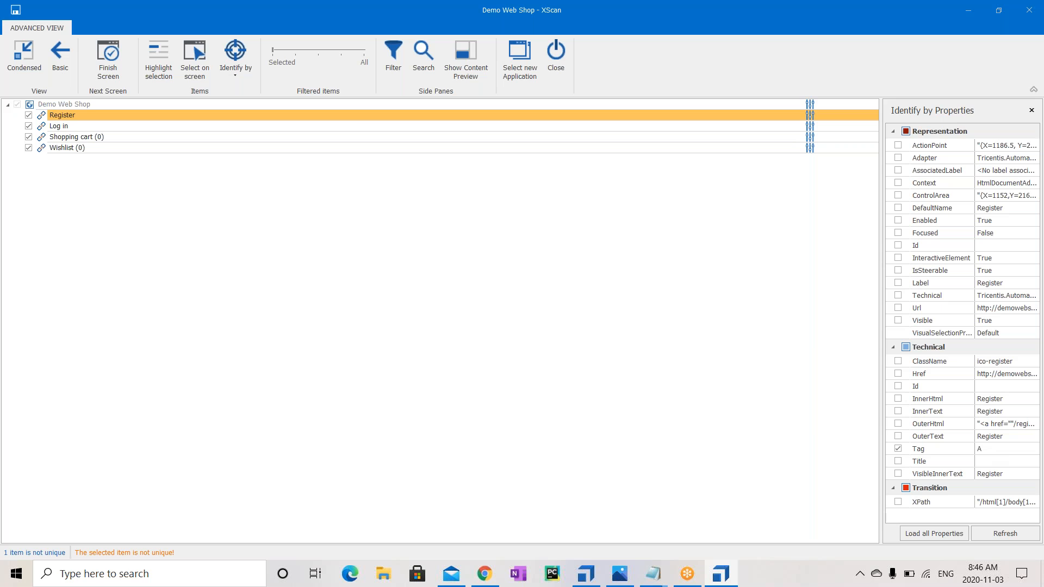
Re-enable InnerText for the Register link and toggle its Tag identifier off and back on
click(898, 412)
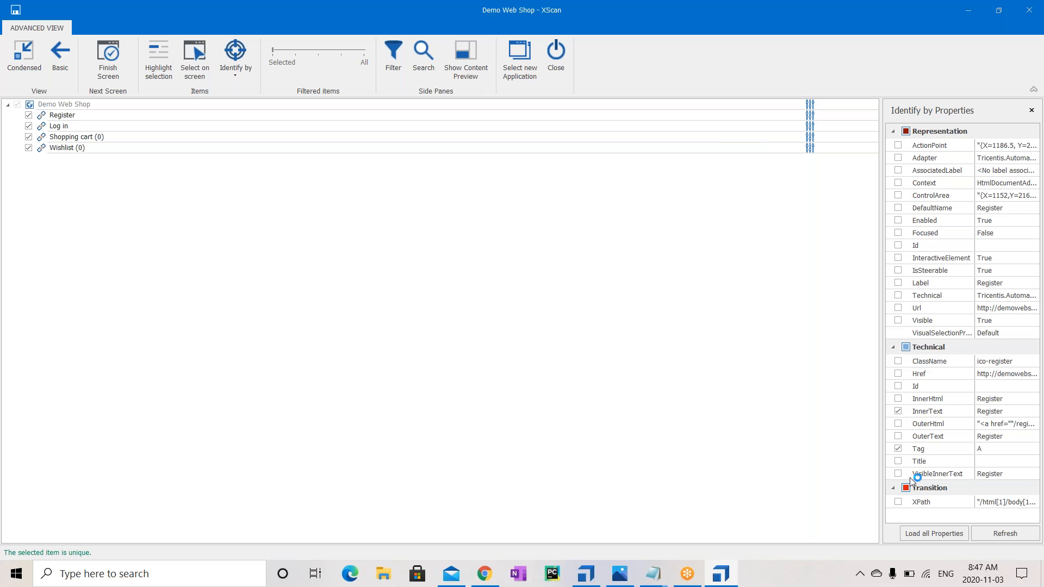
click(898, 448)
click(897, 449)
Load all properties of the Log in link and scroll through the list
key(Down)
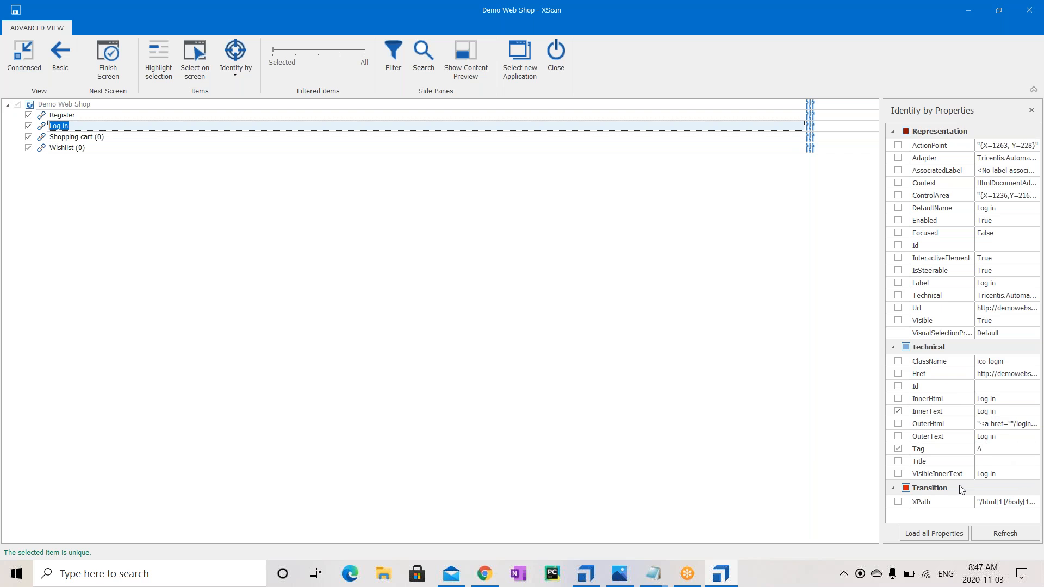
click(919, 530)
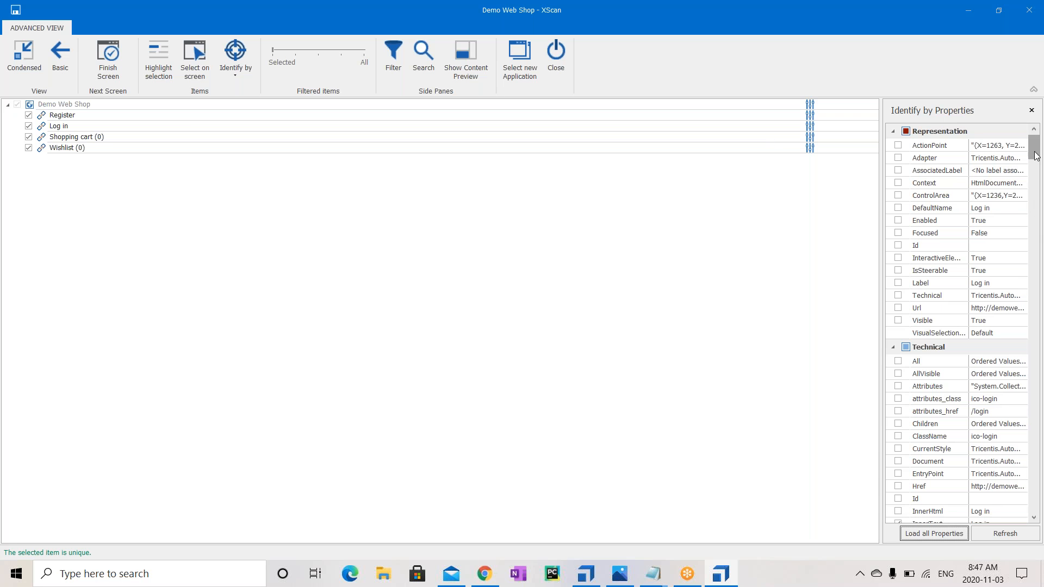
mouse_move(1034, 157)
mouse_down()
mouse_move(1039, 373)
mouse_move(1041, 142)
mouse_up()
Save the scanned Demo Web Shop module, close XScan and review its controls in Commander
click(115, 60)
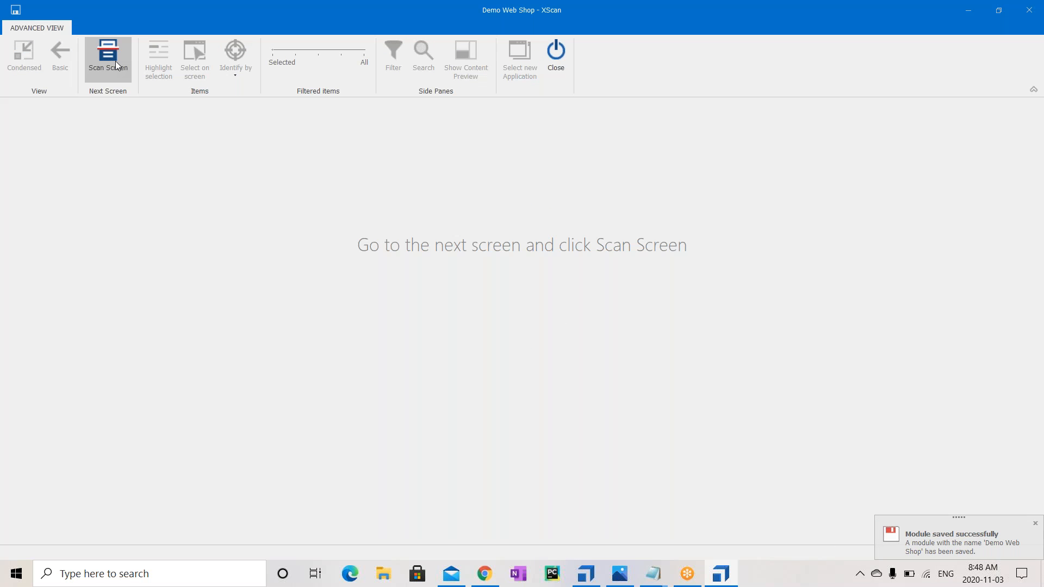
click(115, 61)
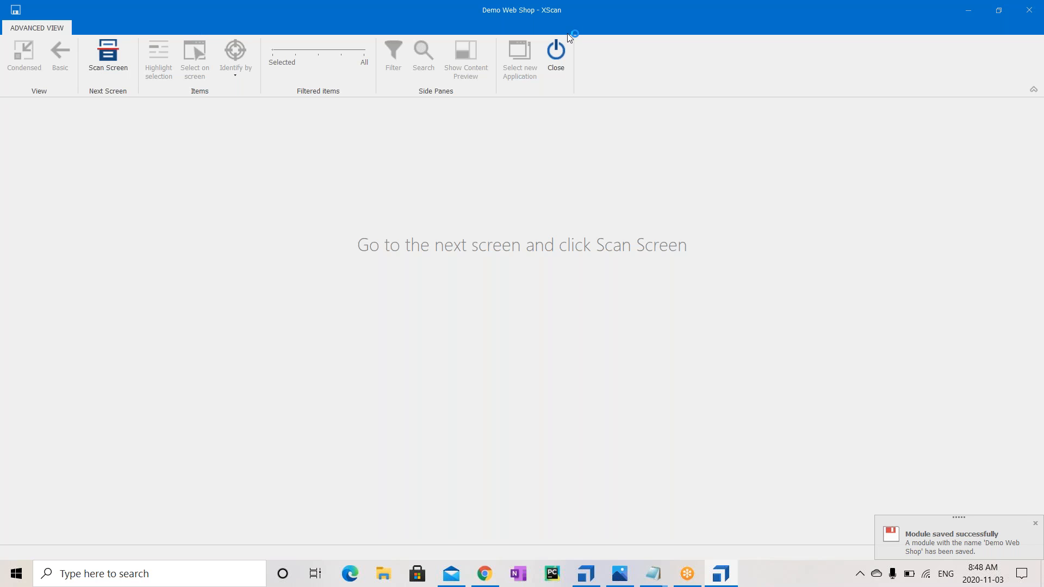
click(1039, 7)
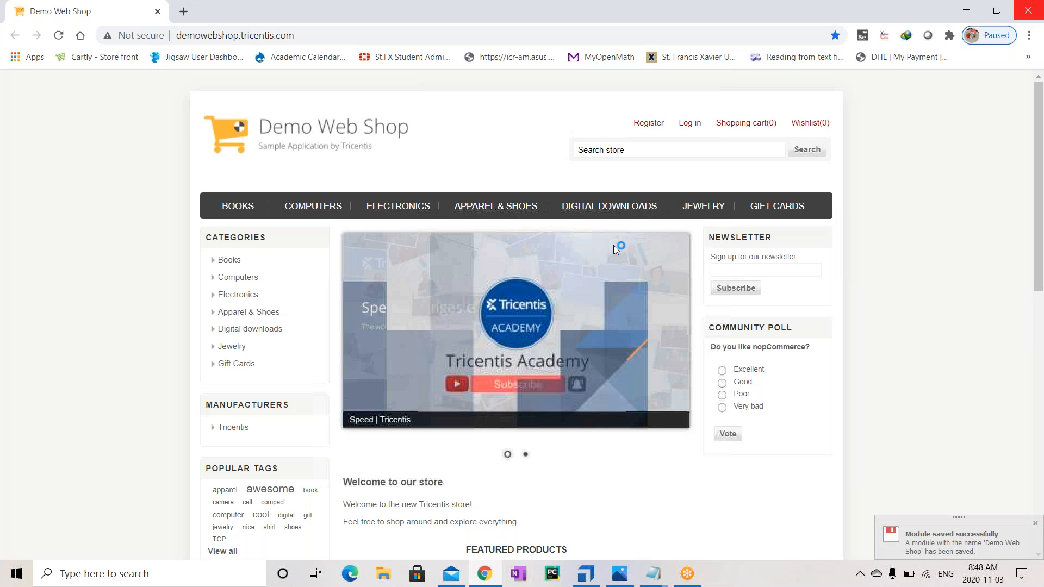
click(586, 573)
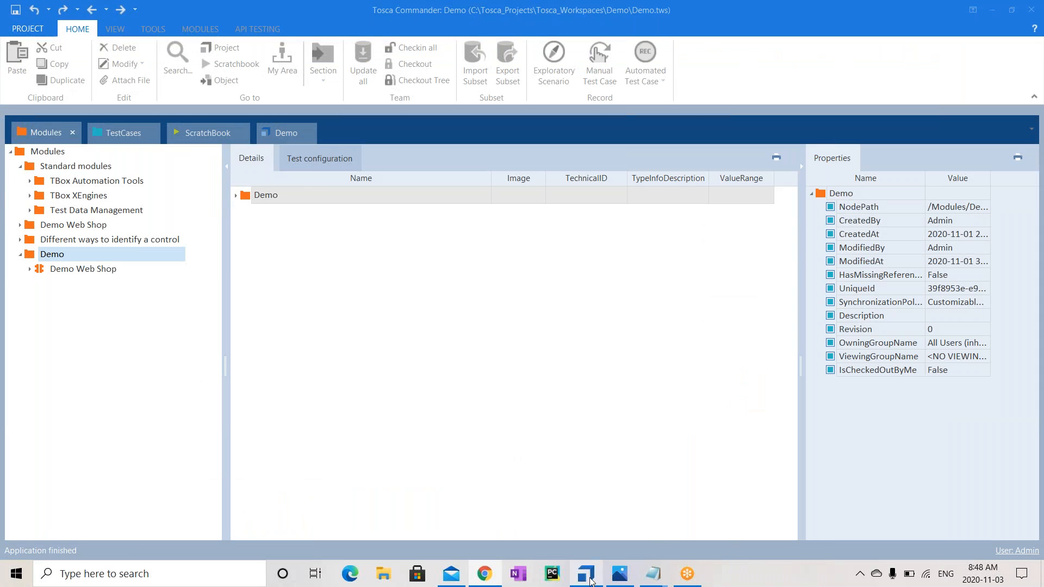
click(59, 268)
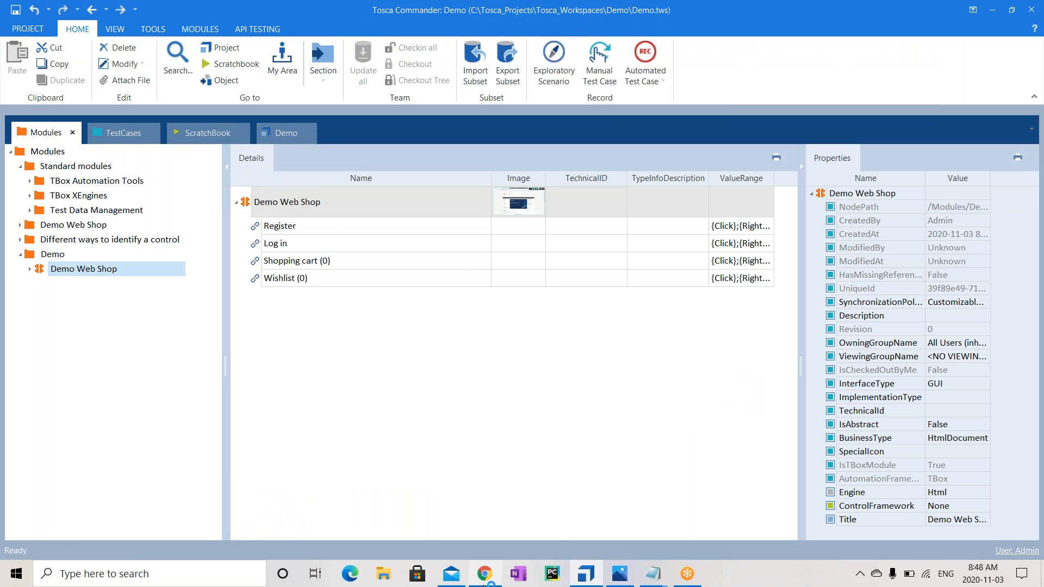
Open the shop's Register page in Chrome, then return to Tosca Commander
click(484, 576)
click(650, 127)
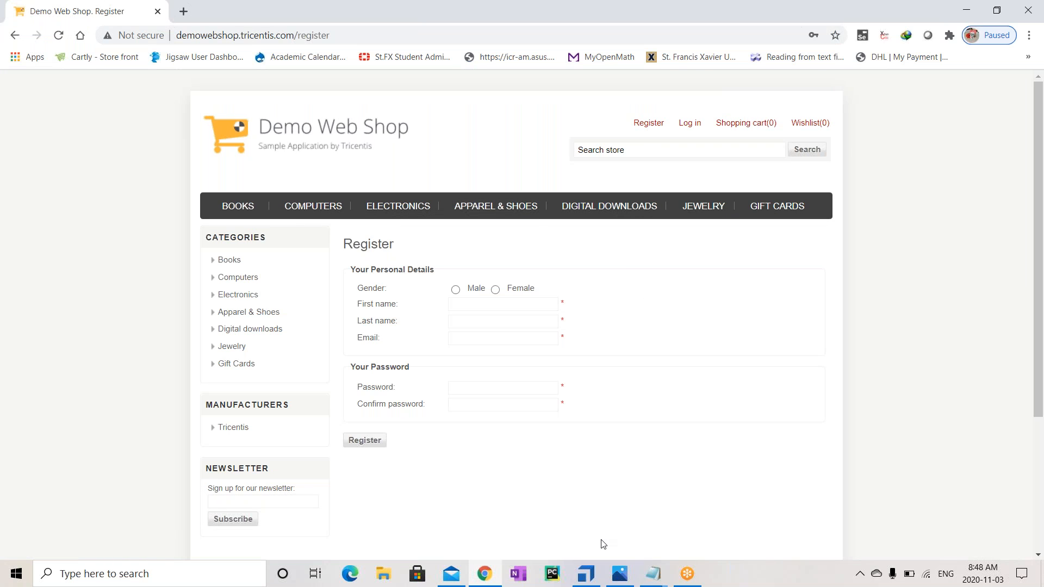
click(596, 576)
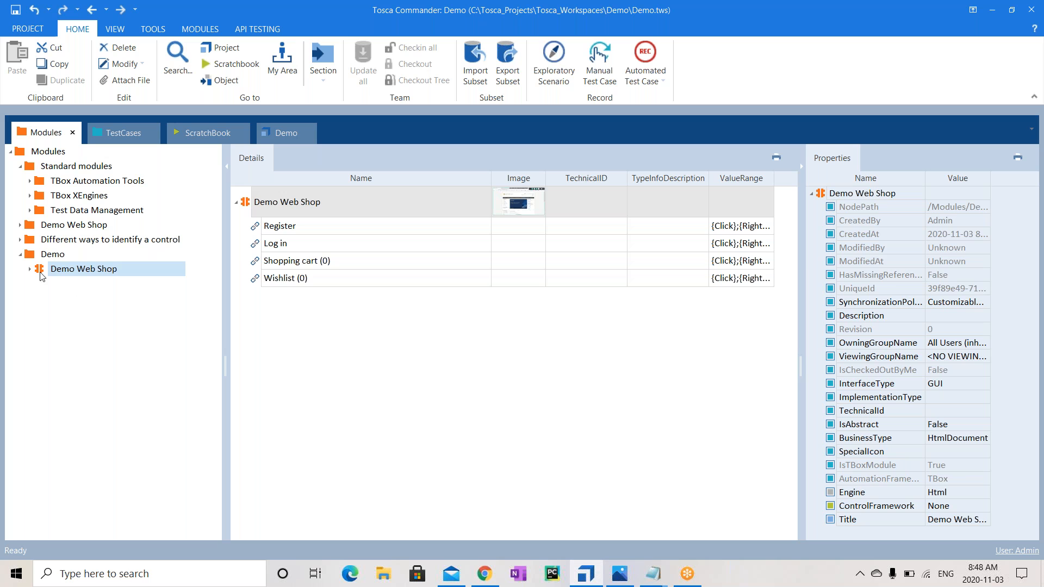
Scan the Demo Web Shop. Register Chrome window with Scan > Application from the Demo folder
key(Return)
right_click(41, 256)
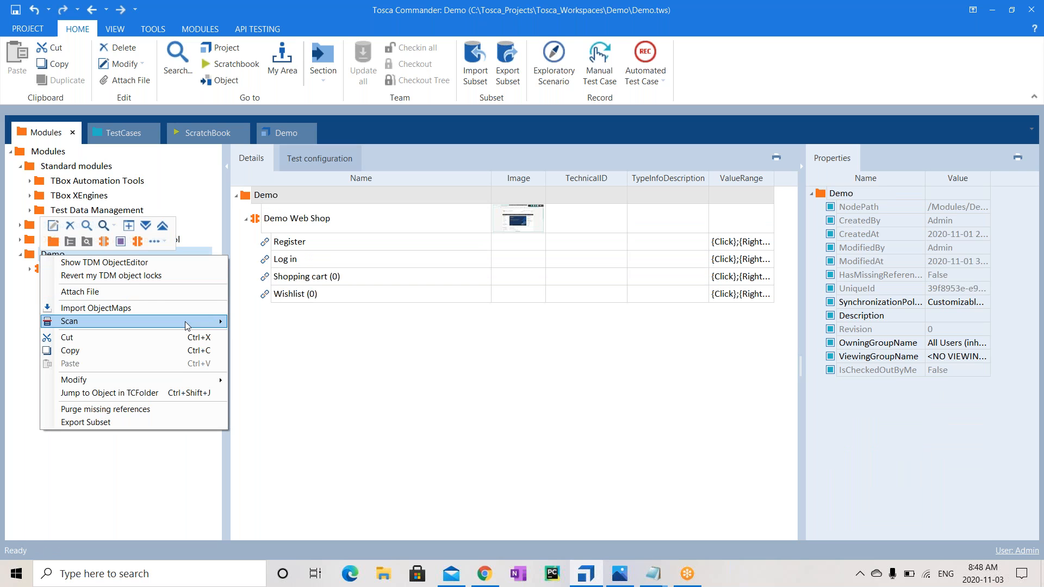
mouse_move(186, 325)
click(242, 324)
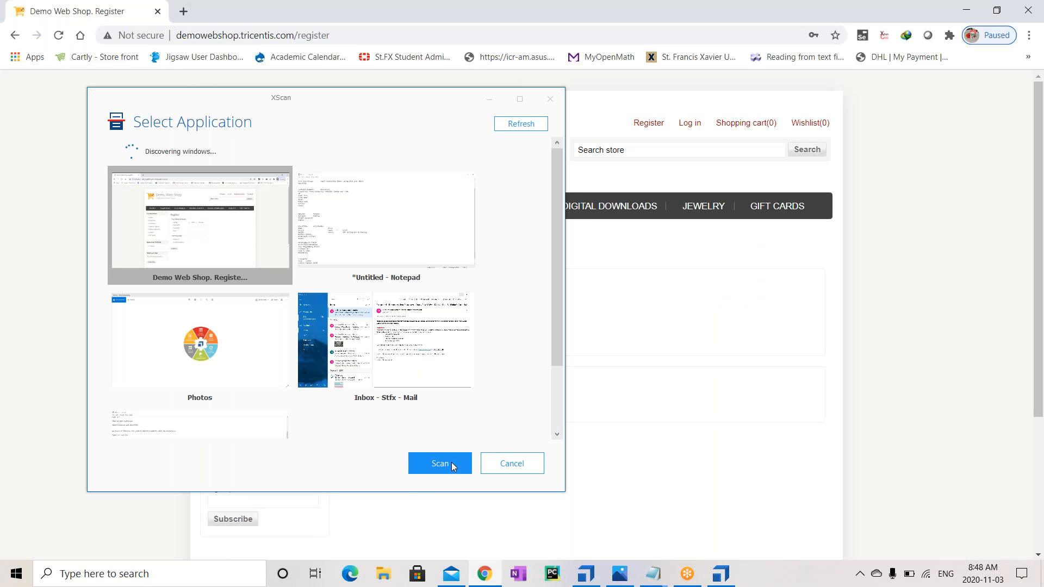
click(451, 462)
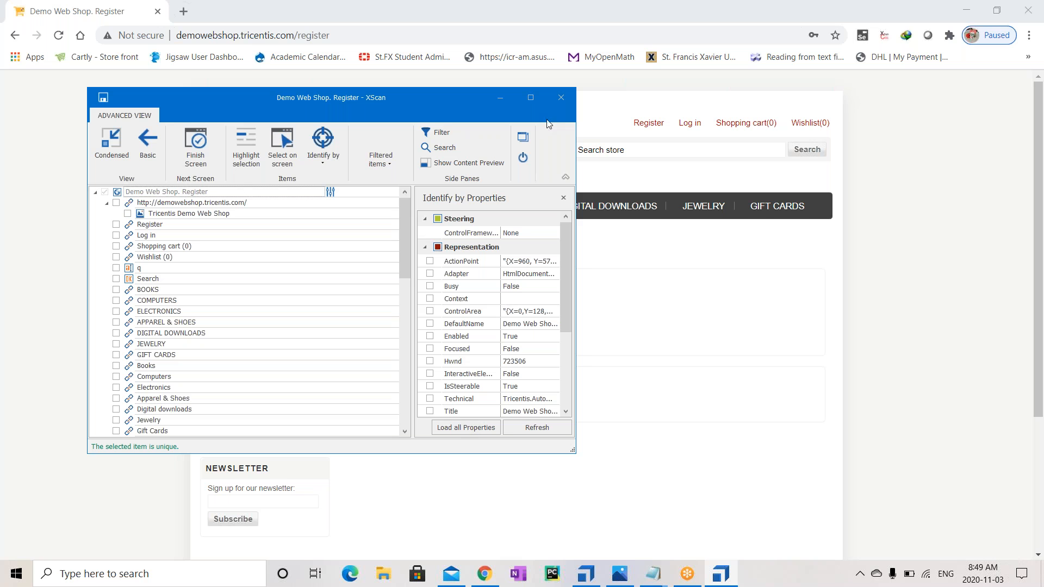
Place XScan beside the Register form and turn on Select on screen
click(531, 97)
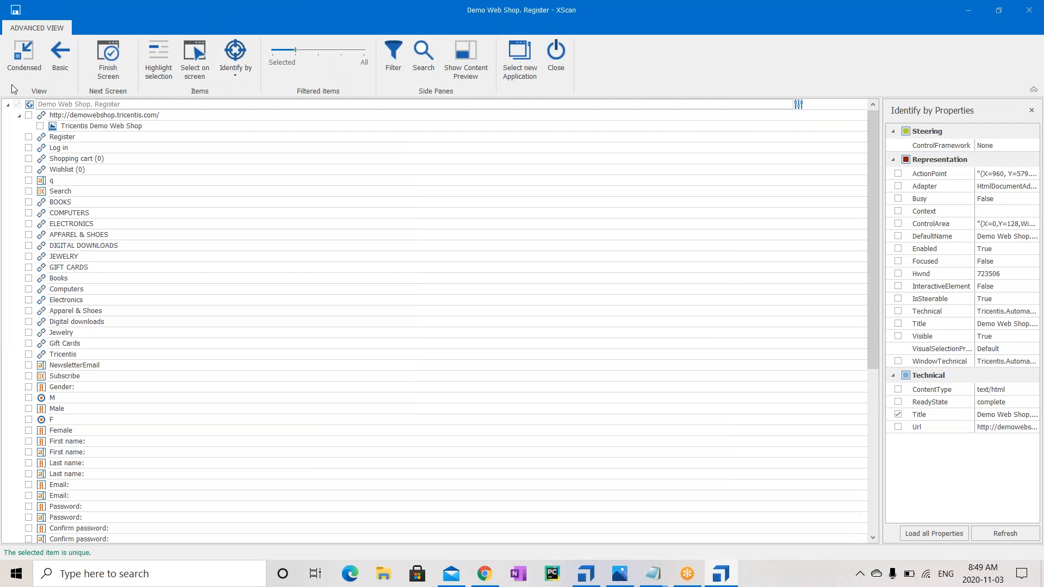
click(243, 77)
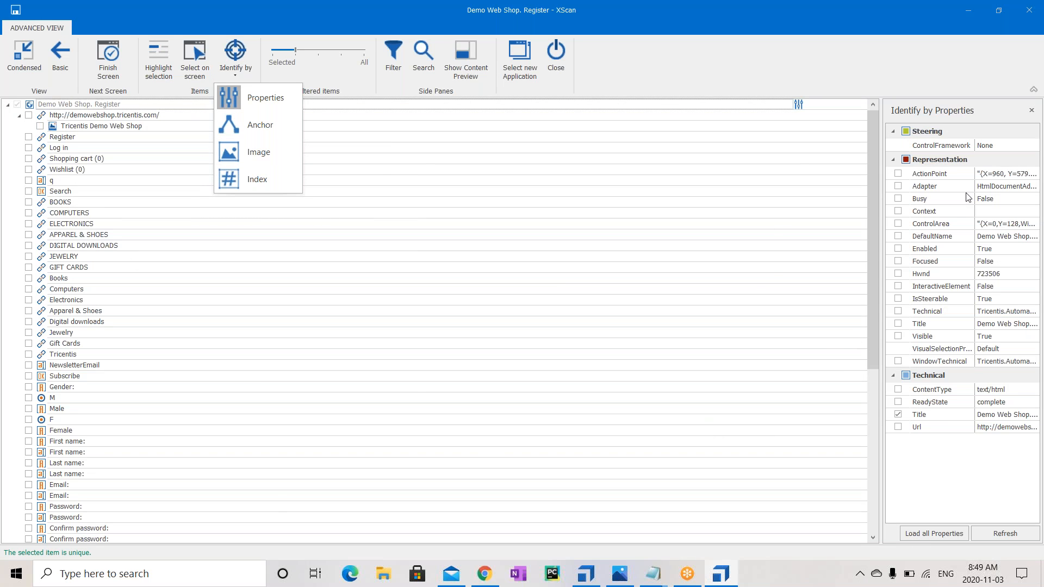
click(939, 58)
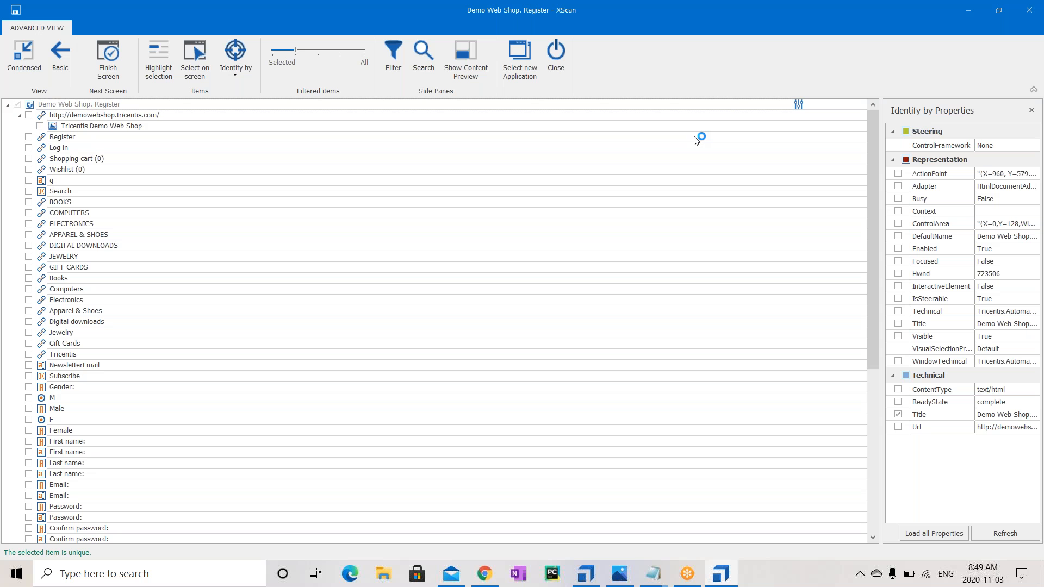
click(1000, 10)
drag(263, 115, 788, 224)
click(821, 280)
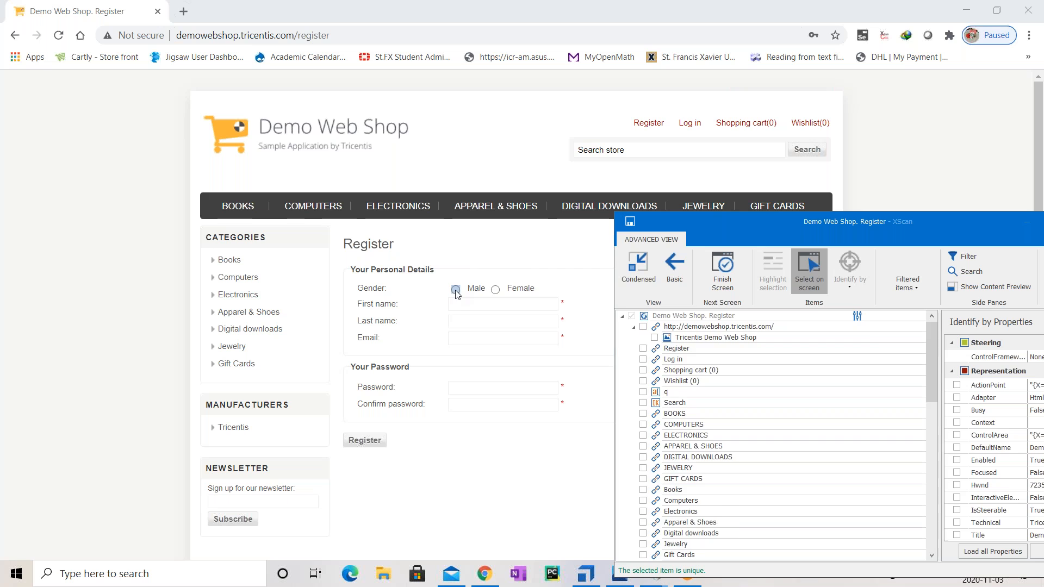
Pick Male, Female, First name, Last name, Email, Password, Confirm password and Register, then maximize XScan
click(456, 289)
click(495, 290)
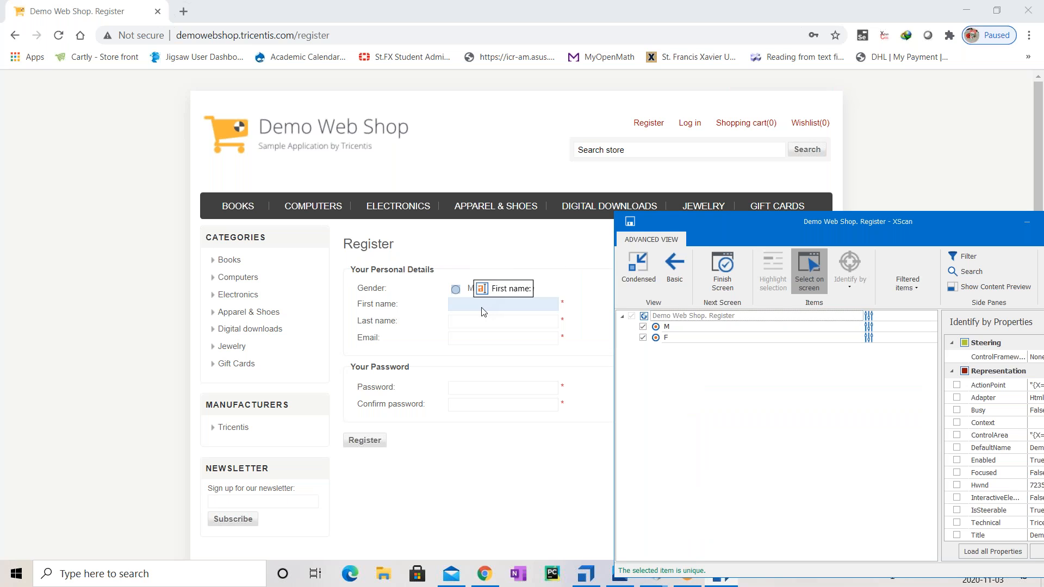
click(481, 311)
click(477, 320)
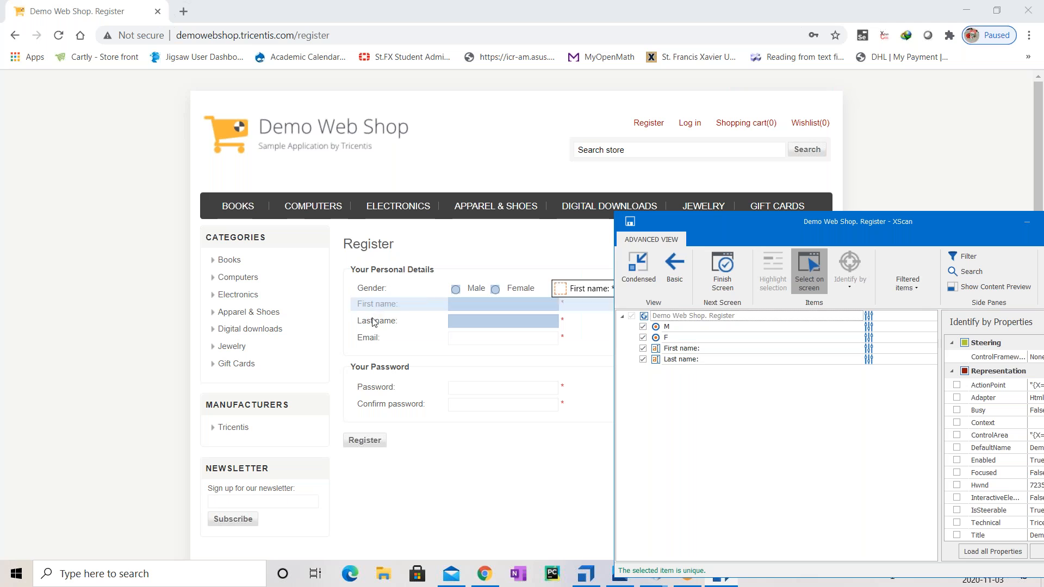
click(485, 340)
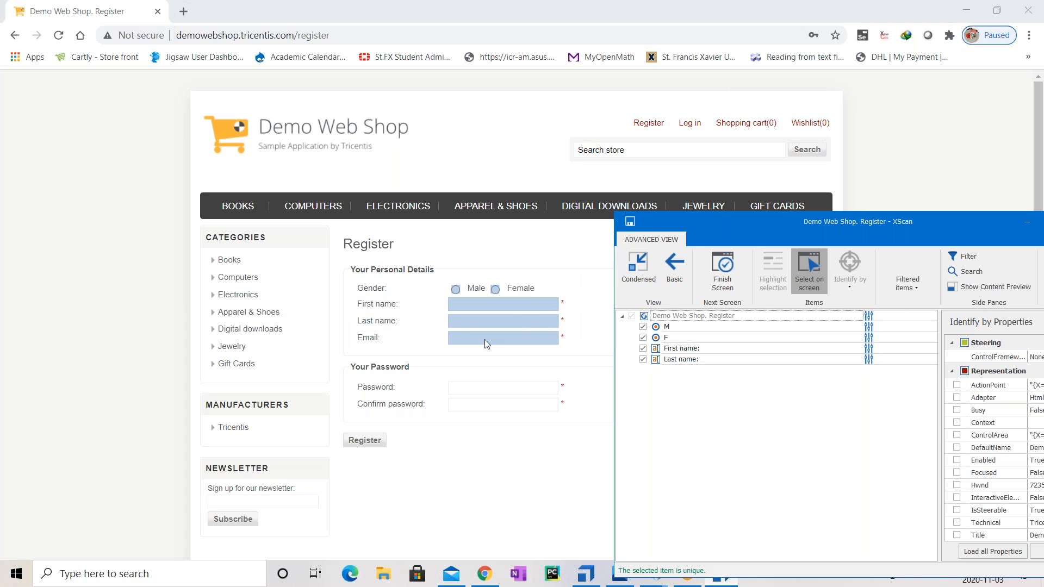
click(474, 387)
click(470, 404)
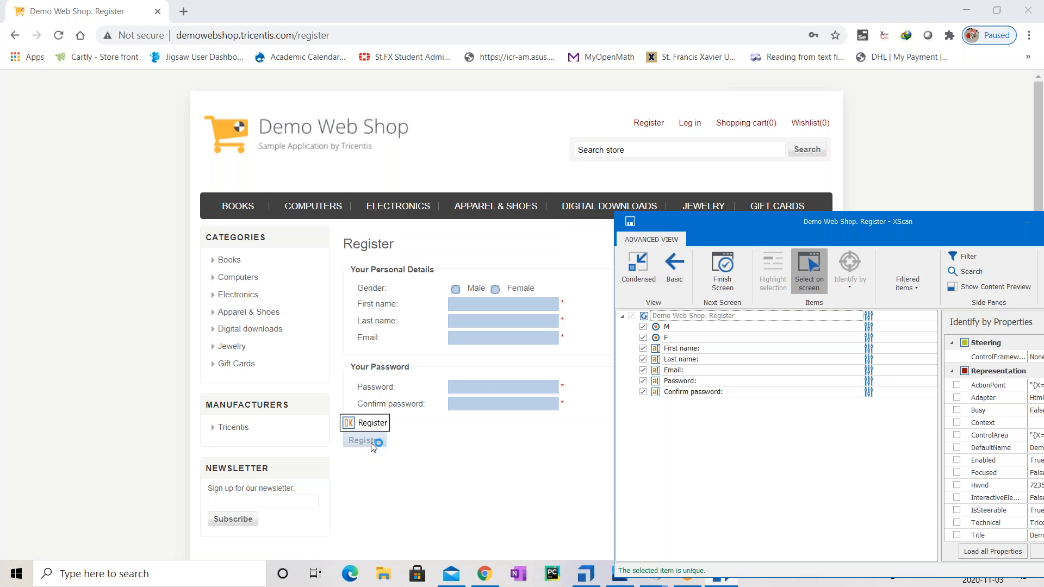
click(372, 444)
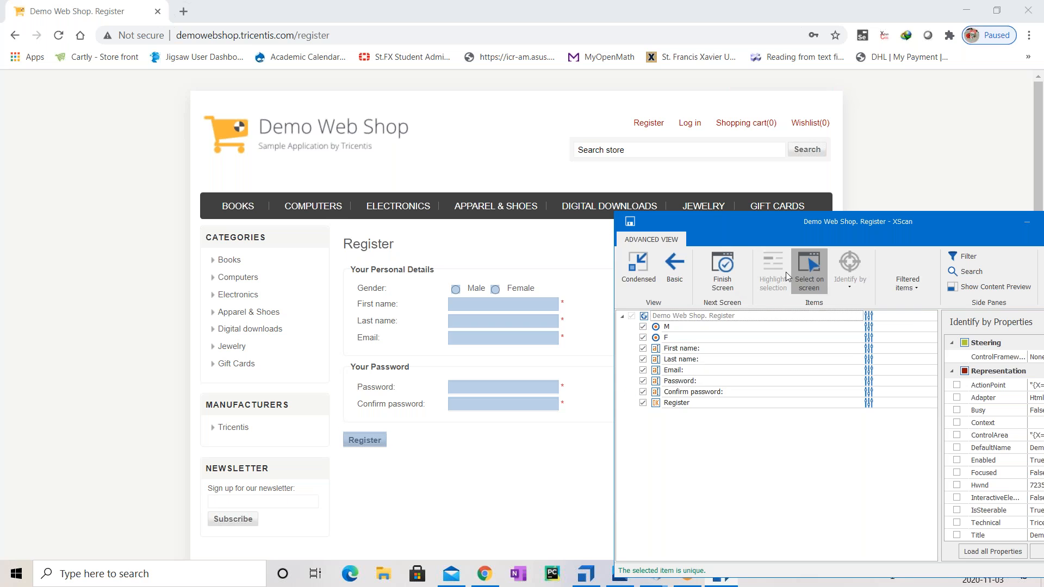
click(808, 274)
double_click(872, 225)
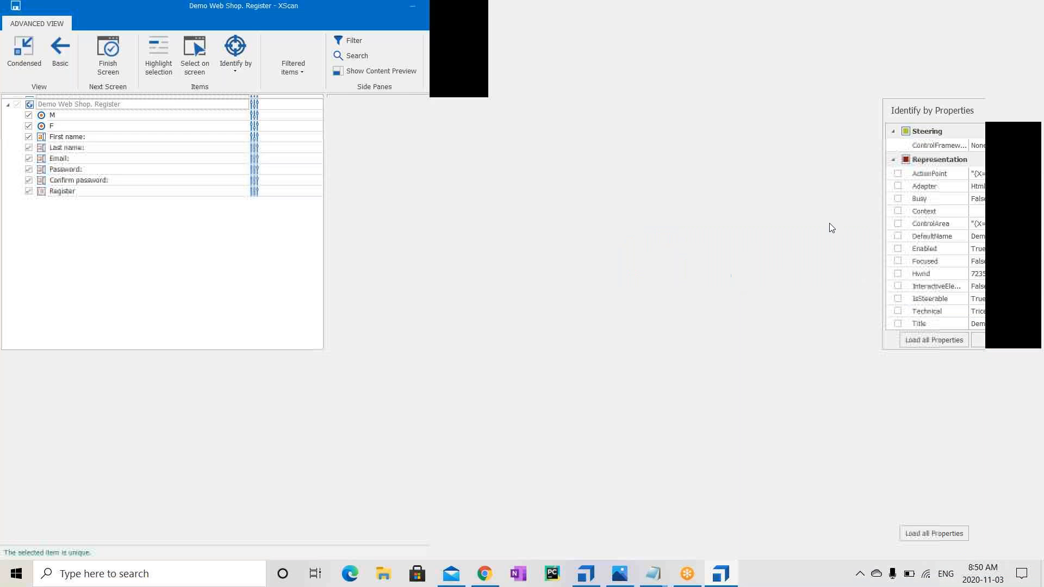
Save the picked controls as the Demo Web Shop. Register module and view it in Commander
click(114, 70)
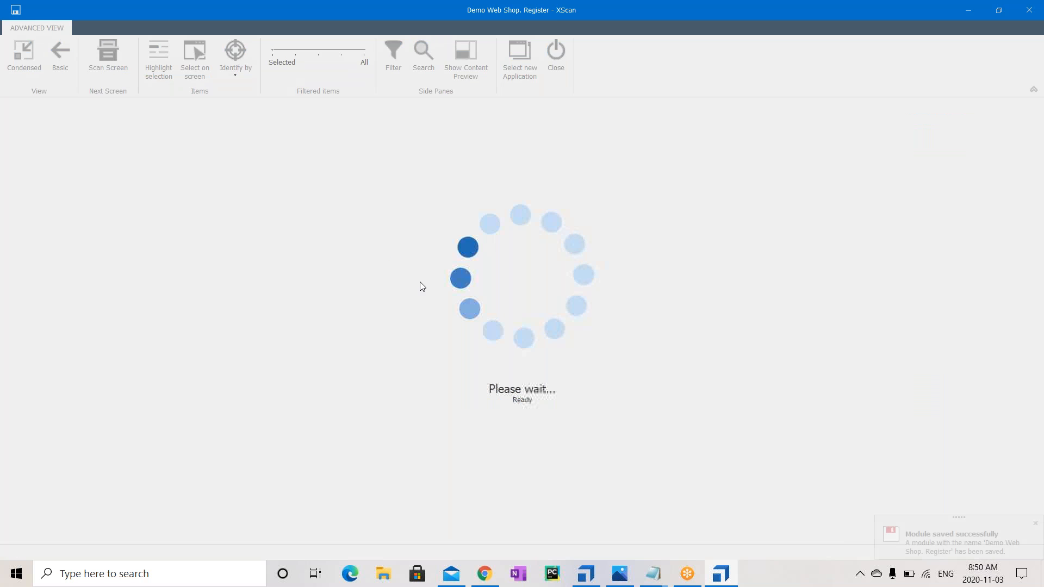
click(1030, 9)
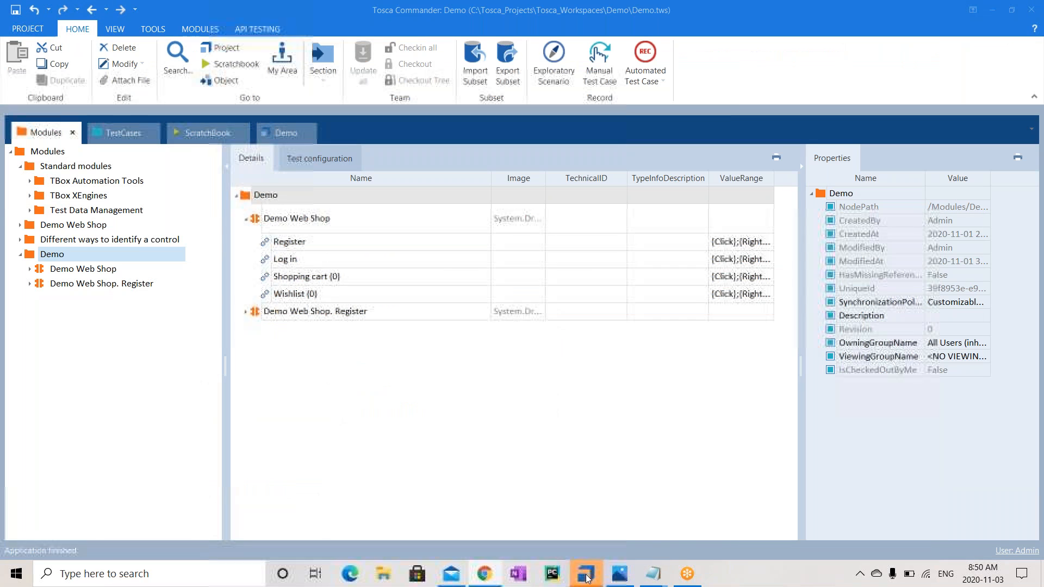
click(69, 286)
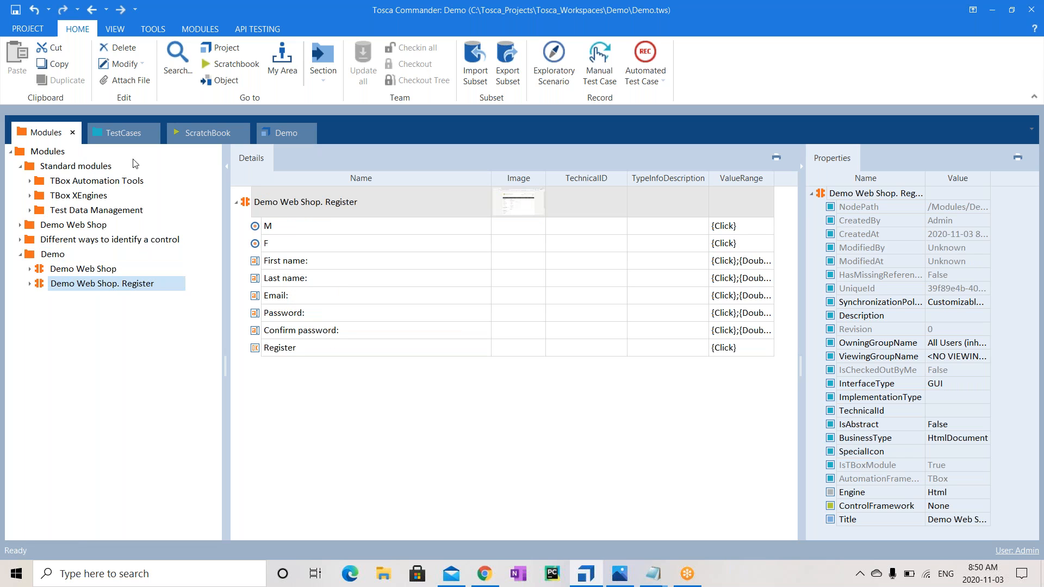
Create and delete a temporary 'test' test case, then show the Demo test case's OpenUrl step
click(133, 131)
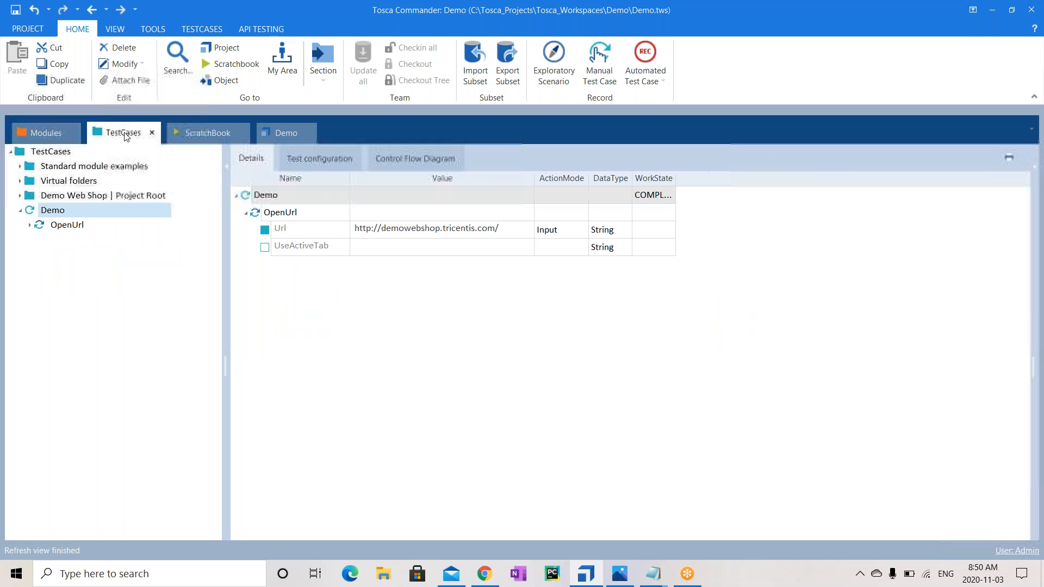
right_click(69, 154)
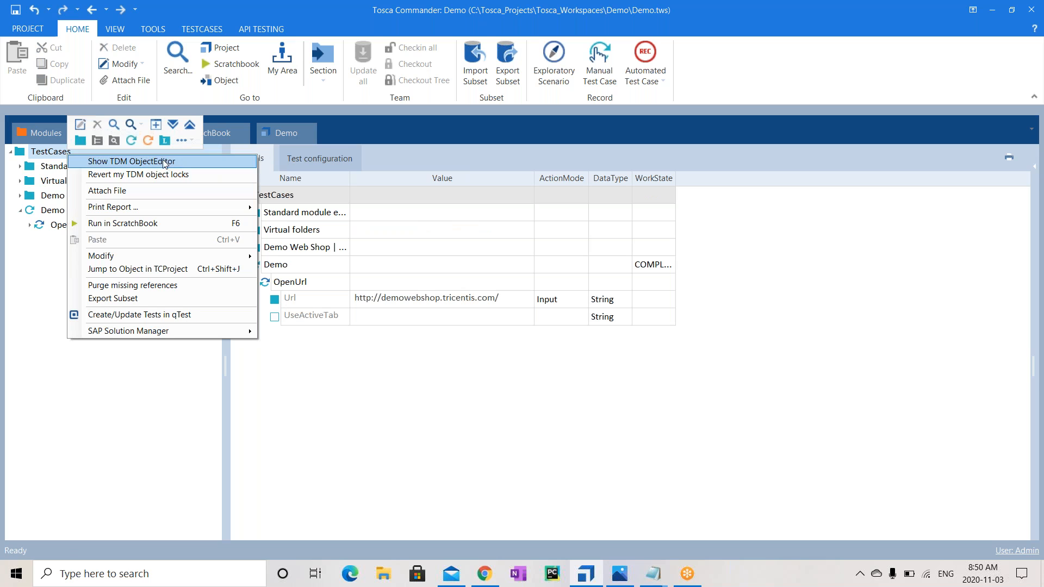
click(36, 245)
right_click(73, 152)
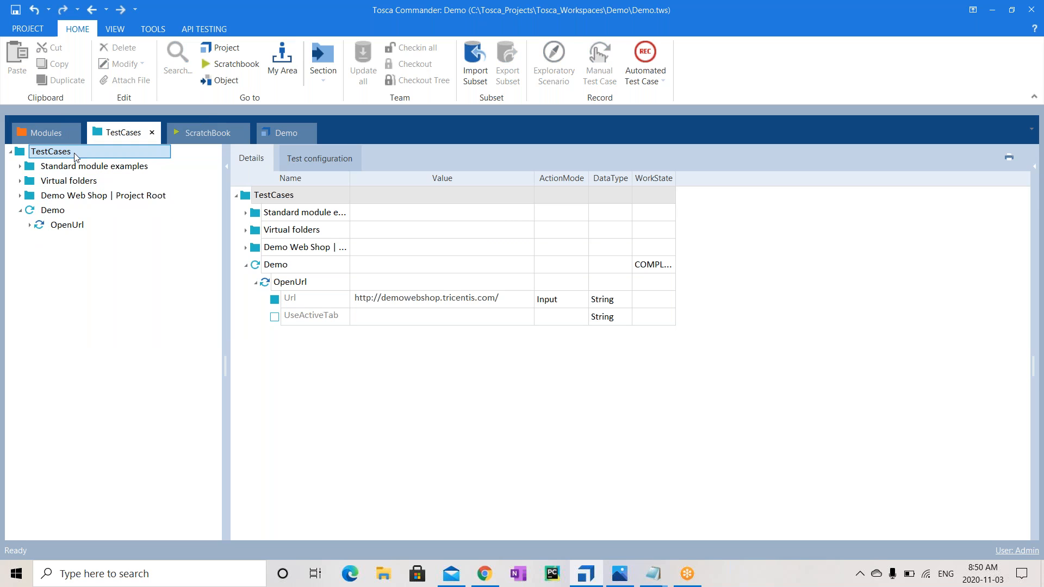
click(141, 138)
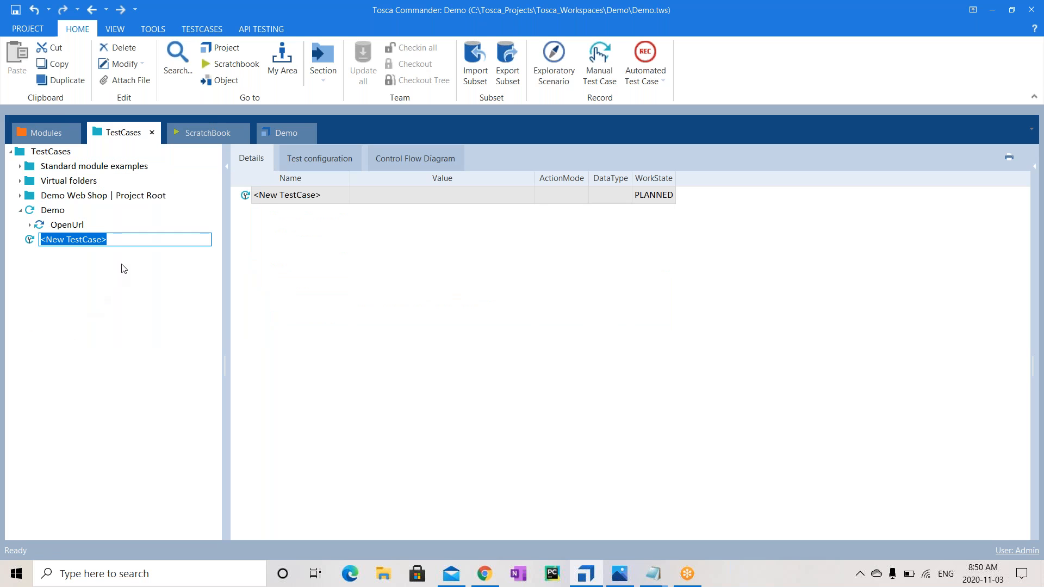
text(test)
key(Return)
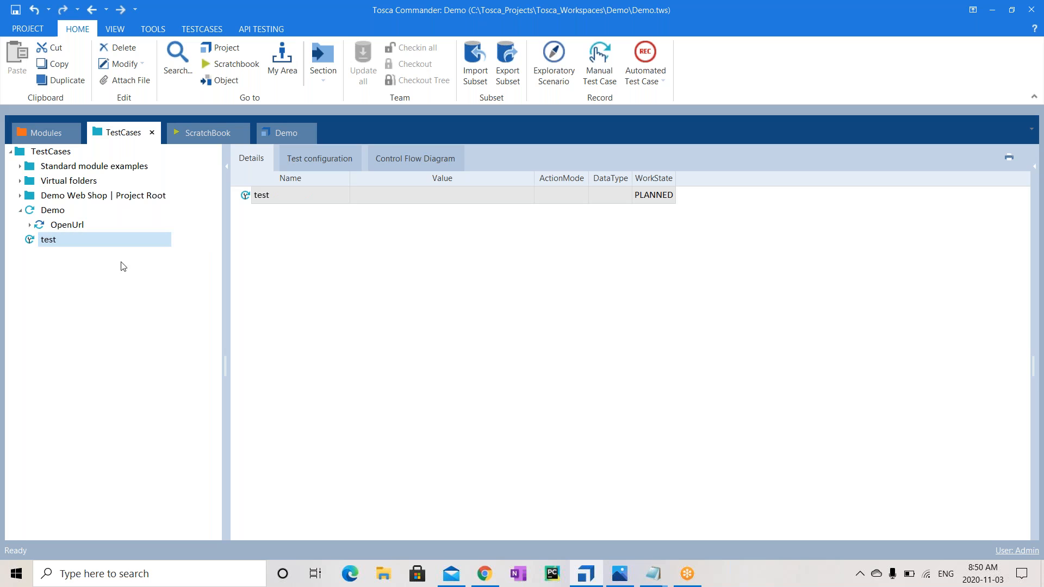
click(53, 210)
click(46, 245)
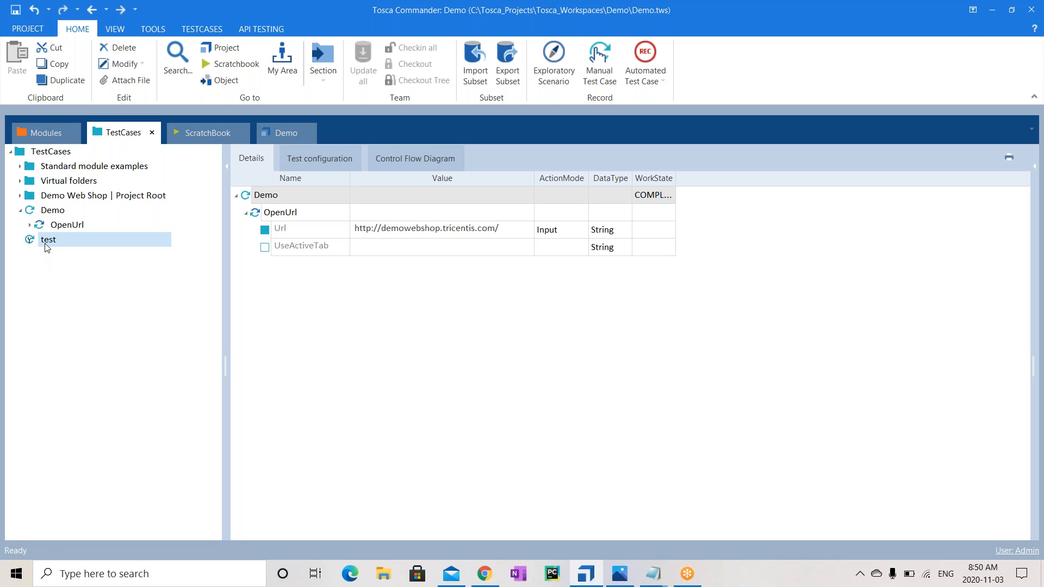
key(Delete)
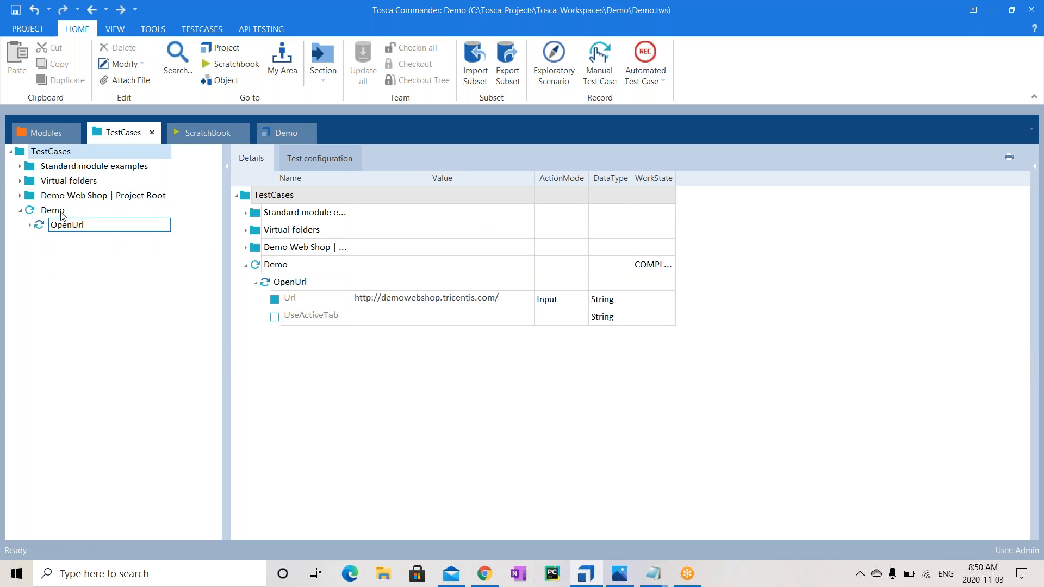
click(59, 213)
click(72, 228)
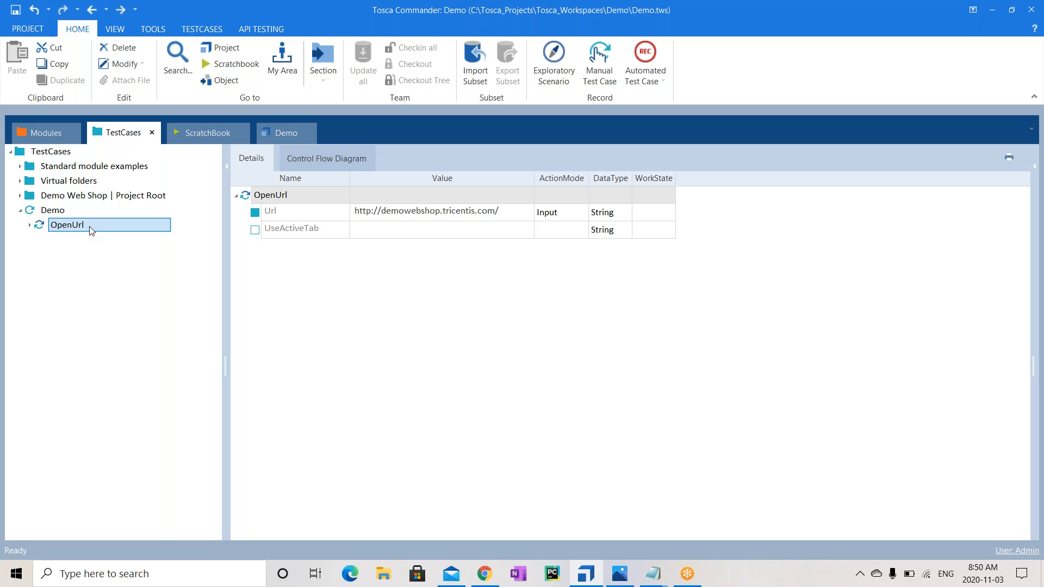
Add the Demo Web Shop module as a step in the Demo test case
click(59, 132)
click(111, 269)
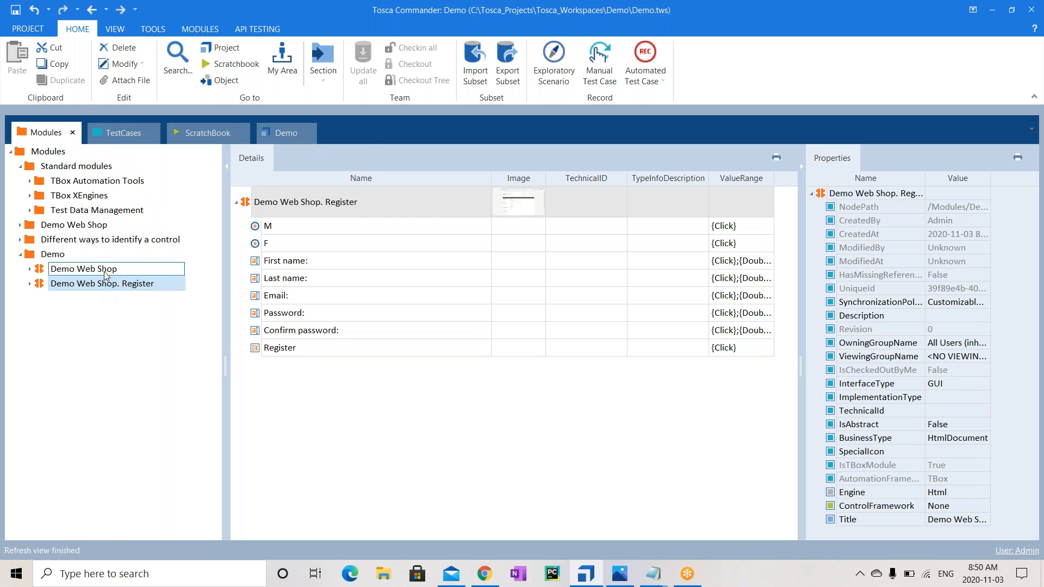
double_click(111, 270)
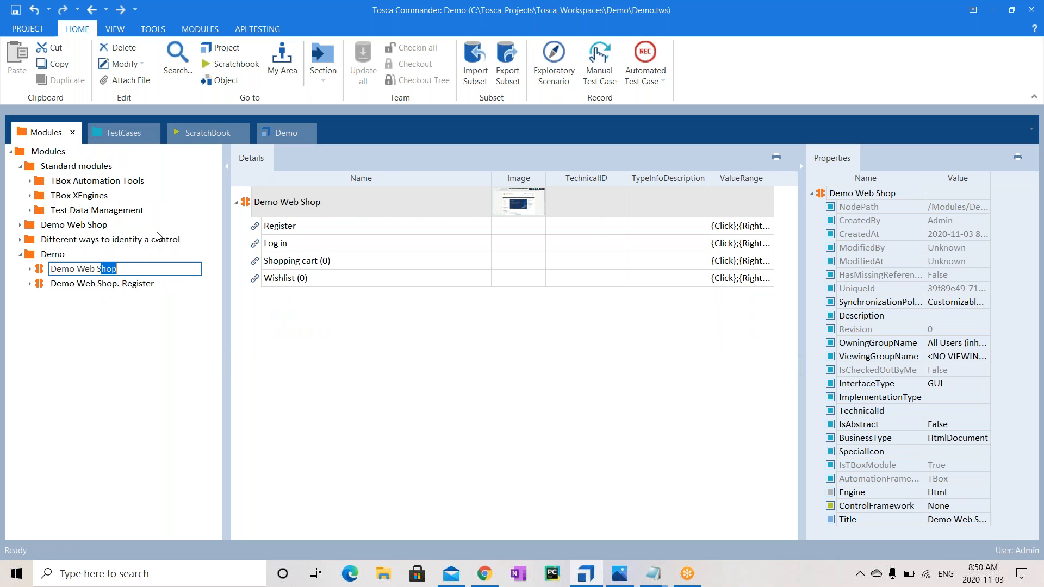
click(81, 359)
drag(67, 269, 63, 210)
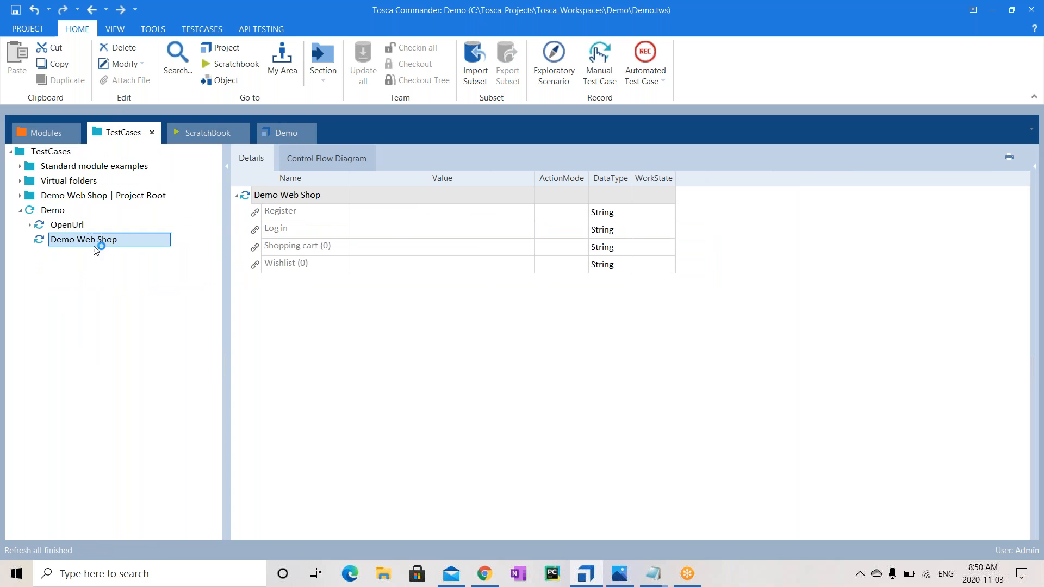
Set the Register step's value to the condition Visible == True
click(399, 217)
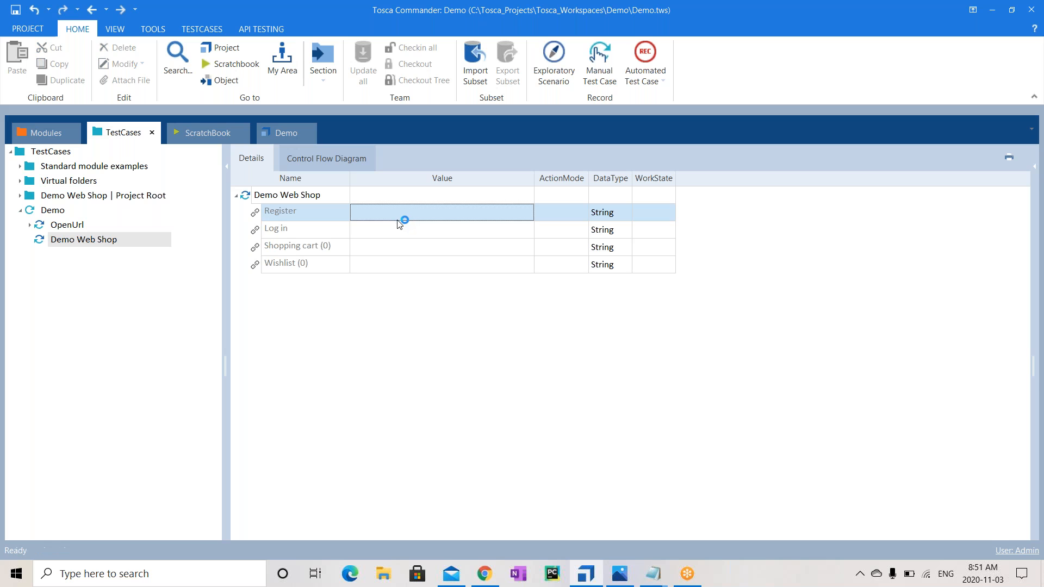
click(512, 213)
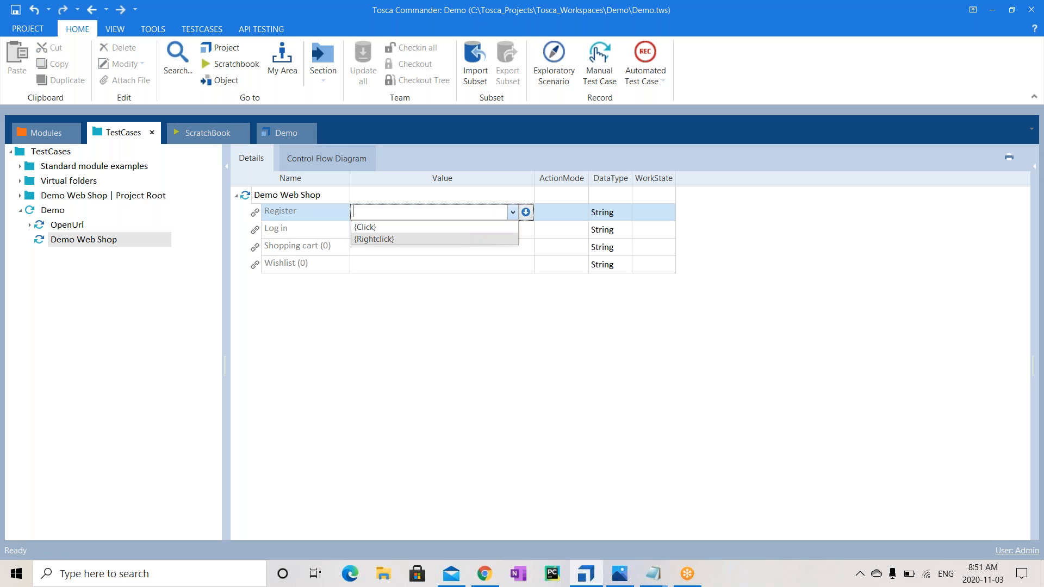
click(460, 227)
click(555, 214)
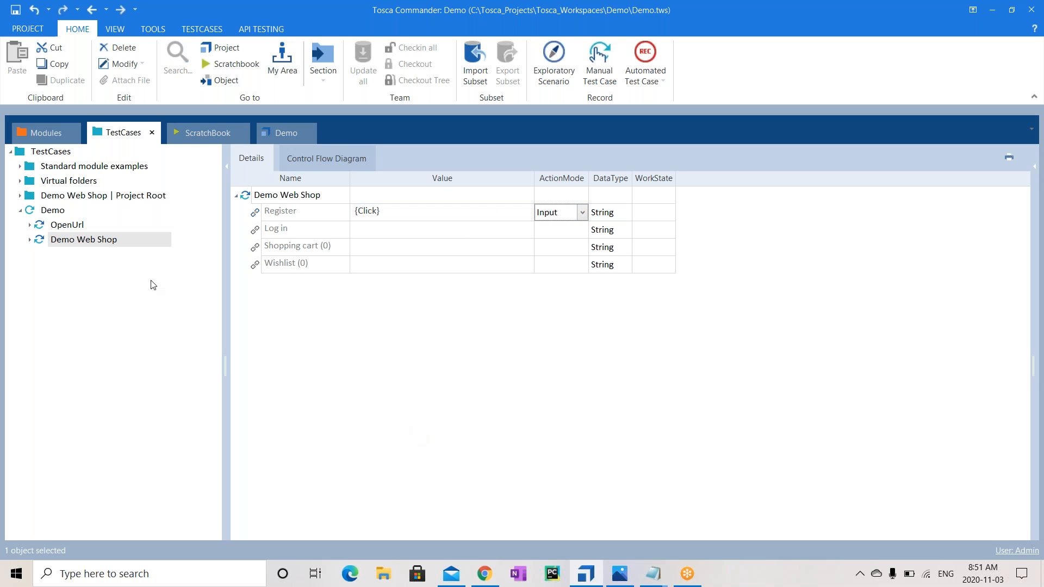
click(43, 133)
click(446, 218)
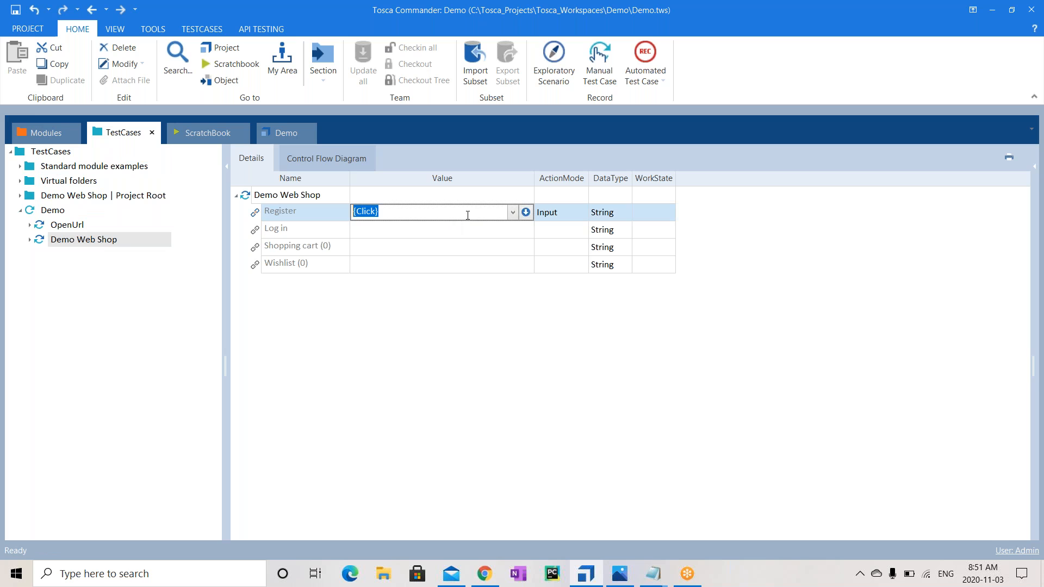
click(525, 213)
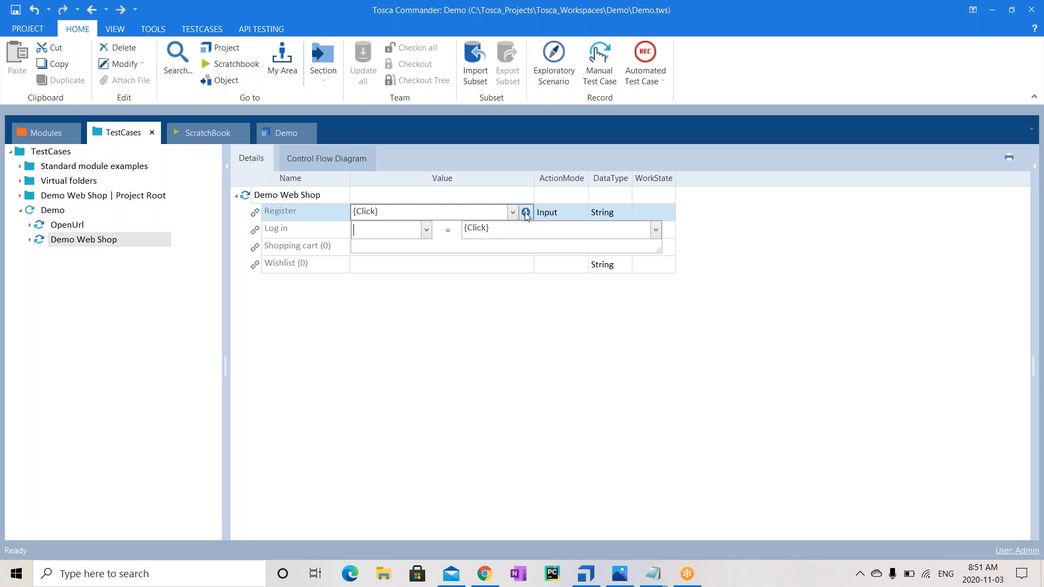
click(426, 229)
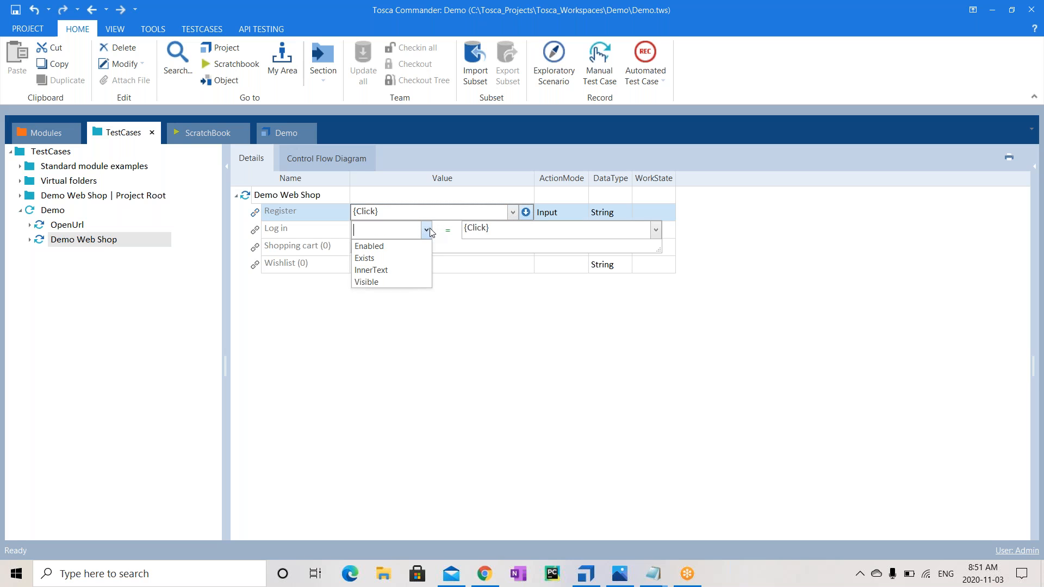
click(375, 280)
click(501, 228)
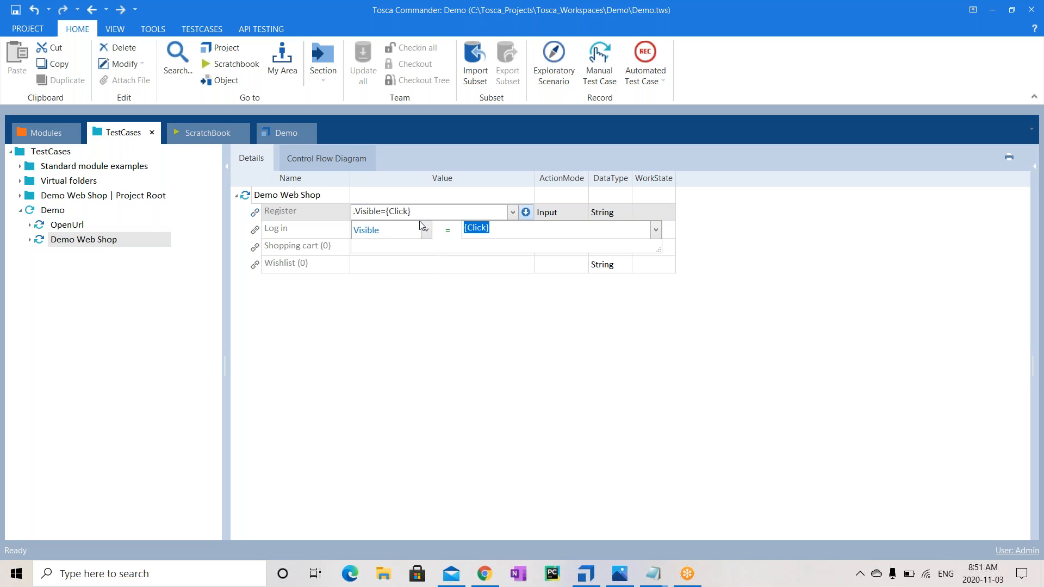
text(True)
click(519, 350)
Set the Register step's ActionMode to WaitOn
click(583, 215)
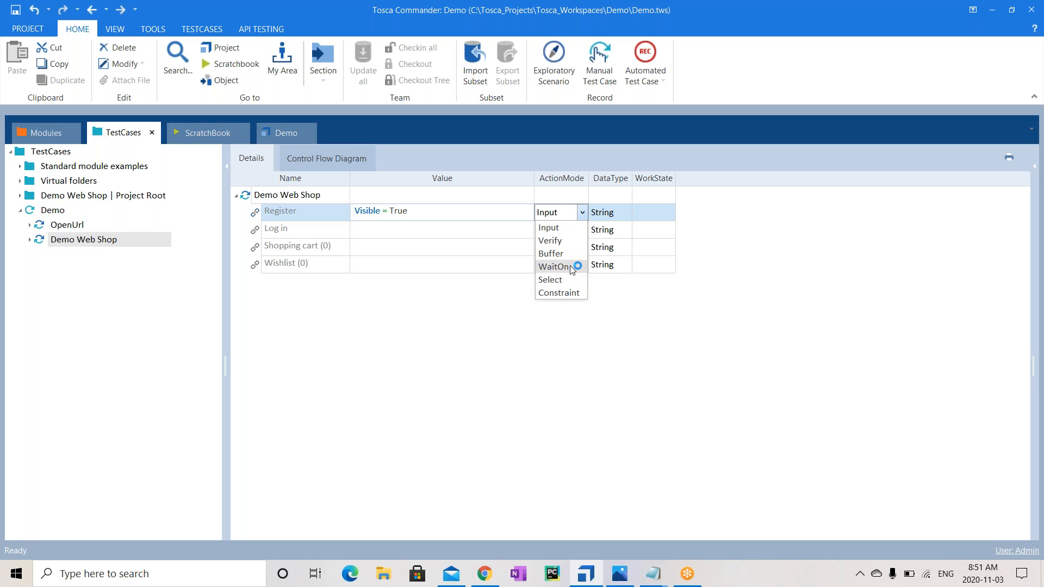
click(555, 266)
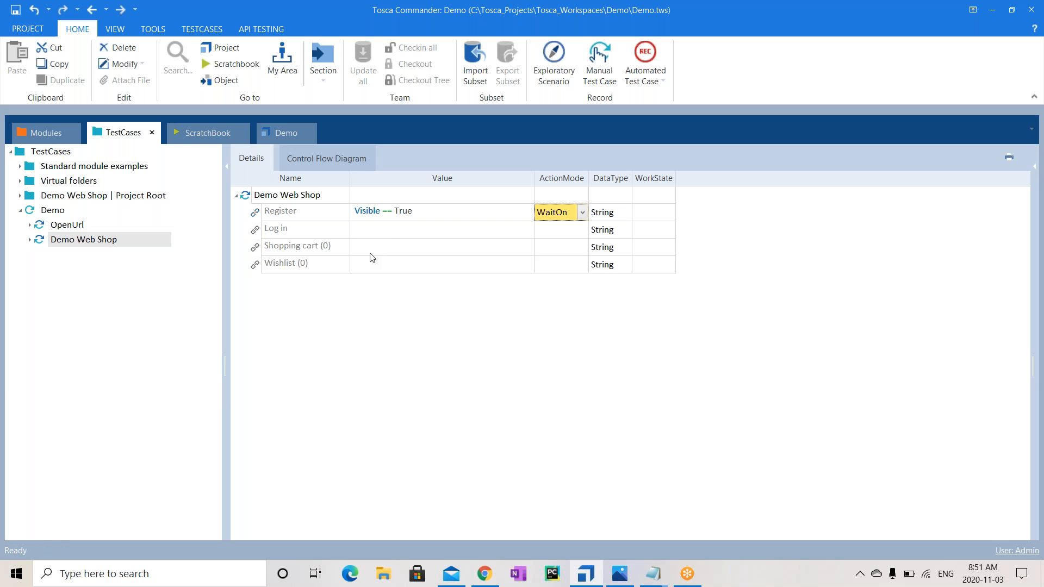
click(41, 136)
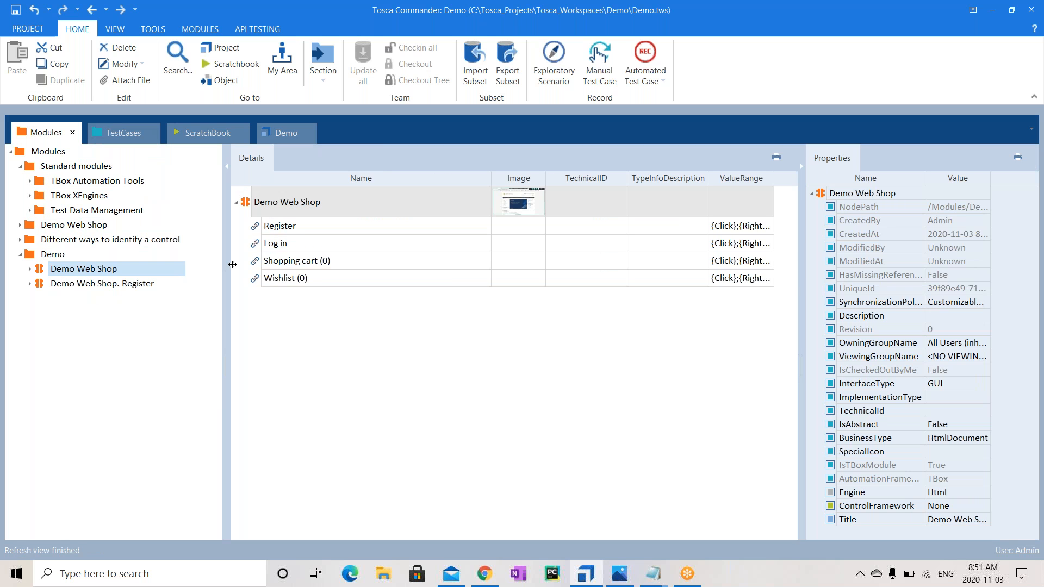
Change the Register control's Cardinality to 0-n in the Demo Web Shop module
click(93, 272)
click(368, 229)
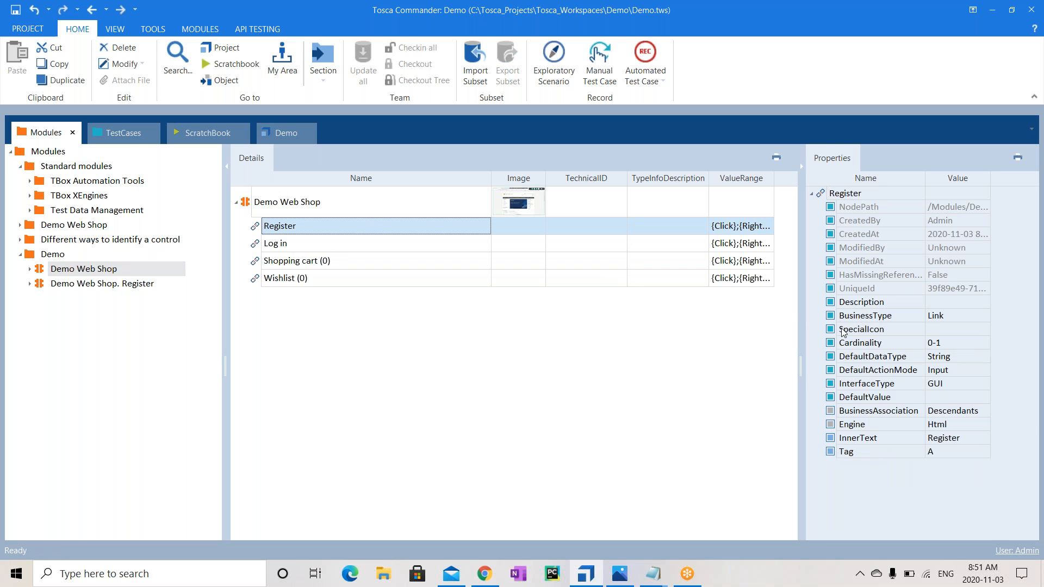
click(967, 346)
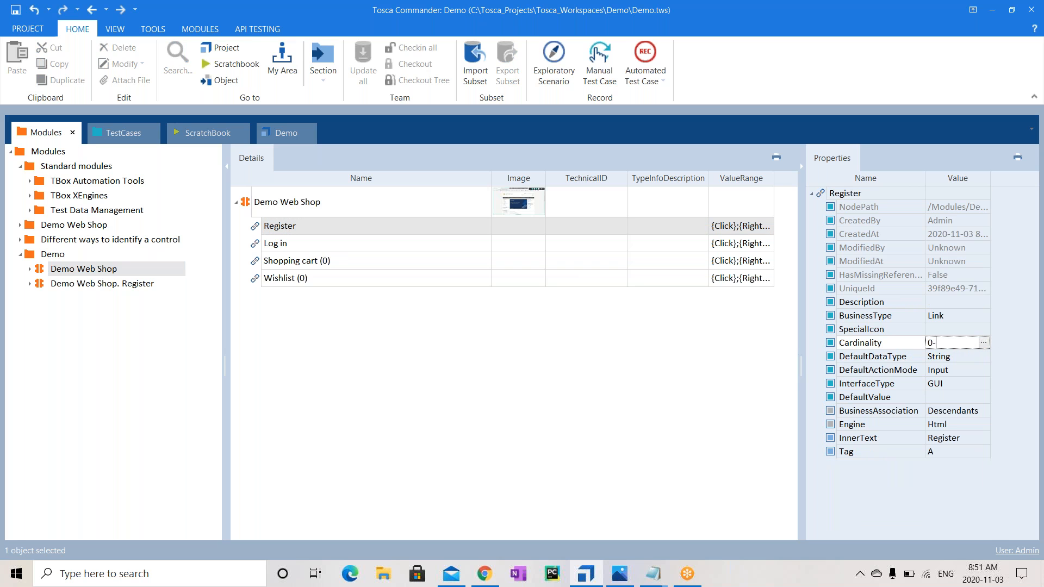
click(683, 446)
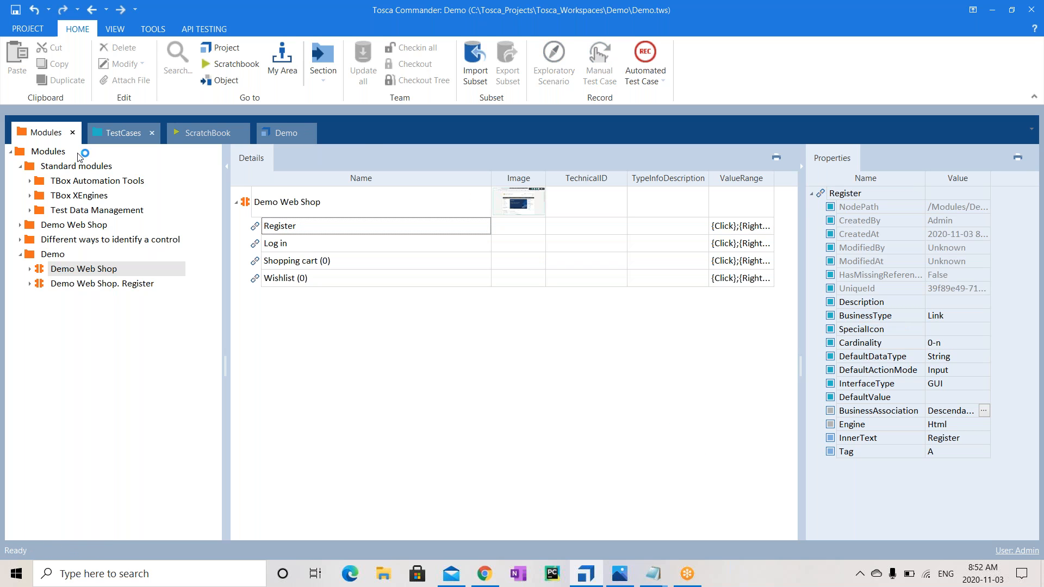
click(113, 133)
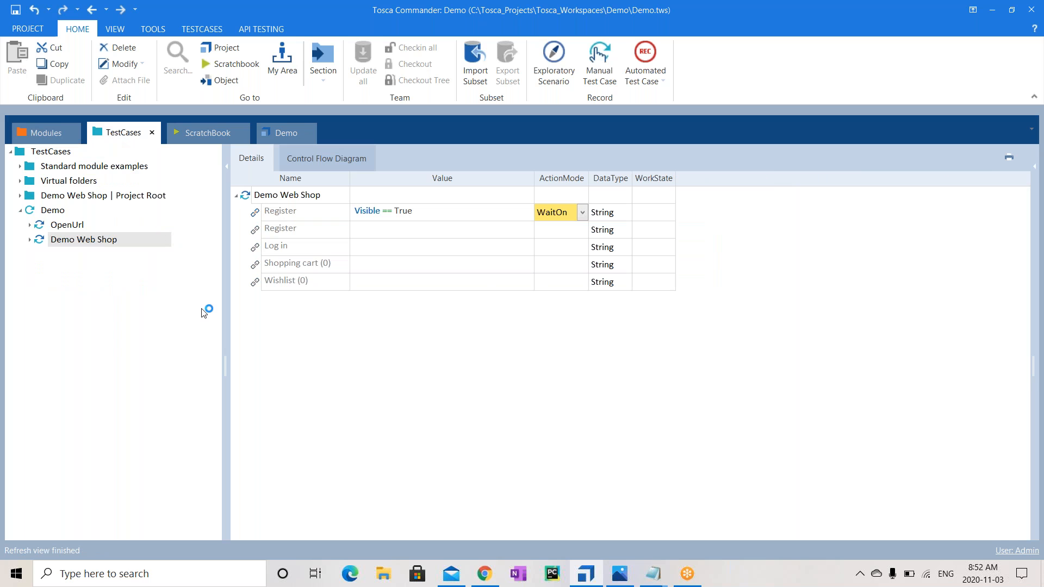
Give the second Register step the value condition Exists == True
click(422, 236)
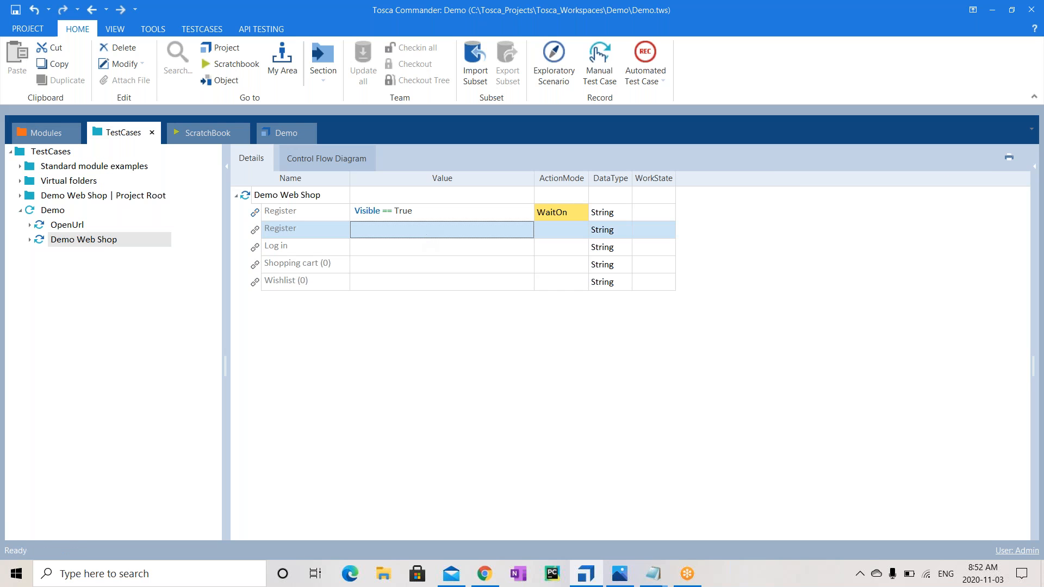
click(313, 215)
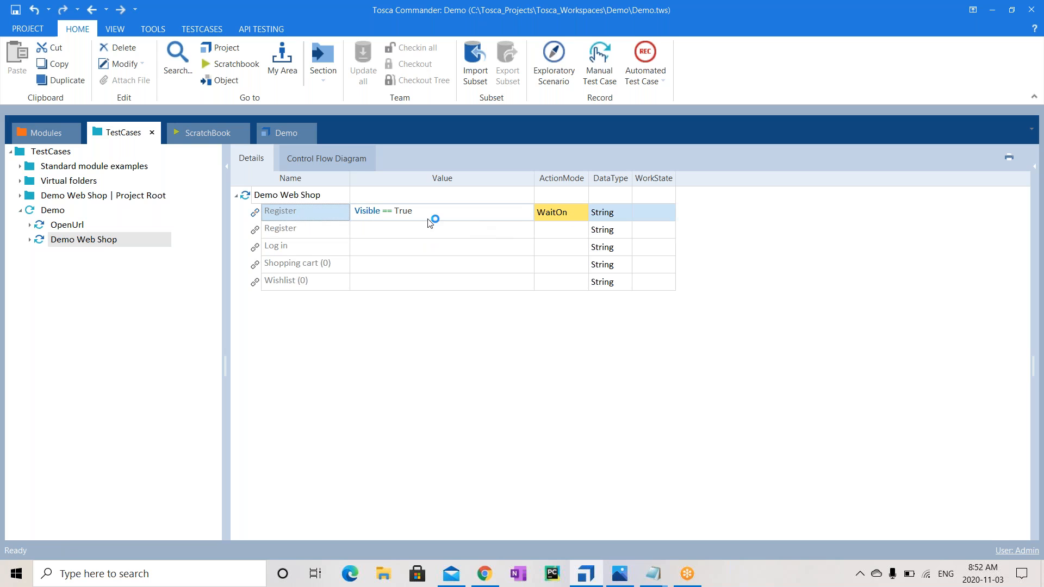
click(286, 230)
click(388, 234)
click(388, 234)
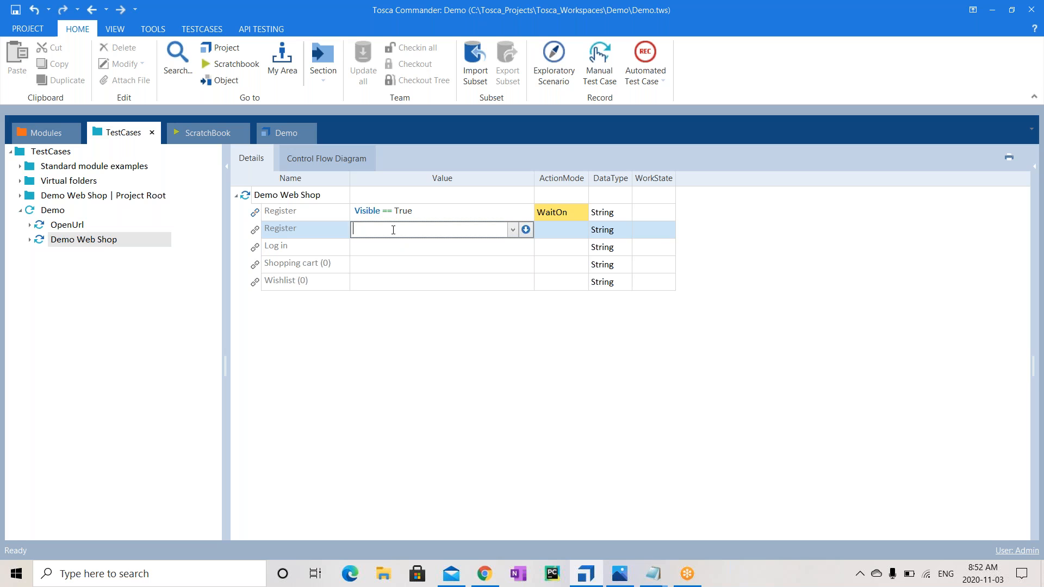
click(526, 230)
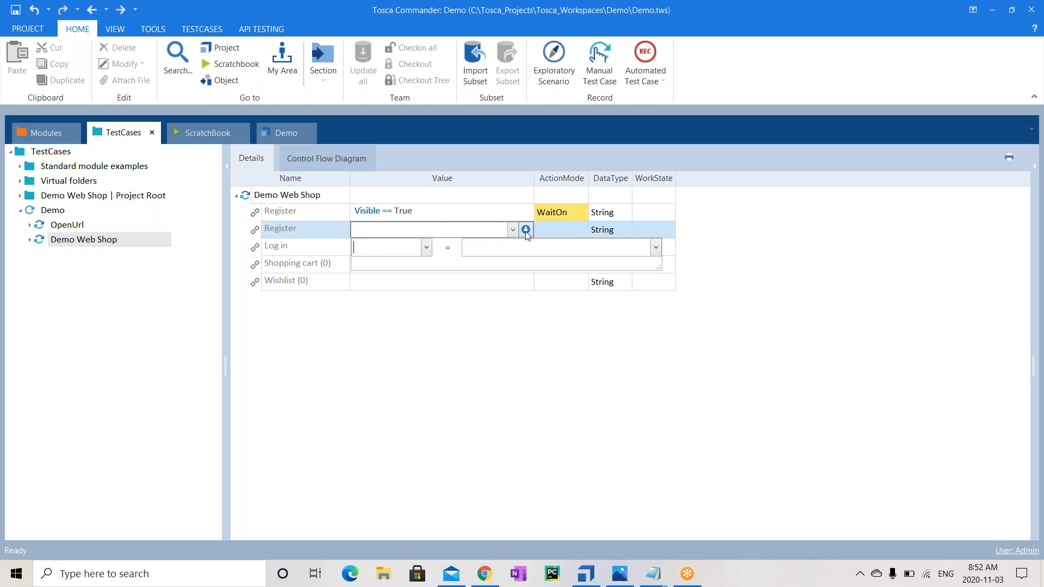
click(427, 250)
click(424, 271)
click(495, 248)
text(ue)
key(Return)
Set the second Register step's ActionMode to Verify, then bring up the Register link's module definition
click(580, 229)
click(582, 229)
click(550, 257)
click(287, 249)
drag(288, 254, 53, 136)
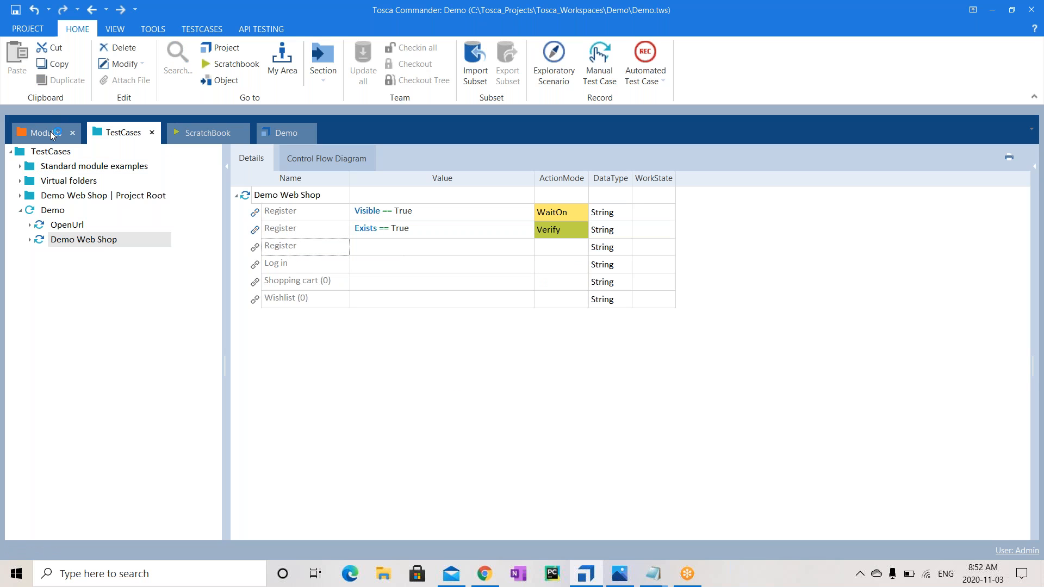
Change the Register control's Cardinality from 0-n to 0-2
click(974, 345)
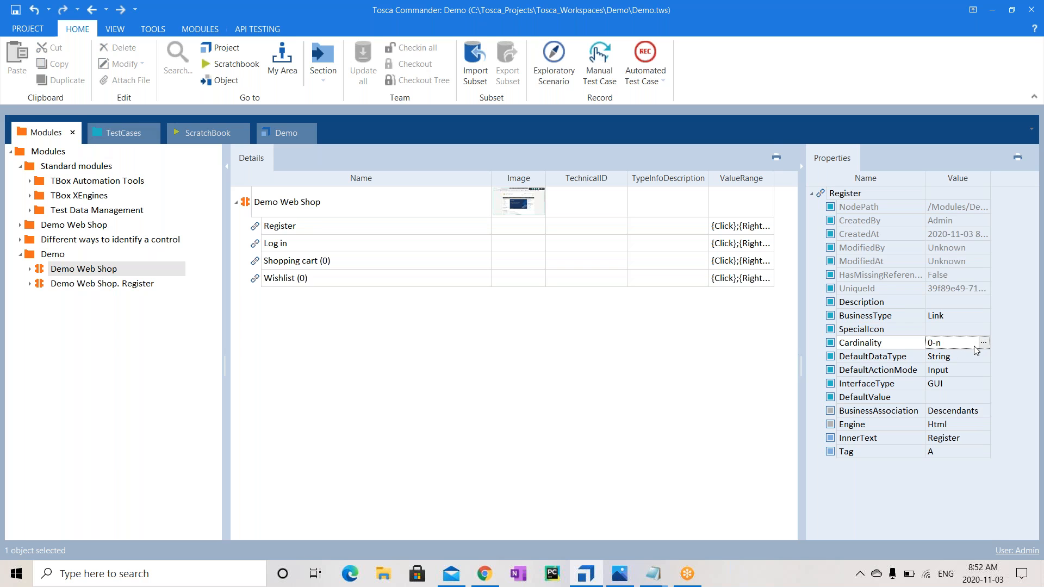
click(972, 344)
key(BackSpace)
text(2)
click(431, 428)
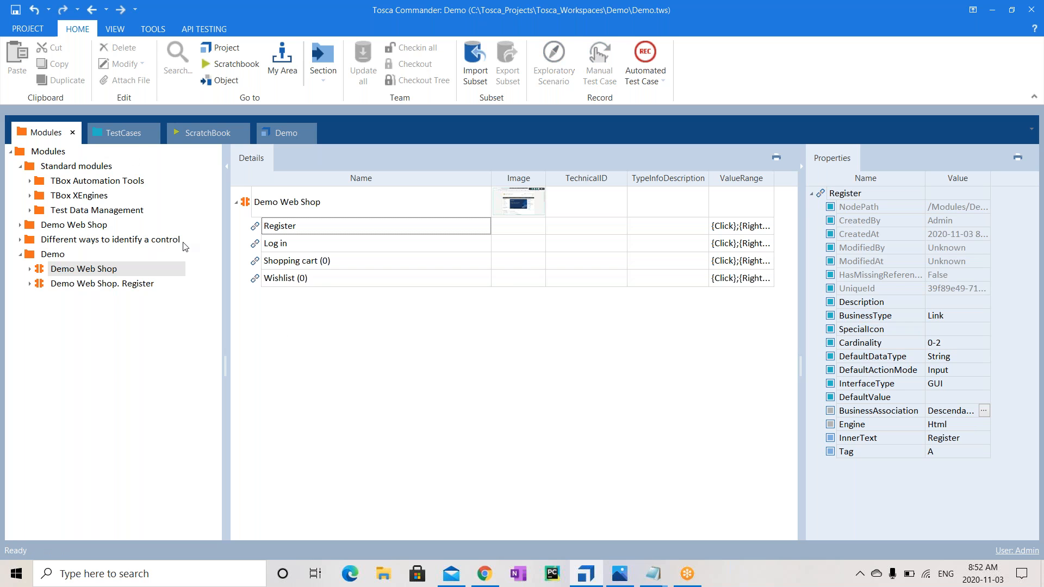
Set the third Register step to {Click}, which adds further {Click} Register rows
click(144, 139)
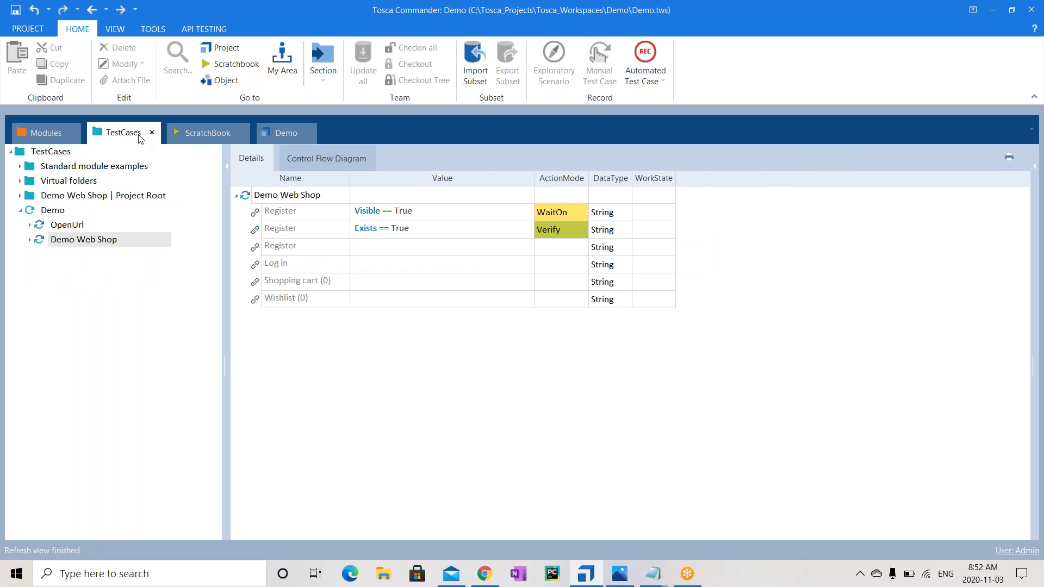
click(383, 250)
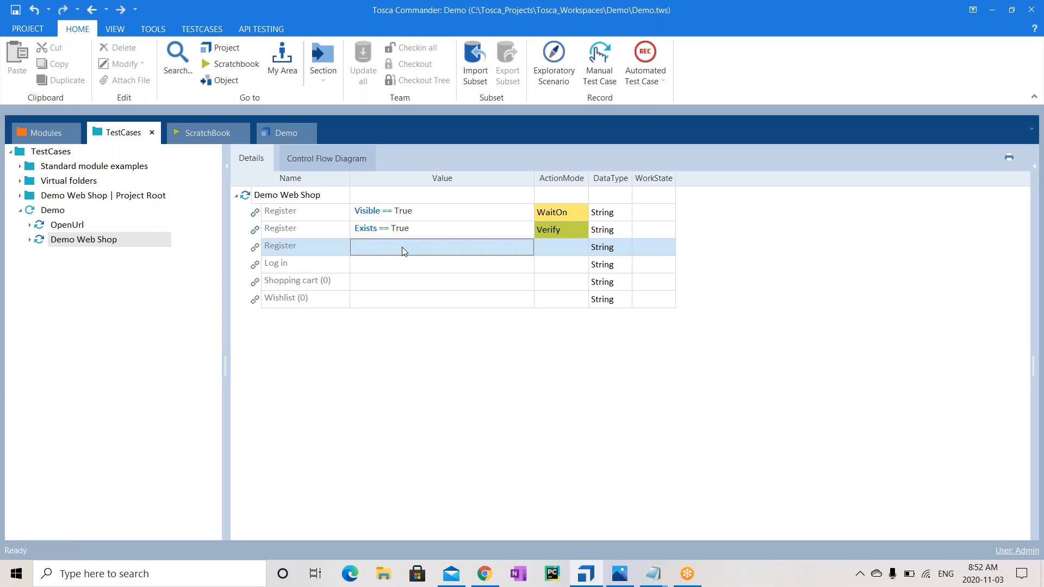
click(408, 247)
click(512, 246)
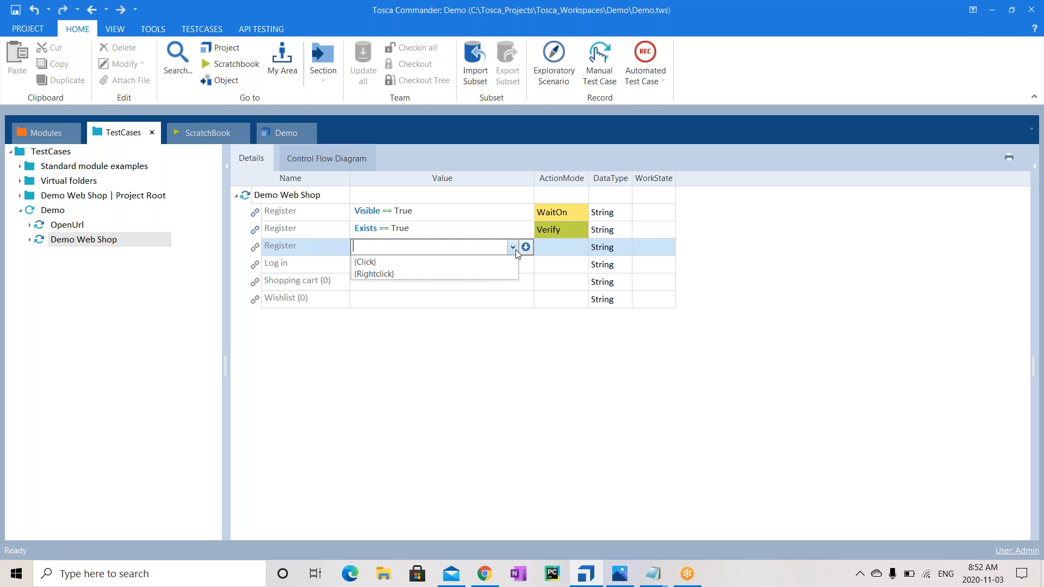
click(366, 260)
key(Return)
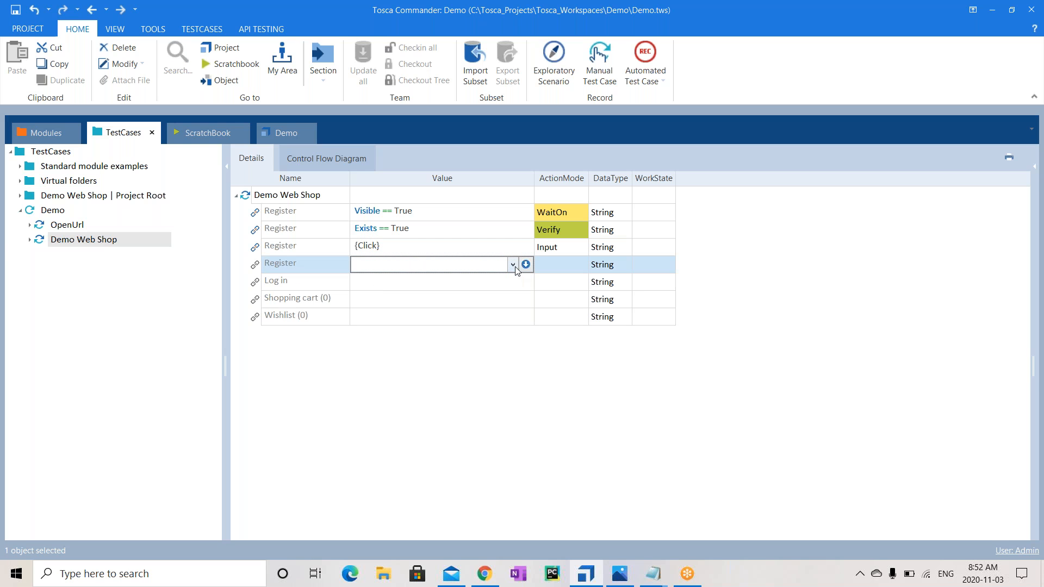
click(512, 264)
click(400, 280)
key(Return)
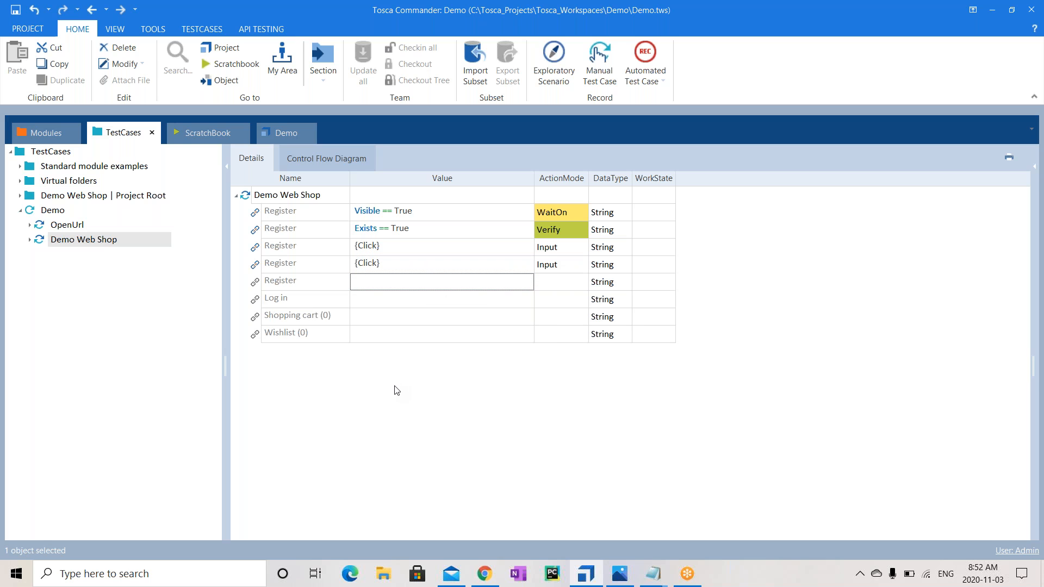
Delete the two extra {Click} Register steps
click(294, 281)
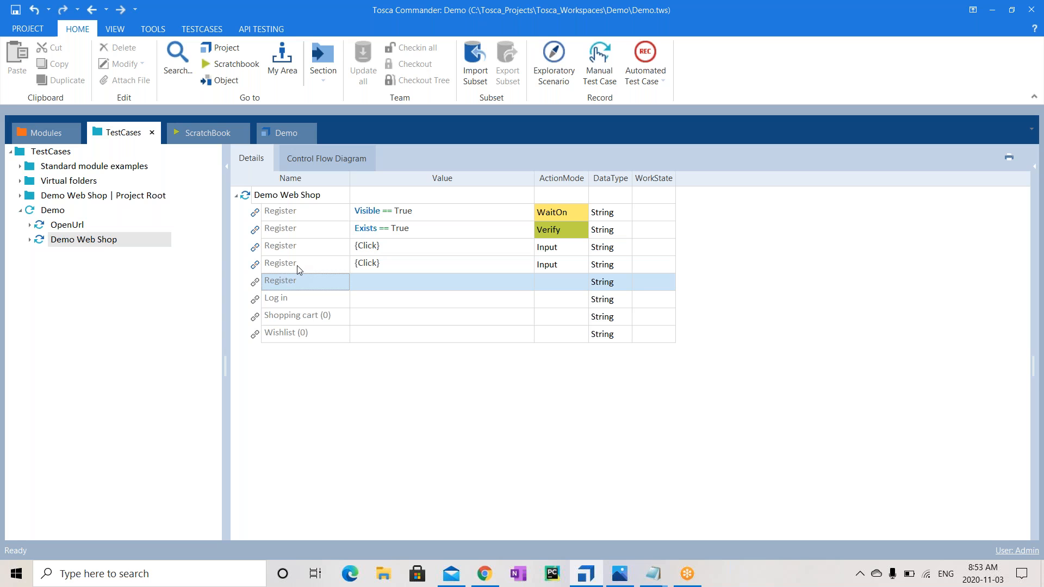
shift+click(298, 267)
shift+click(302, 245)
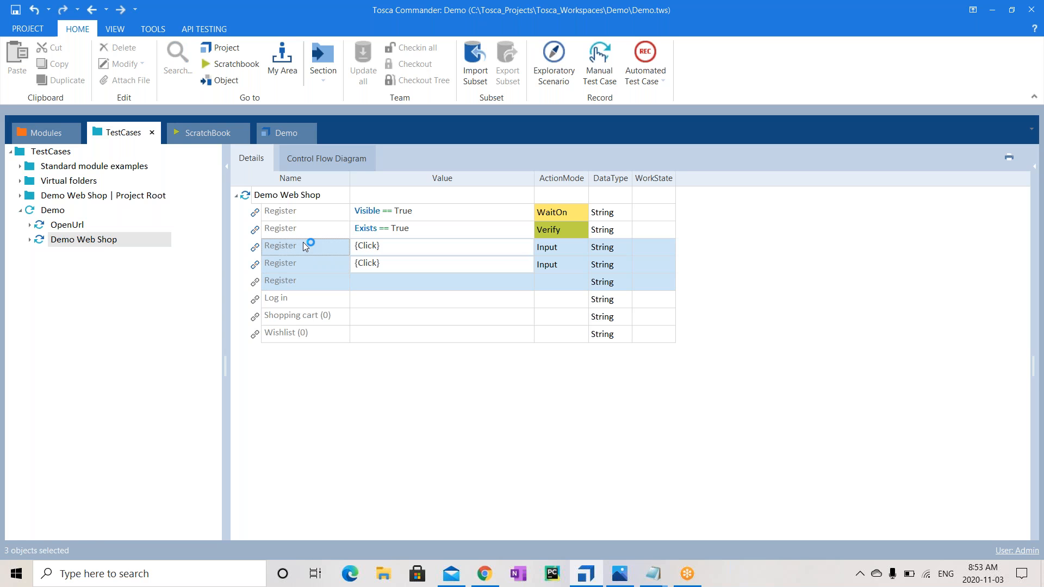
key(Delete)
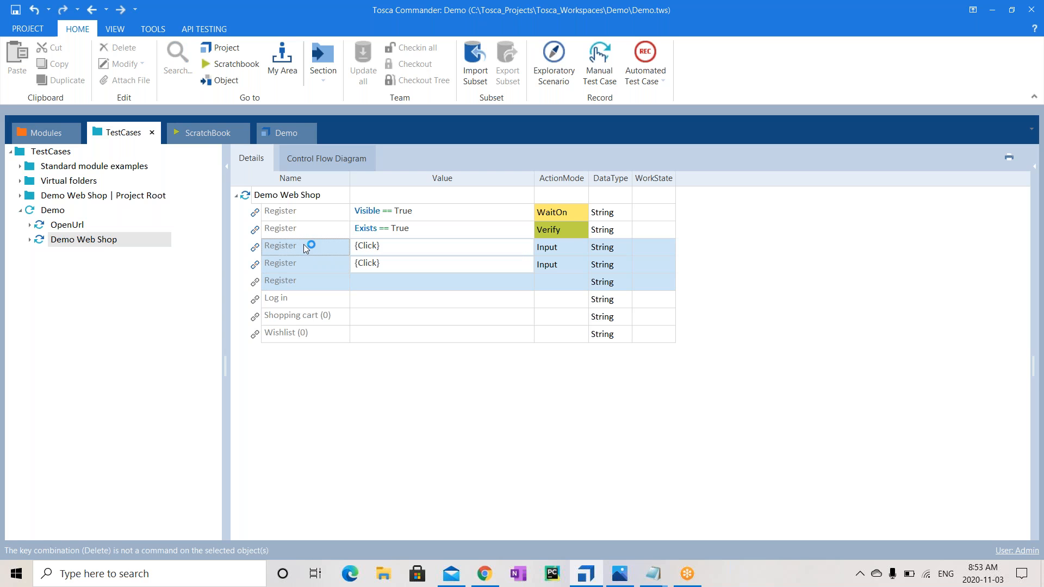
click(351, 426)
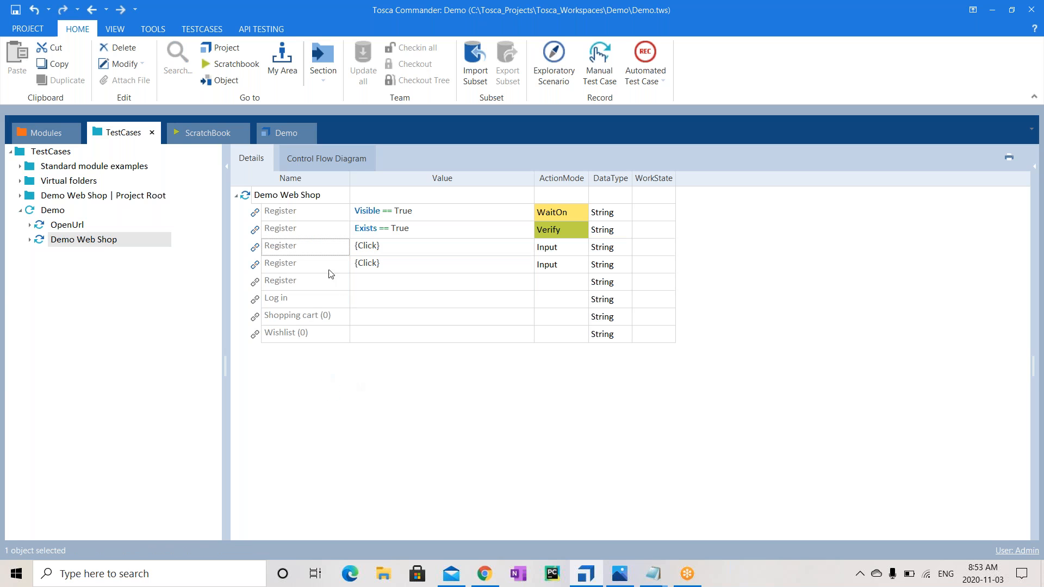
click(312, 246)
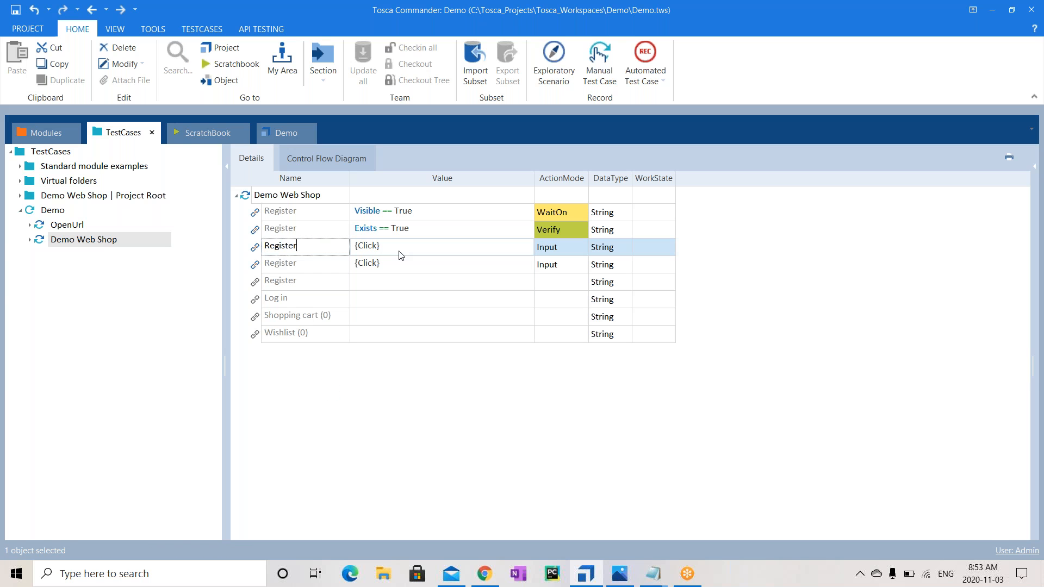
shift+click(303, 263)
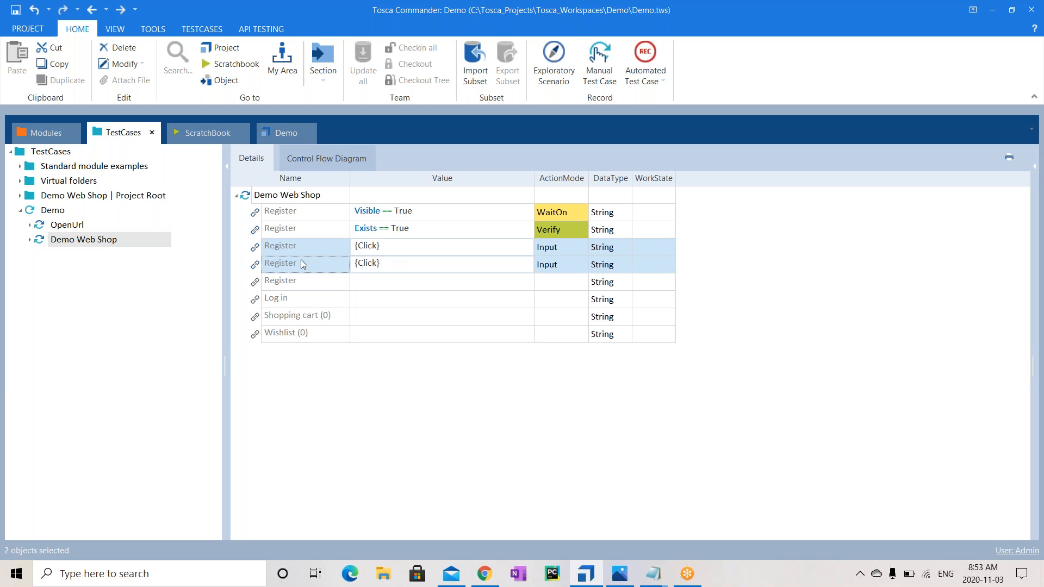
key(Delete)
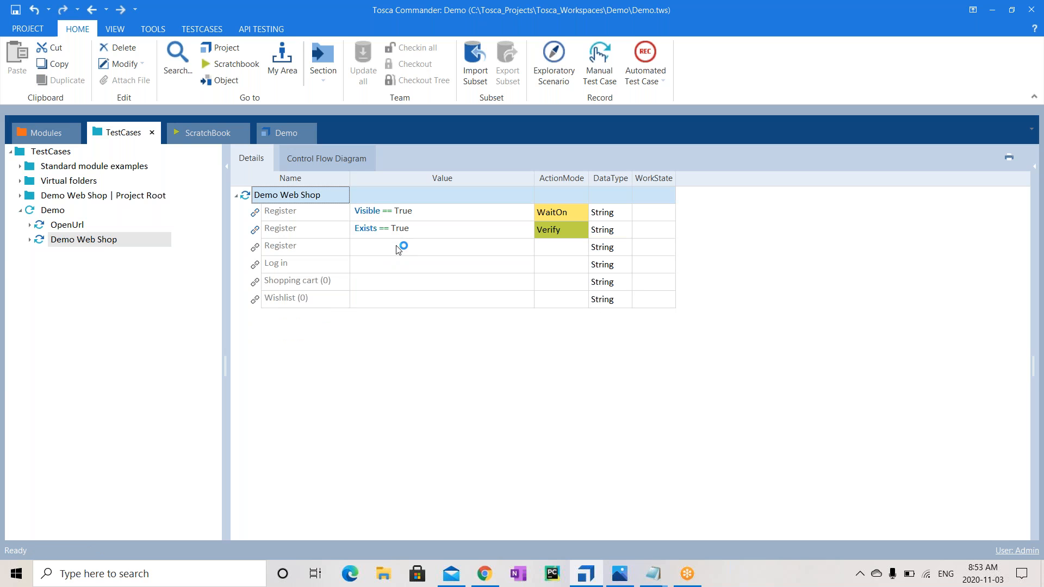
Set the remaining third Register step's value to {Click}
click(396, 248)
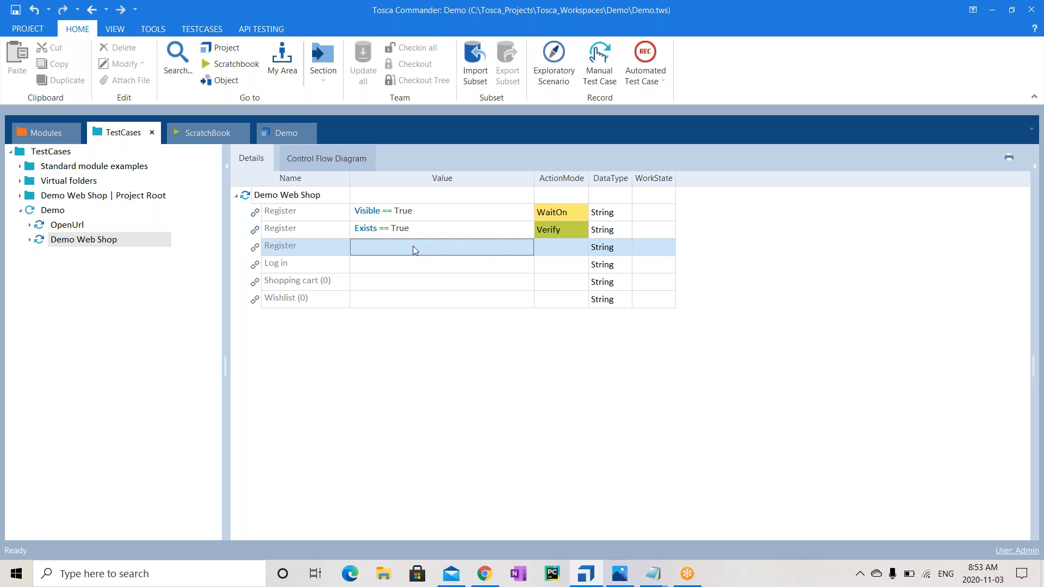
click(413, 250)
text({Click)
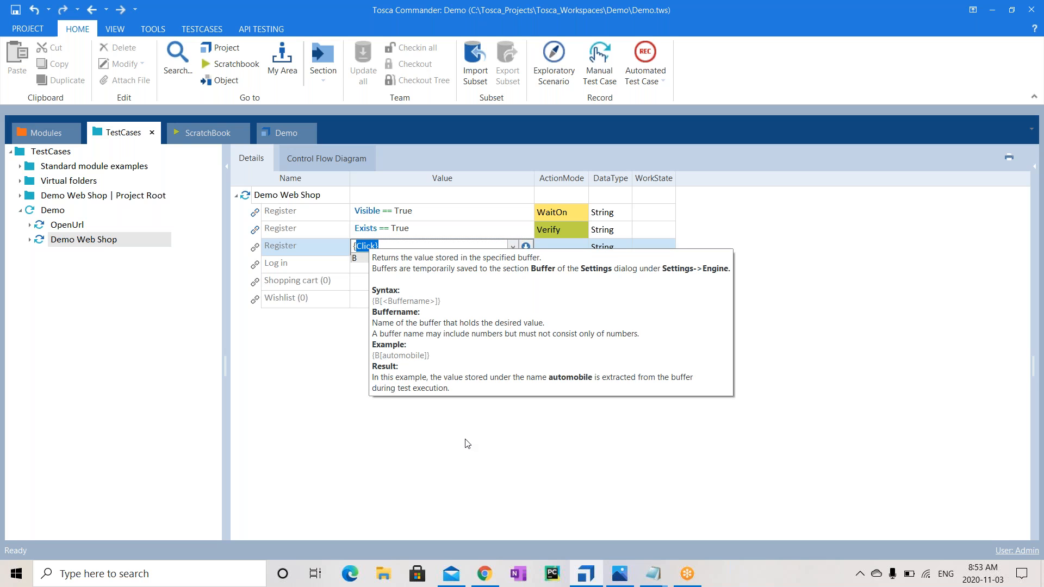
key(Return)
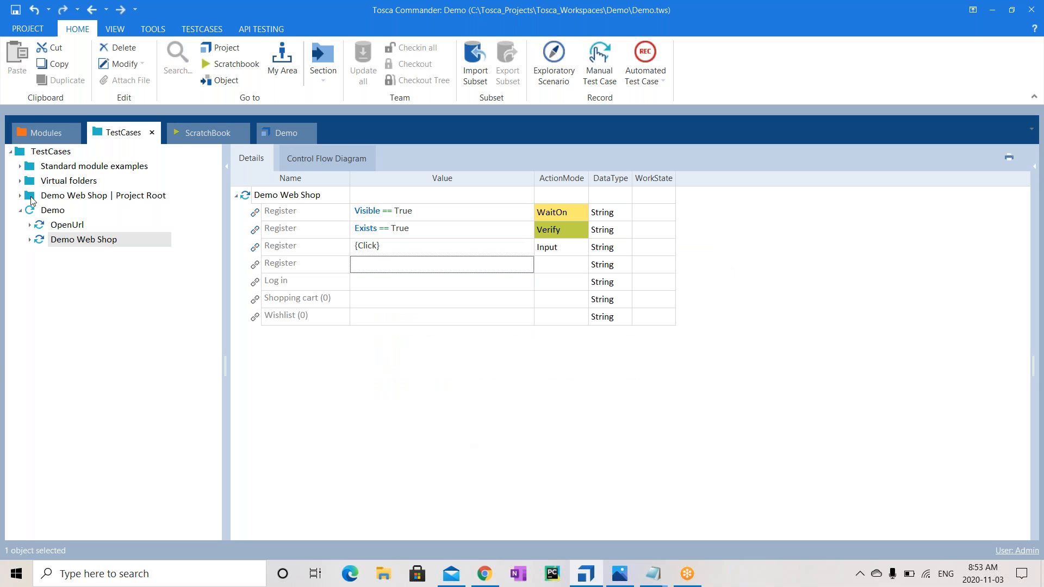
click(40, 129)
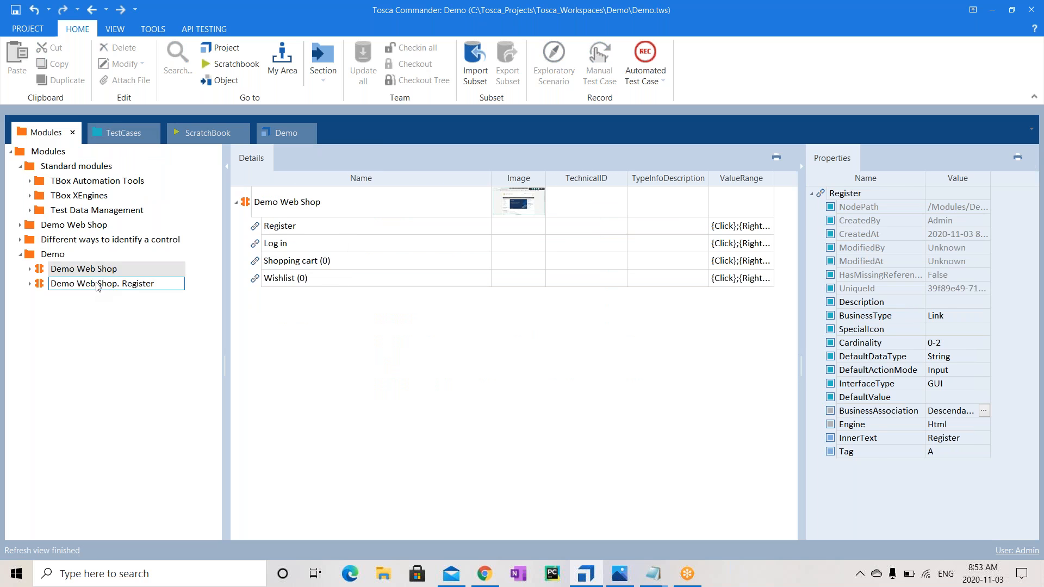
Confirm the Demo Web Shop. Register module name and drag the module toward the TestCases tab
key(Return)
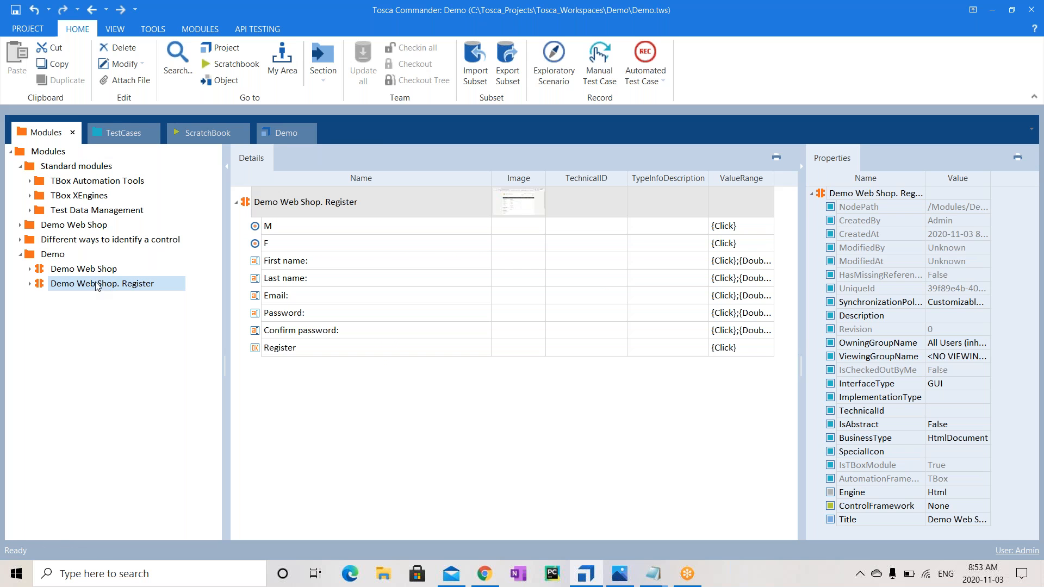
drag(97, 285, 51, 211)
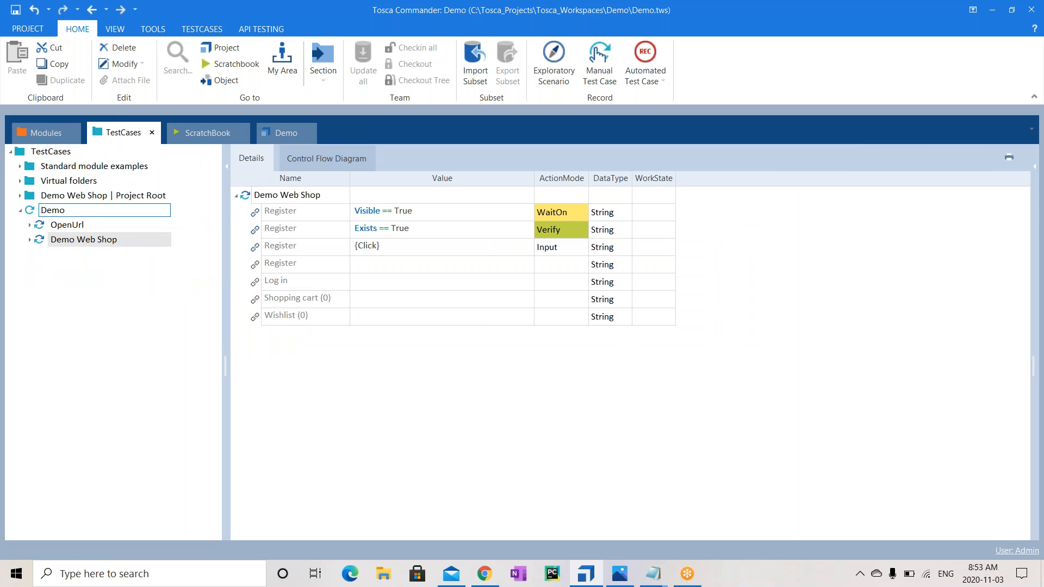
Add the Demo Web Shop. Register module as a new step under the Demo test case
click(52, 210)
click(49, 131)
drag(76, 286, 70, 210)
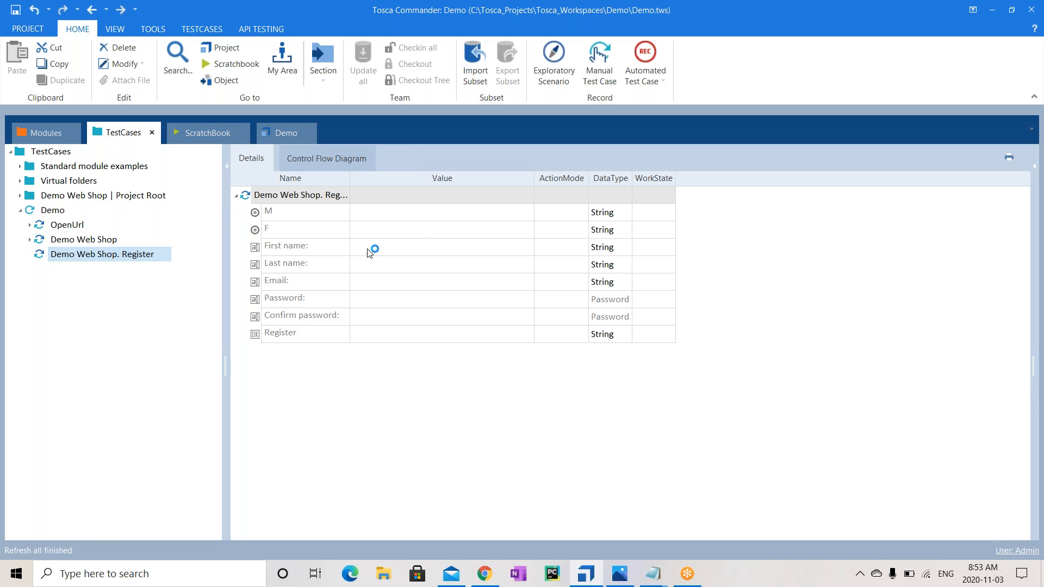
Set the F gender option's value to {Click}
click(400, 214)
click(418, 211)
click(486, 225)
click(486, 225)
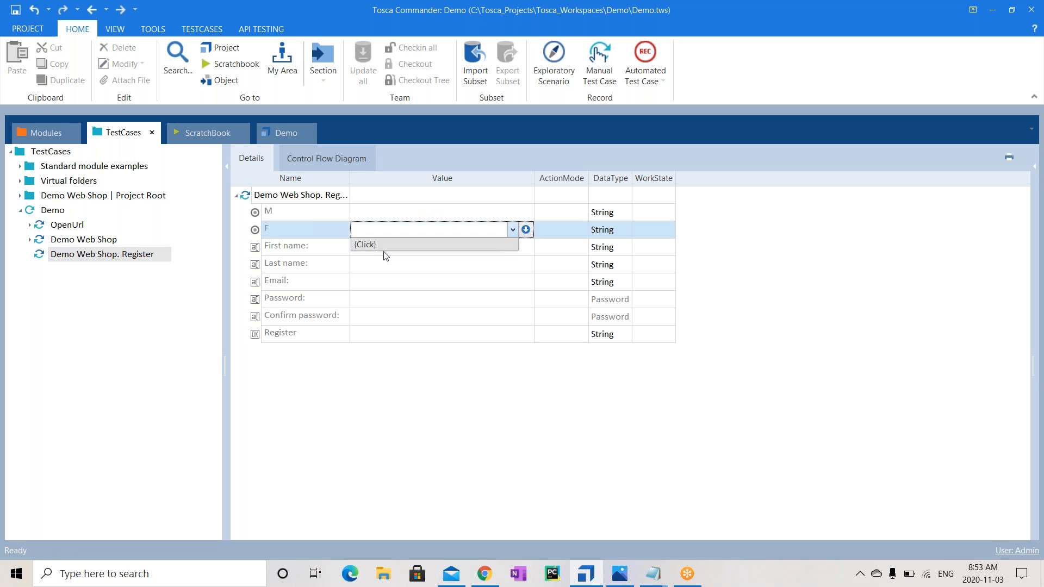
click(387, 245)
key(Return)
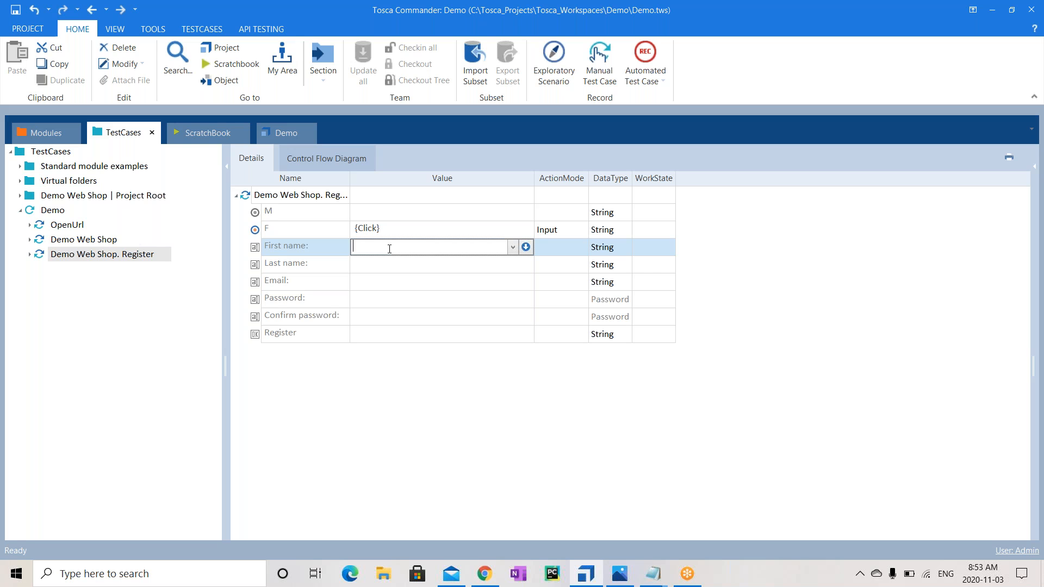
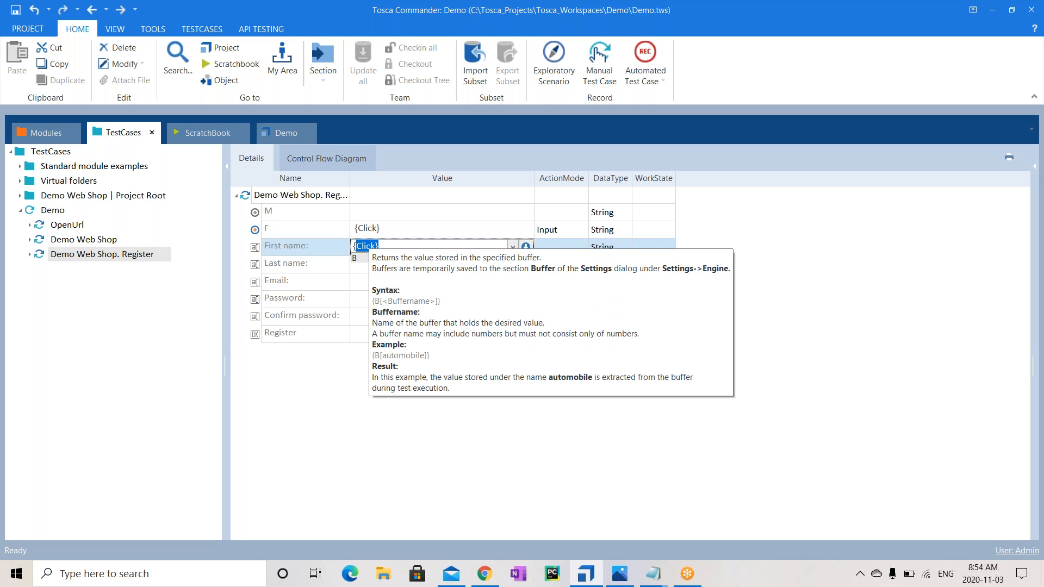
Enter the user's first name, and the last name as a {SENDKEYS[...]} expression
key(ctrl+a)
key(BackSpace)
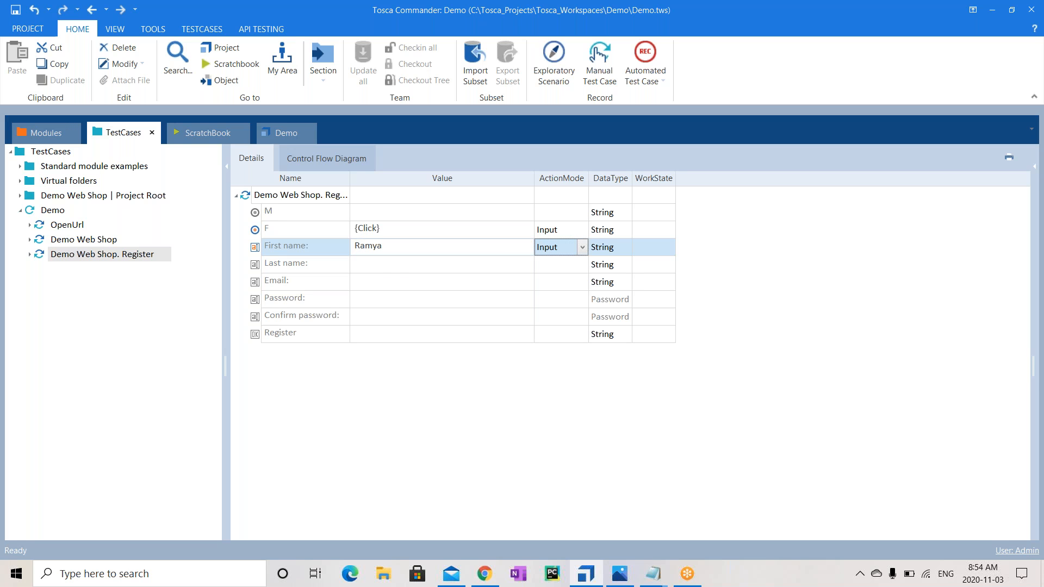
click(383, 270)
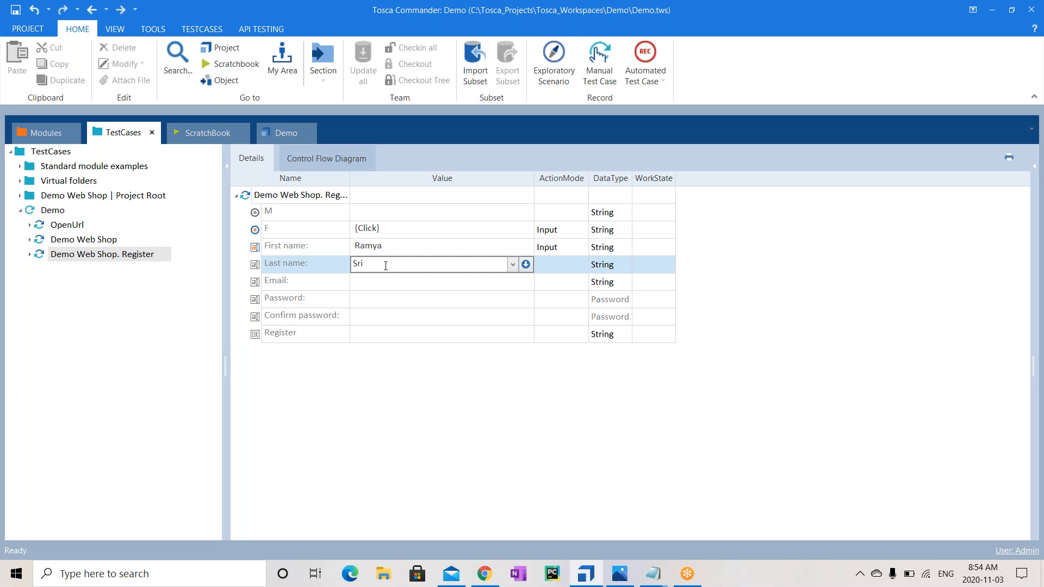
text({SEND)
text(KEYS)
key(Return)
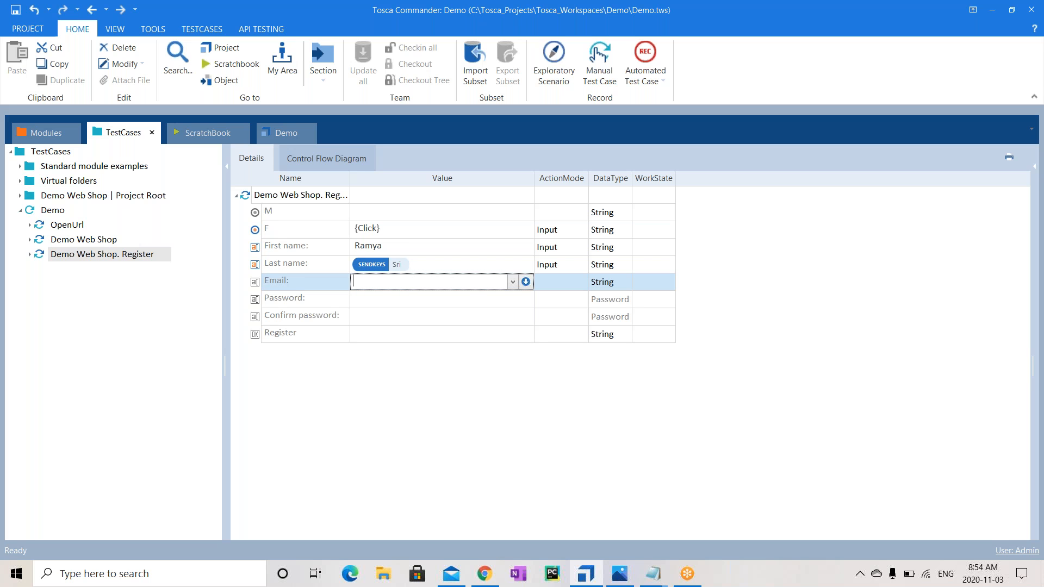
Fill in the user's email address, then the account password in both Password and Confirm password
key(Return)
key(Return)
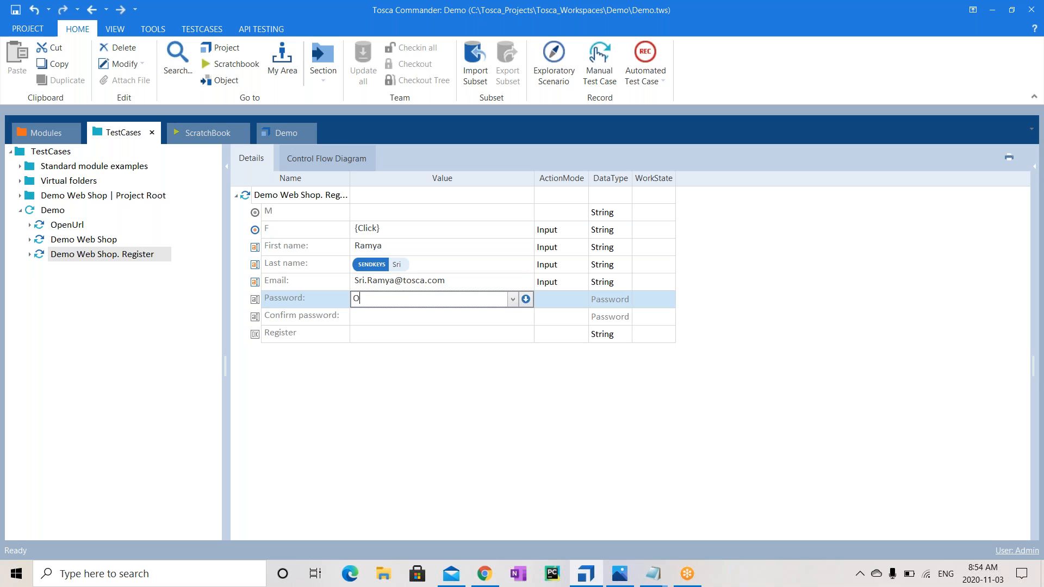
key(Return)
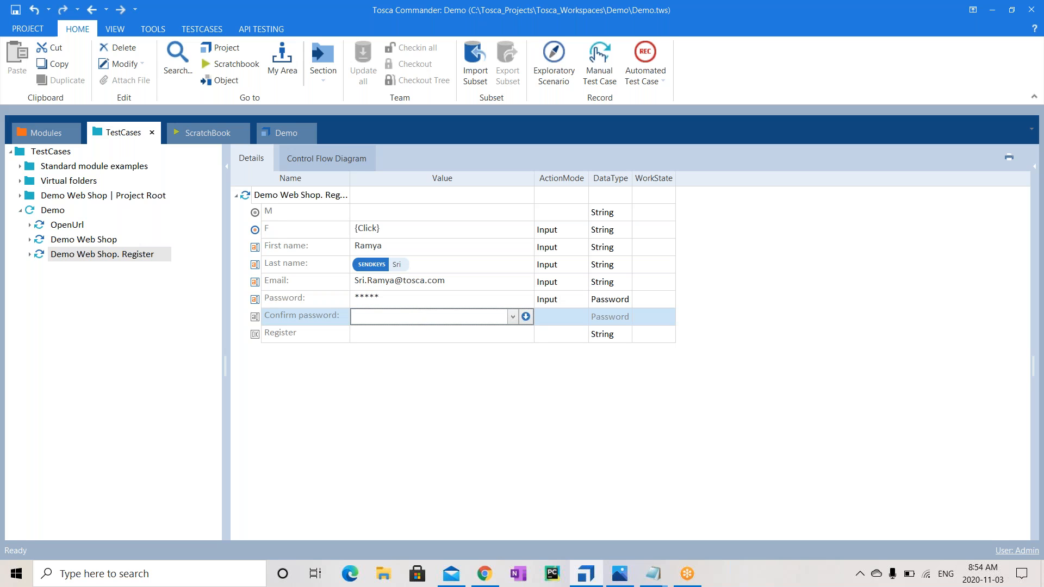
key(Return)
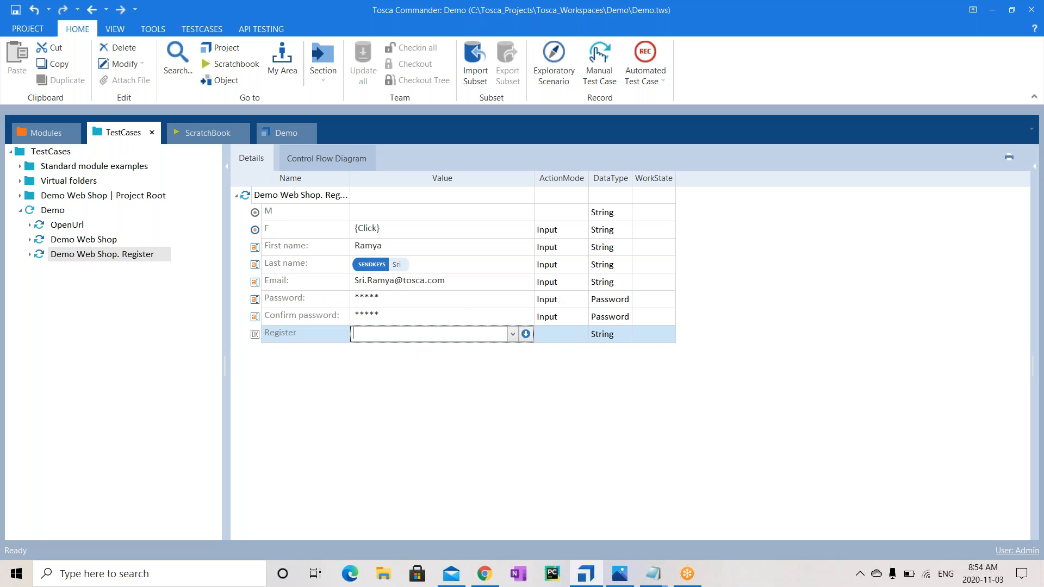
Set the Register button's value to {Click}, briefly checking the Demo Web Shop page in Chrome
click(512, 333)
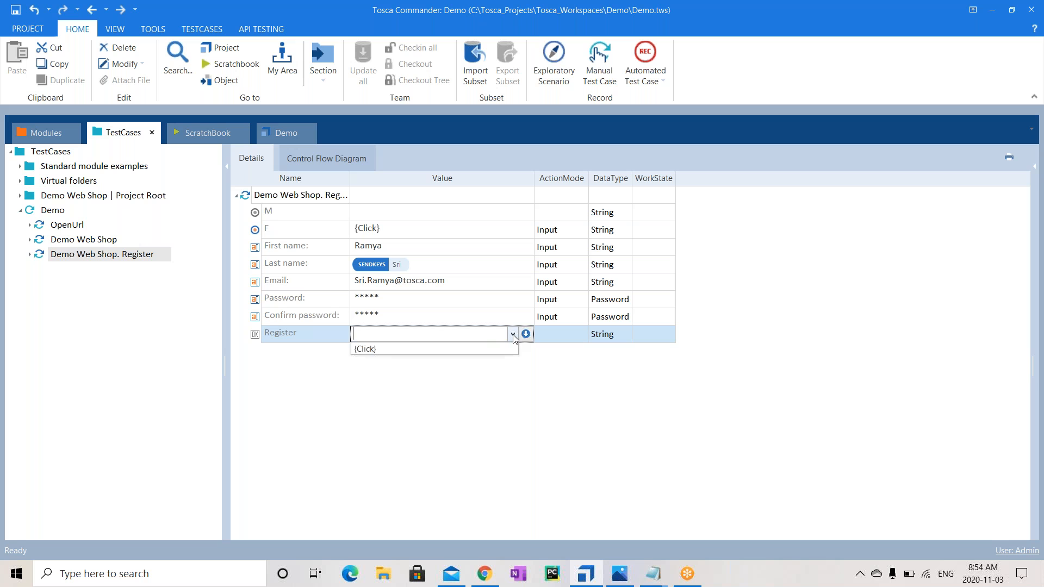
click(447, 352)
click(343, 419)
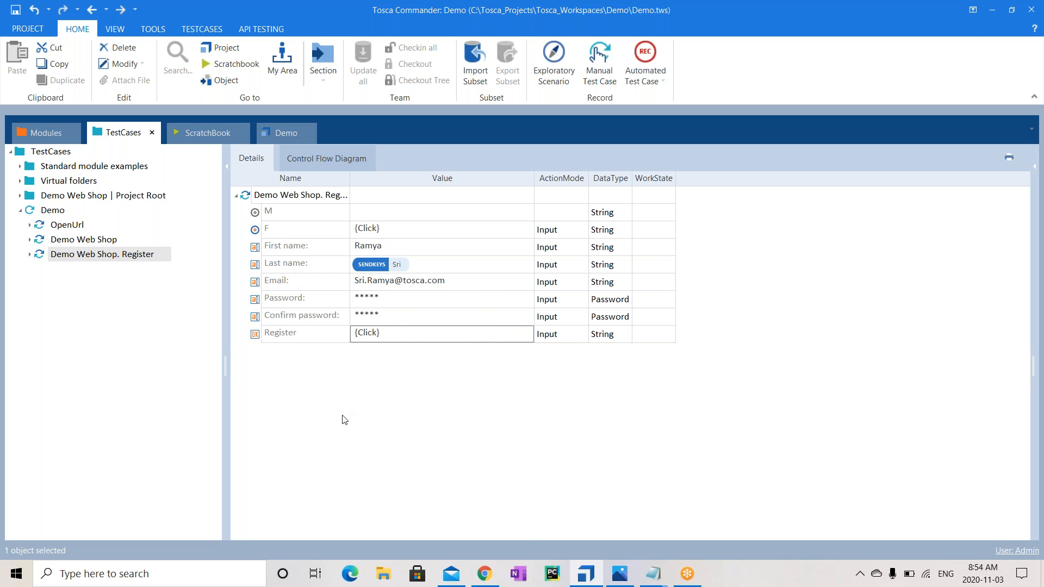
click(497, 575)
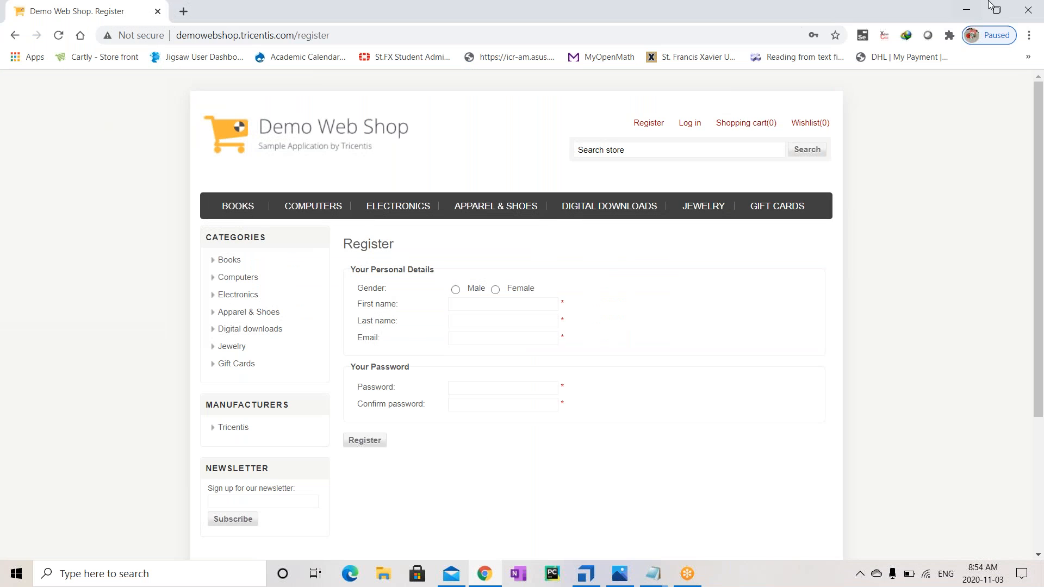
click(1032, 9)
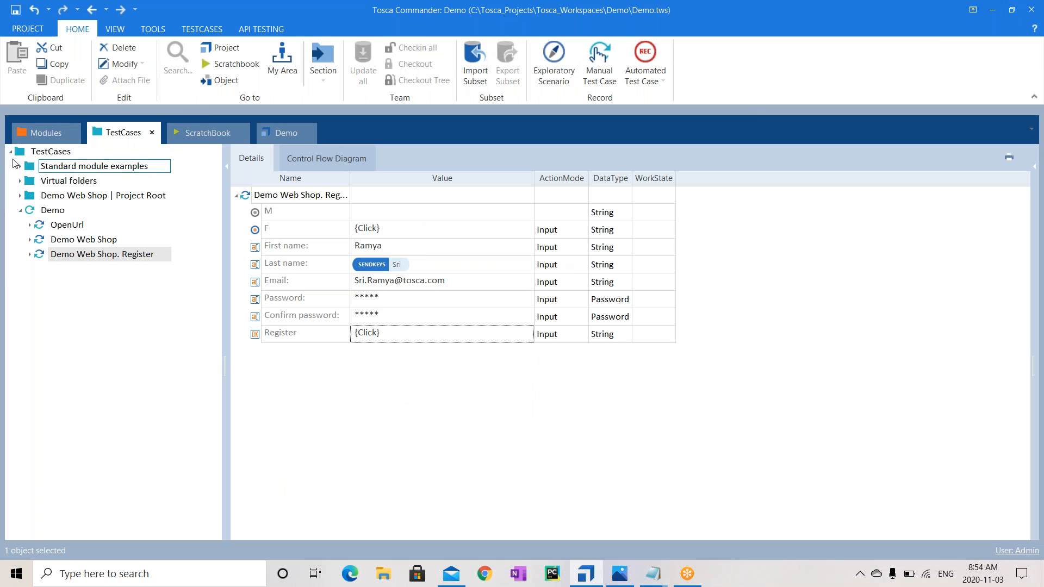
Add a Browser test configuration parameter with value Chrome to the Demo test case
click(64, 212)
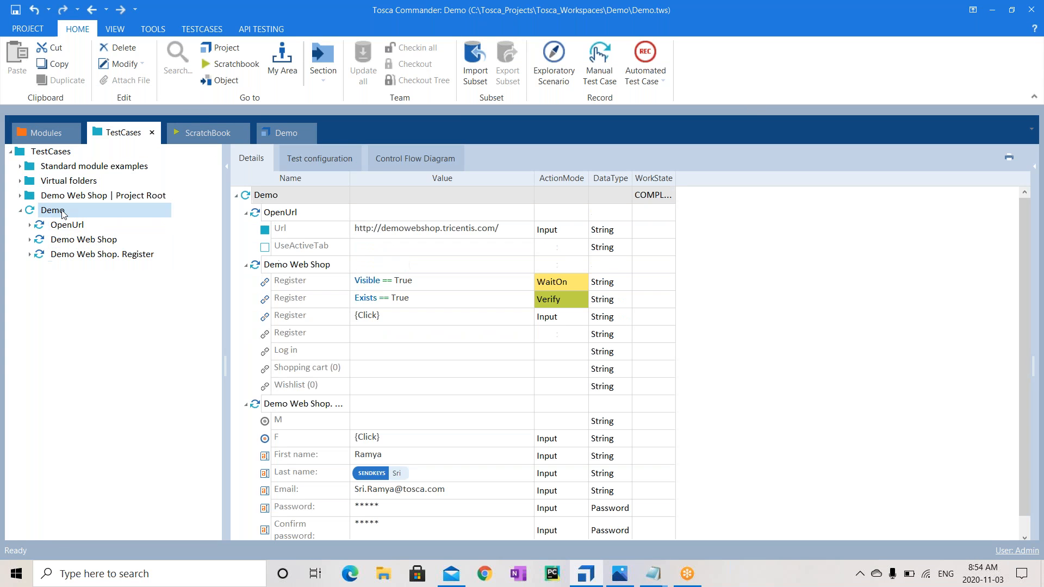
click(336, 164)
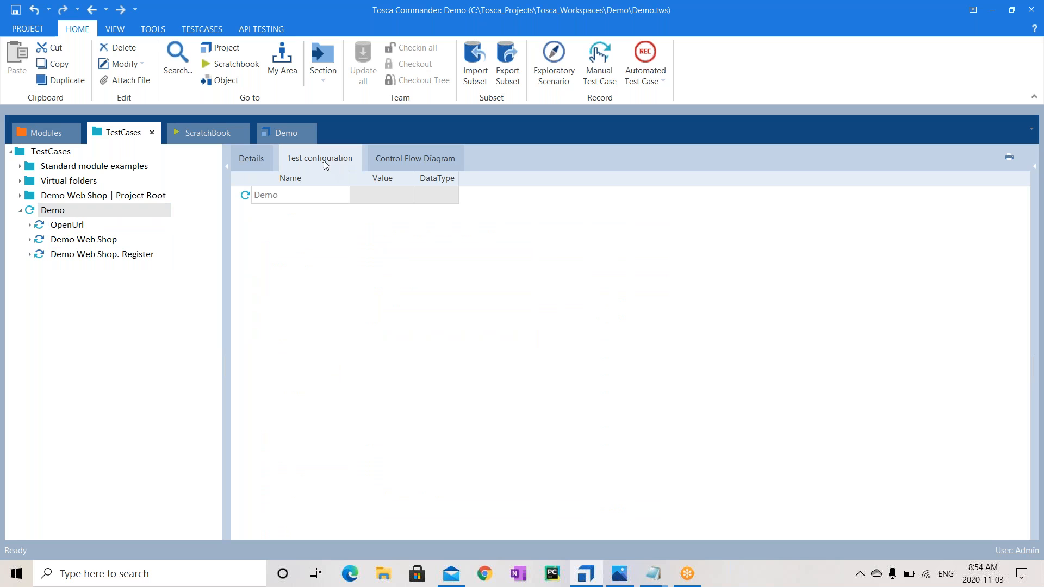
right_click(305, 194)
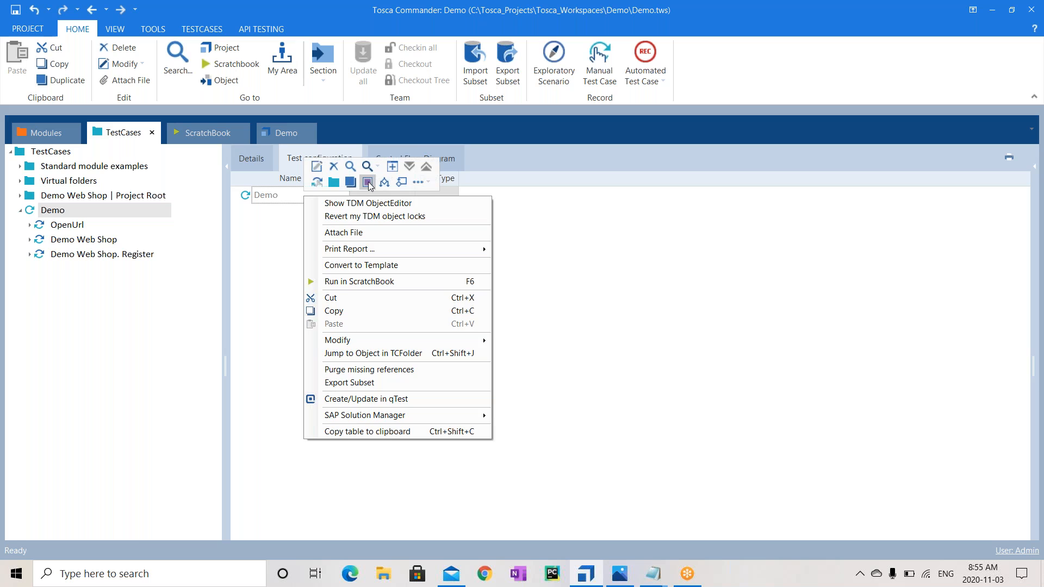
click(369, 182)
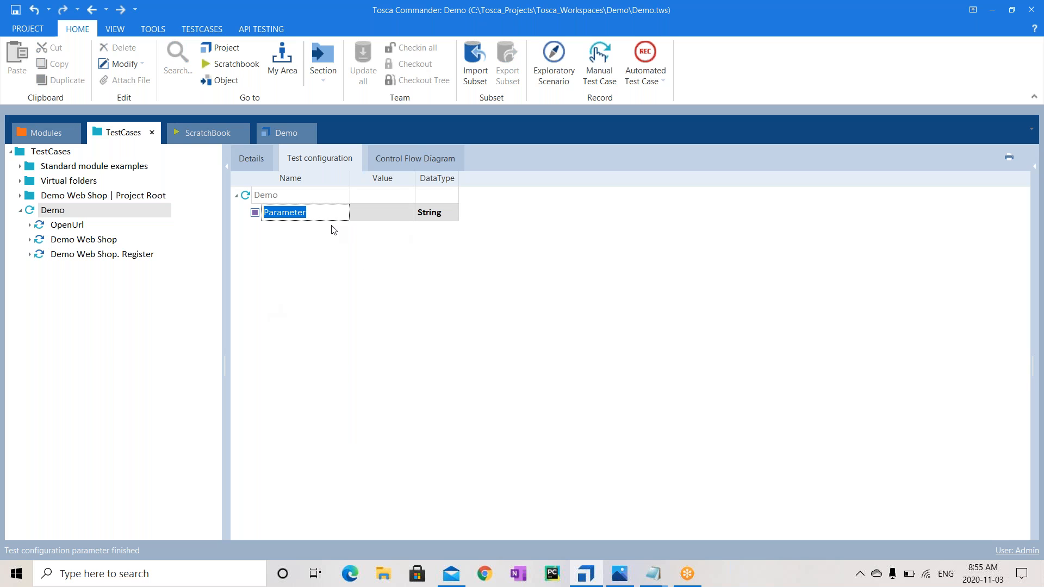
text(Browser)
click(386, 210)
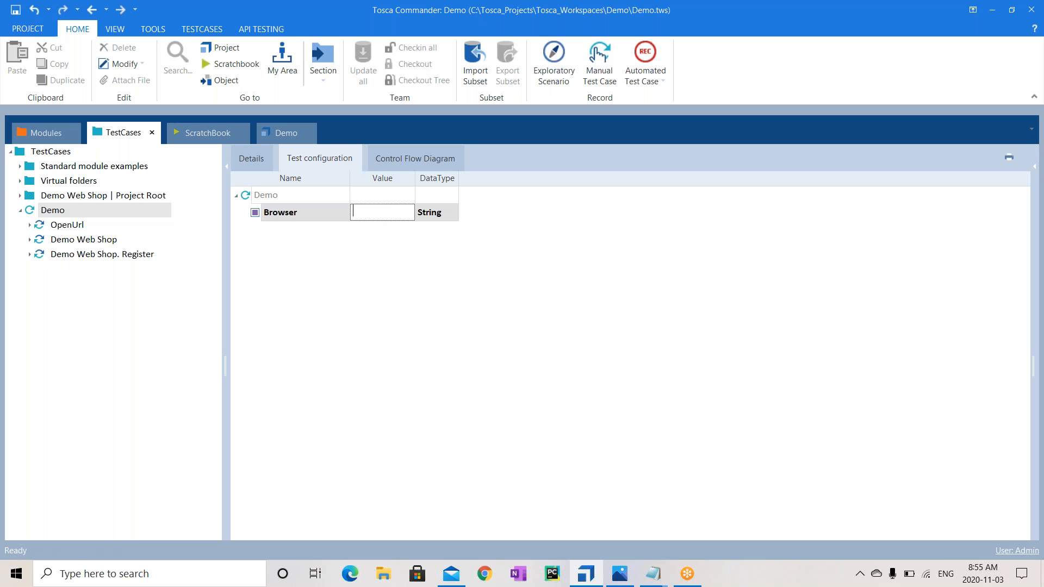
text(Chrome)
click(400, 342)
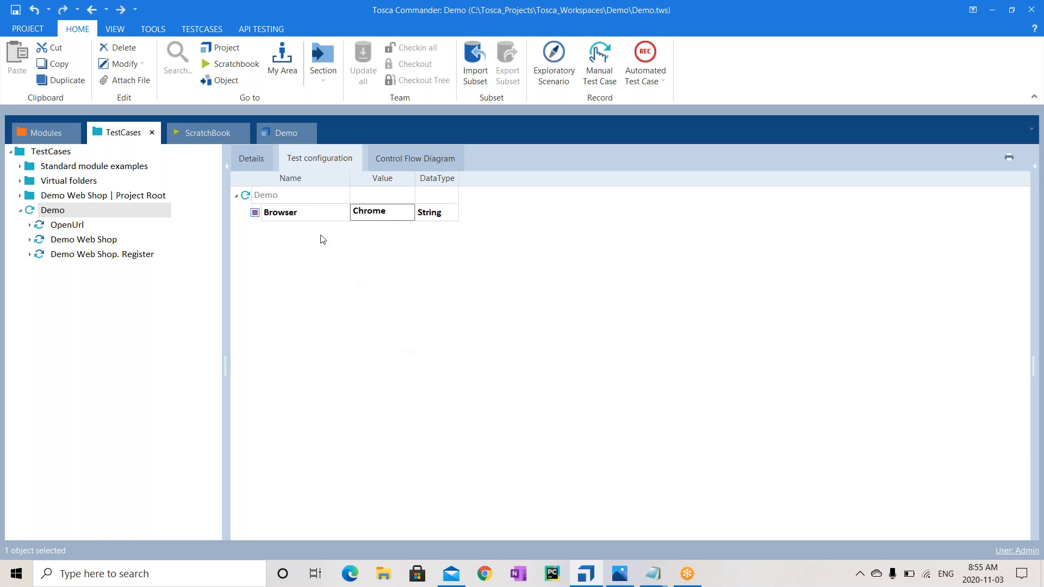
Run the Demo test case in the ScratchBook
click(287, 196)
right_click(286, 197)
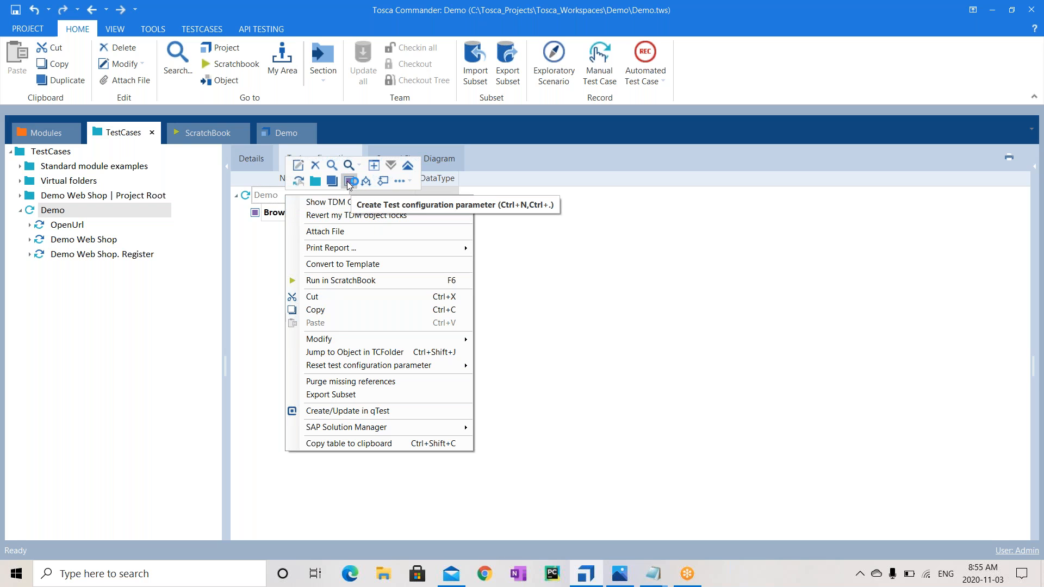
click(147, 314)
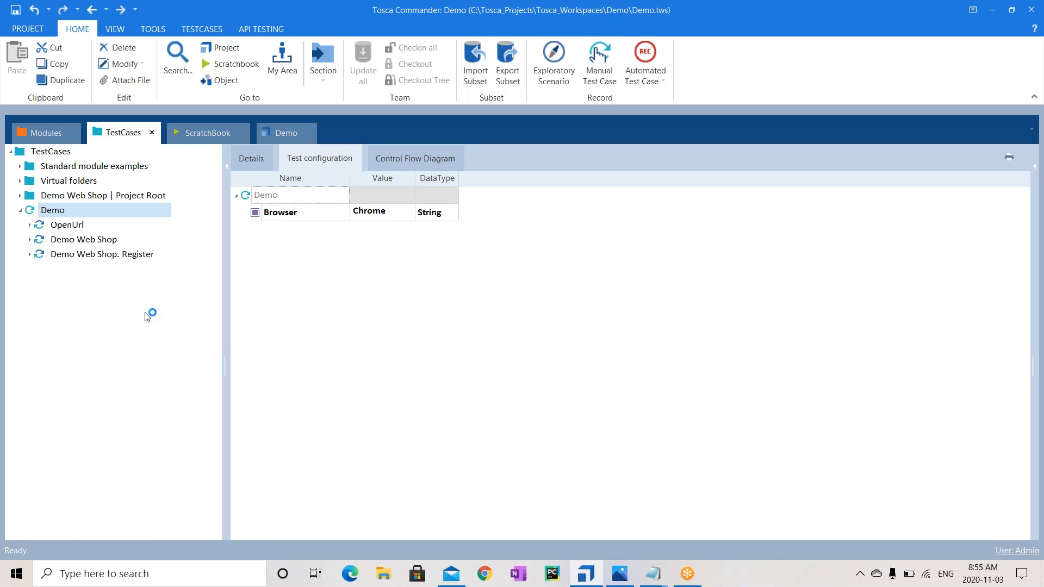
right_click(84, 210)
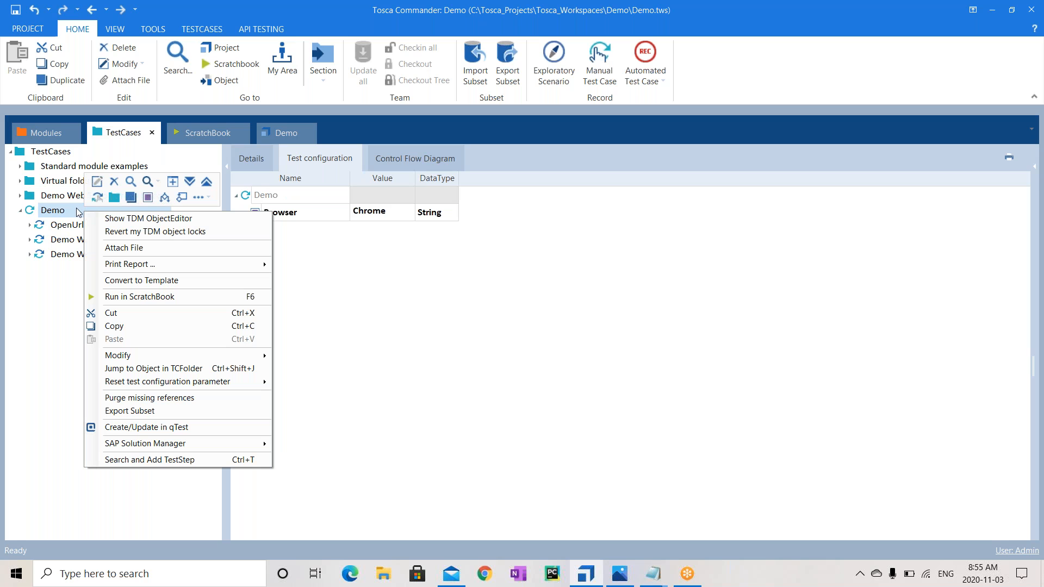
click(151, 296)
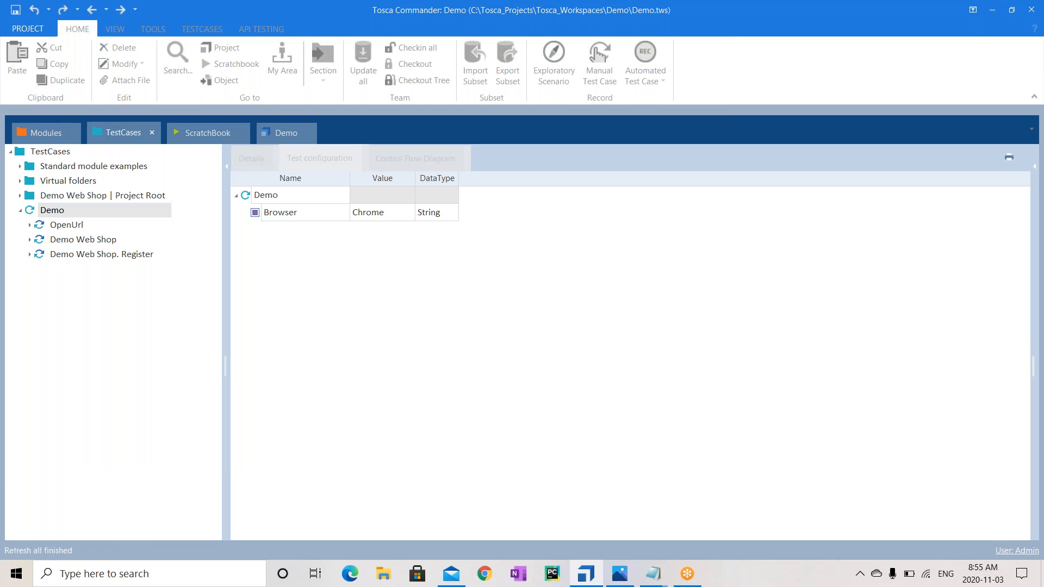
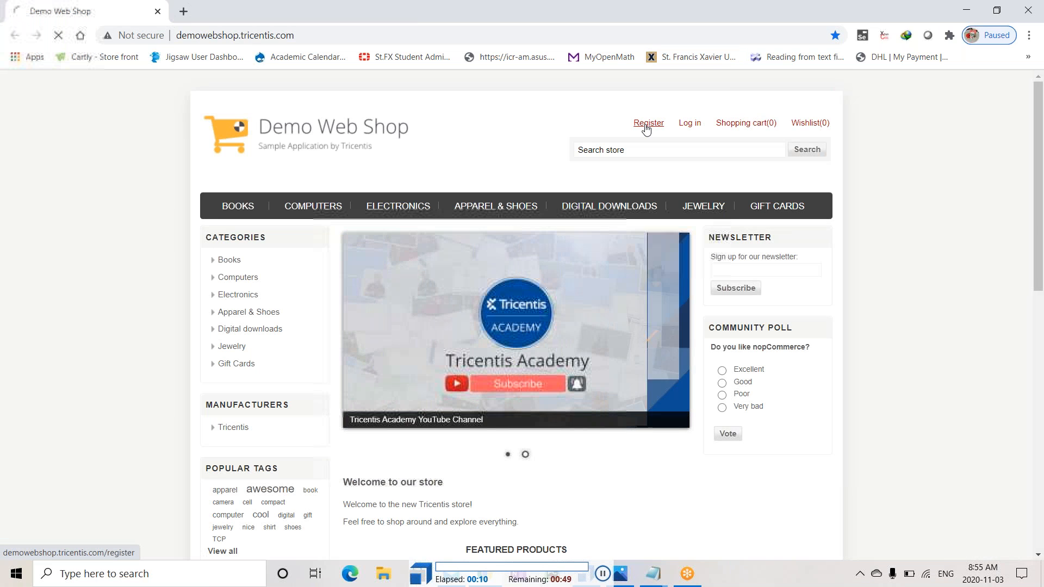
Open the Demo Web Shop registration page via its Register link in Chrome
click(647, 123)
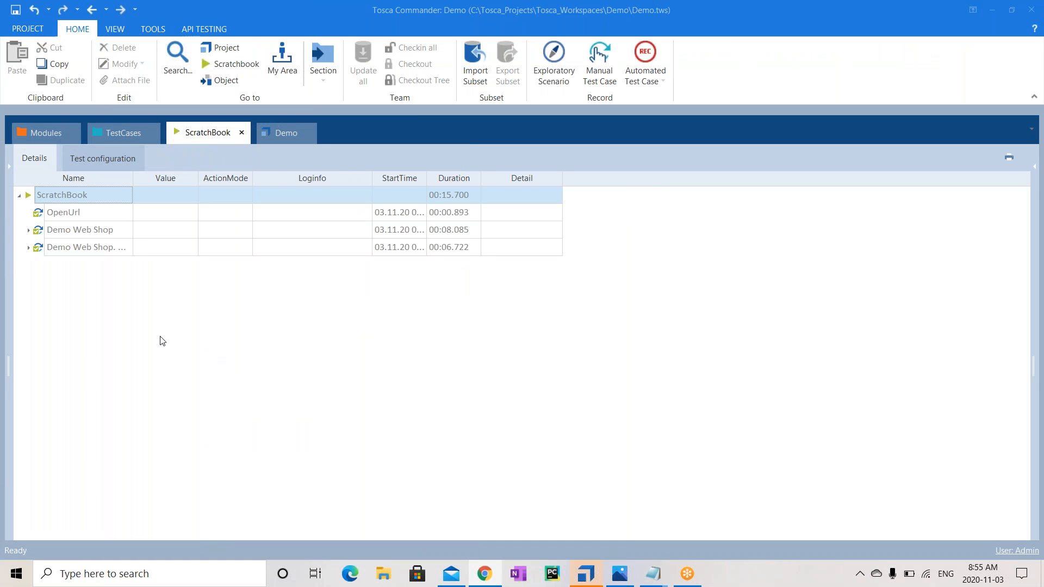
Expand the Demo Web Shop and registration form results and select the Register verification entry
click(29, 248)
click(29, 231)
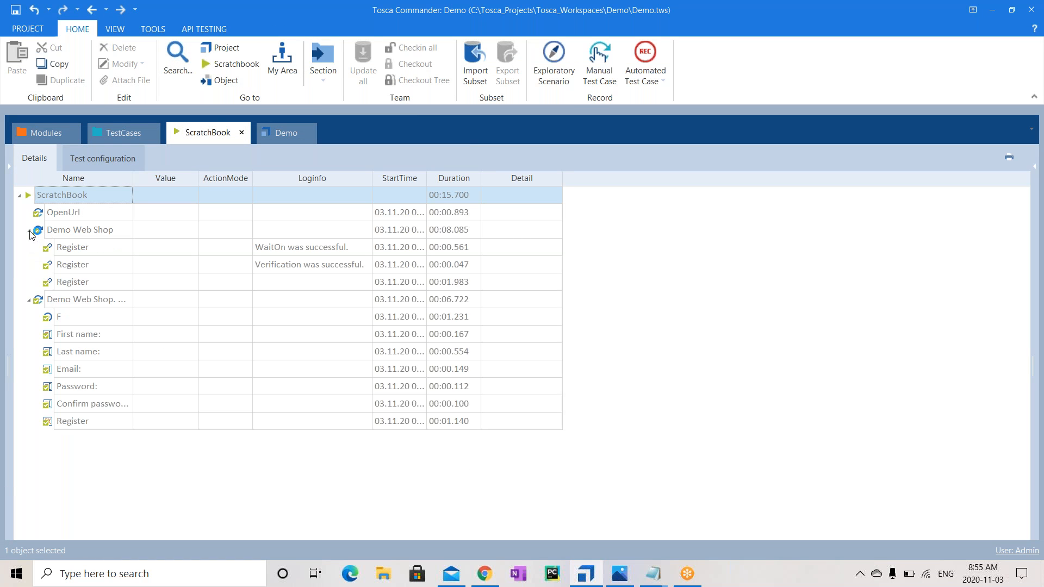
click(353, 248)
click(361, 265)
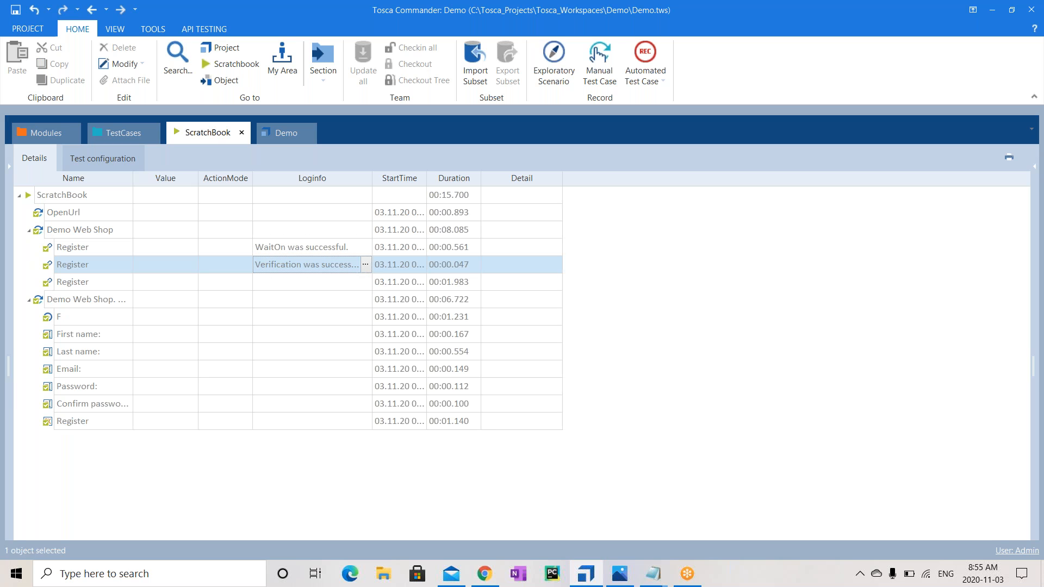
Read the Register verification log, confirming expected and actual values are both True
click(365, 265)
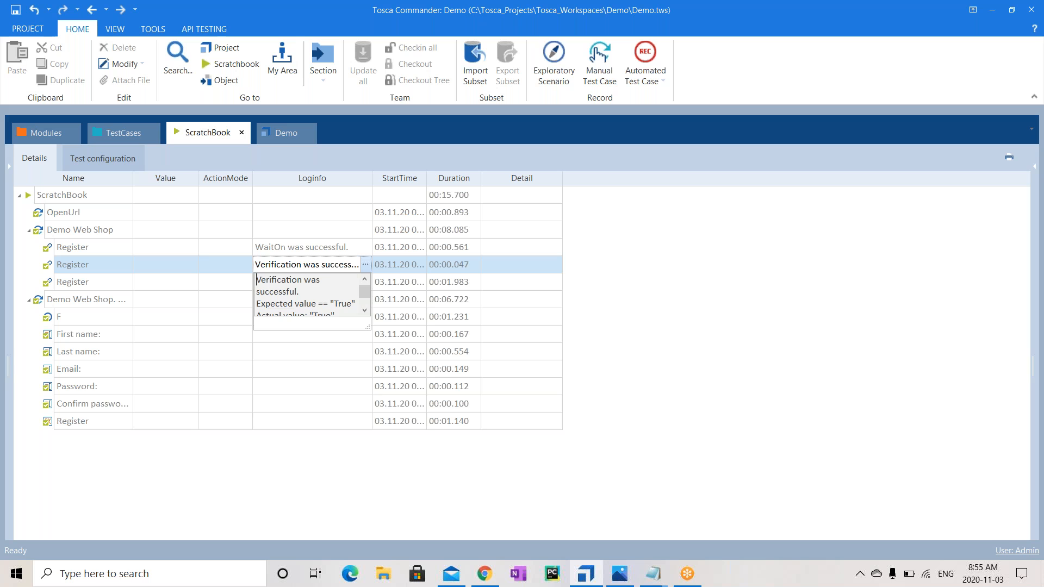
drag(364, 294, 365, 304)
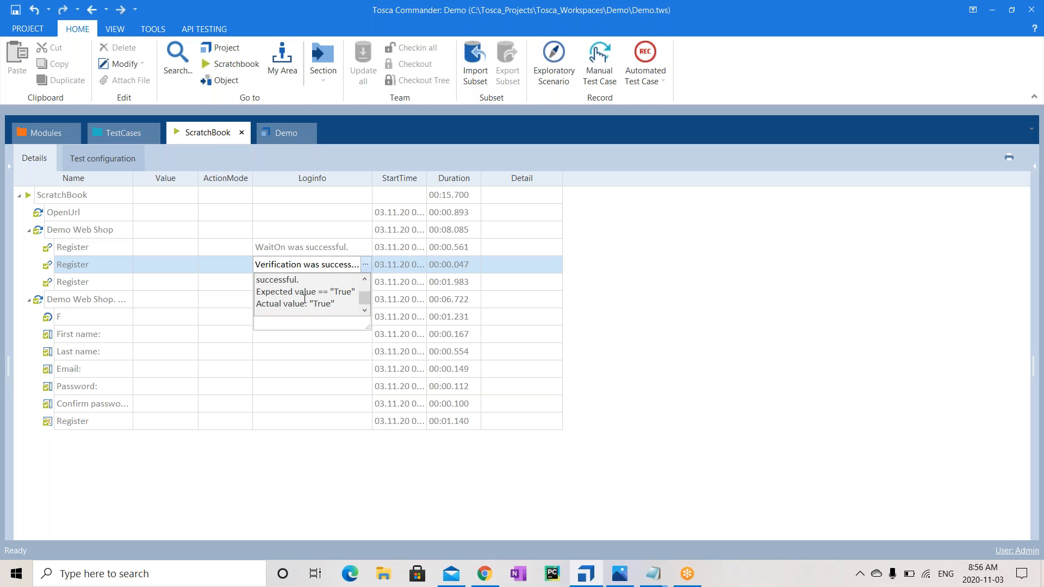
drag(301, 295, 350, 340)
click(338, 306)
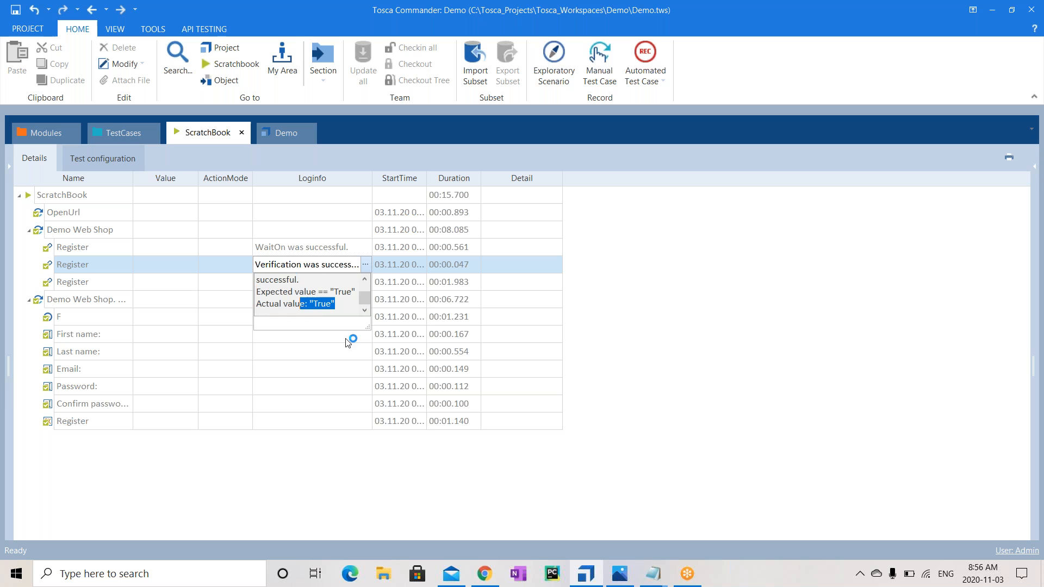
click(665, 348)
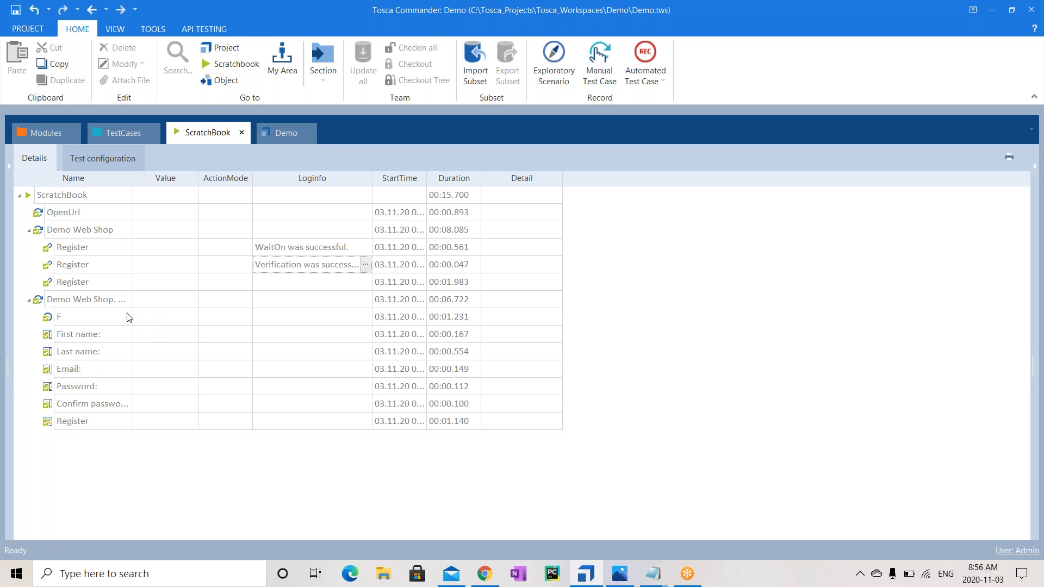
click(83, 323)
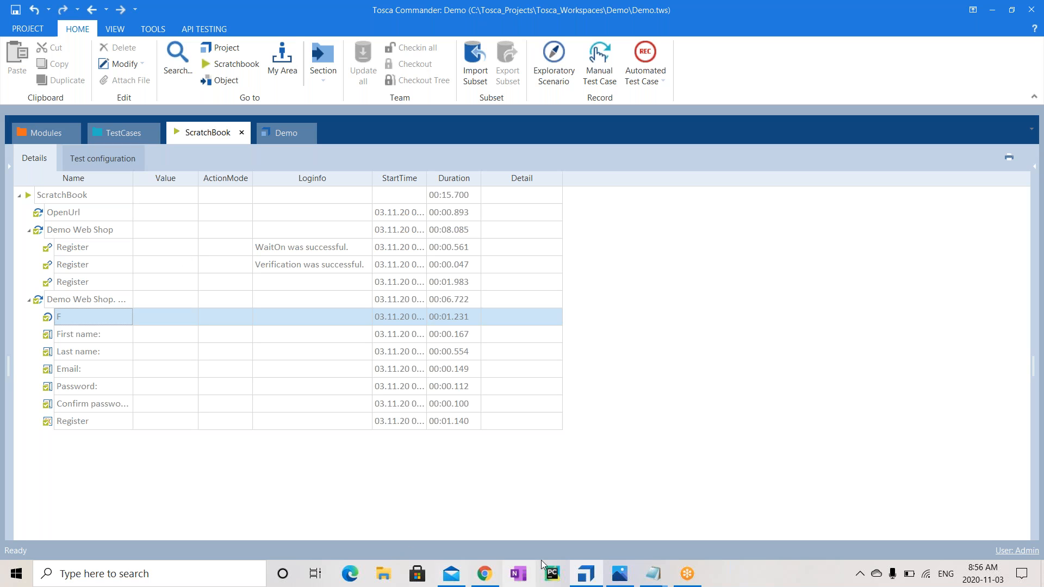
mouse_move(484, 573)
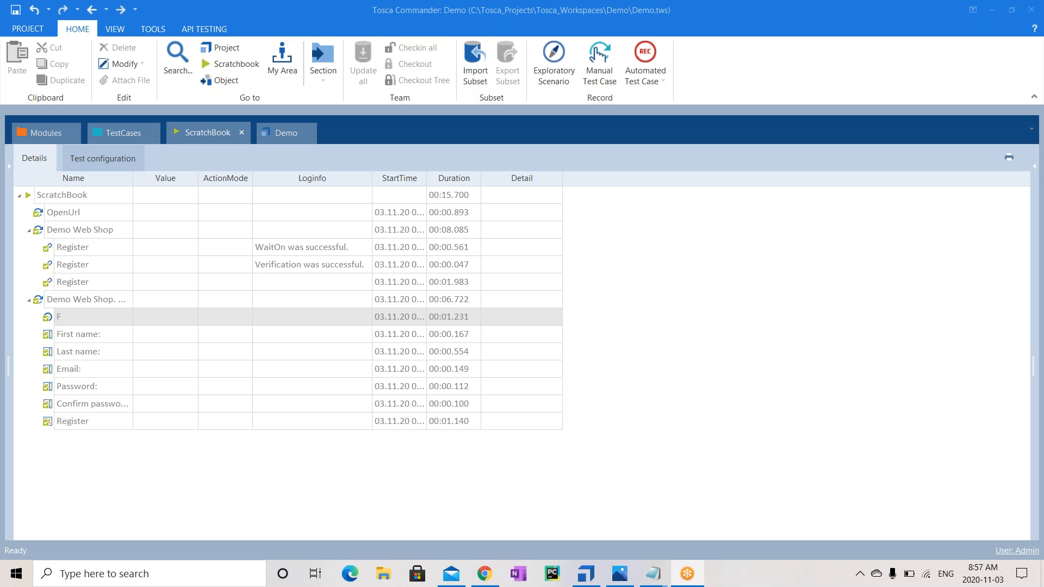
In Modules, select the Demo folder and browse its context menu's Scan submenu, then dismiss it
click(23, 134)
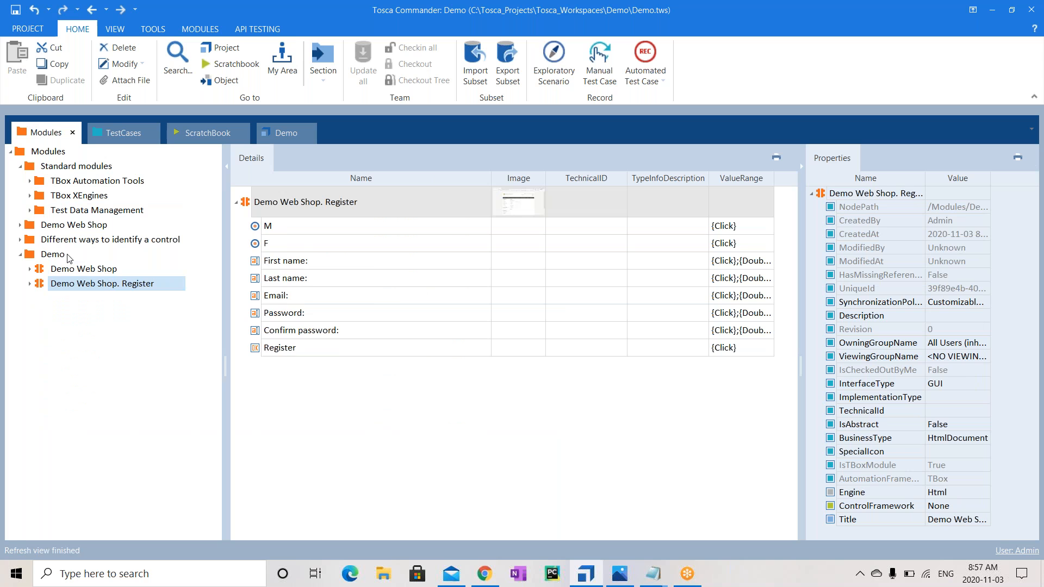
click(54, 256)
right_click(53, 255)
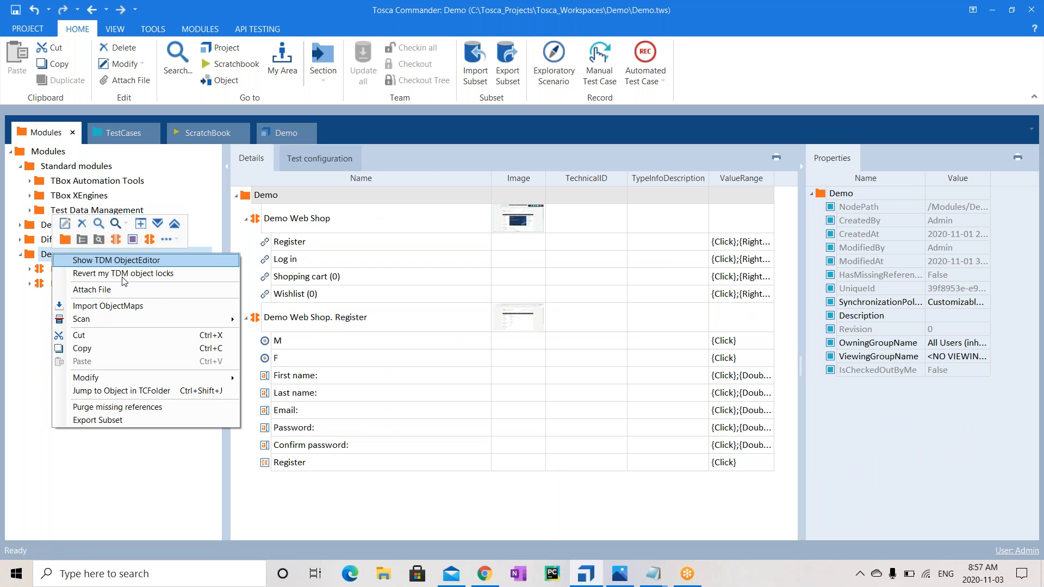
mouse_move(196, 325)
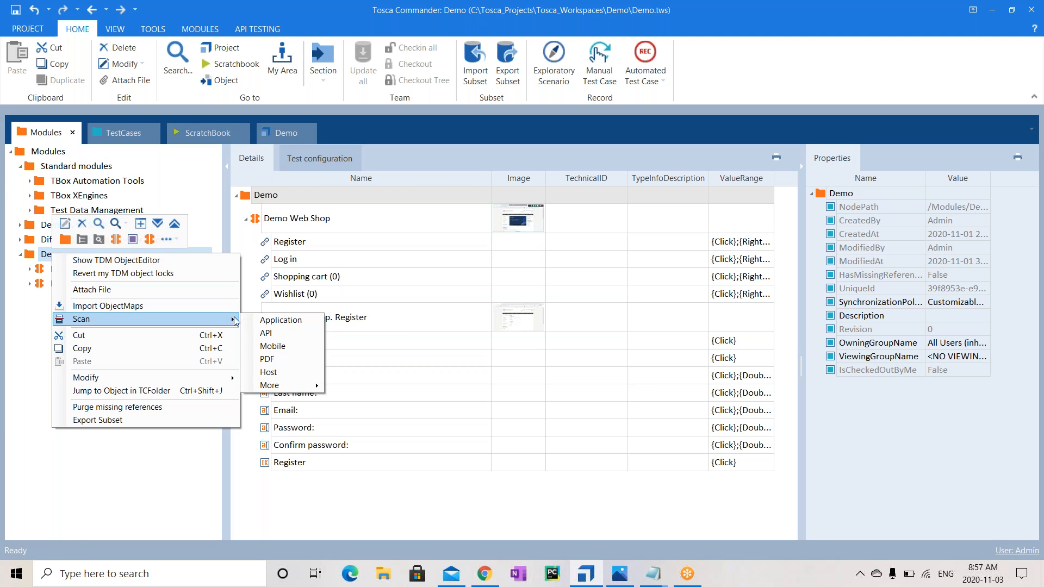
mouse_move(297, 387)
click(30, 373)
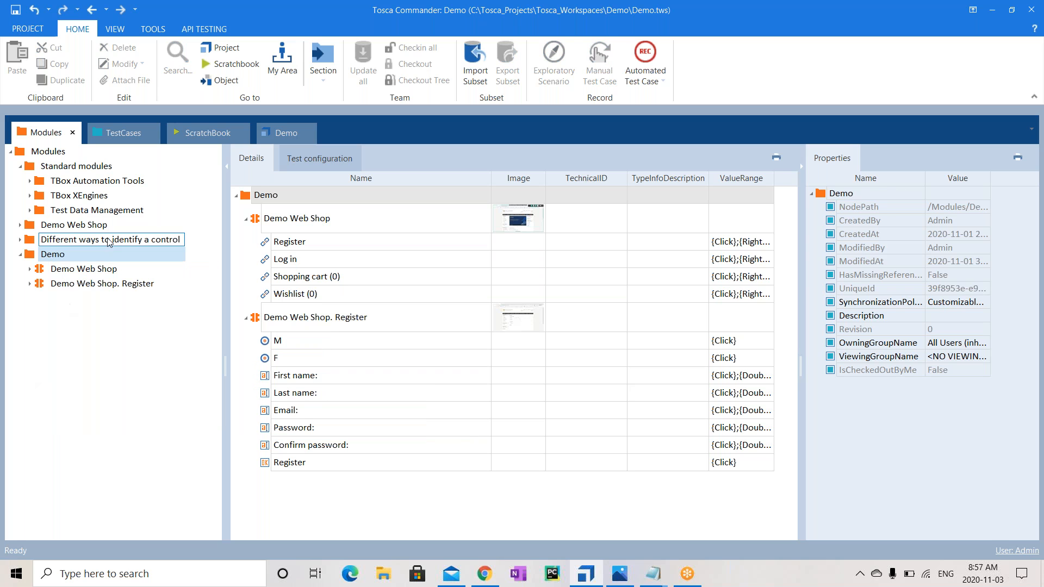
click(103, 255)
Confirm the Demo test case's Browser parameter is Chrome, then show API Testing commands in Modules
click(115, 139)
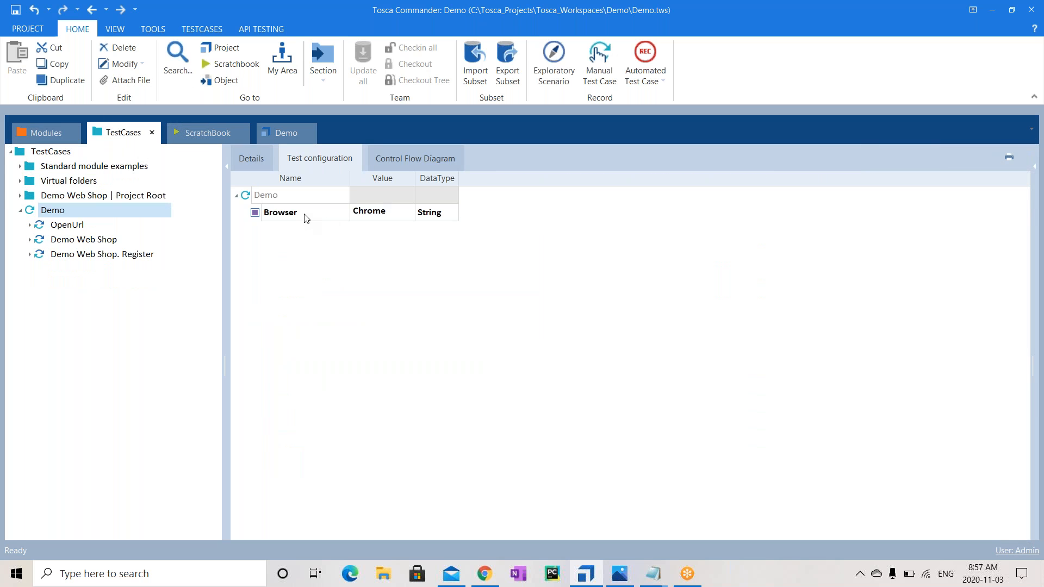
click(305, 217)
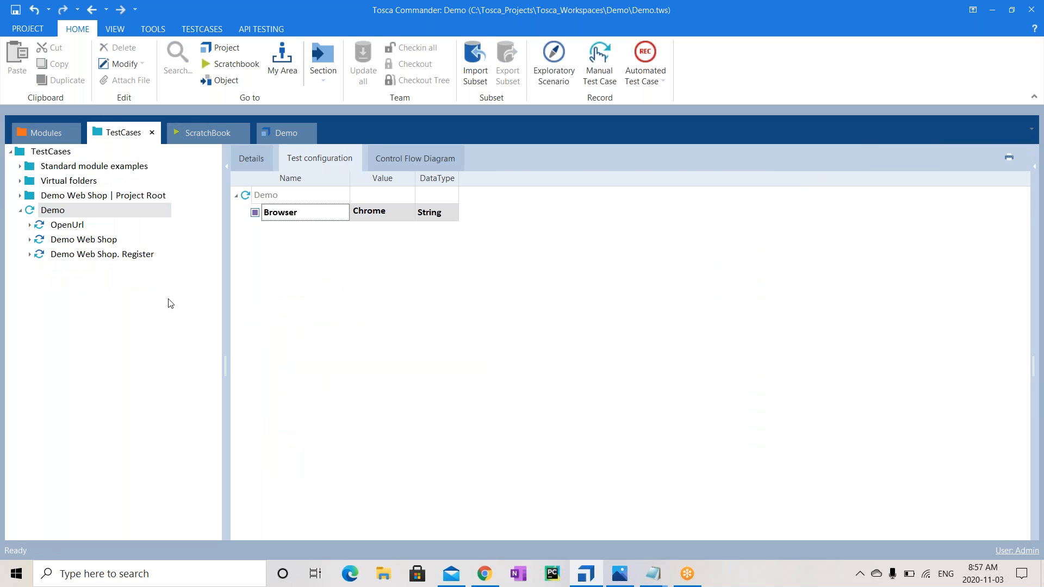
click(55, 141)
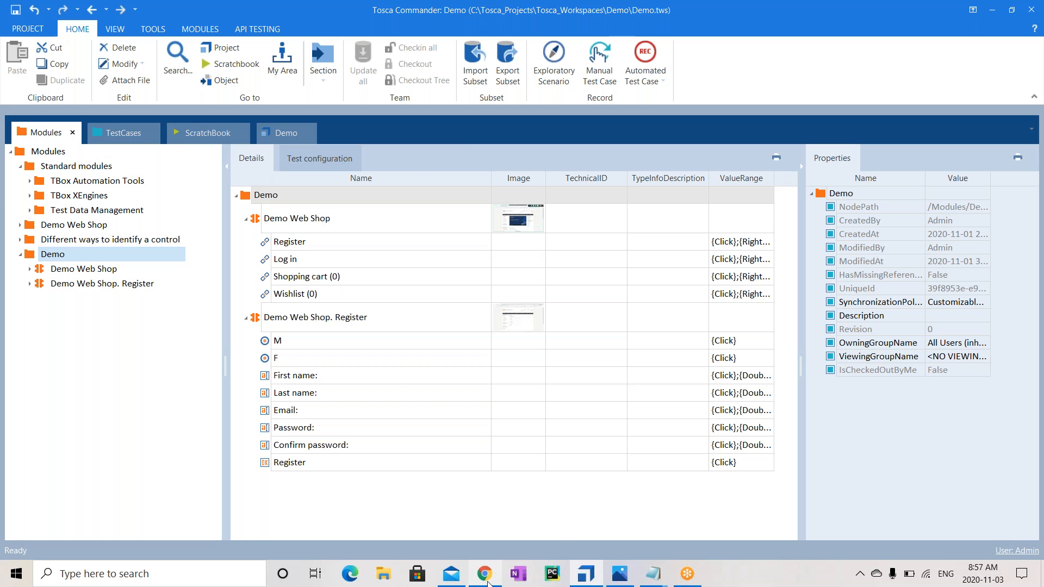
mouse_move(485, 575)
click(260, 30)
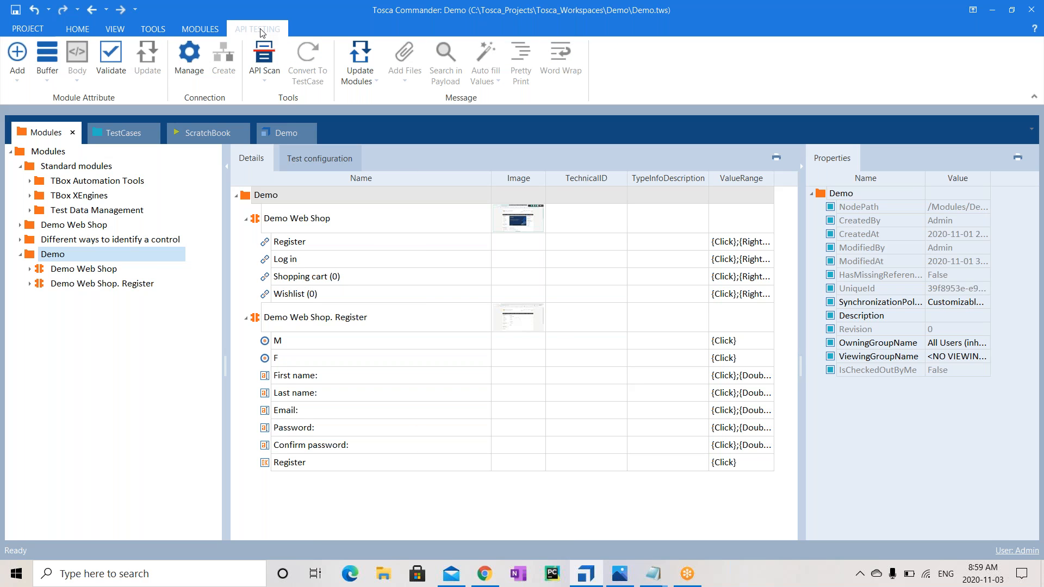